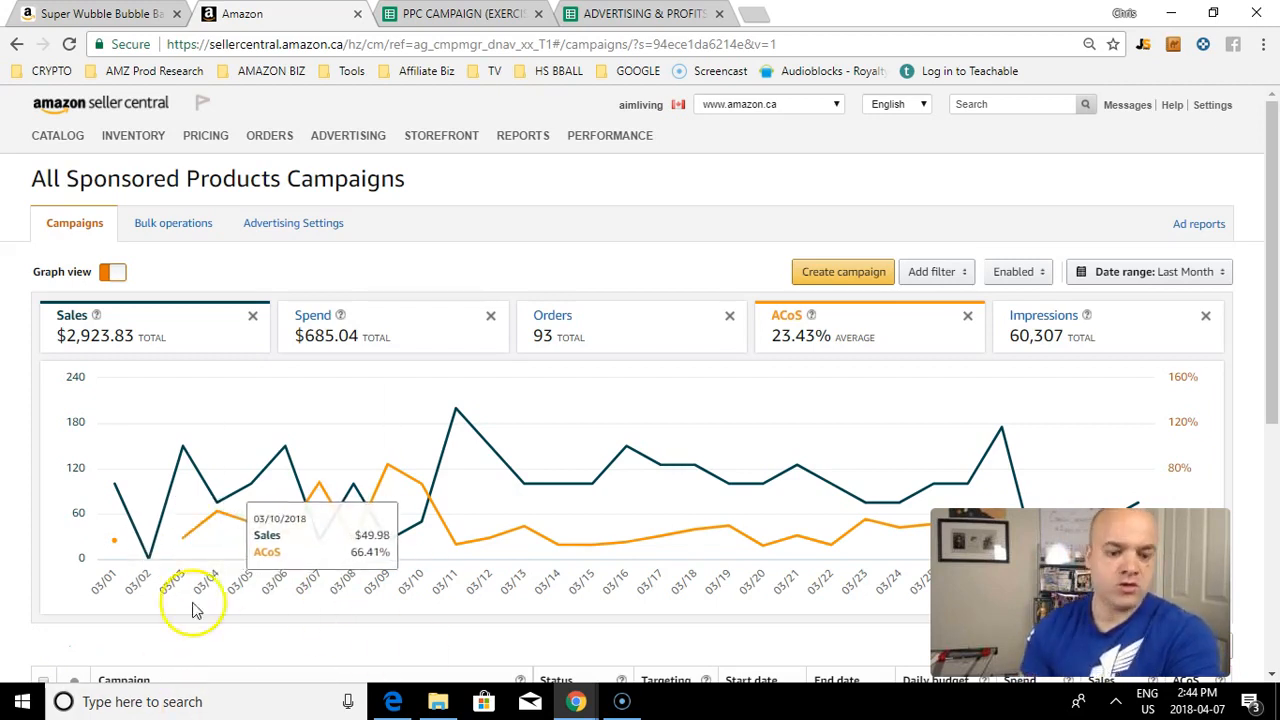
# Step: Open the Campaign Manager and read the explanations of the Sales, Spend and ACoS metrics
pyautogui.click(378, 139)
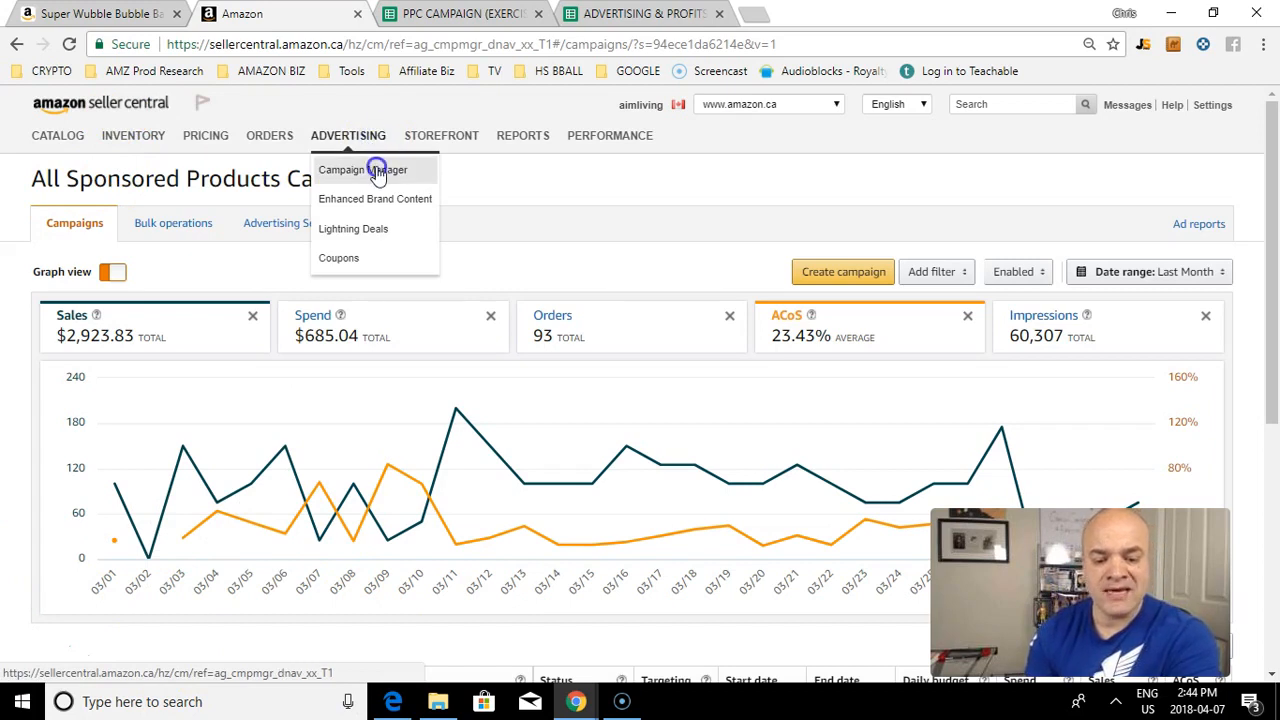
pyautogui.click(376, 168)
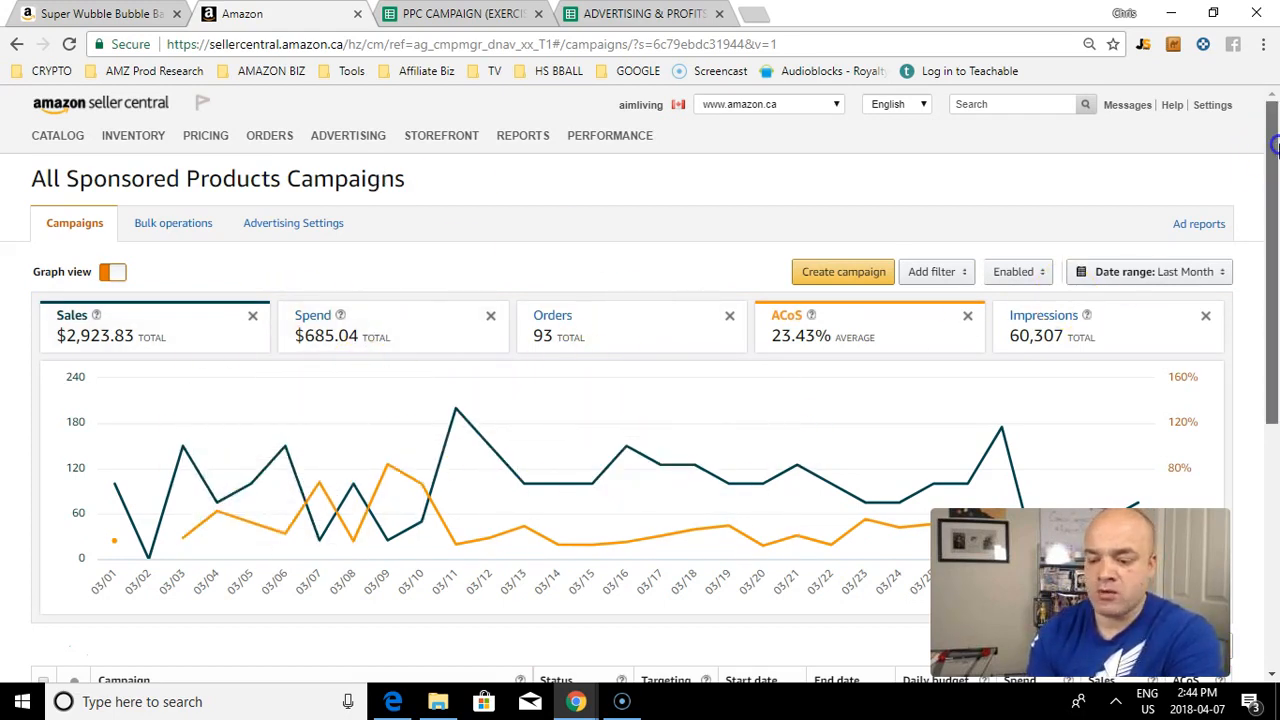
pyautogui.scroll(-1, 1275, 183)
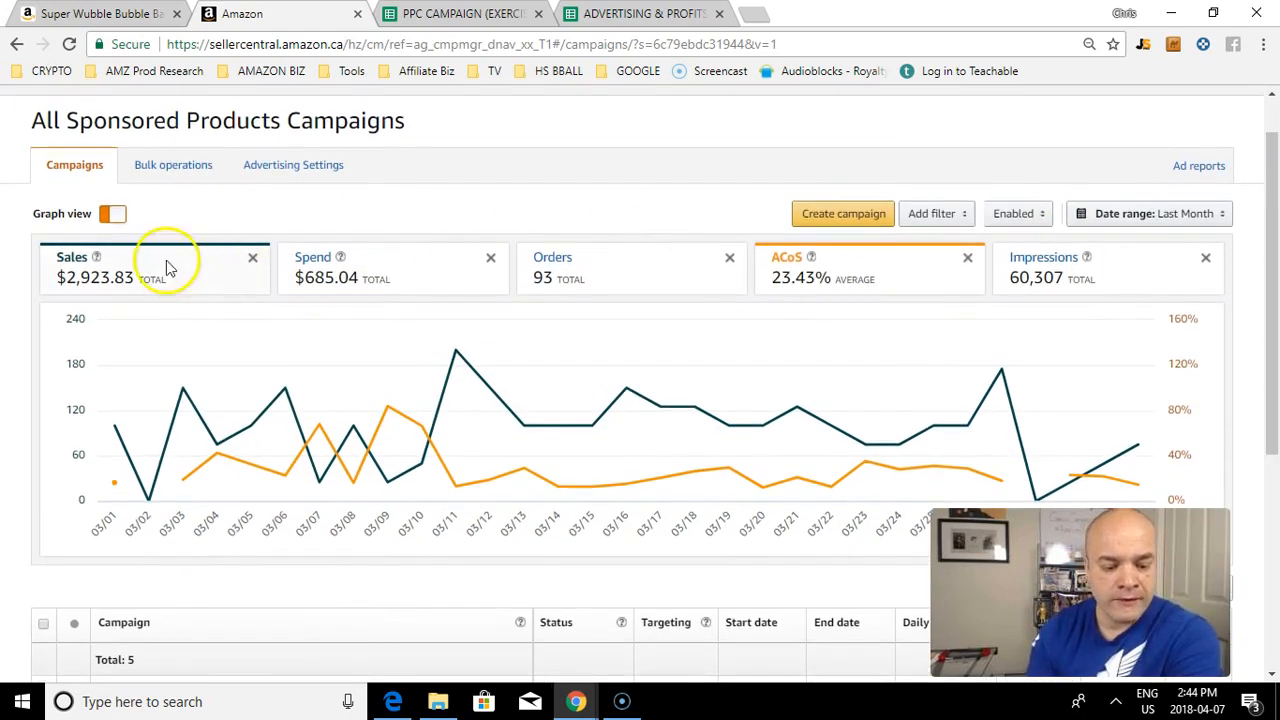
pyautogui.moveTo(97, 259)
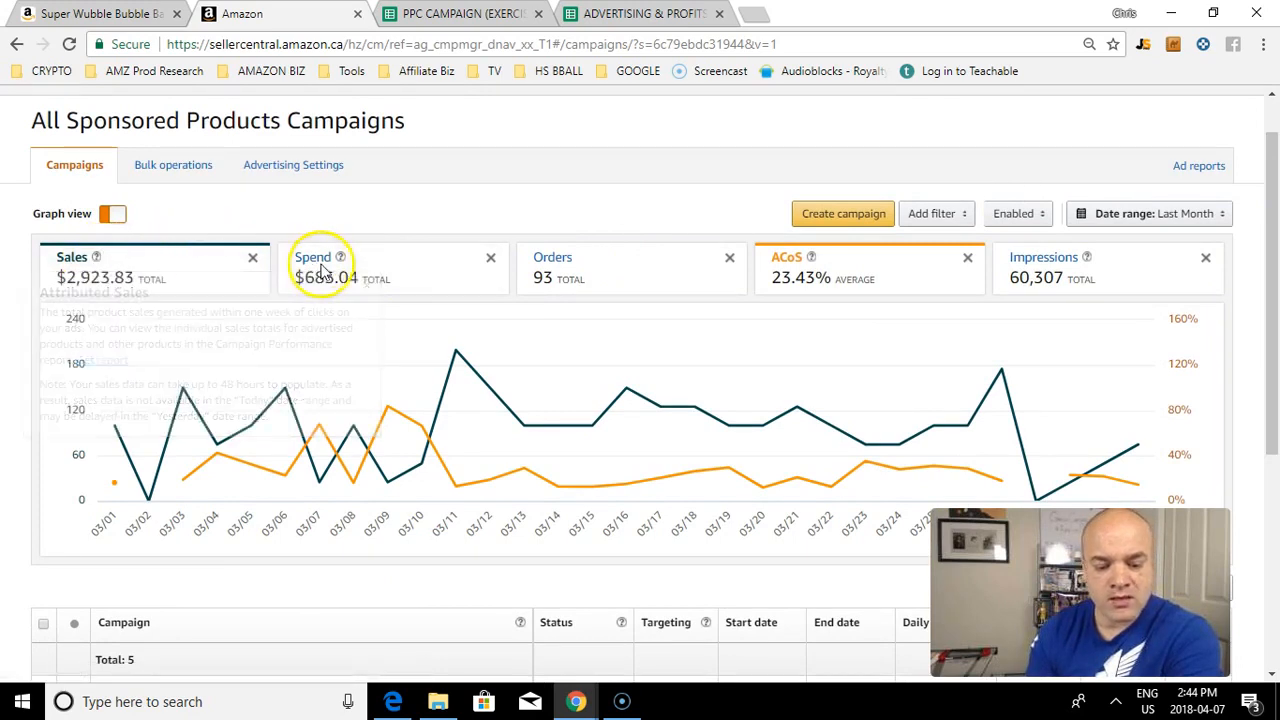
pyautogui.moveTo(341, 259)
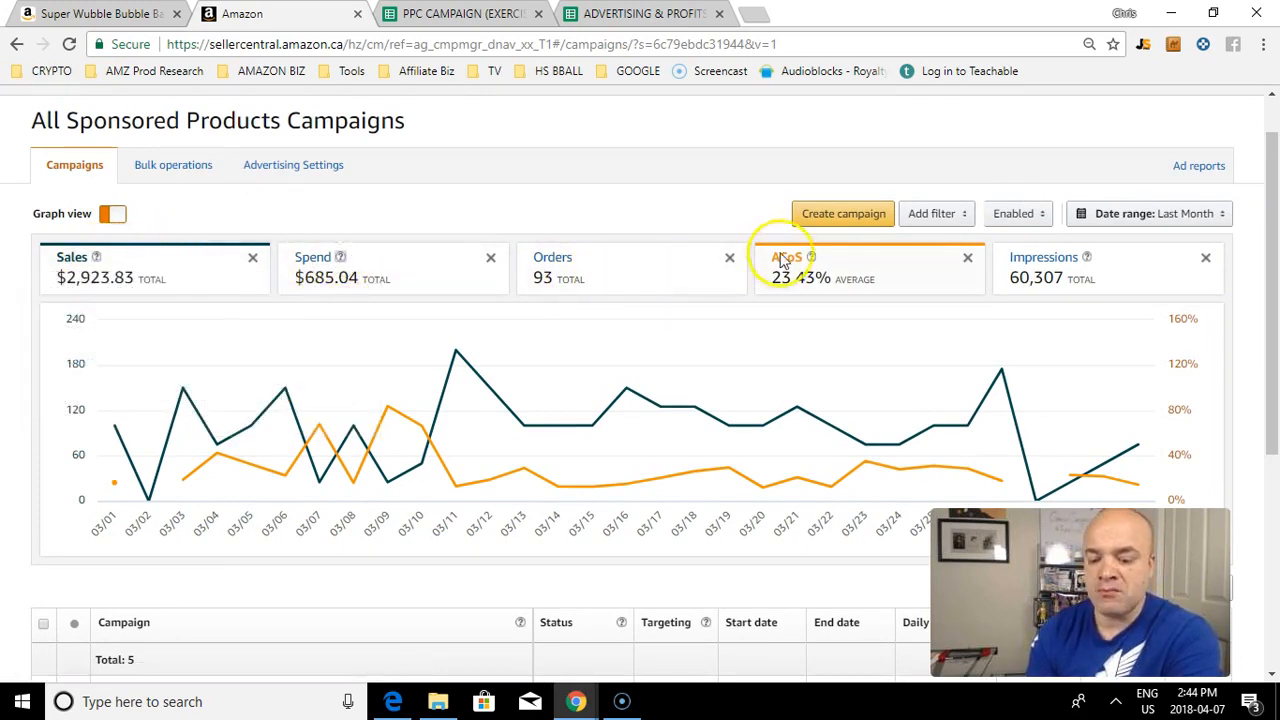
pyautogui.moveTo(813, 258)
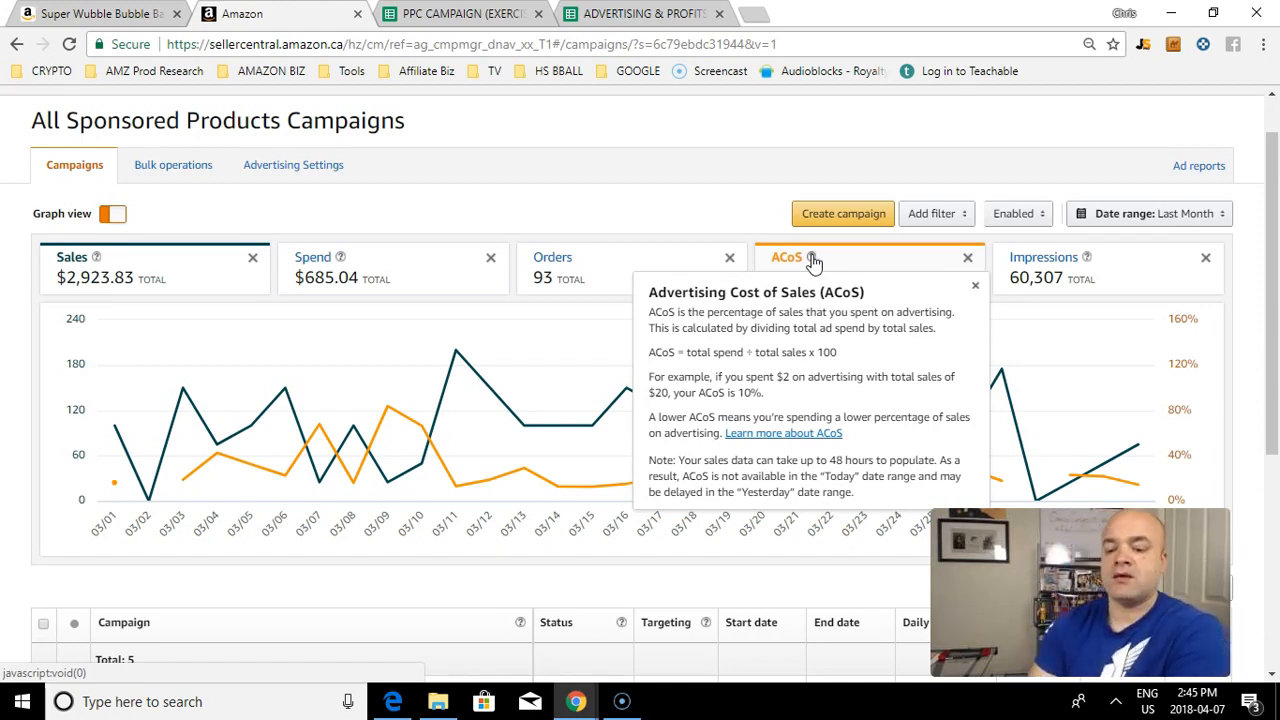
pyautogui.click(975, 286)
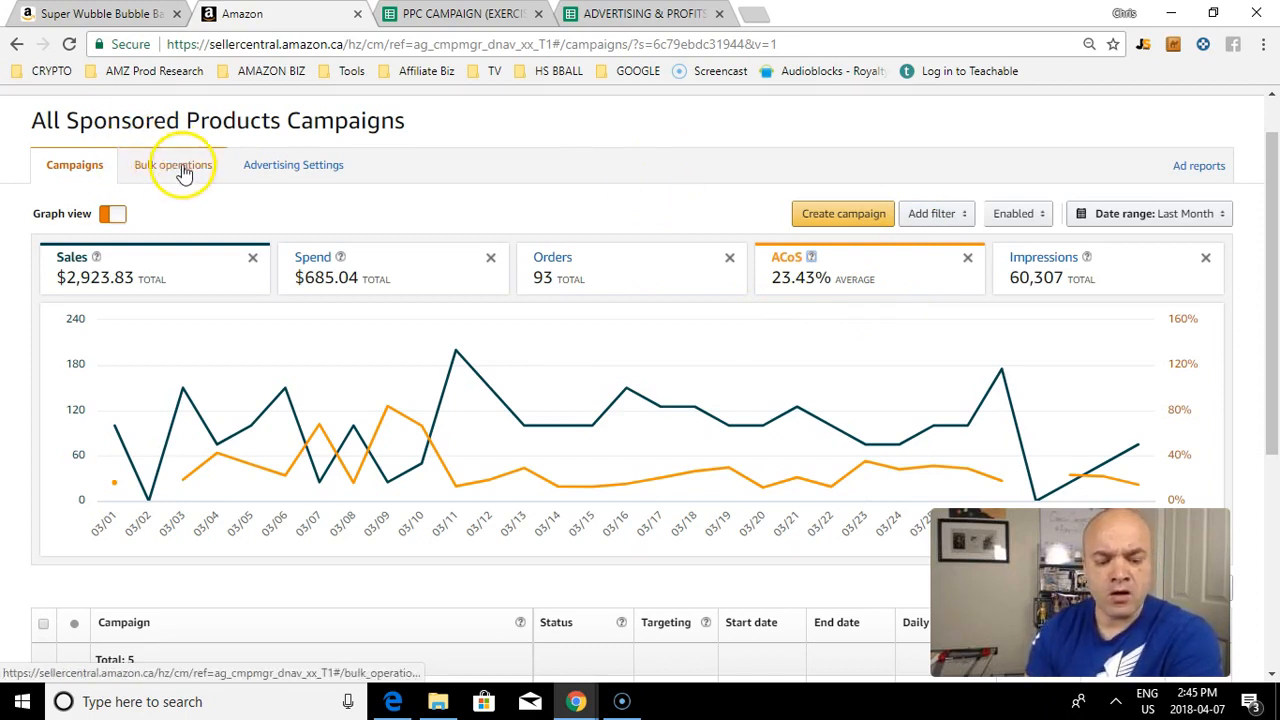
# Step: Check the advertising billing method options in Advertising Settings and return to the Campaign Manager
pyautogui.click(265, 175)
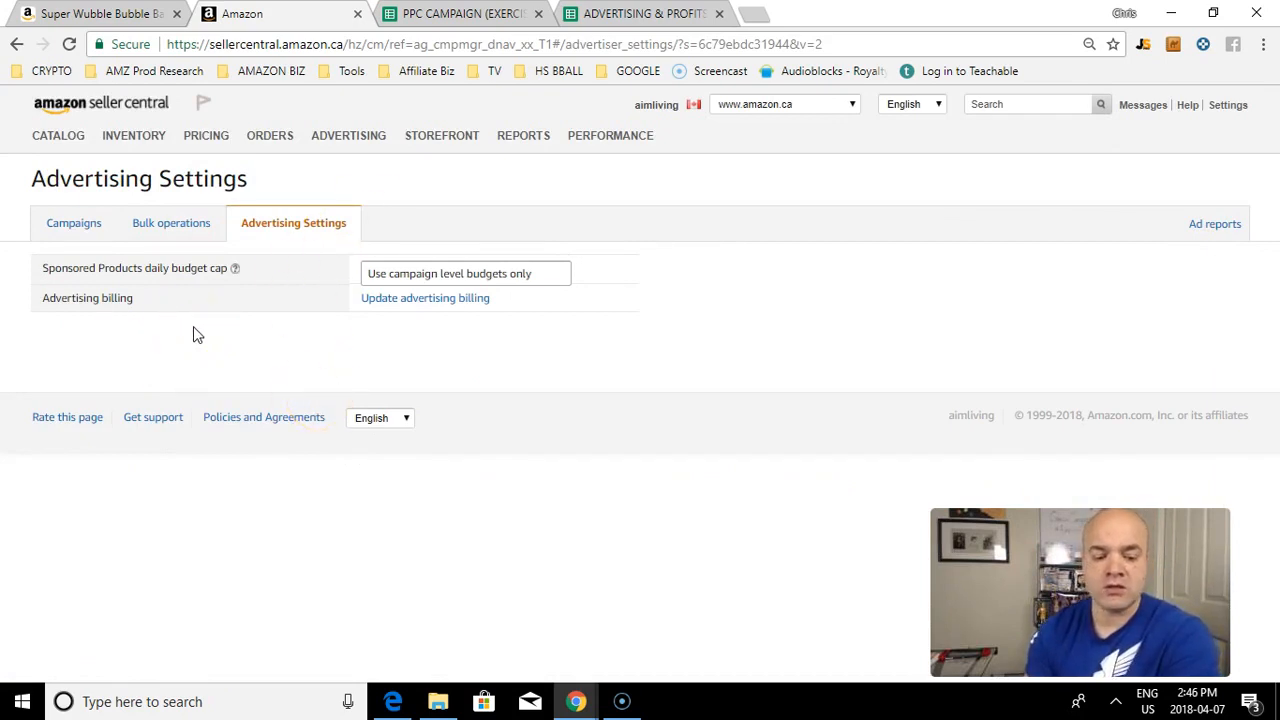
pyautogui.click(409, 299)
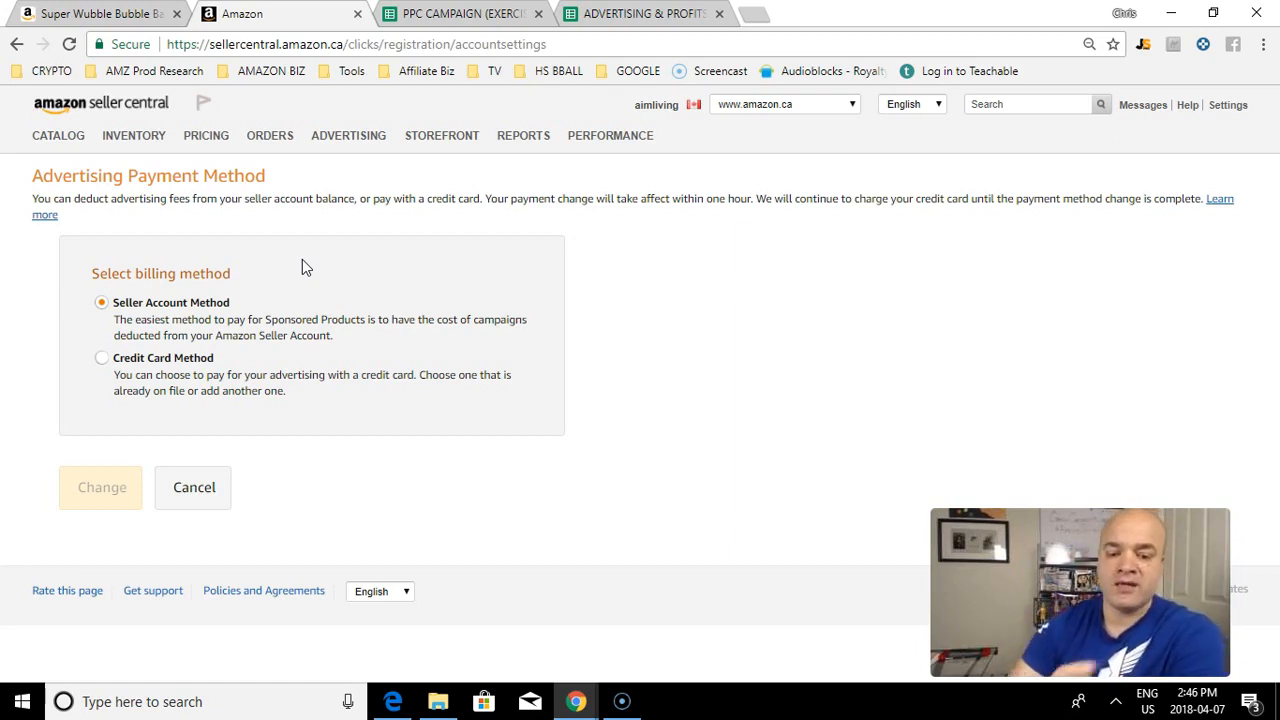
pyautogui.click(365, 140)
pyautogui.click(358, 168)
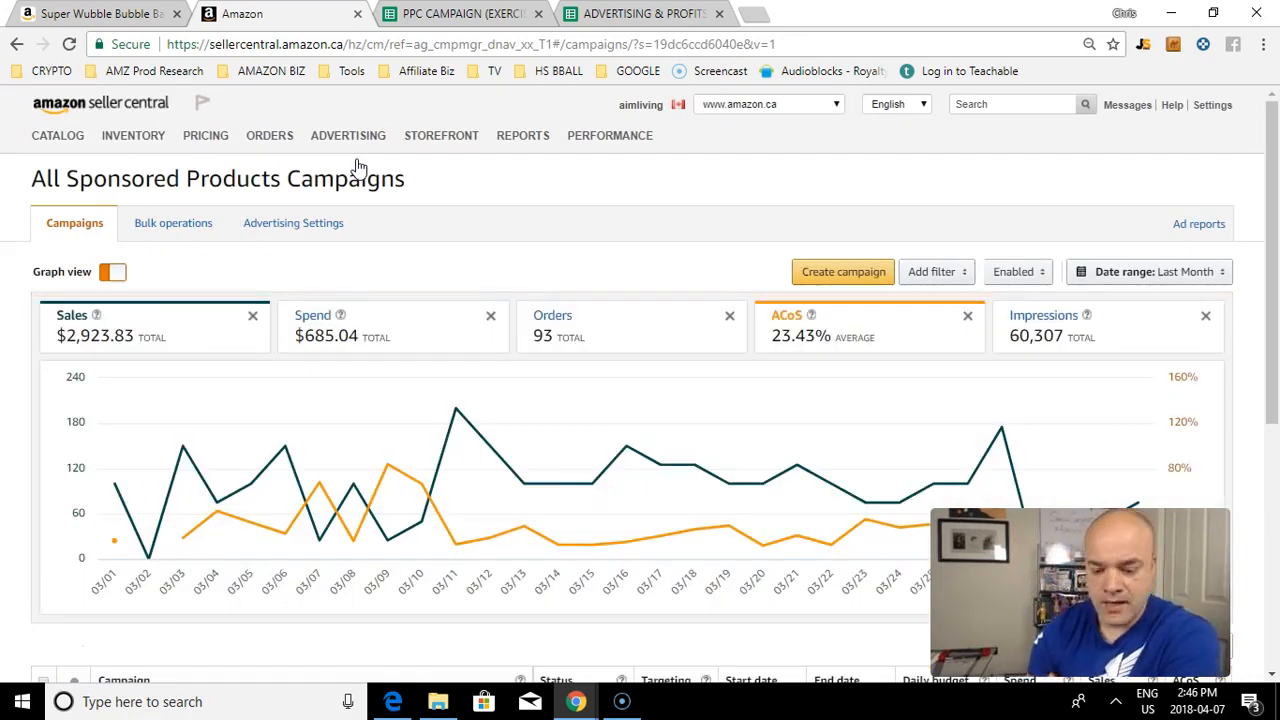
# Step: Toggle the Sales metric off and on in the campaign graph and inspect the daily Sales and ACoS values for early March
pyautogui.click(112, 333)
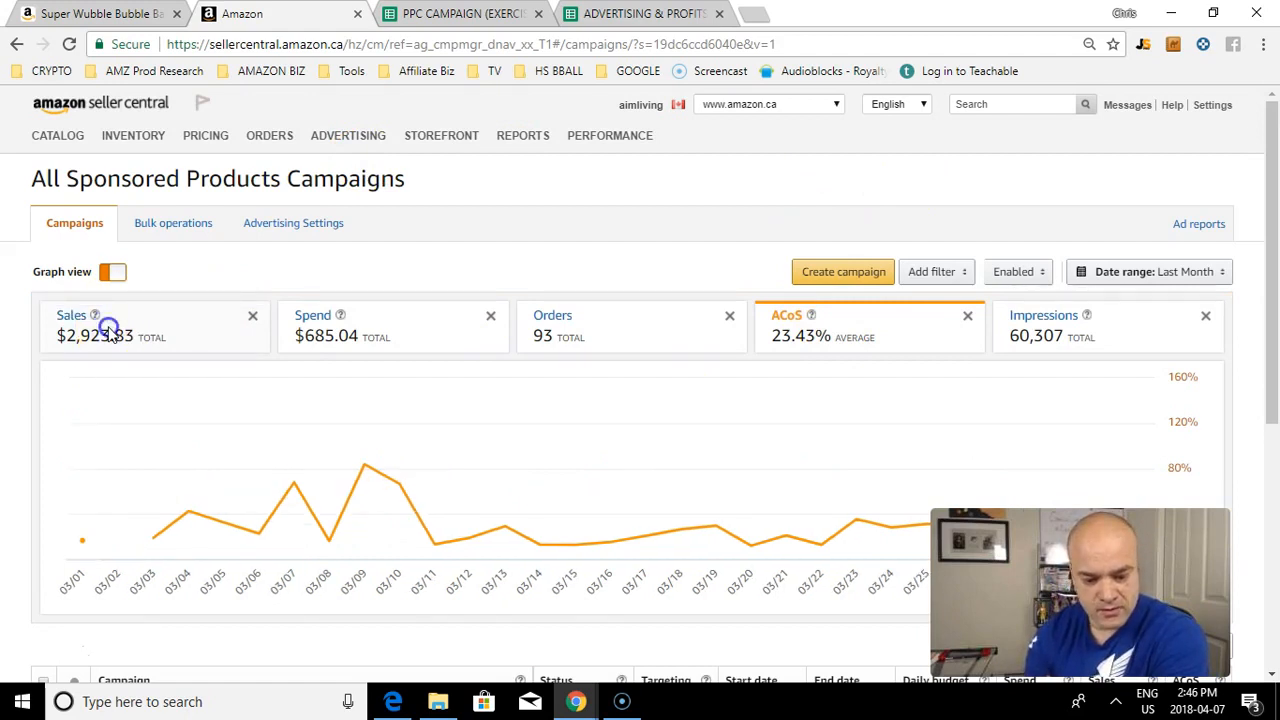
pyautogui.click(112, 334)
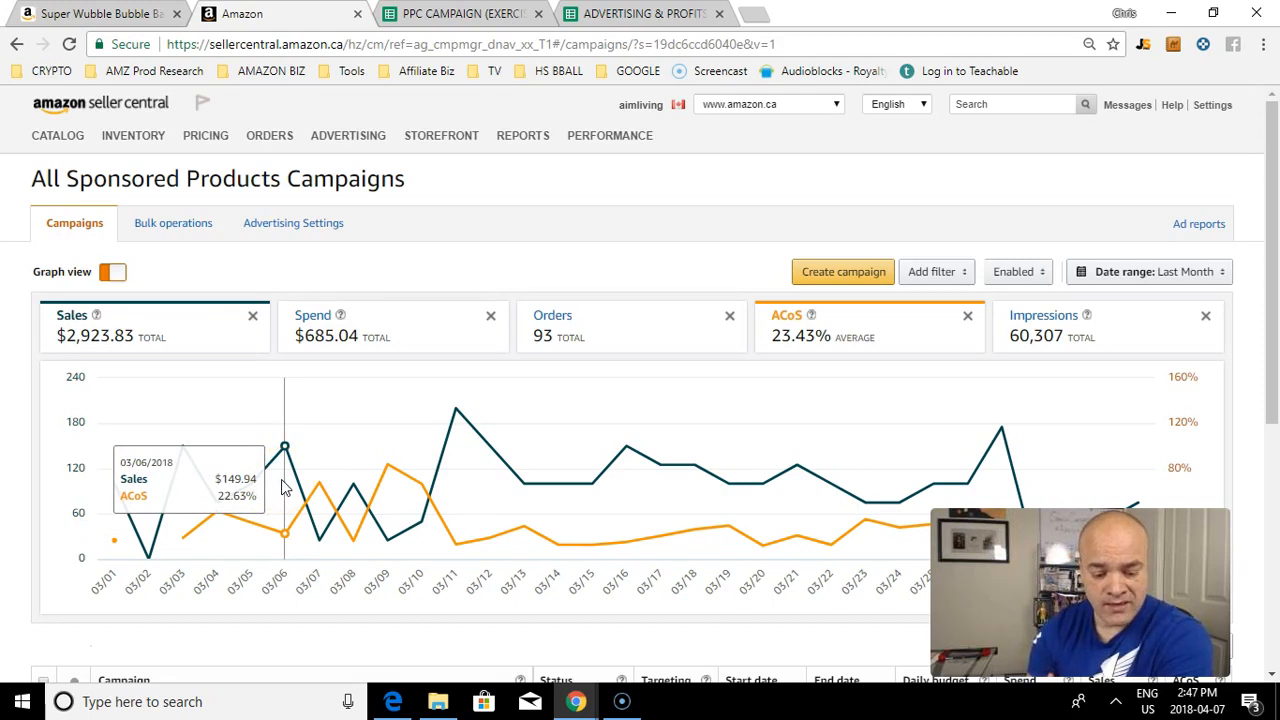
pyautogui.click(315, 488)
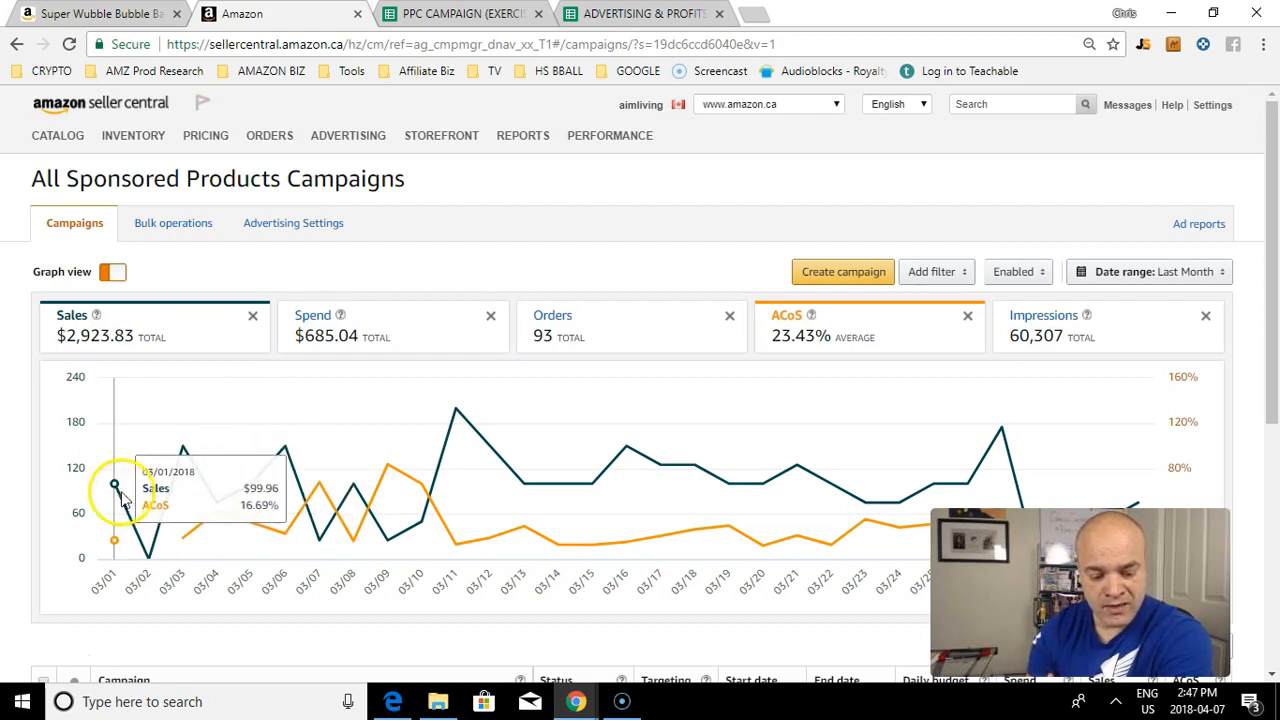
pyautogui.click(351, 487)
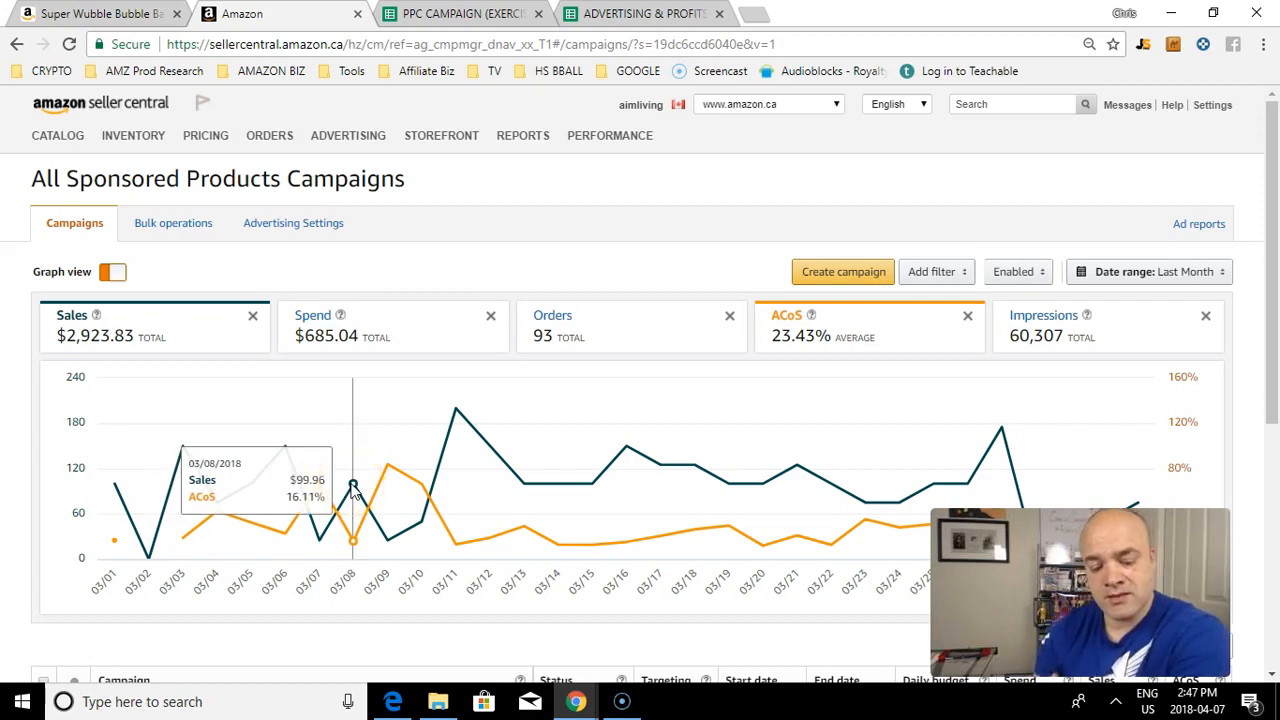
pyautogui.click(382, 487)
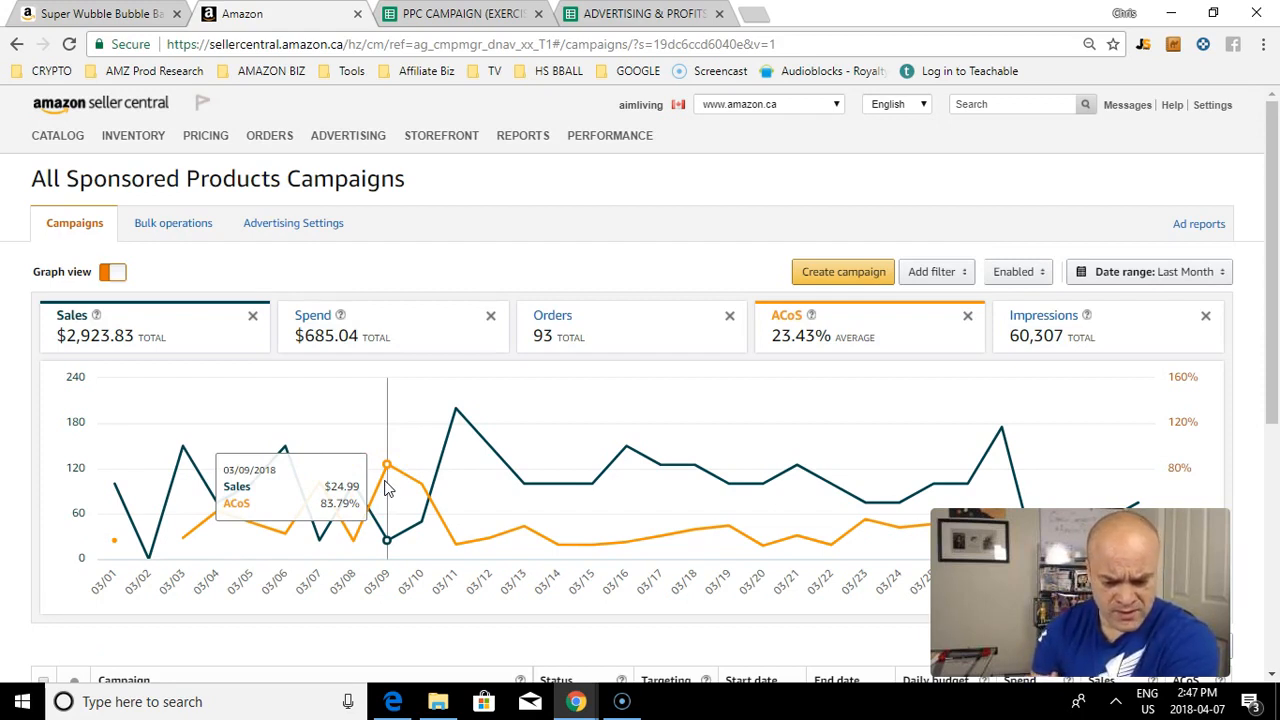
pyautogui.click(420, 487)
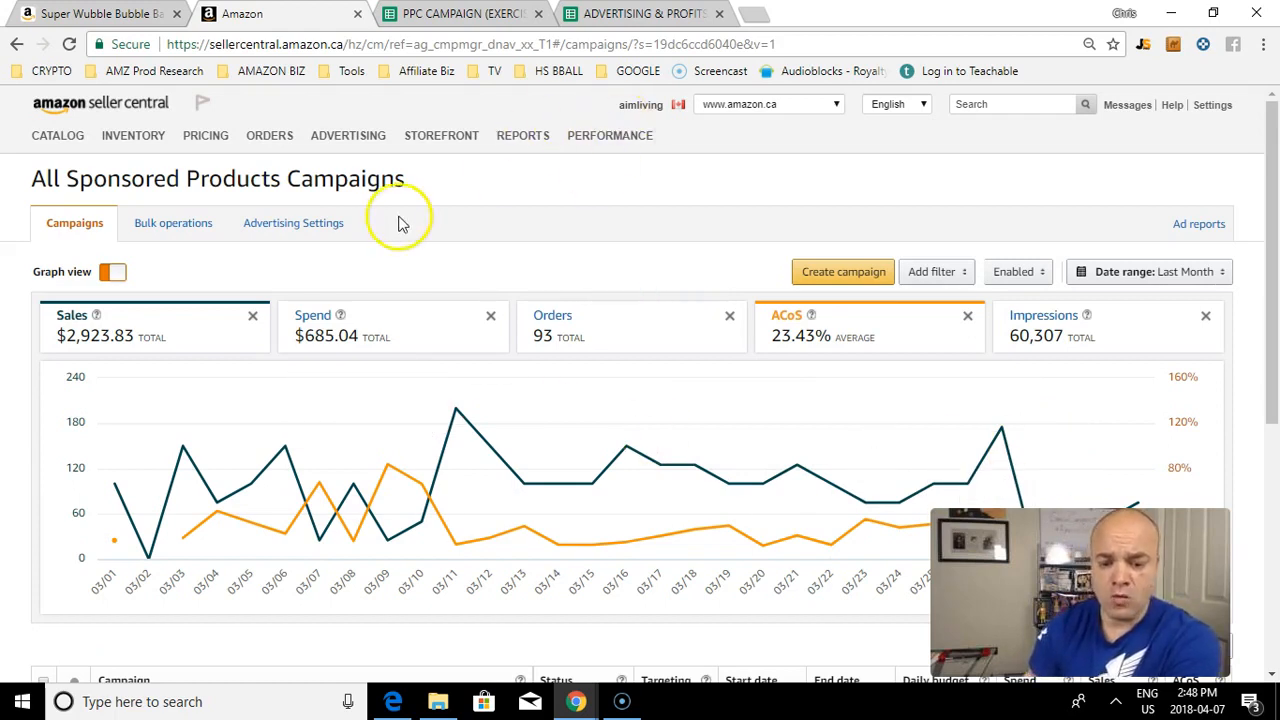
# Step: View the form for creating a new campaign and go back to the campaign overview
pyautogui.click(858, 275)
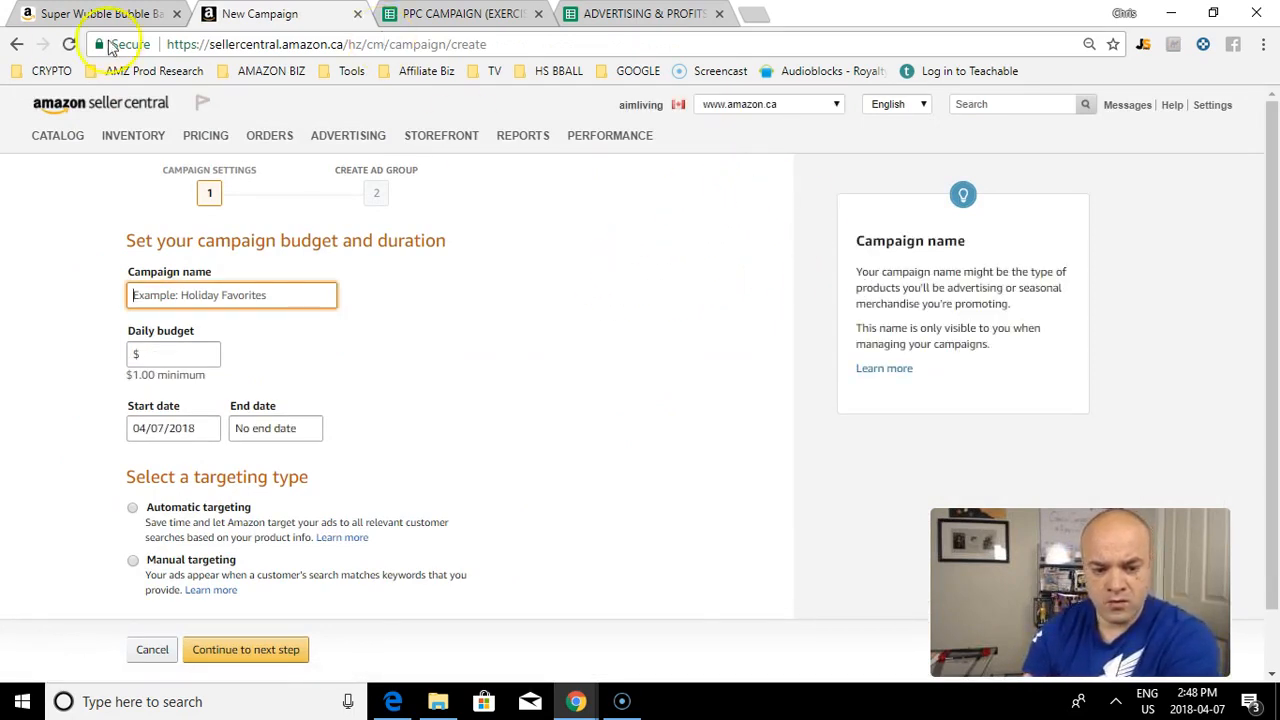
pyautogui.click(16, 45)
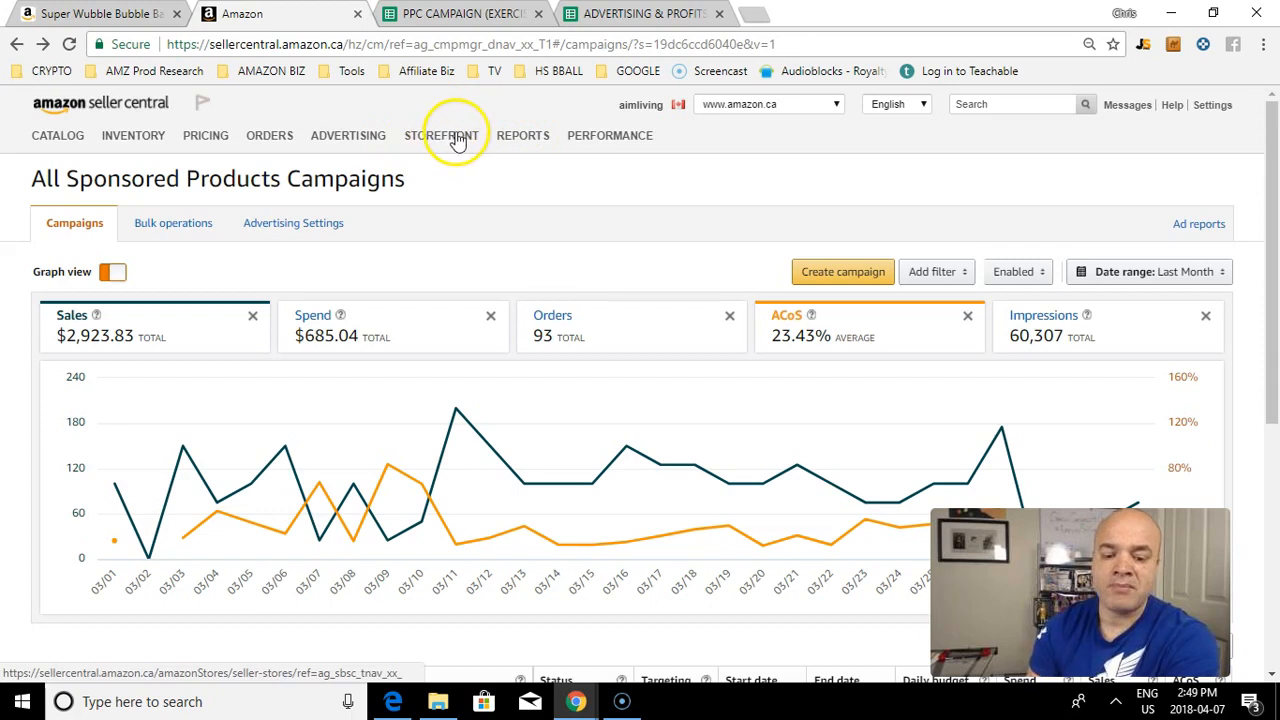
# Step: Open the Advertising Reports page and look over the available report types, keeping Search terms selected
pyautogui.moveTo(512, 135)
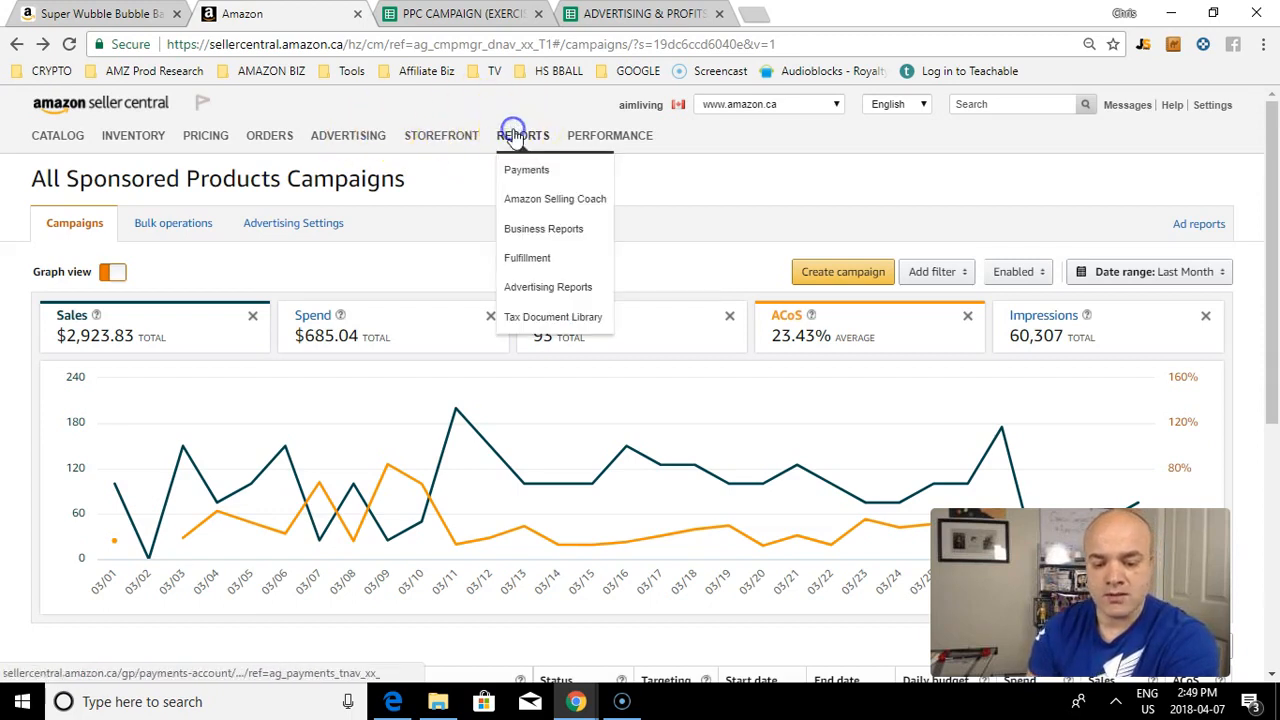
pyautogui.click(565, 292)
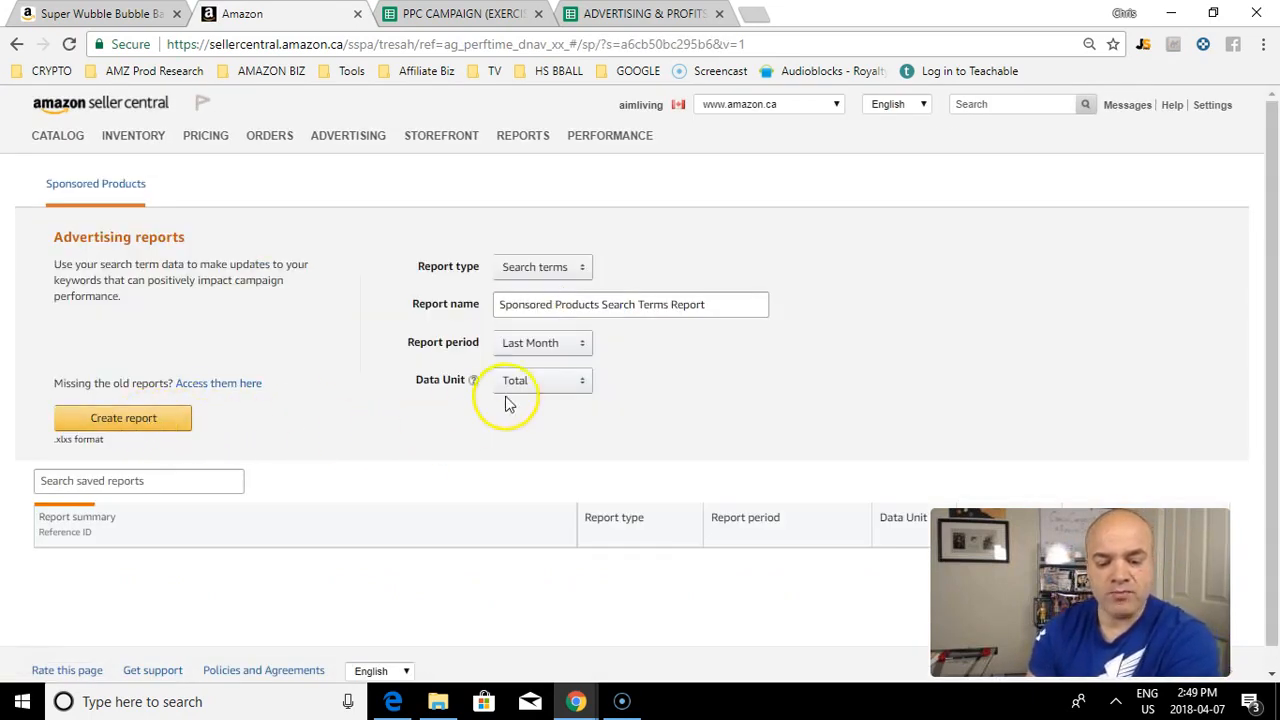
pyautogui.click(577, 262)
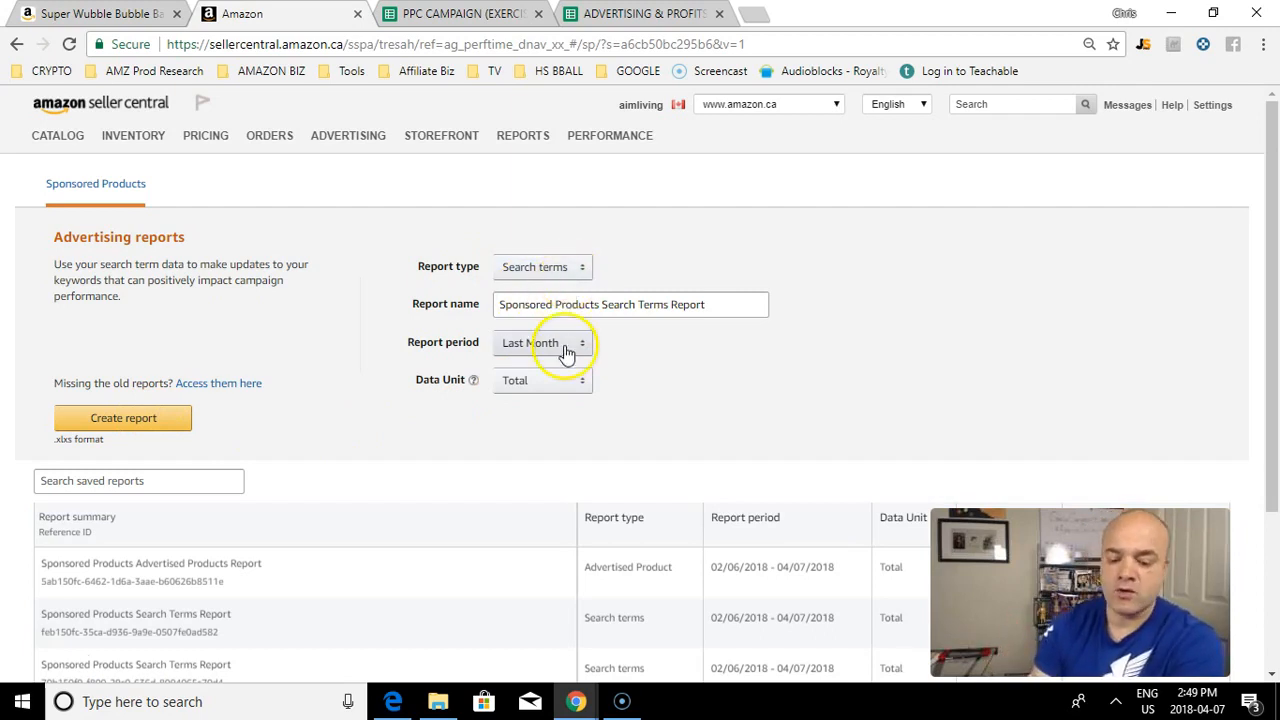
pyautogui.click(580, 270)
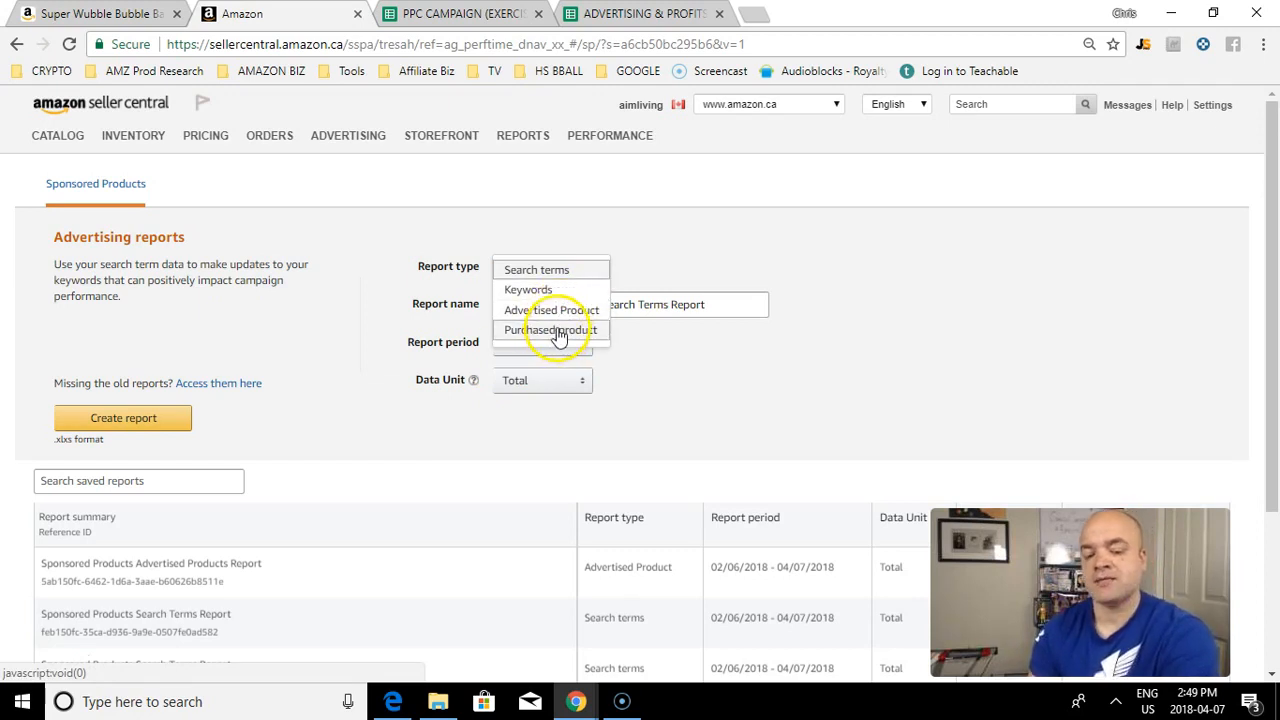
pyautogui.click(650, 362)
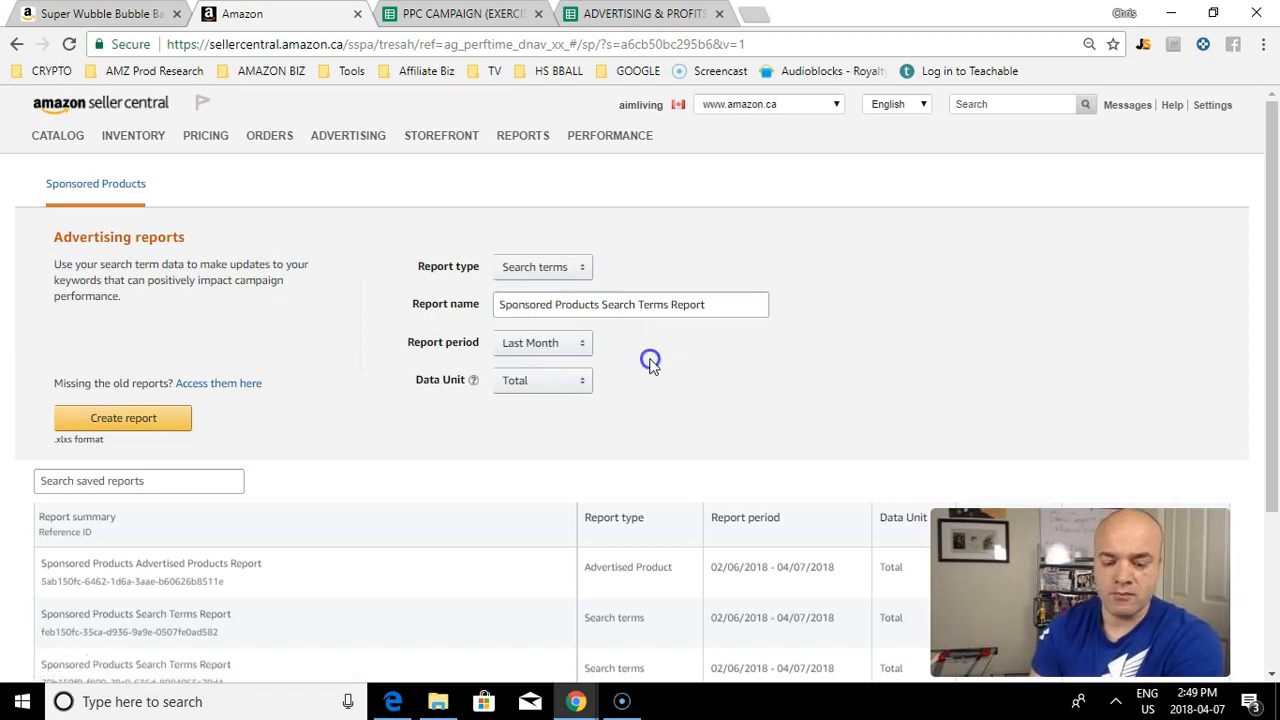
# Step: Set the report period to a customized range from 03/31/2018 to 04/07/2018, keeping the data unit at Total
pyautogui.click(538, 348)
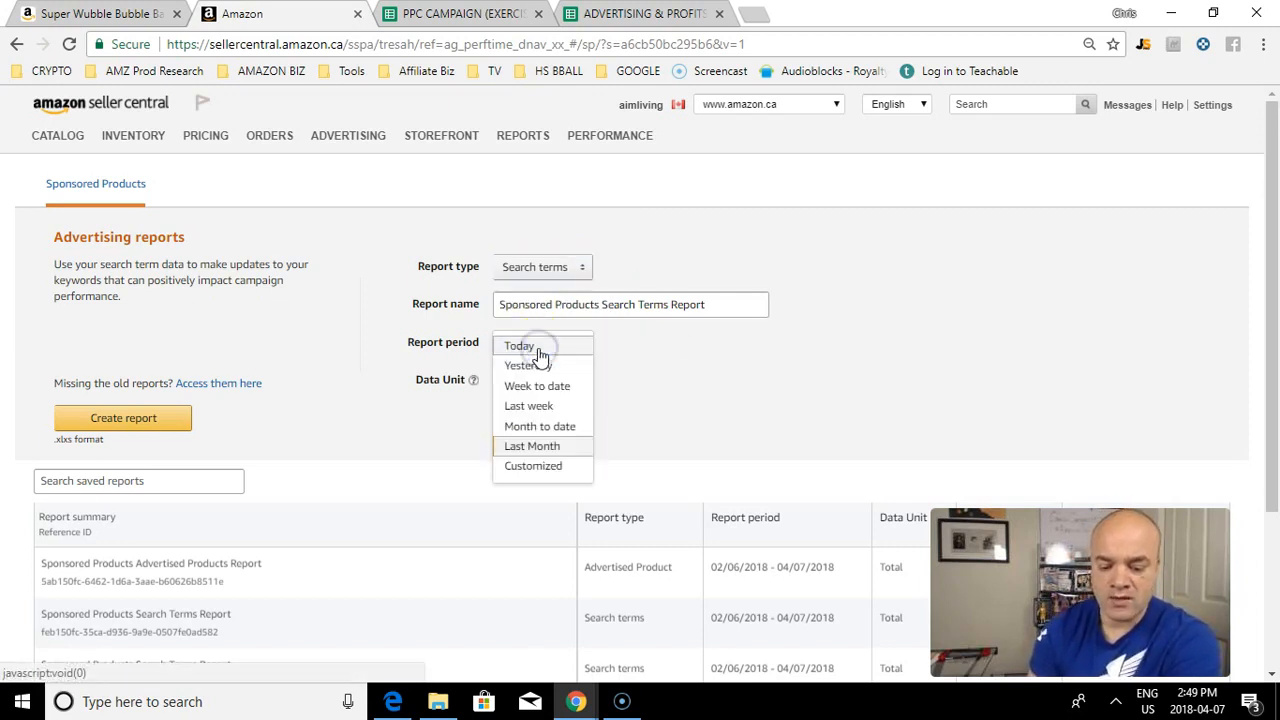
pyautogui.click(530, 466)
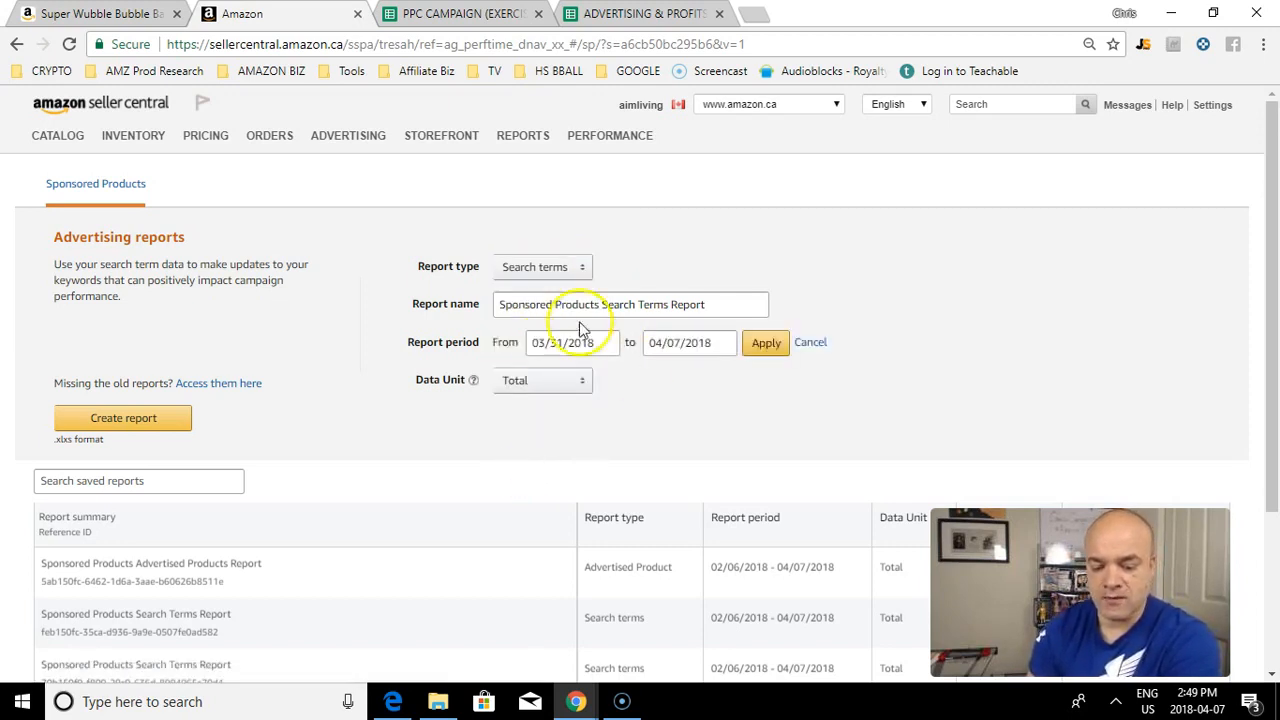
pyautogui.click(546, 346)
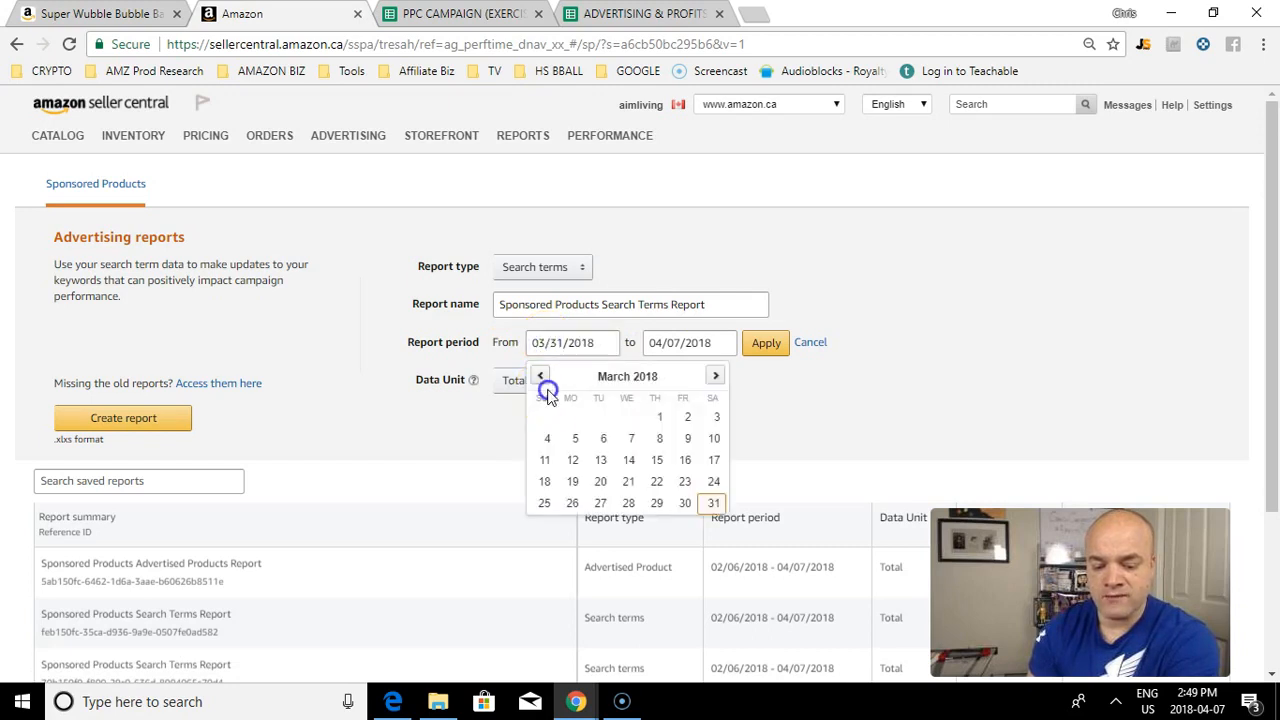
pyautogui.click(541, 377)
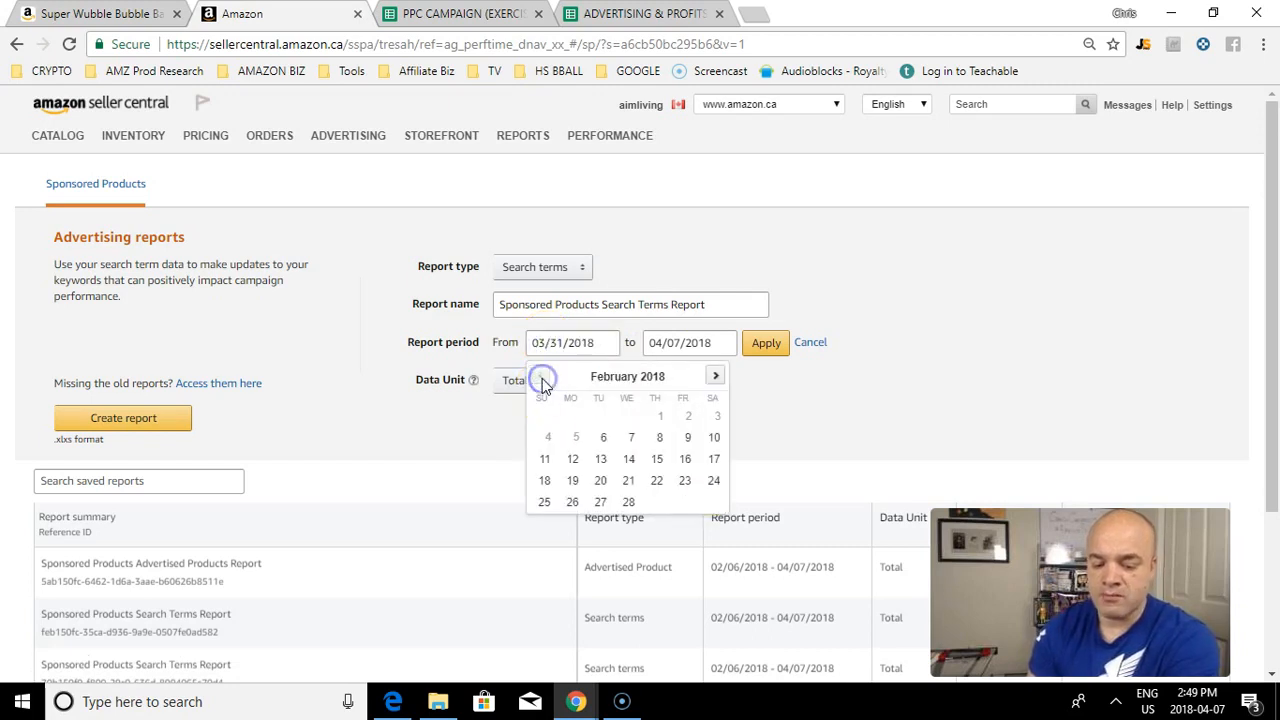
pyautogui.click(760, 346)
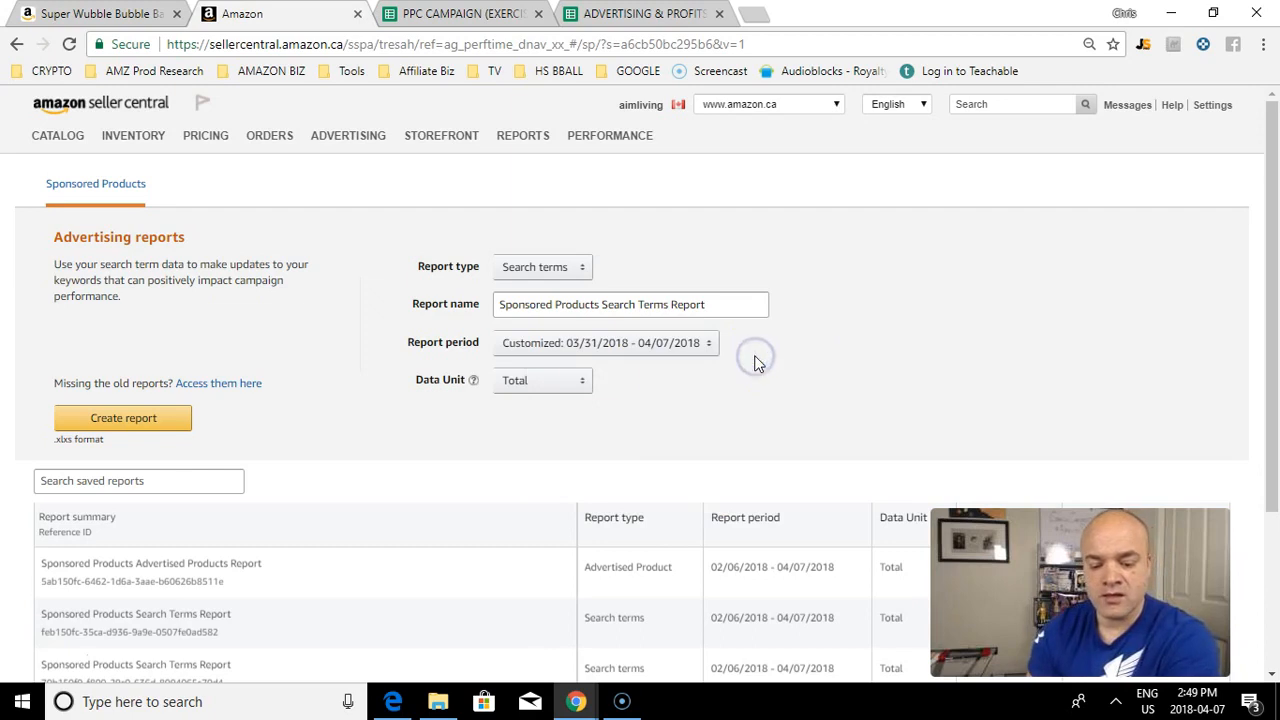
pyautogui.click(556, 388)
pyautogui.click(556, 386)
pyautogui.click(655, 392)
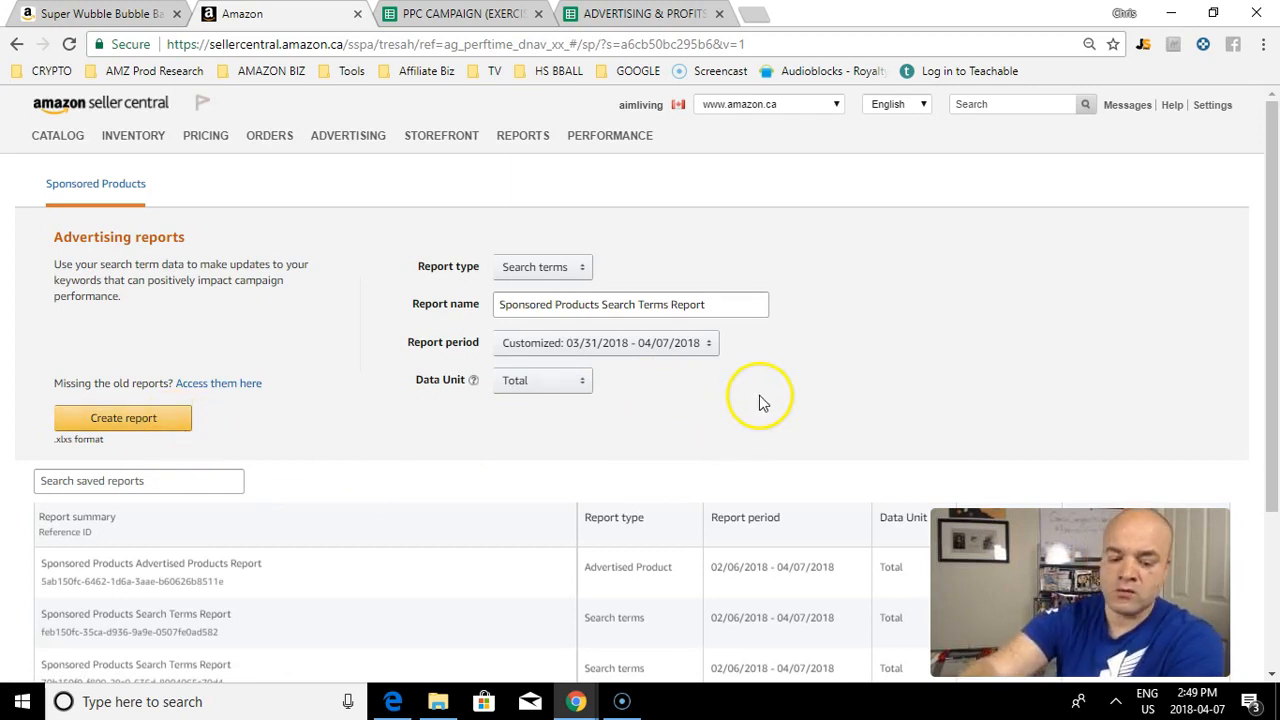
# Step: Look through the list of saved advertising reports with their types, periods and download links
pyautogui.scroll(-2, 759, 395)
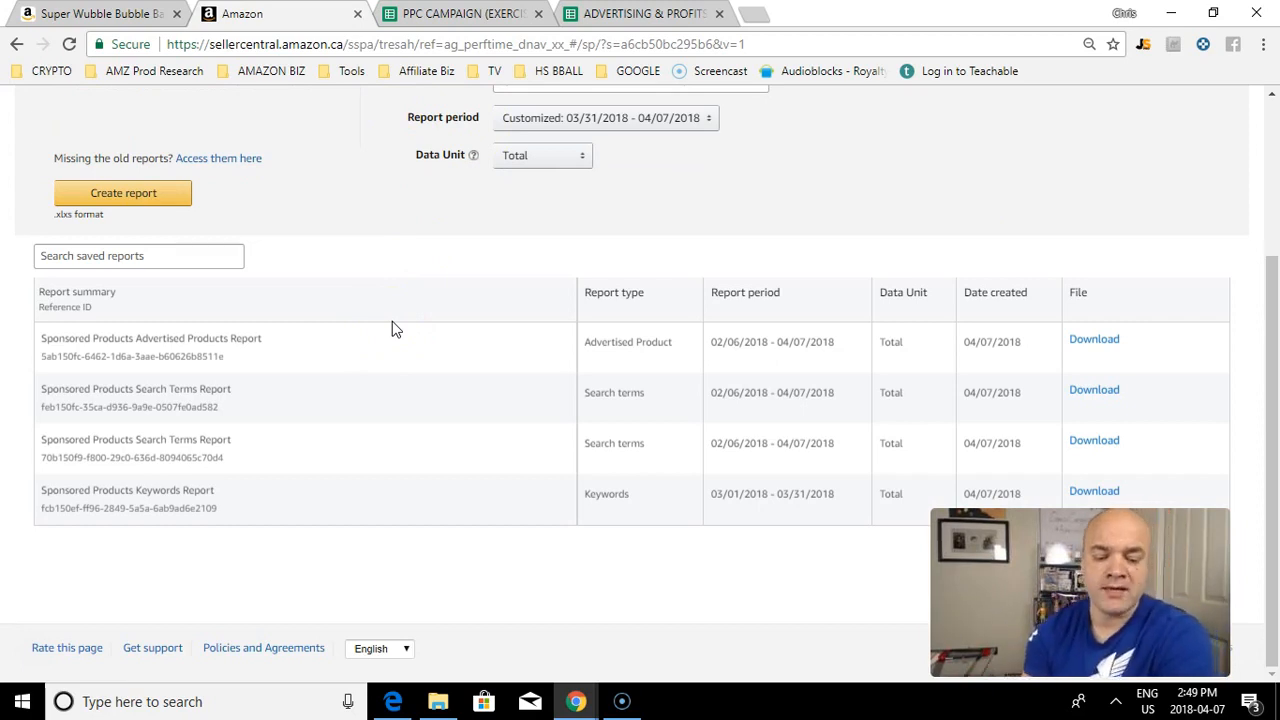
pyautogui.moveTo(1273, 354)
pyautogui.mouseDown()
pyautogui.moveTo(1275, 302)
pyautogui.moveTo(1275, 355)
pyautogui.moveTo(1273, 329)
pyautogui.mouseUp()
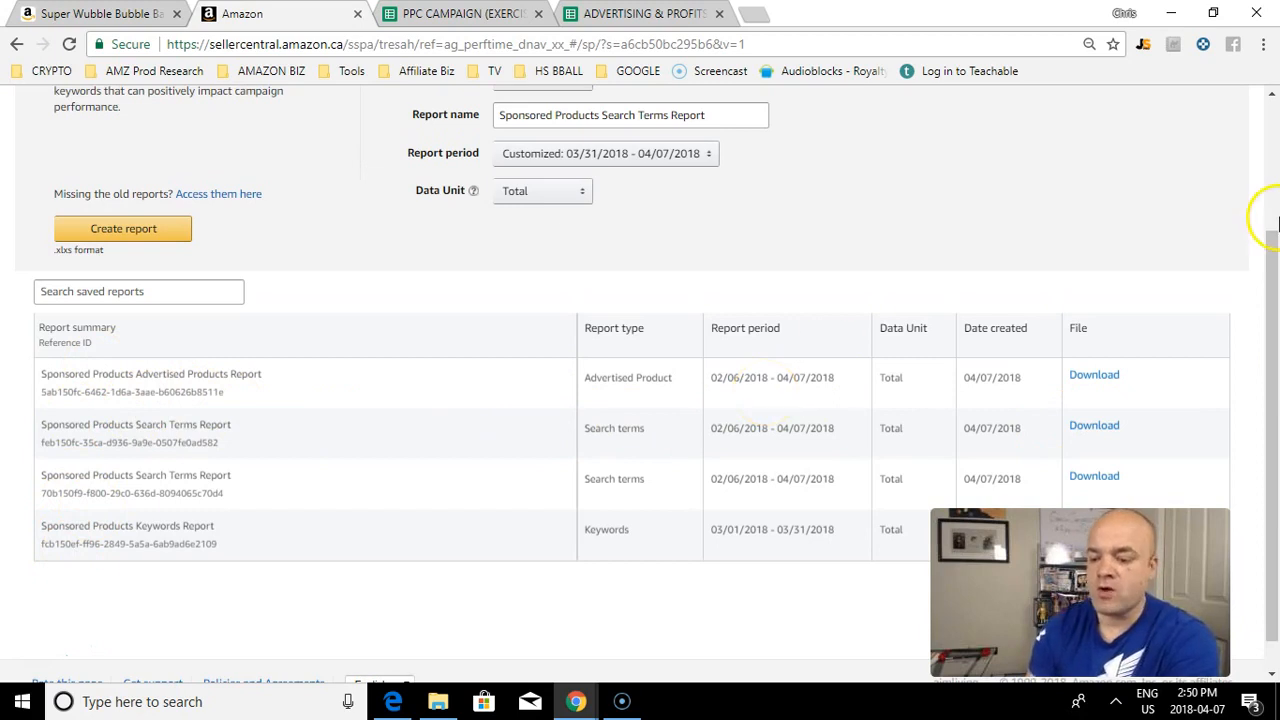
pyautogui.moveTo(1271, 257); pyautogui.dragTo(1272, 305)
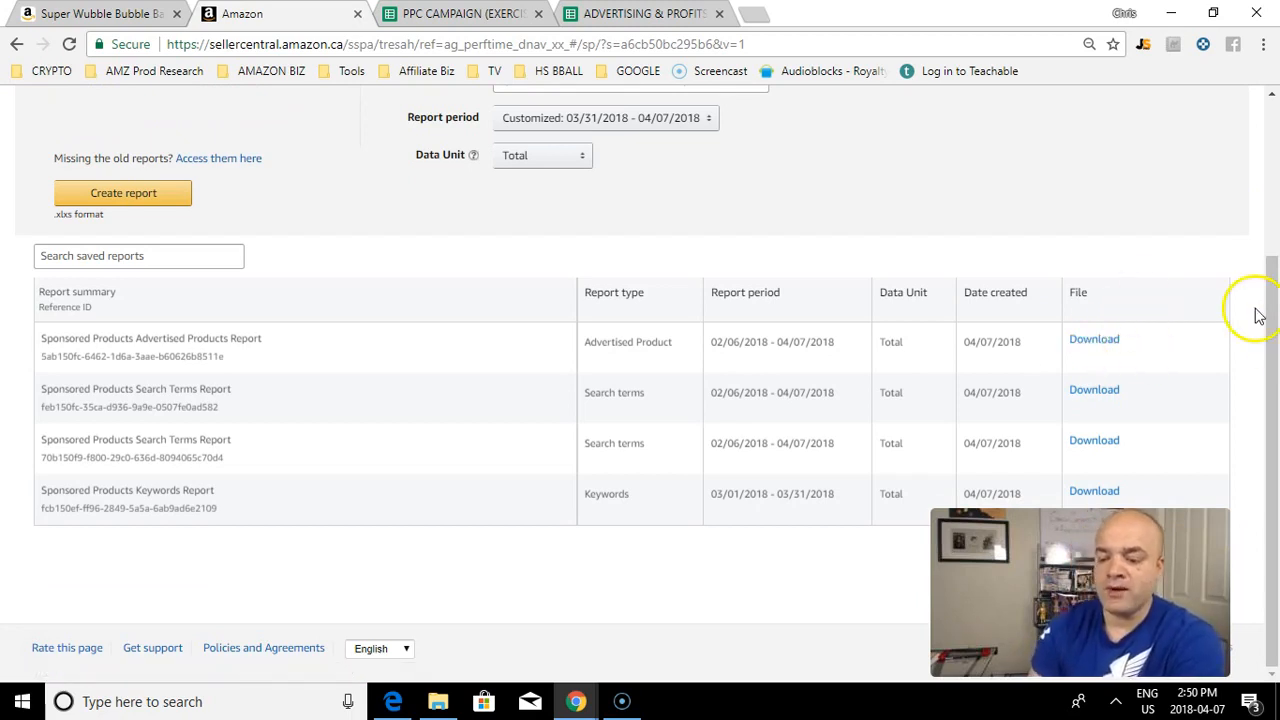
pyautogui.moveTo(1268, 308); pyautogui.dragTo(1276, 155)
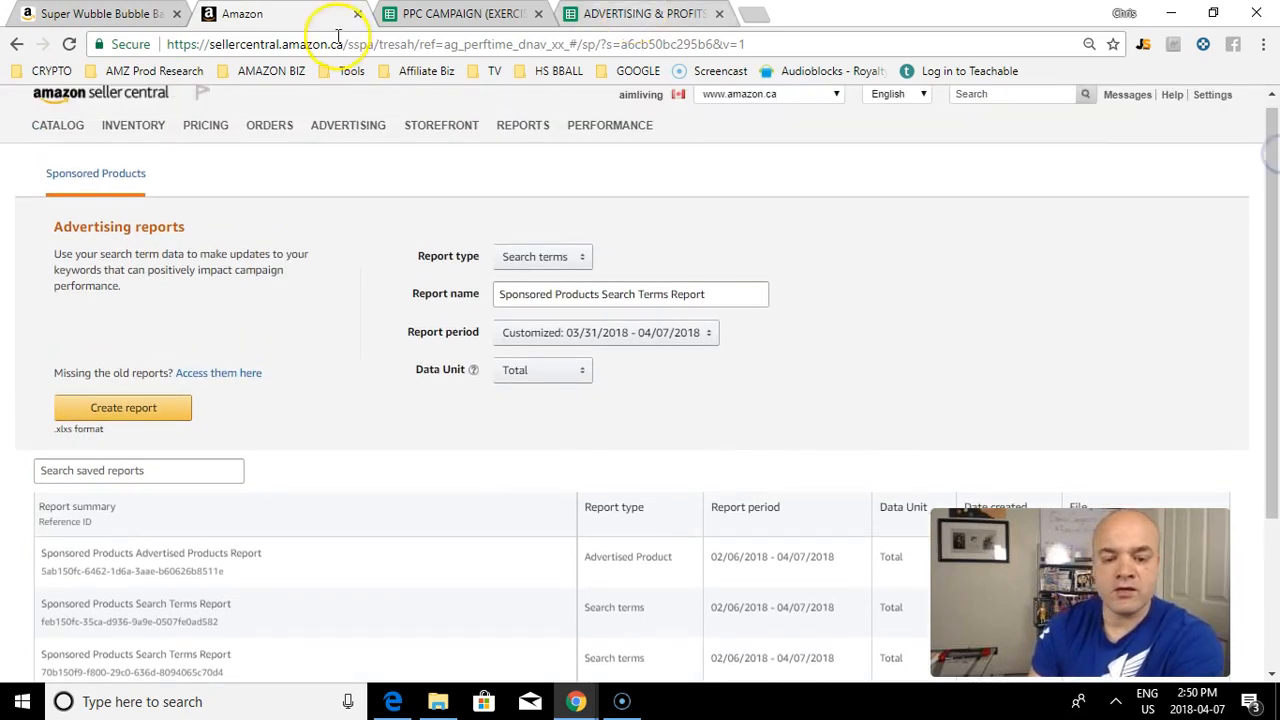
# Step: Switch to the PPC CAMPAIGN (EXERCISE BALL) spreadsheet in Google Sheets and look over its search term data
pyautogui.hotkey('ctrl', 'Tab')
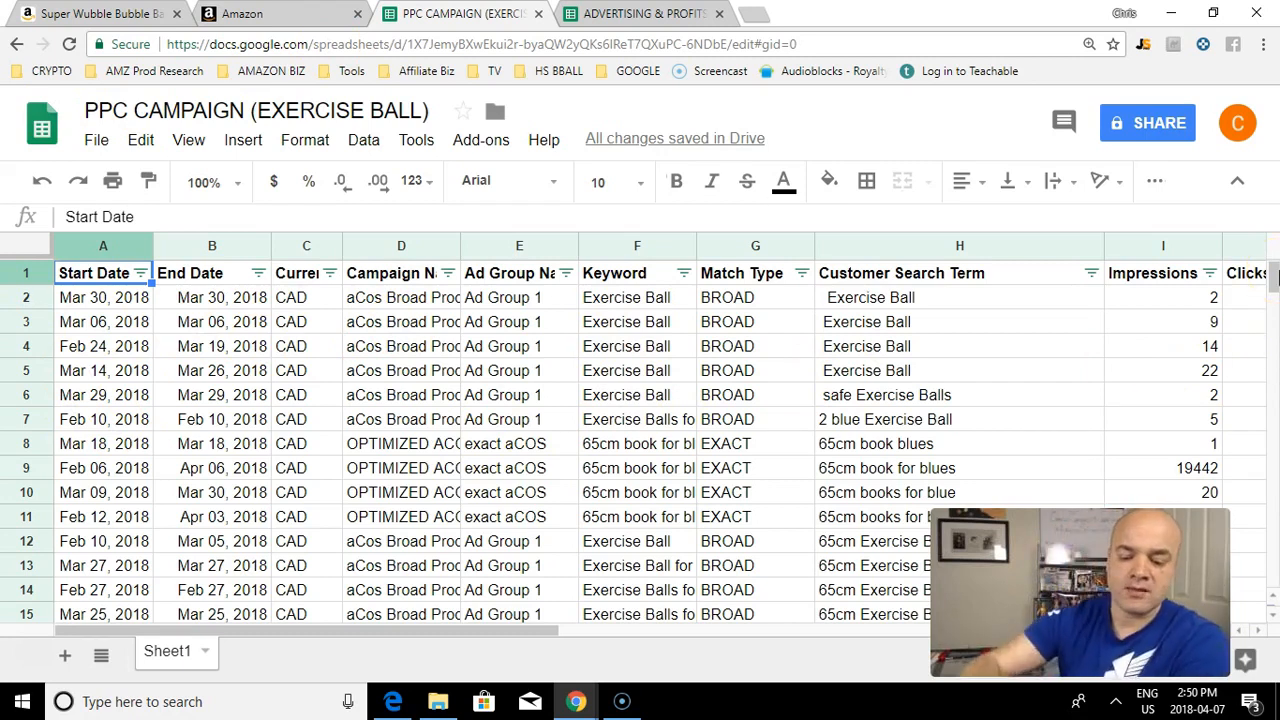
pyautogui.scroll(-2, 737, 440)
pyautogui.scroll(2, 737, 489)
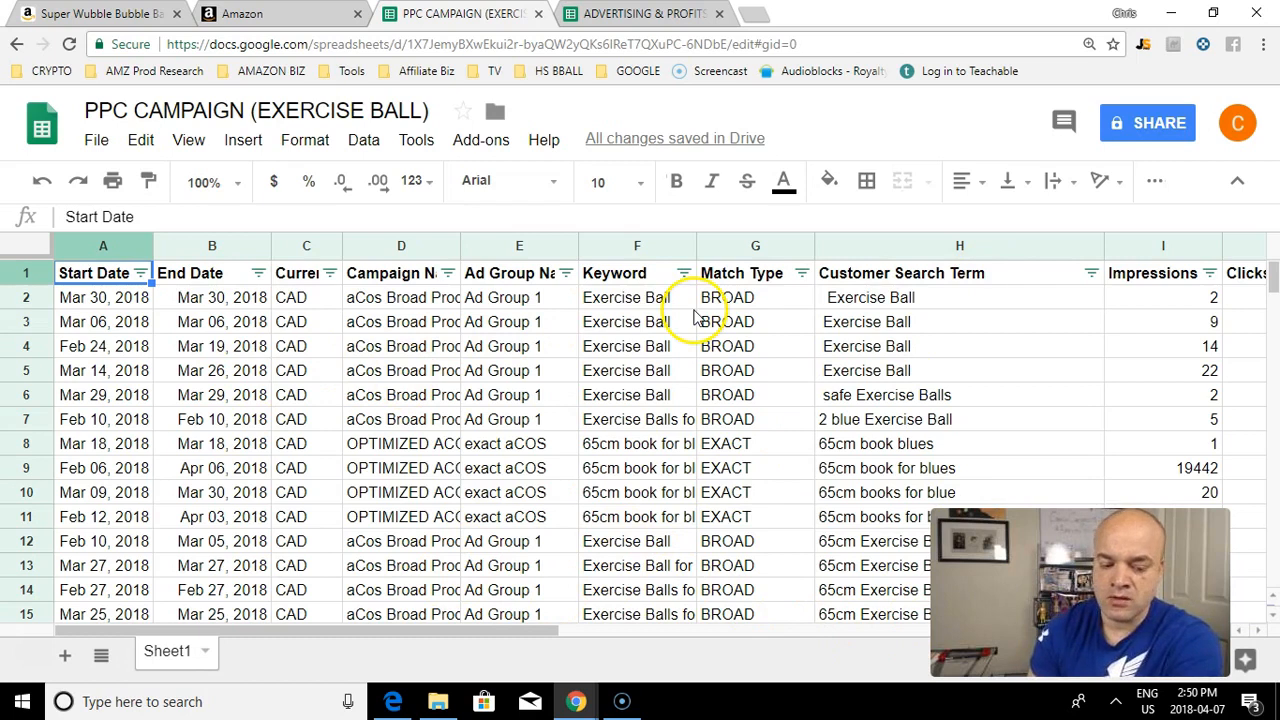
# Step: Go through all the report's columns along row 2, from Start Date past 7 Day Conversion Rate and back
pyautogui.click(145, 370)
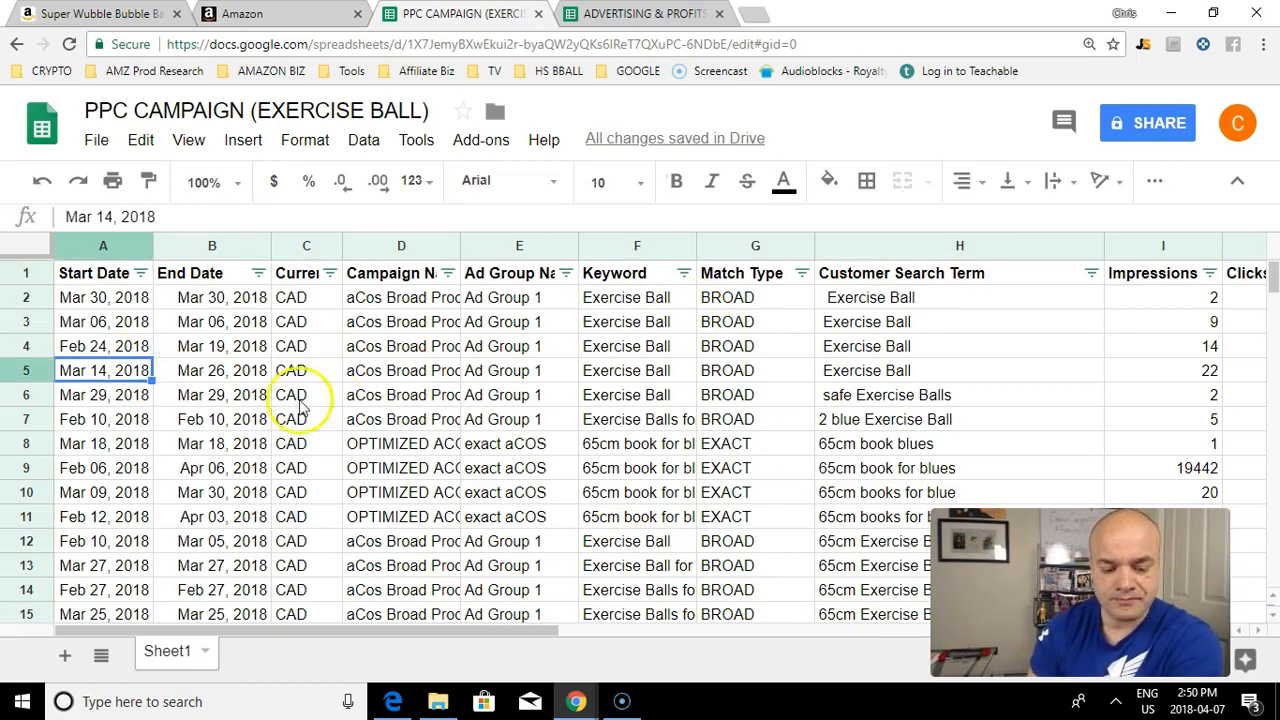
pyautogui.click(400, 298)
pyautogui.press('Right')
pyautogui.press('Right')
pyautogui.press('Left')
pyautogui.press('Left')
pyautogui.press('Right')
pyautogui.press('Right')
pyautogui.press('Right')
pyautogui.press('Right')
pyautogui.press('Right')
pyautogui.press('Right')
pyautogui.press('Right')
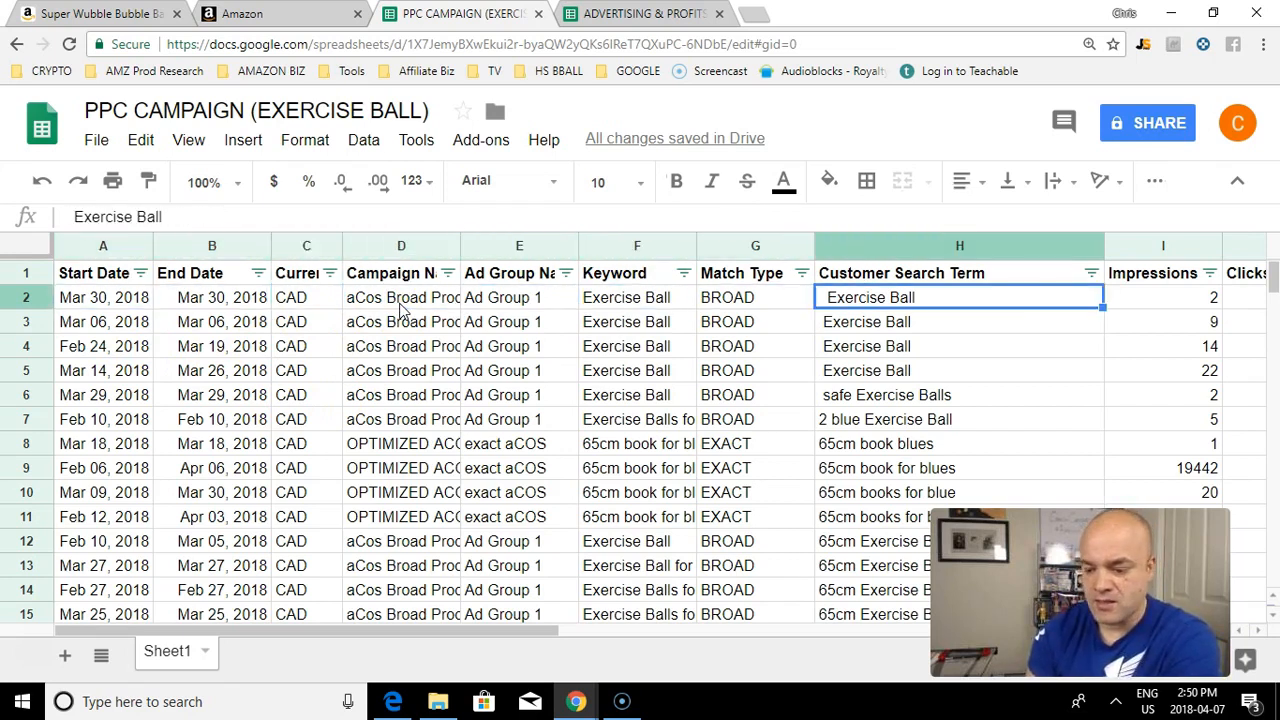
pyautogui.press('Right')
pyautogui.press('Right')
pyautogui.press('Right')
pyautogui.press('Right')
pyautogui.press('Right')
pyautogui.press('Right')
pyautogui.press('Right')
pyautogui.press('Right')
pyautogui.press('Right')
pyautogui.press('Right')
pyautogui.press('Right')
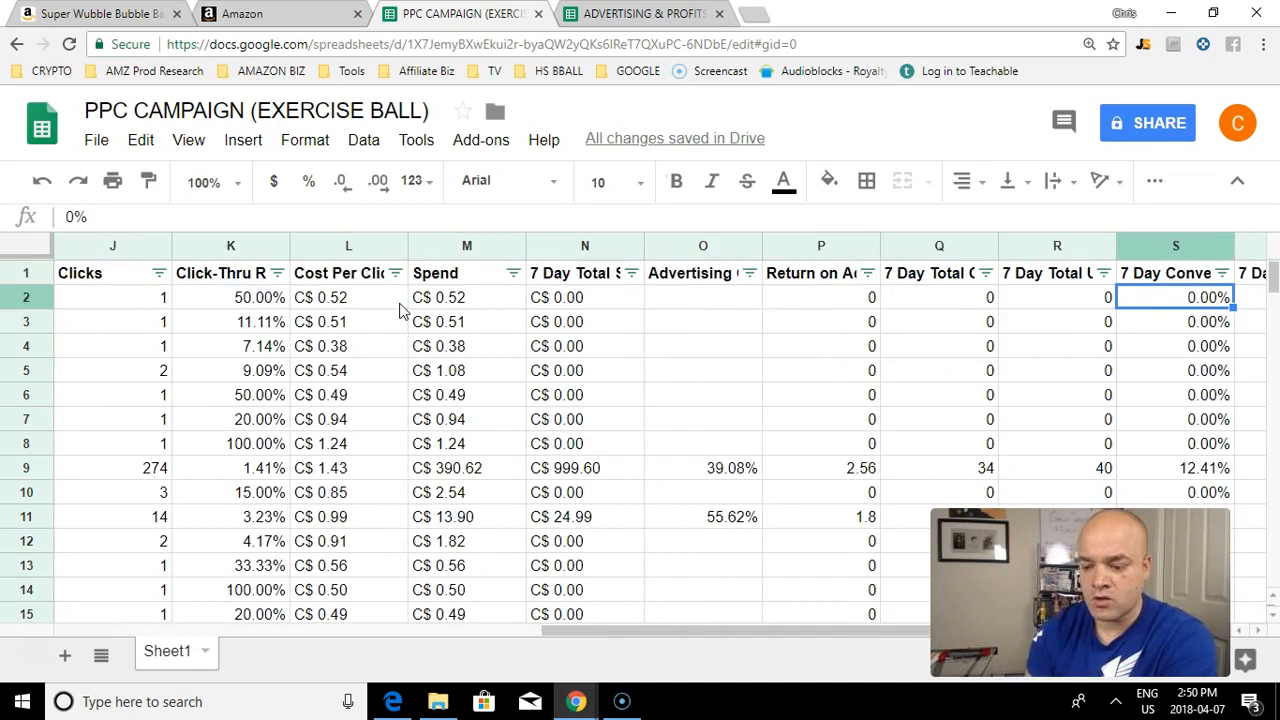
pyautogui.press('Right')
pyautogui.press('Right')
pyautogui.press('Right')
pyautogui.press('Right')
pyautogui.press('Left')
pyautogui.press('Left')
pyautogui.press('Left')
pyautogui.press('Left')
pyautogui.press('Left')
pyautogui.press('Left')
pyautogui.press('Left')
pyautogui.press('Left')
pyautogui.press('Left')
pyautogui.press('Left')
pyautogui.press('Left')
pyautogui.press('Left')
pyautogui.press('Left')
pyautogui.press('Left')
pyautogui.press('Left')
pyautogui.press('Left')
pyautogui.press('Left')
pyautogui.press('Left')
pyautogui.press('Left')
pyautogui.press('Left')
pyautogui.press('Left')
pyautogui.press('Left')
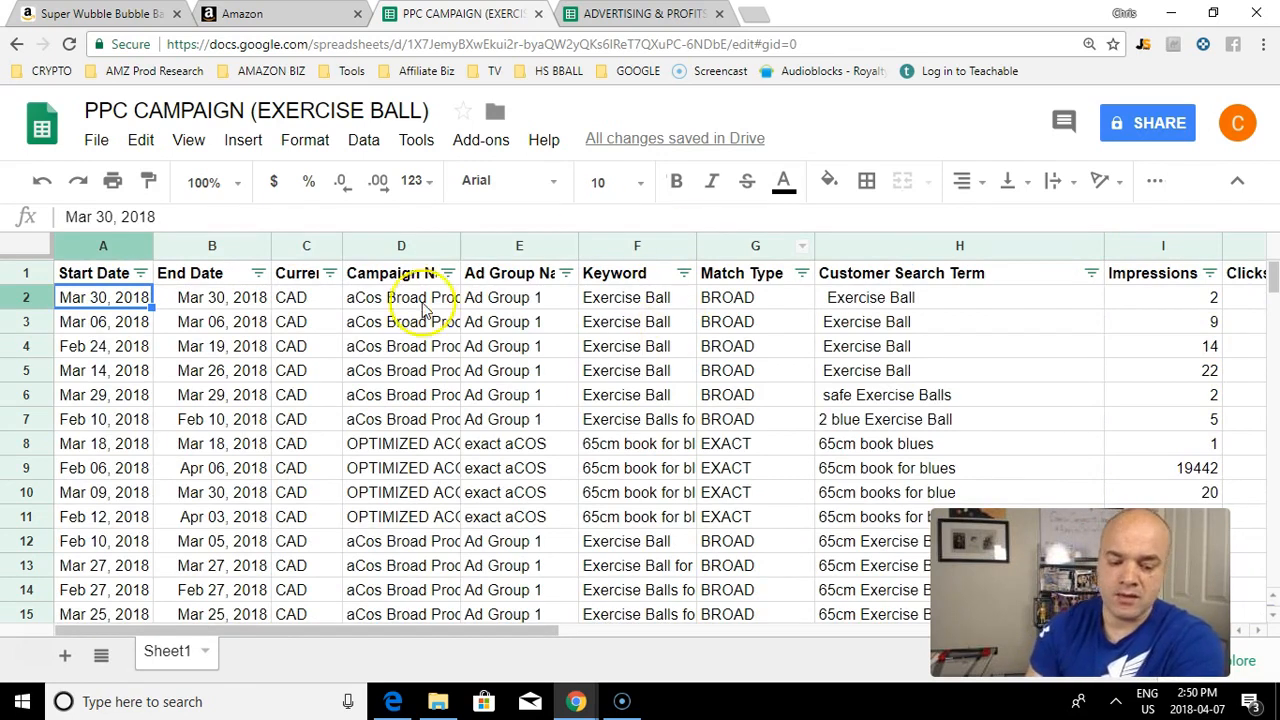
# Step: Turn off the existing filter on the header row and create it again
pyautogui.click(25, 273)
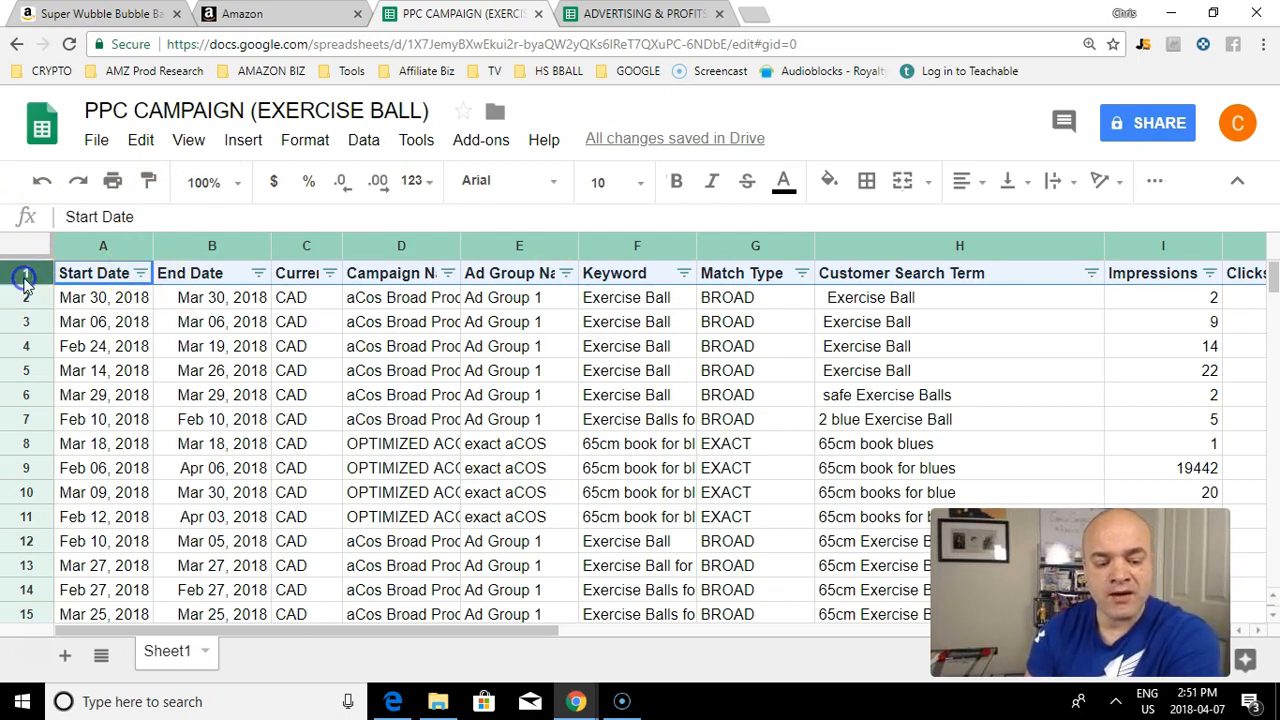
pyautogui.click(430, 140)
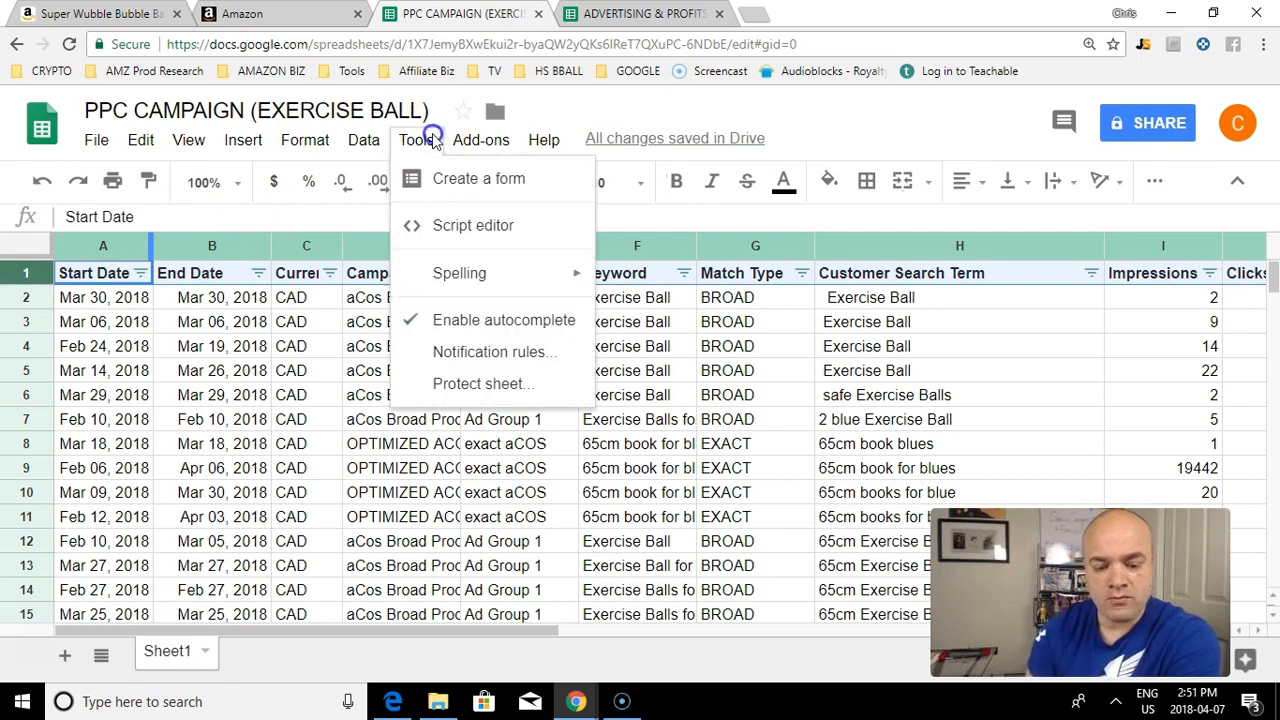
pyautogui.click(372, 142)
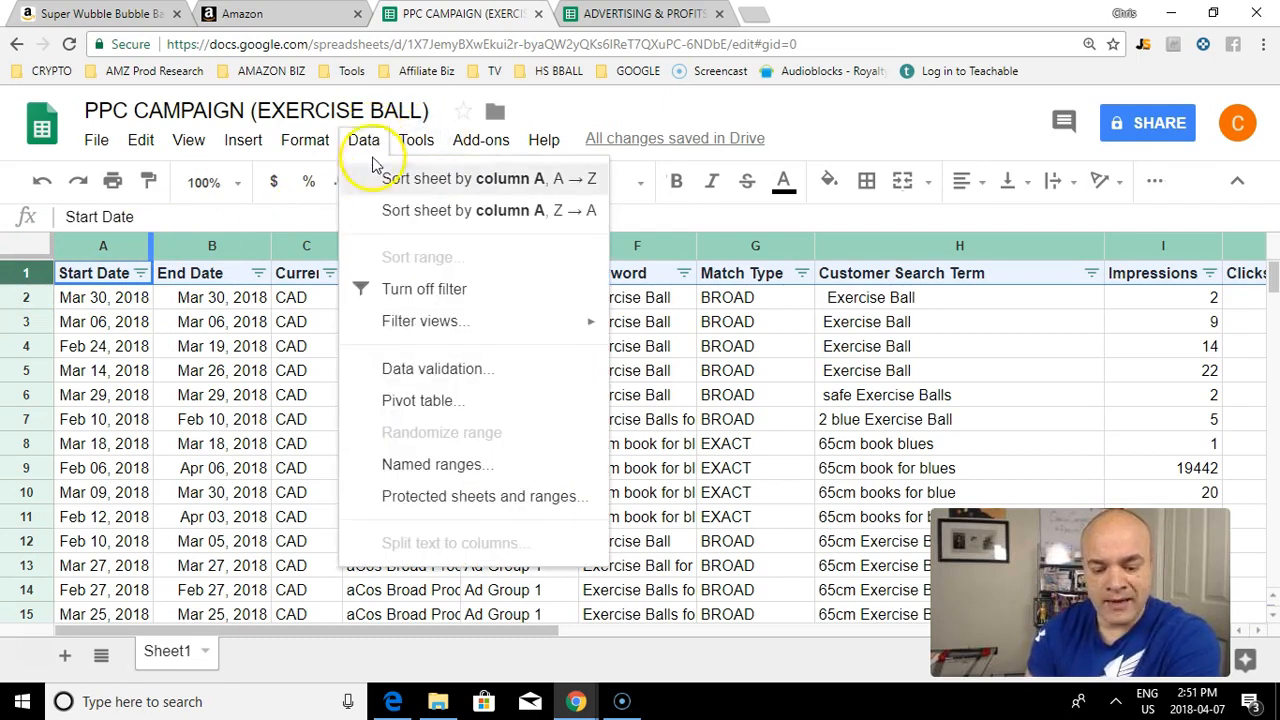
pyautogui.click(426, 295)
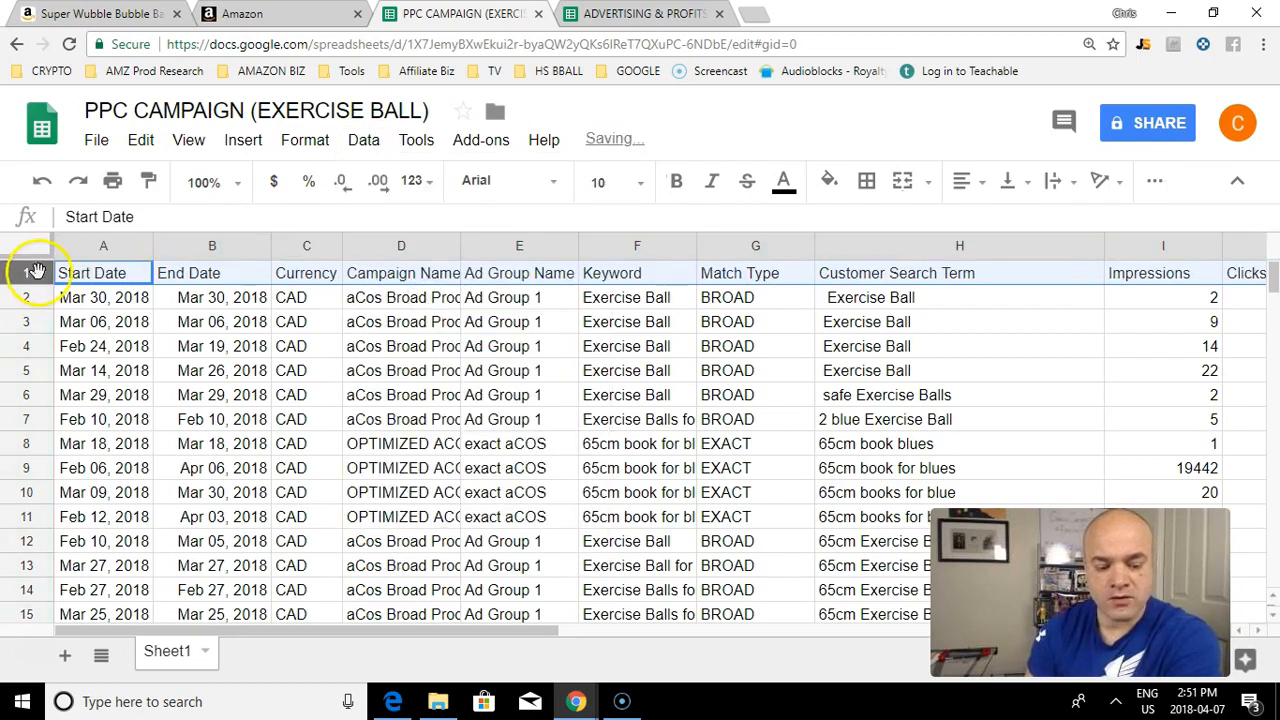
pyautogui.click(366, 141)
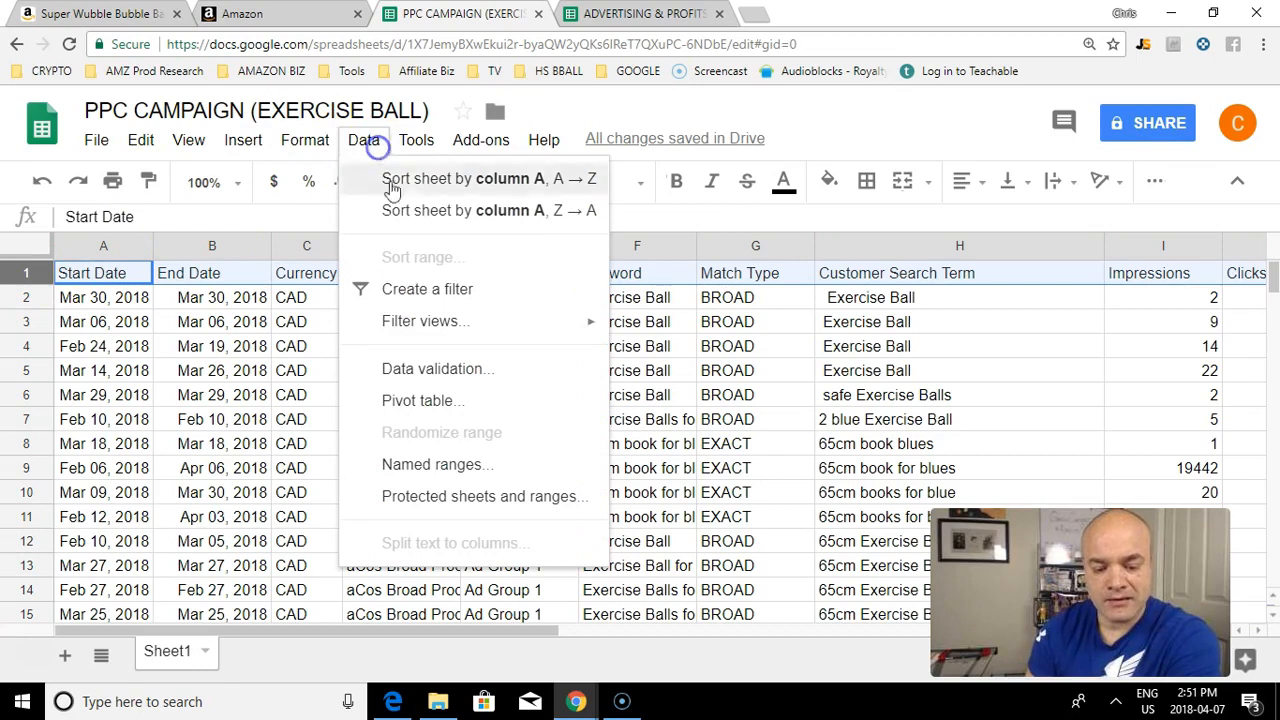
pyautogui.click(402, 292)
pyautogui.click(140, 321)
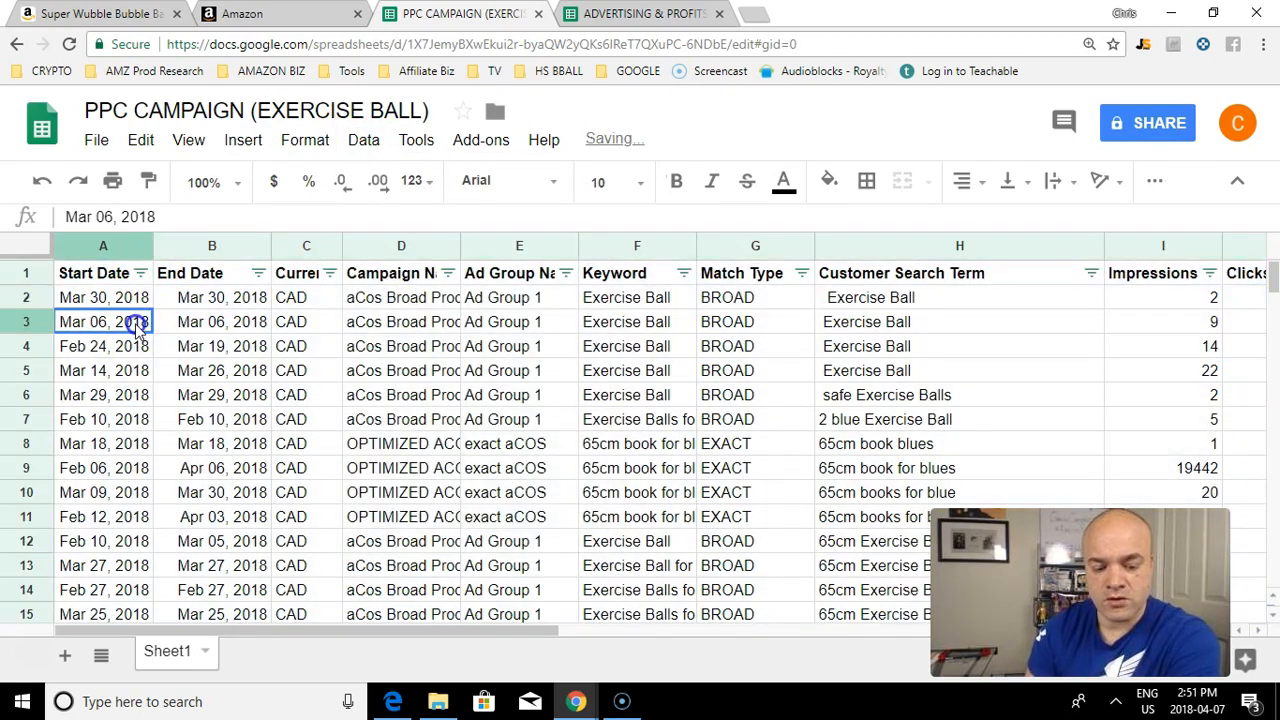
# Step: Sort the filtered data by Start Date A → Z, followed by Impressions Z → A
pyautogui.click(141, 273)
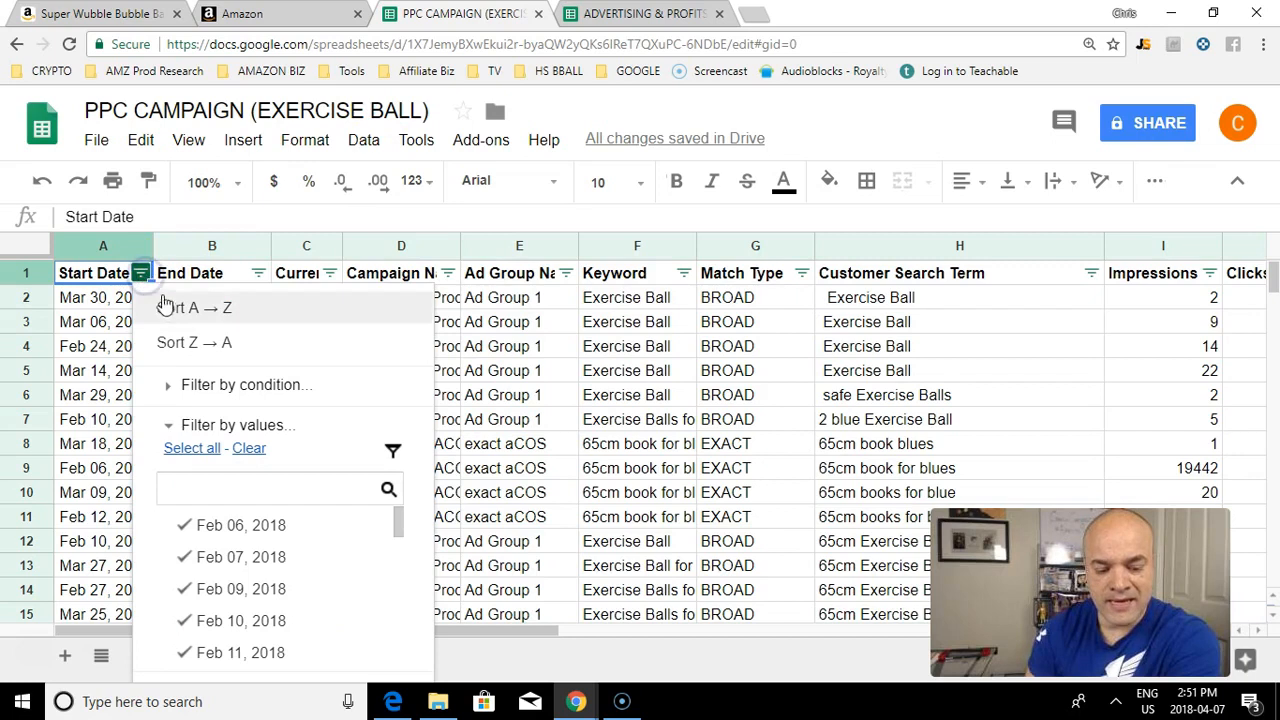
pyautogui.click(166, 307)
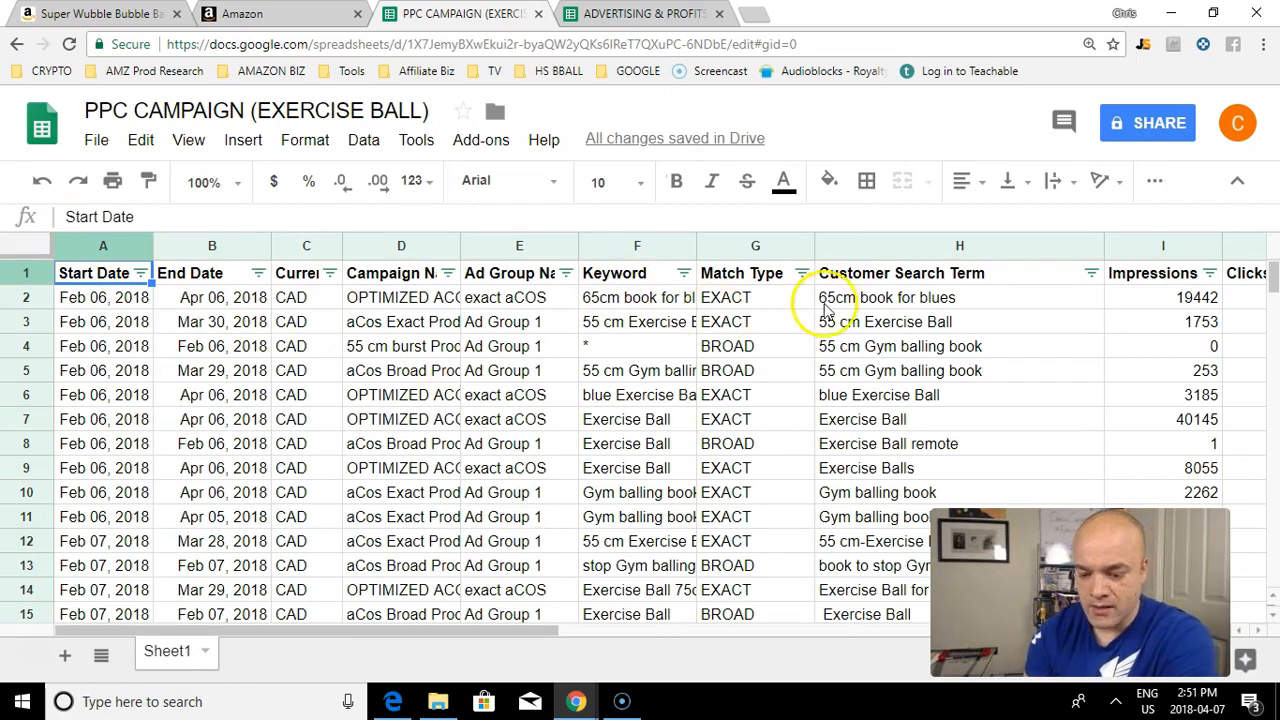
pyautogui.click(1208, 274)
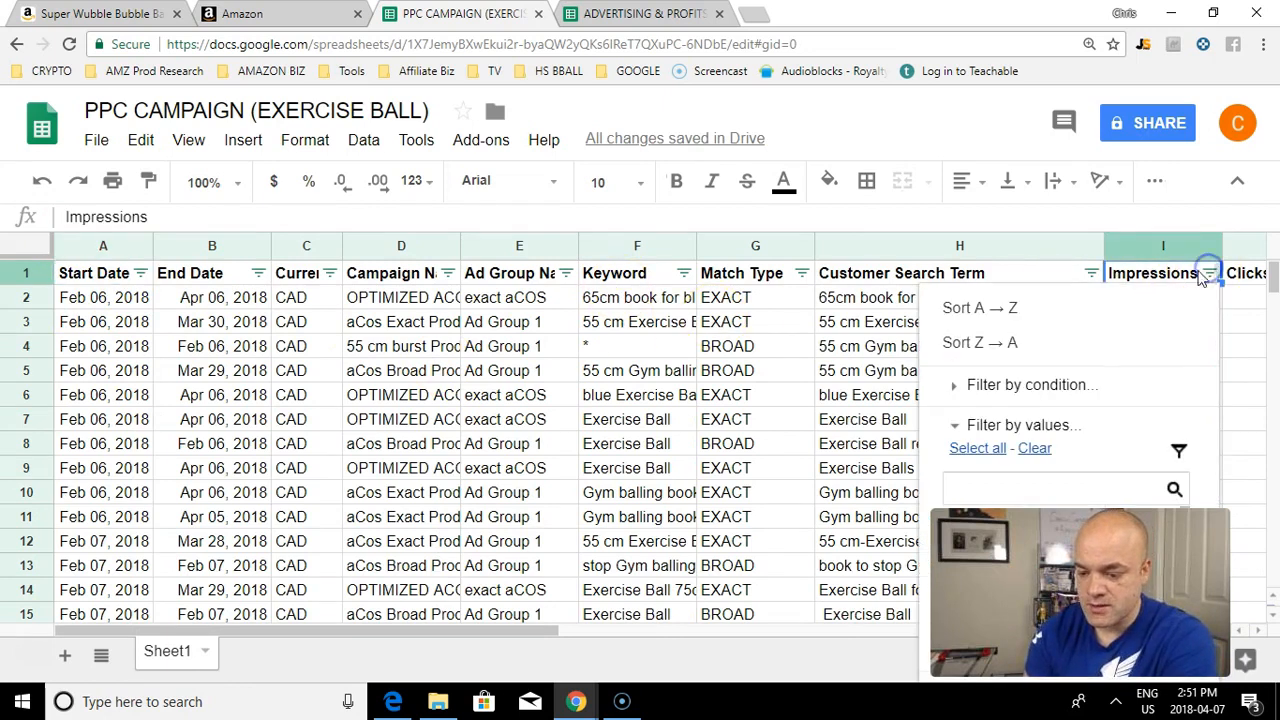
pyautogui.click(1128, 342)
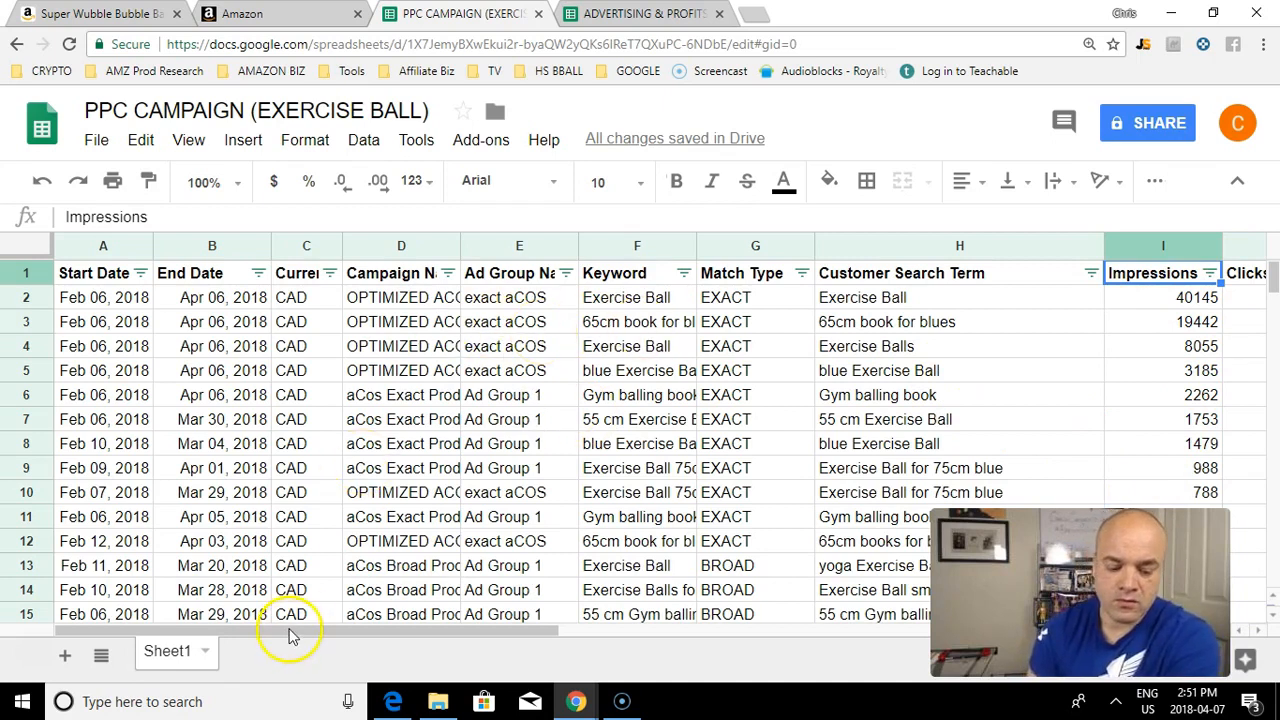
# Step: Delete columns A to E, covering Start Date, End Date, Currency, Campaign Name and Ad Group Name
pyautogui.moveTo(305, 630); pyautogui.dragTo(249, 620)
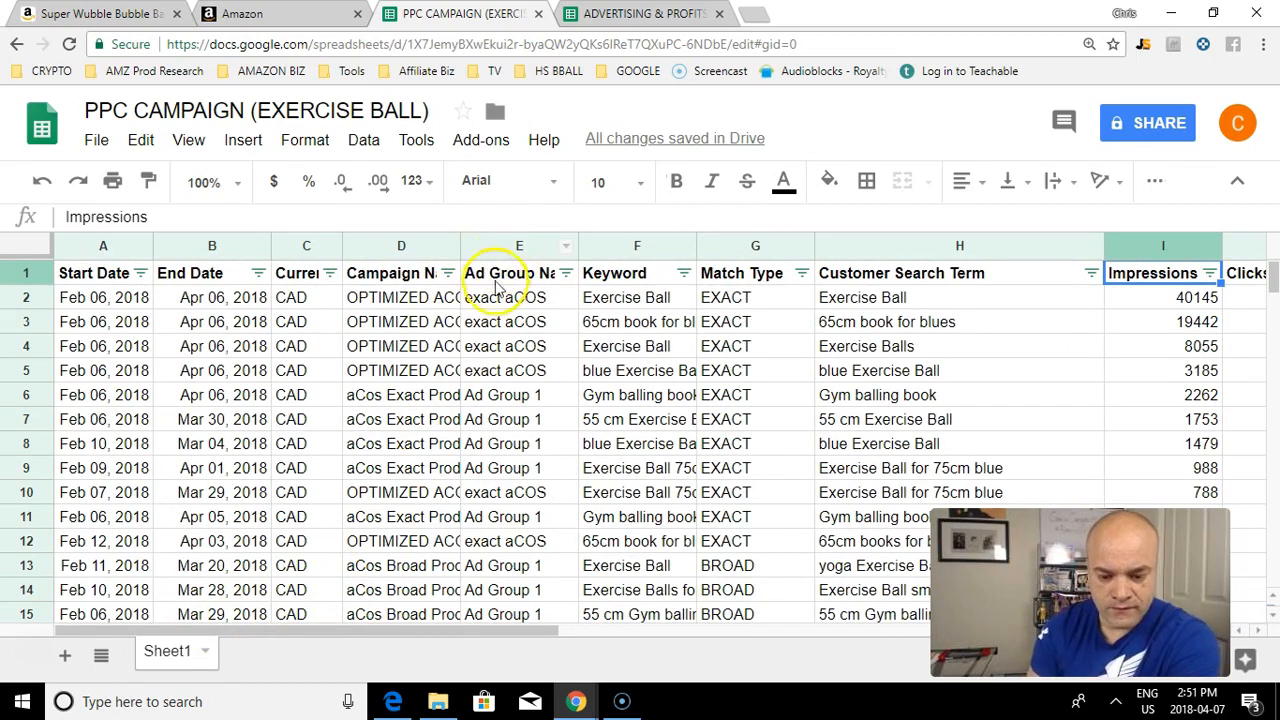
pyautogui.click(507, 247)
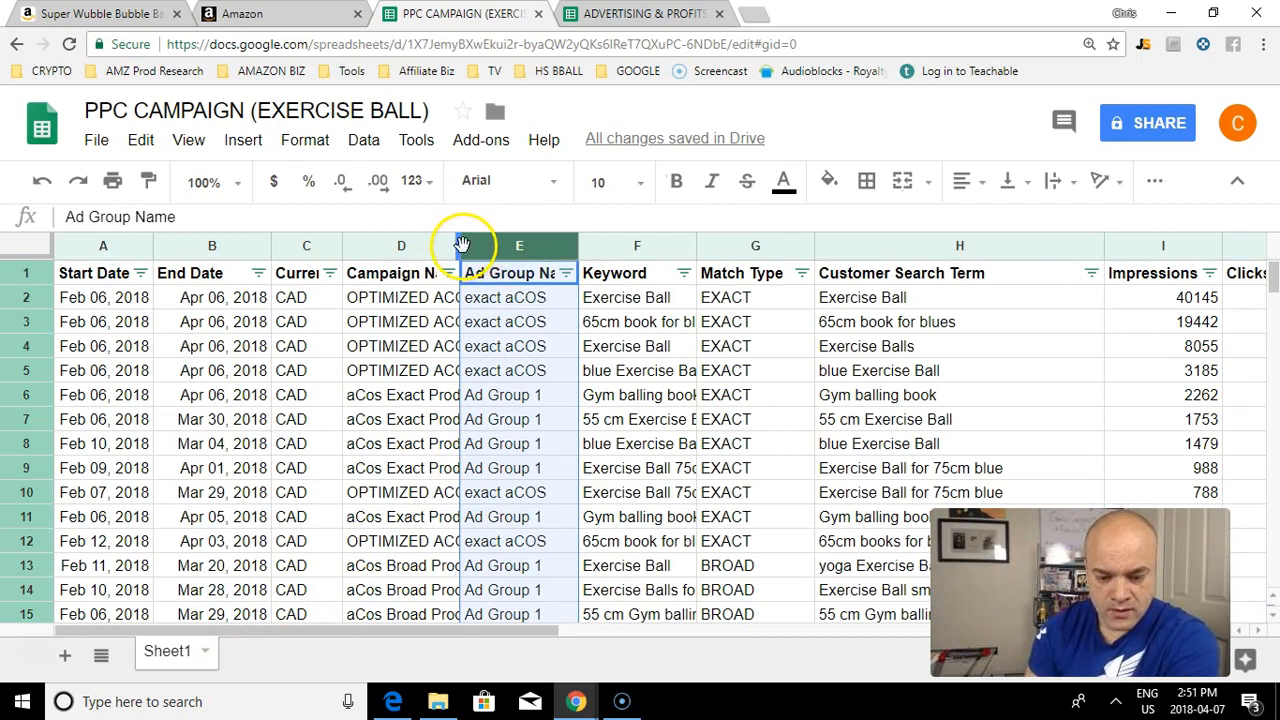
pyautogui.click(482, 250)
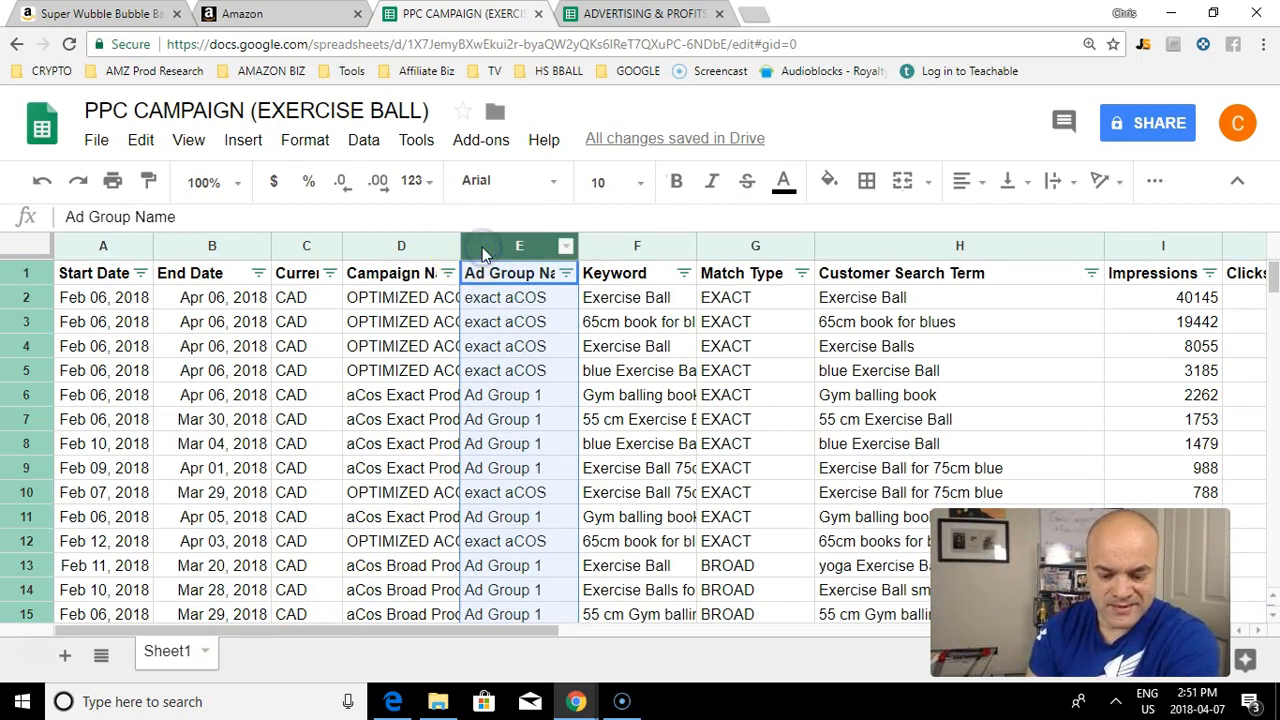
pyautogui.click(400, 252)
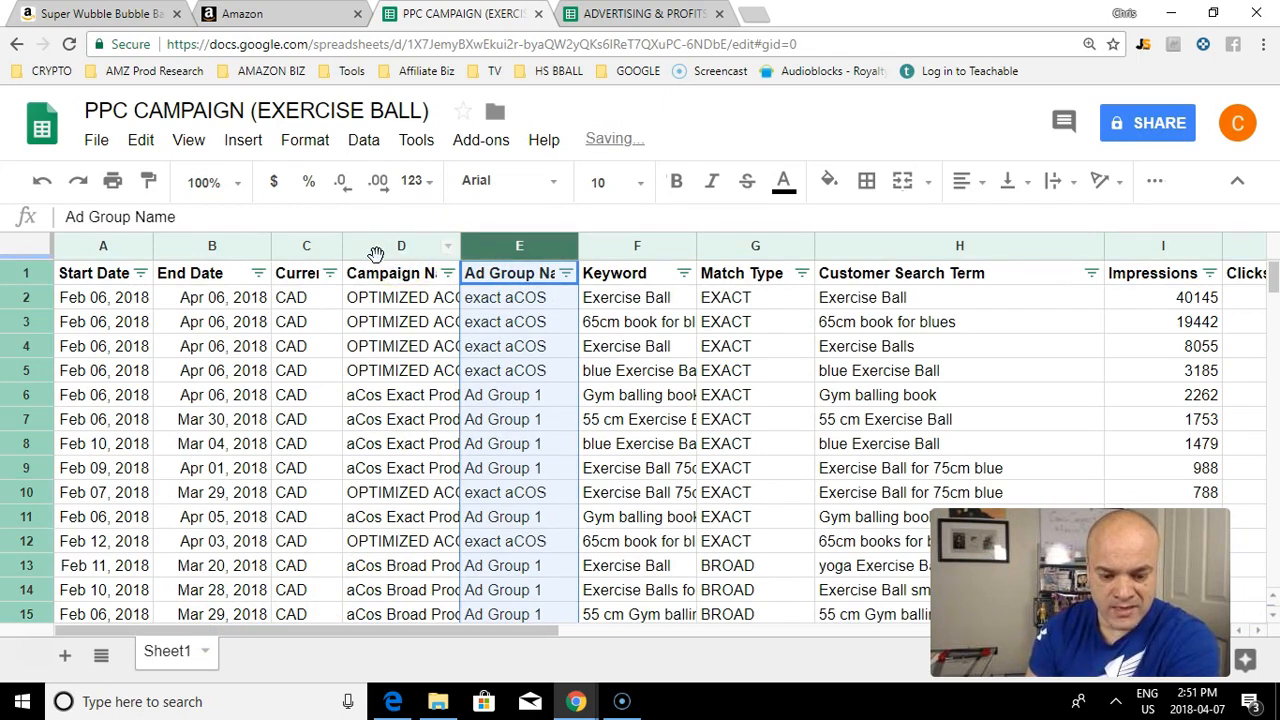
pyautogui.click(306, 249)
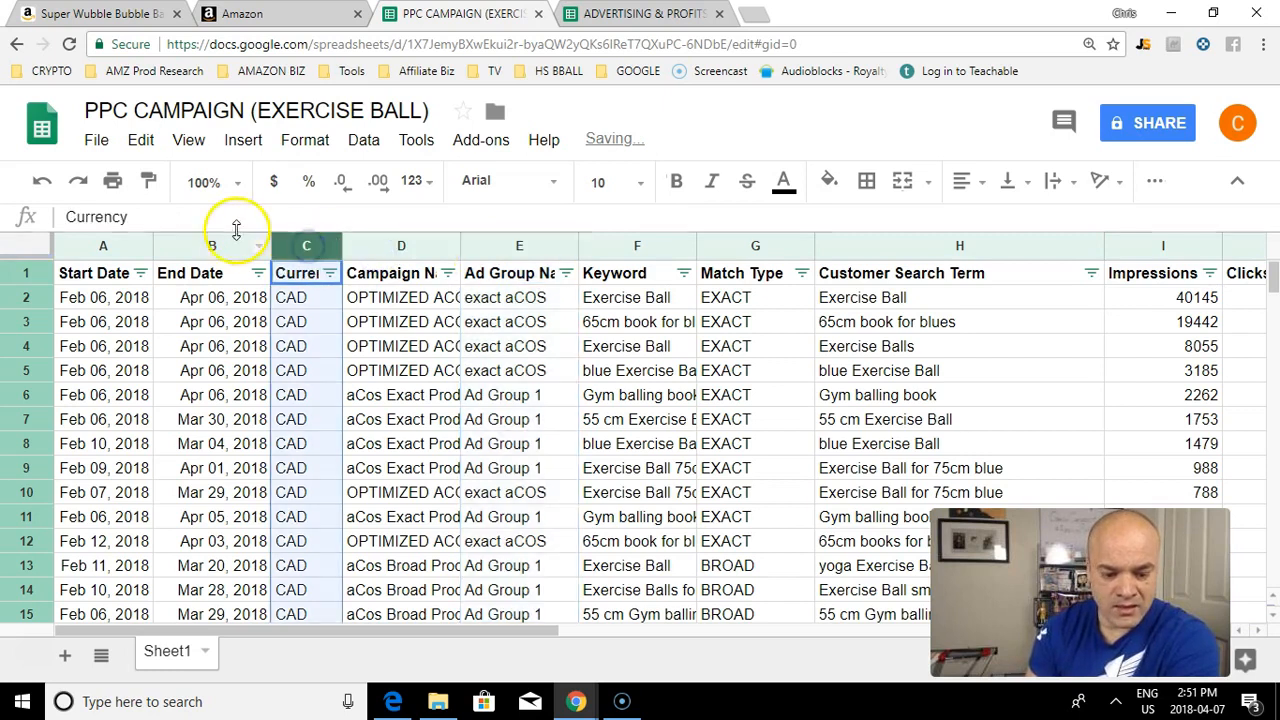
pyautogui.click(526, 245)
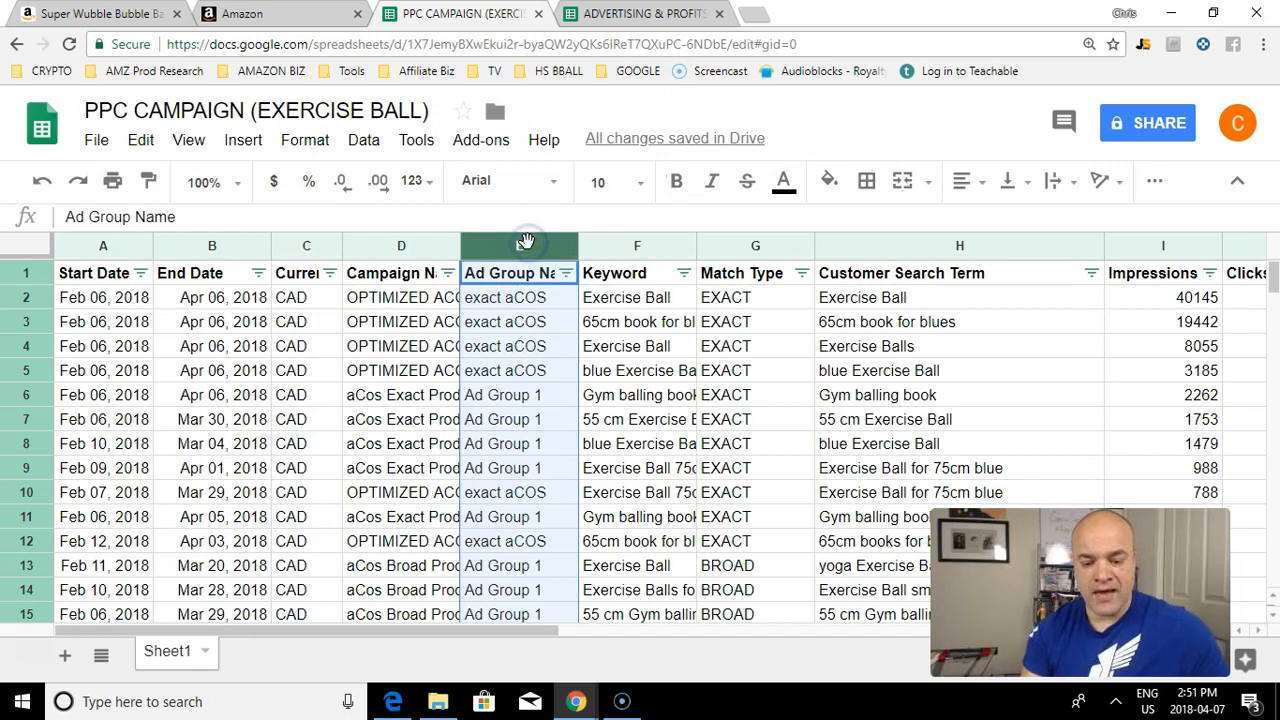
pyautogui.hotkey('shift', 'Left')
pyautogui.hotkey('shift', 'Left')
pyautogui.hotkey('shift', 'Left')
pyautogui.hotkey('shift', 'Left')
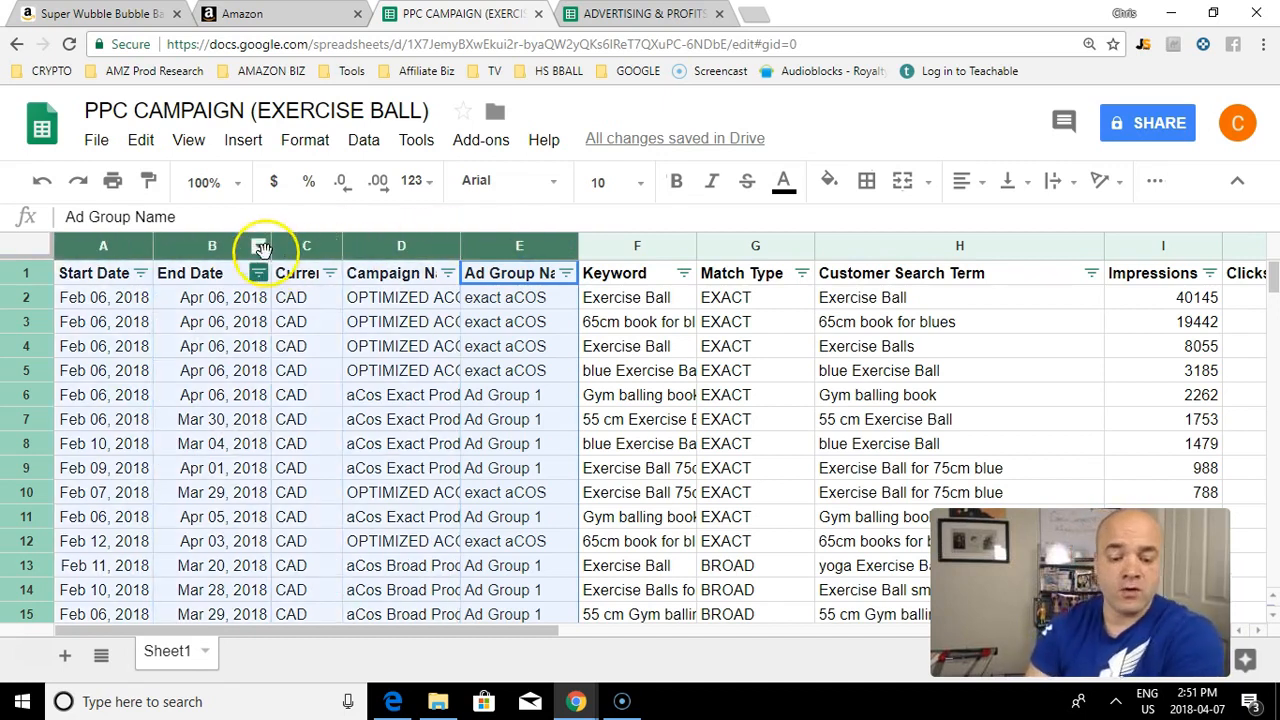
pyautogui.rightClick(228, 243)
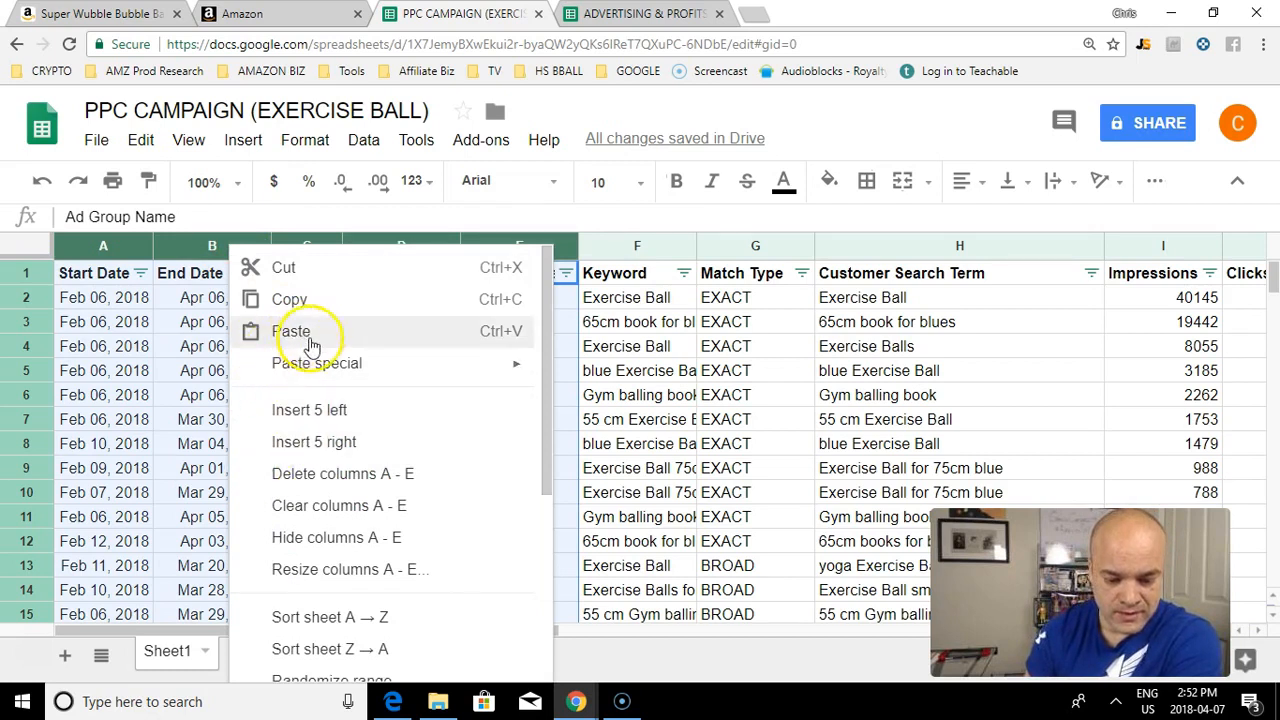
pyautogui.click(298, 476)
pyautogui.click(297, 472)
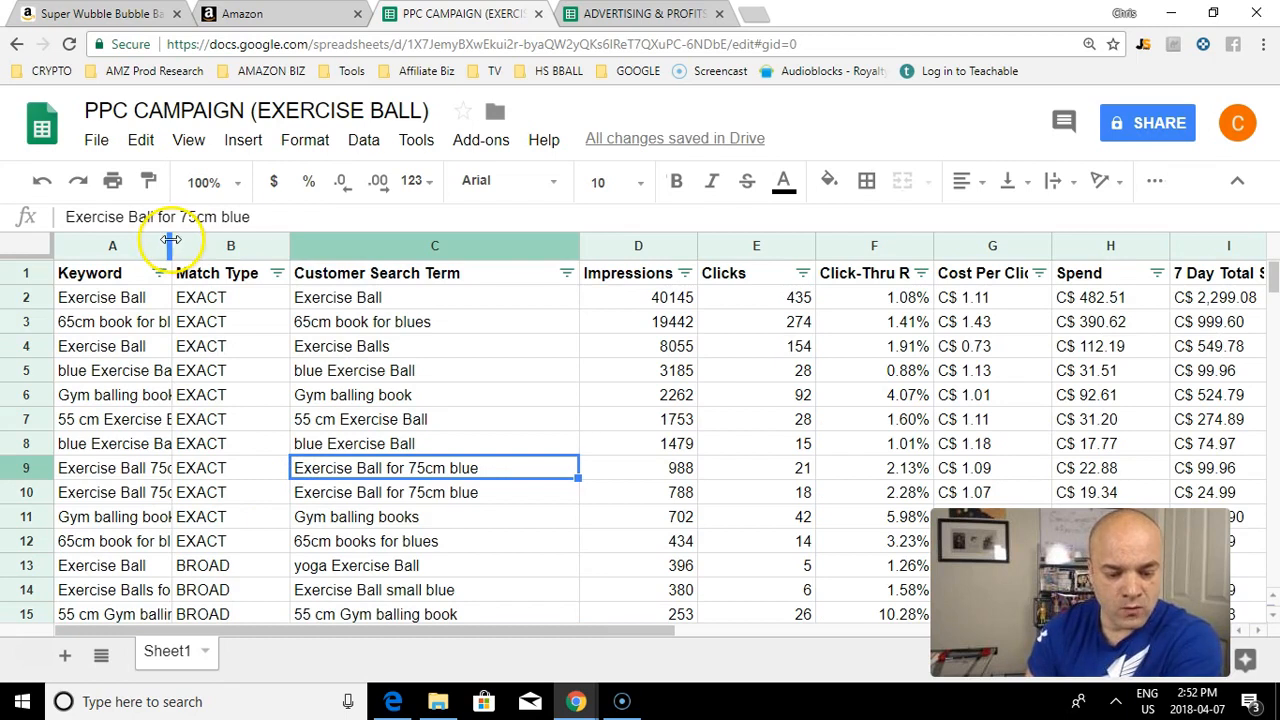
# Step: Widen the Keyword column until its full text fits, and widen the Customer Search Term column slightly
pyautogui.moveTo(172, 245); pyautogui.dragTo(266, 240)
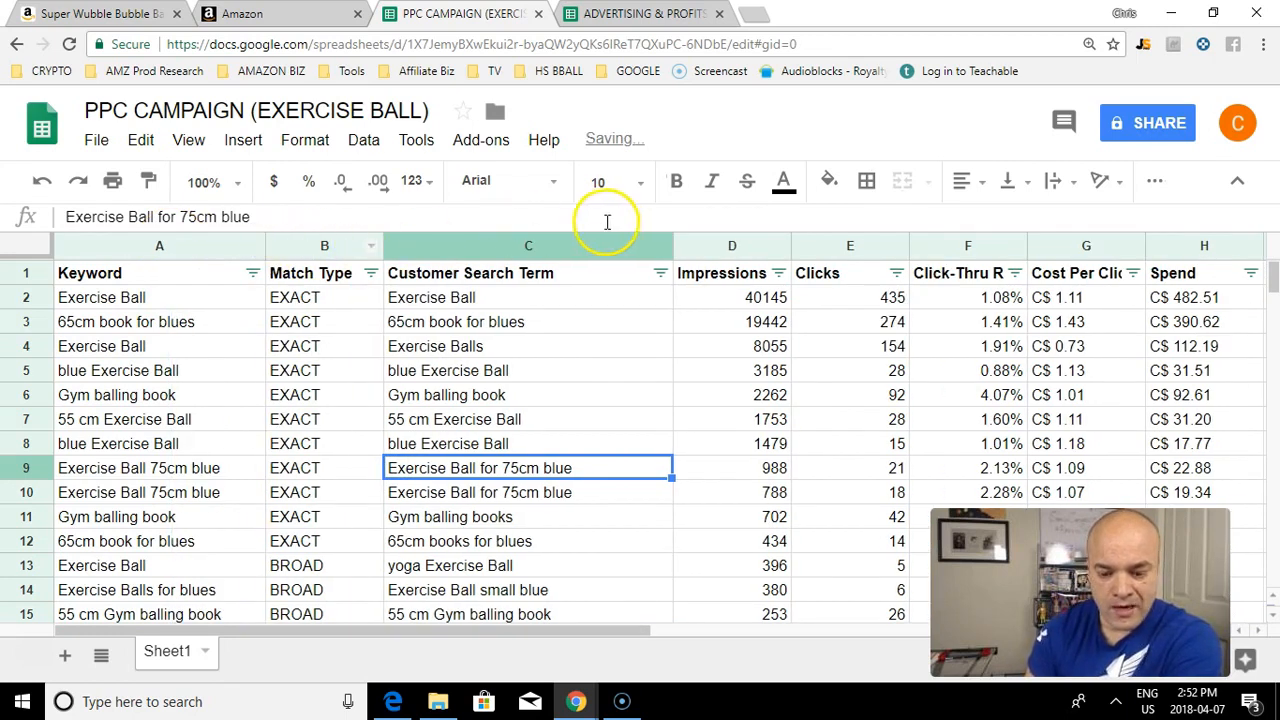
pyautogui.moveTo(669, 240); pyautogui.dragTo(718, 242)
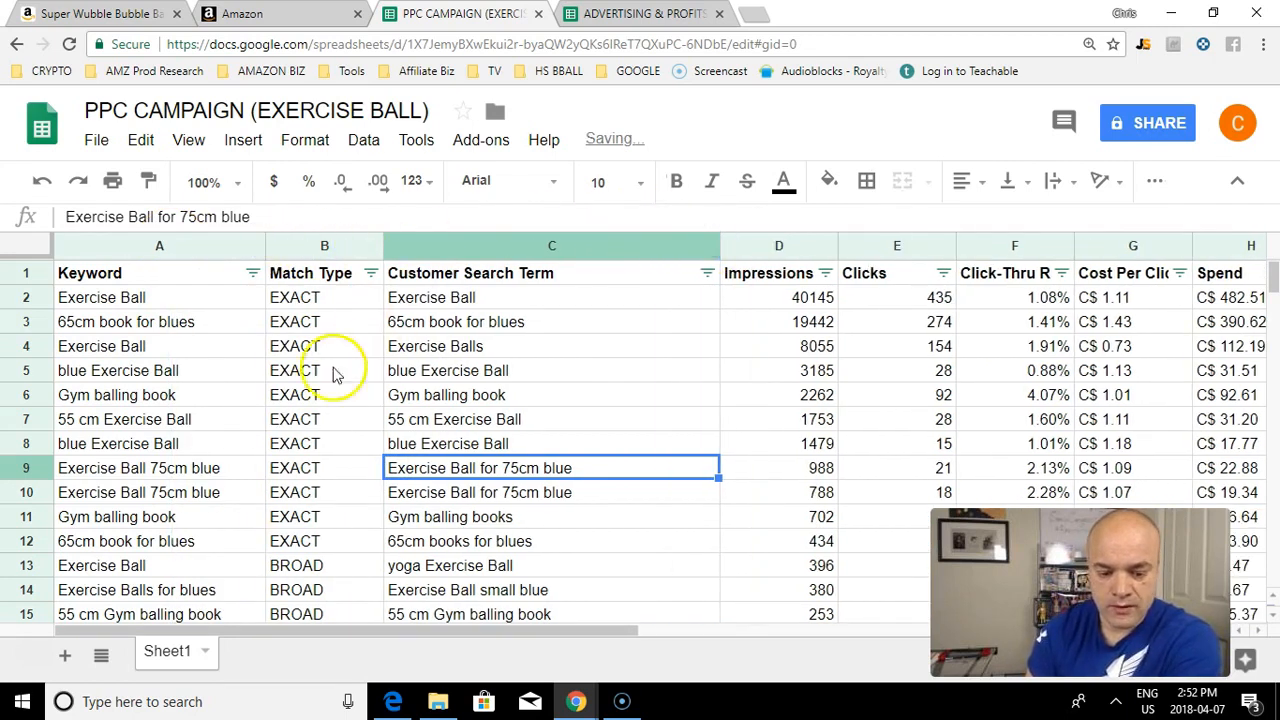
# Step: Compare the keywords, match types and customer search terms, along with their impressions and clicks, across the first rows
pyautogui.click(311, 318)
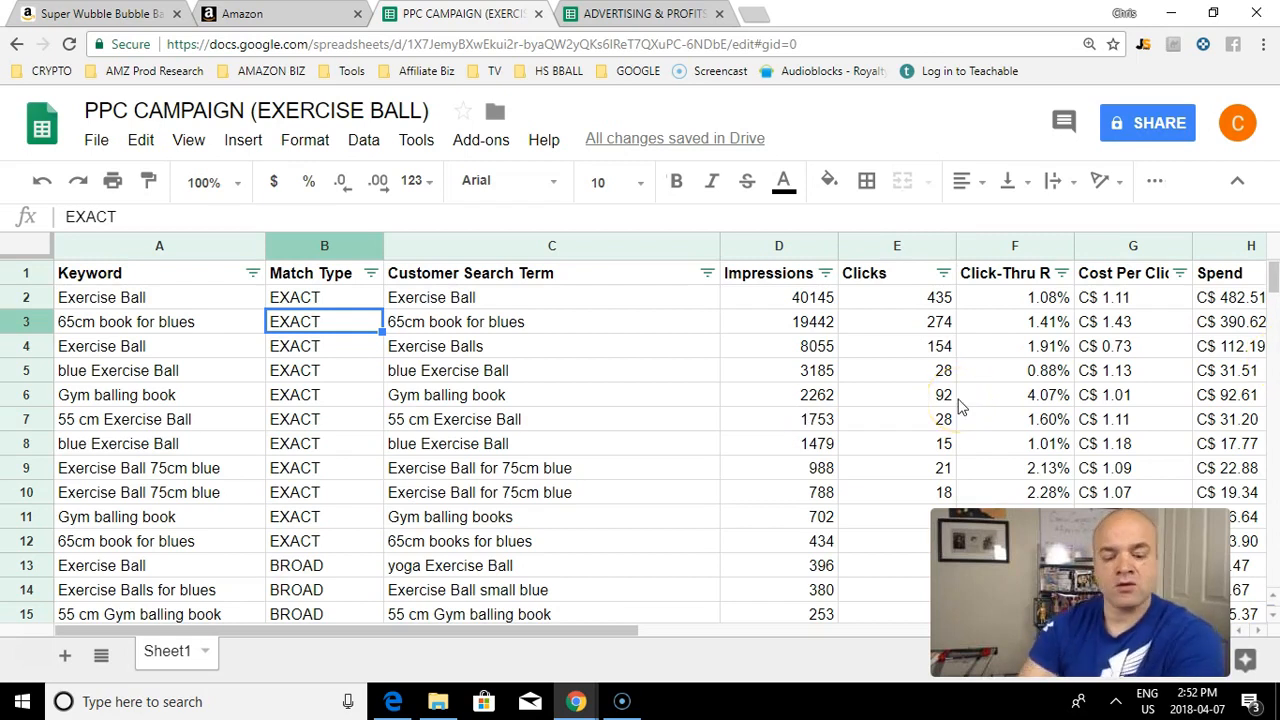
pyautogui.scroll(-1, 528, 506)
pyautogui.scroll(1, 552, 565)
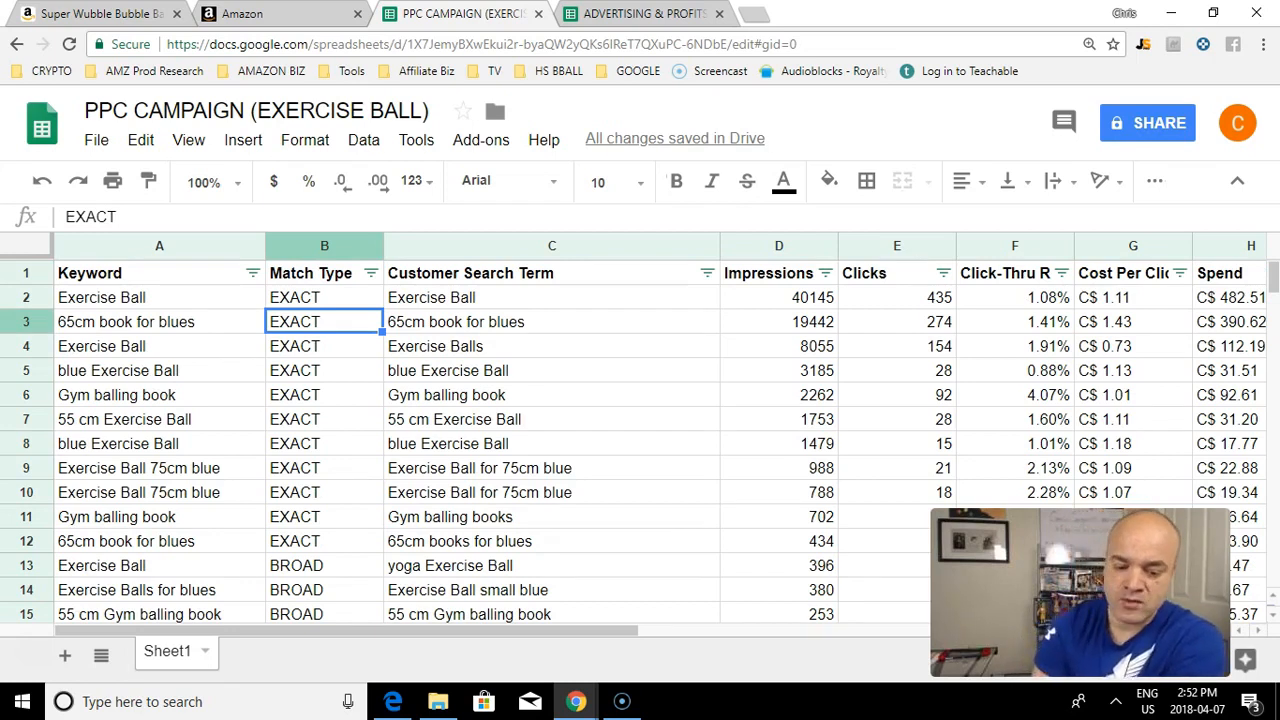
pyautogui.scroll(-2, 614, 447)
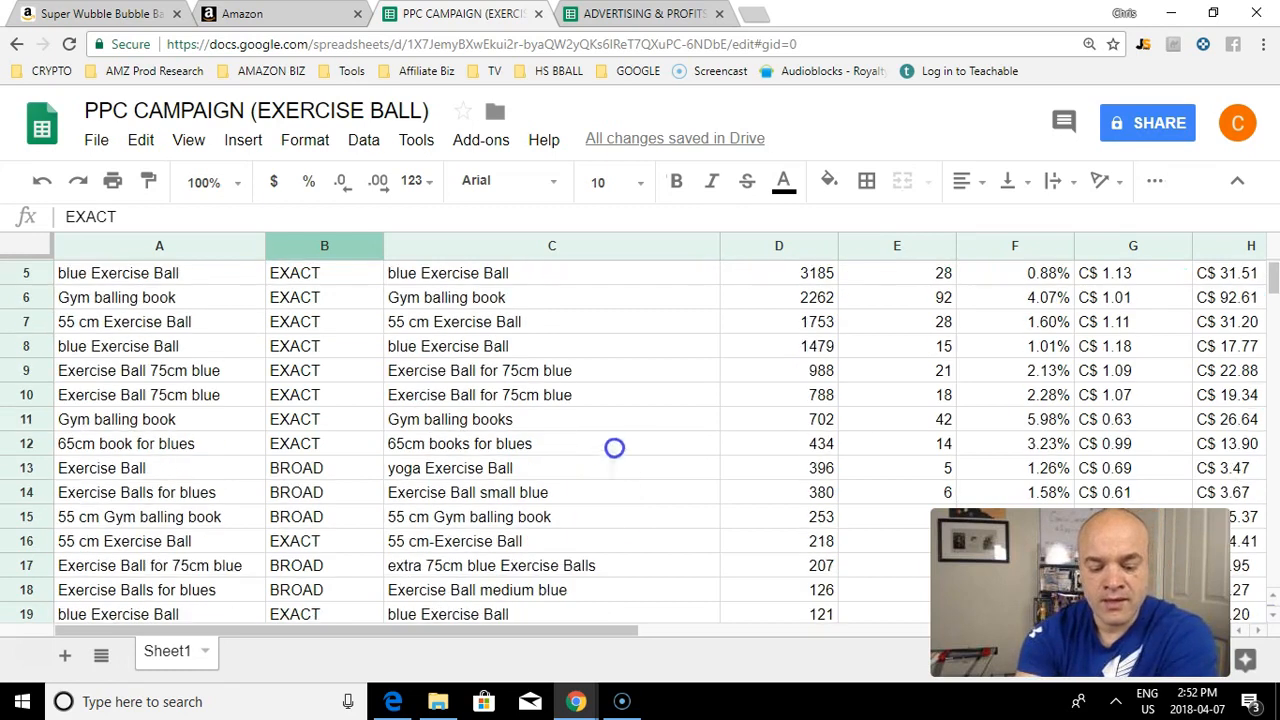
pyautogui.scroll(-2, 616, 437)
pyautogui.scroll(4, 628, 410)
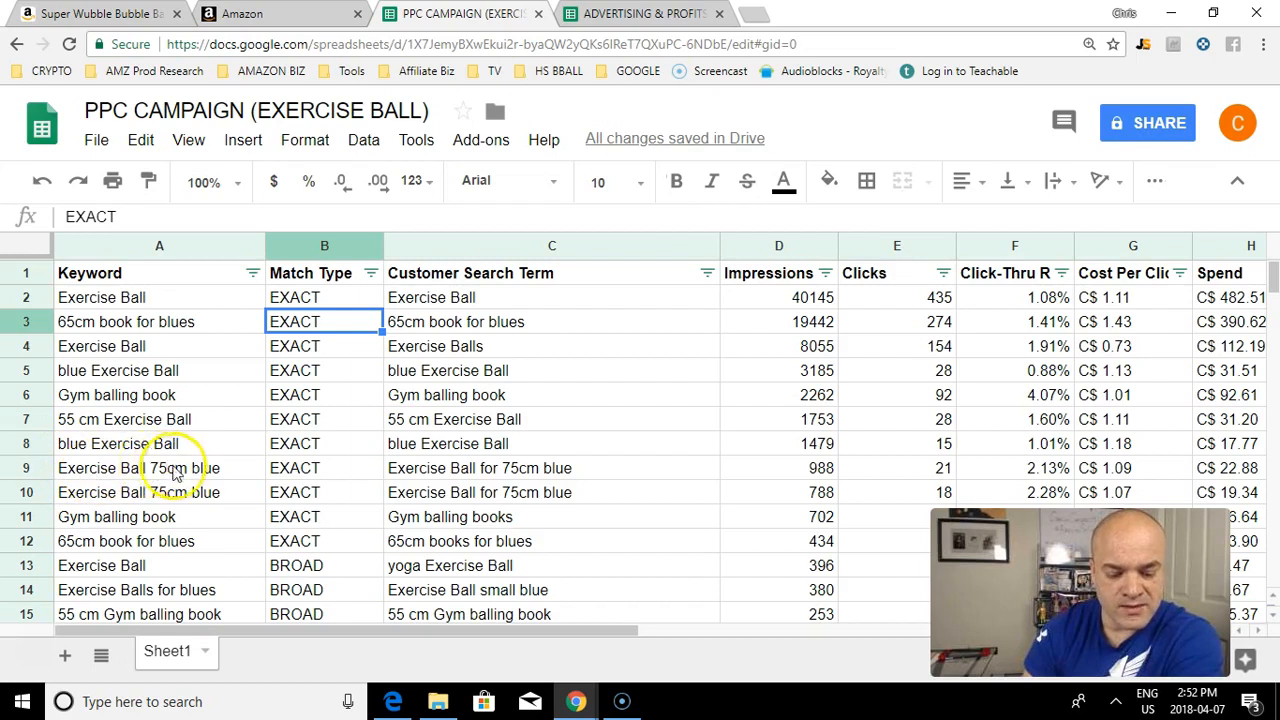
pyautogui.scroll(-1, 613, 444)
pyautogui.scroll(-1, 614, 427)
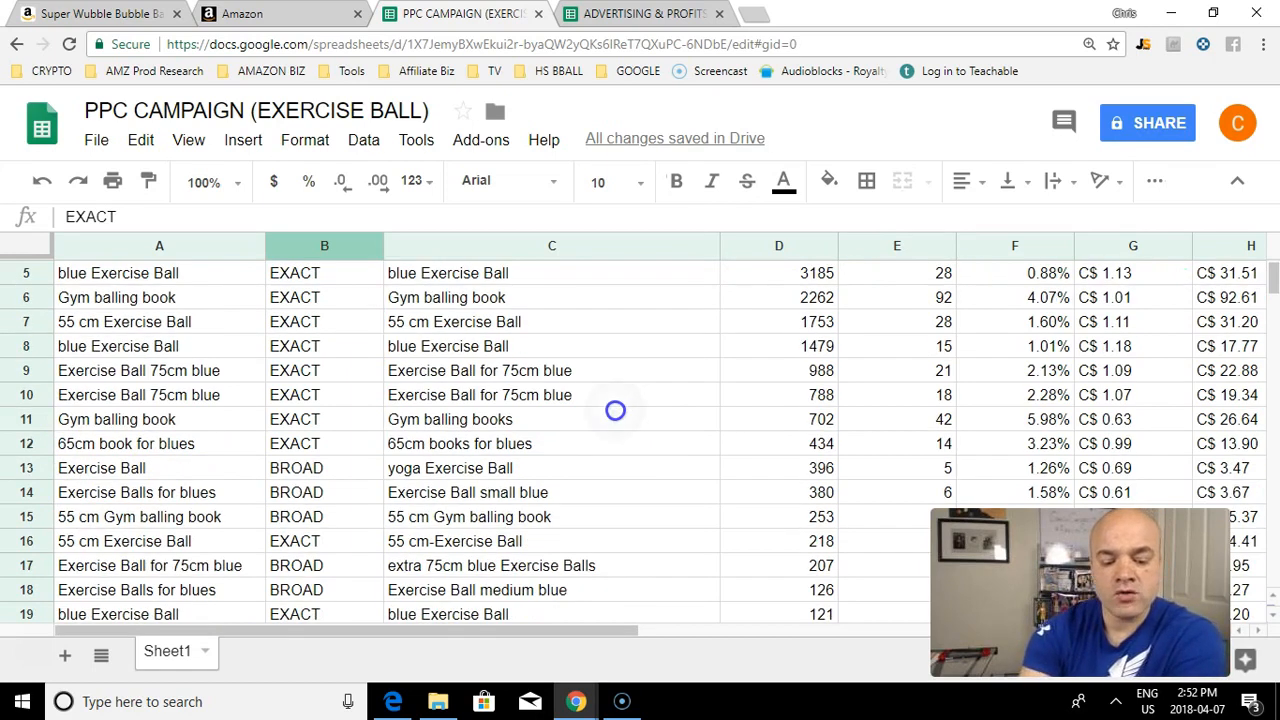
pyautogui.scroll(2, 635, 450)
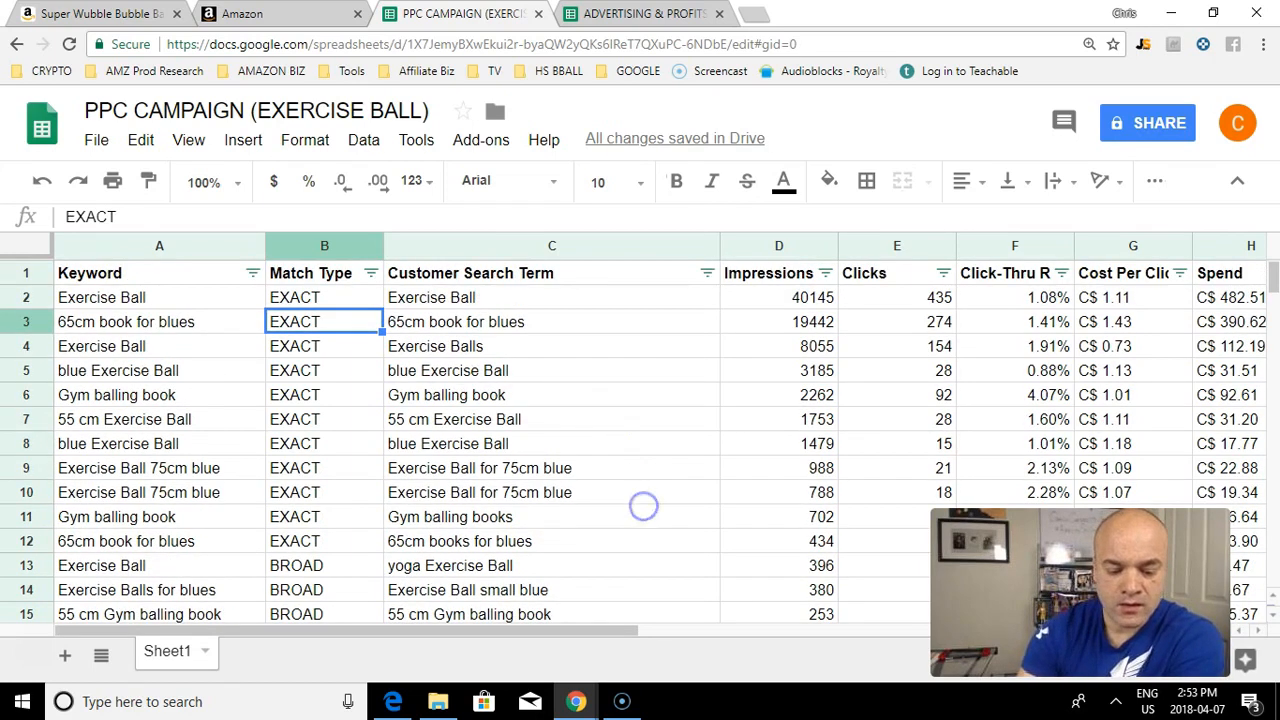
pyautogui.scroll(-5, 571, 269)
pyautogui.scroll(3, 571, 346)
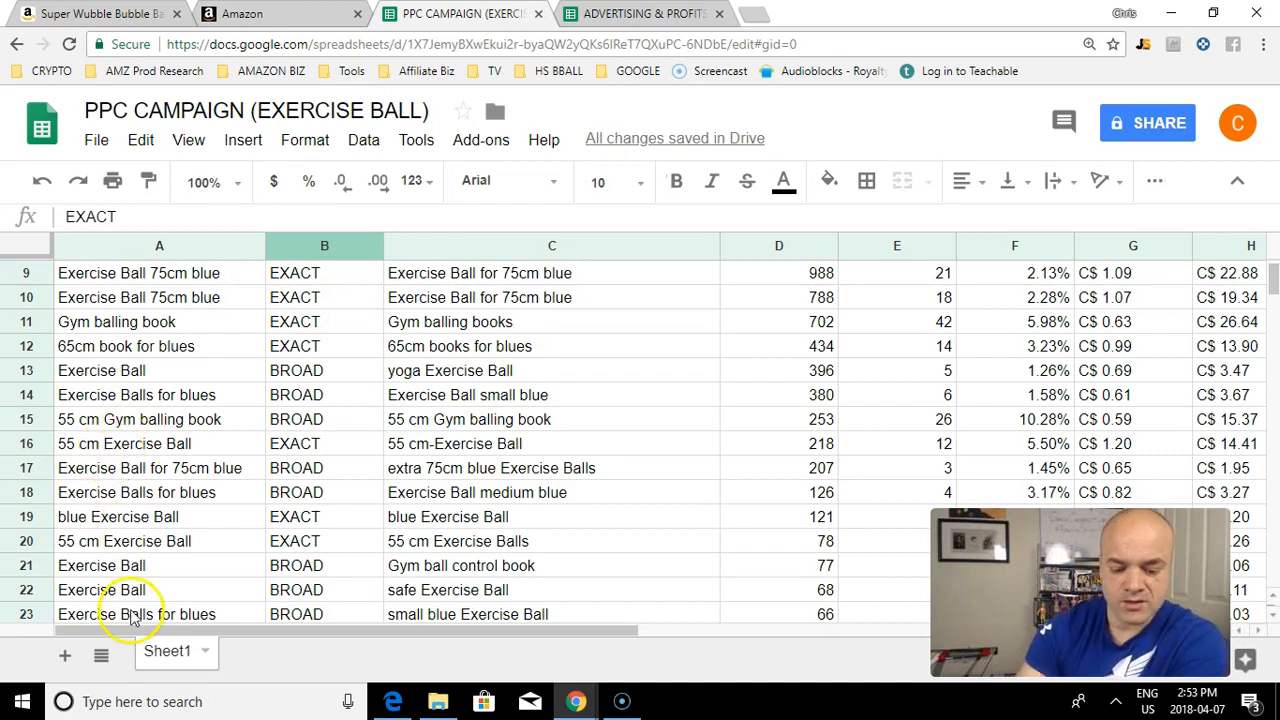
pyautogui.scroll(3, 587, 604)
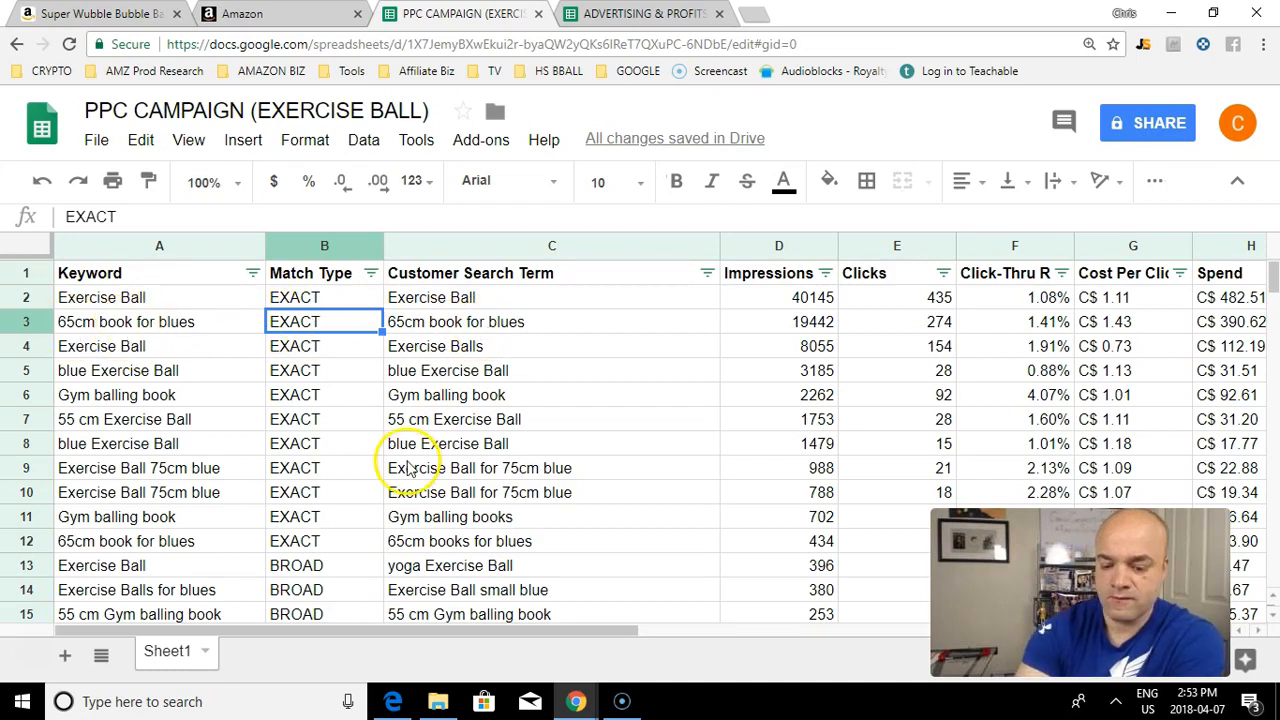
pyautogui.scroll(-1, 578, 430)
pyautogui.scroll(-2, 580, 411)
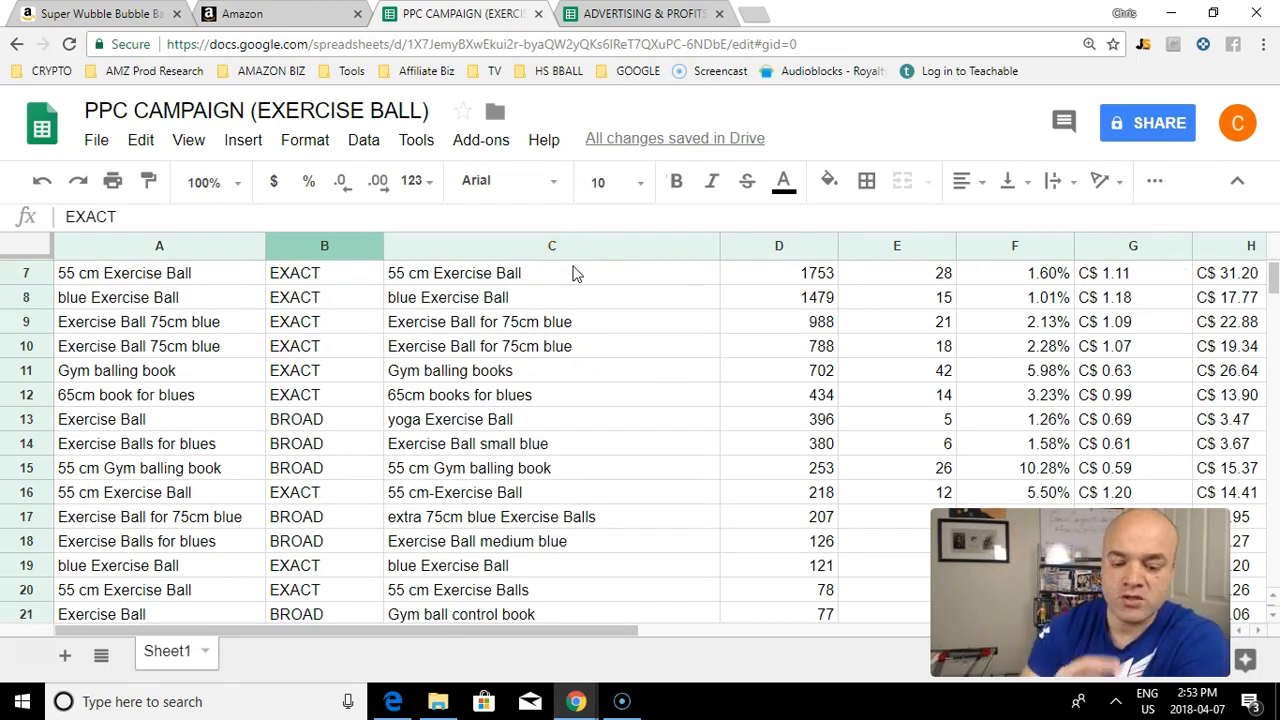
pyautogui.scroll(-1, 590, 499)
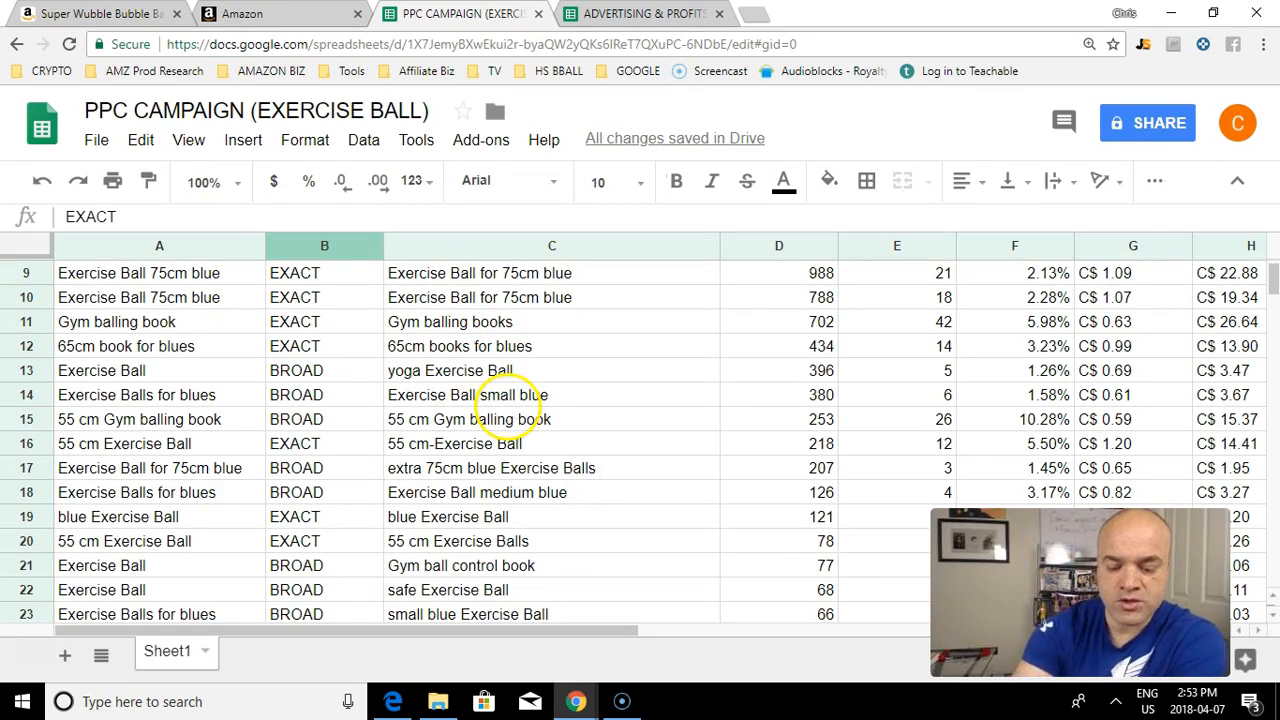
# Step: Examine the keywords, match types and customer search terms down through the low-impression rows of the campaign data
pyautogui.scroll(4, 640, 480)
pyautogui.scroll(-6, 645, 503)
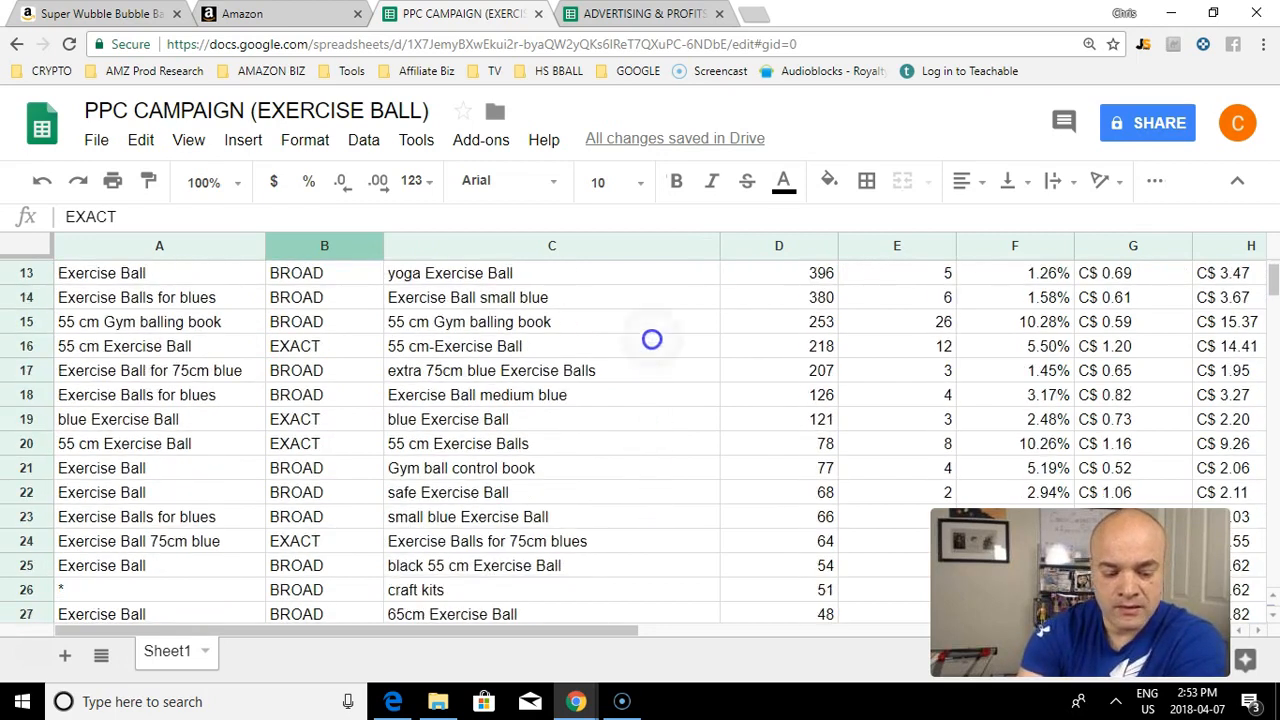
pyautogui.scroll(-1, 651, 339)
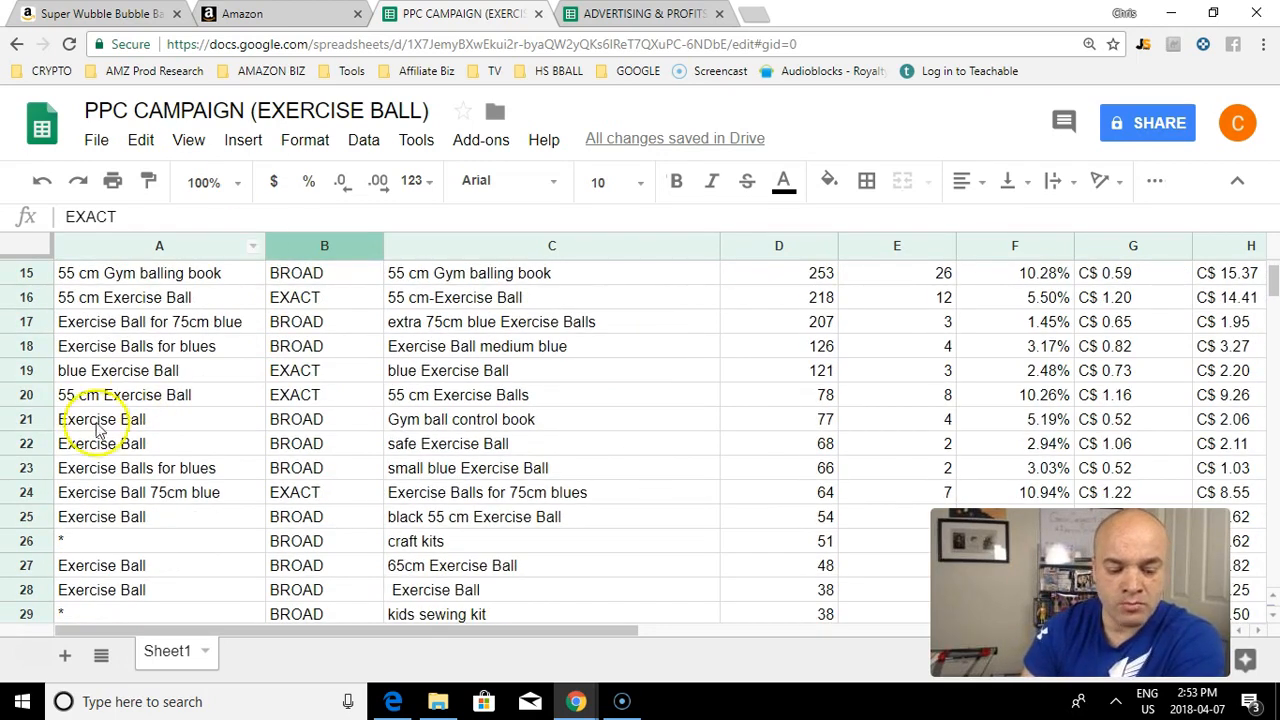
pyautogui.scroll(-4, 560, 418)
pyautogui.scroll(-14, 560, 418)
pyautogui.scroll(-18, 628, 522)
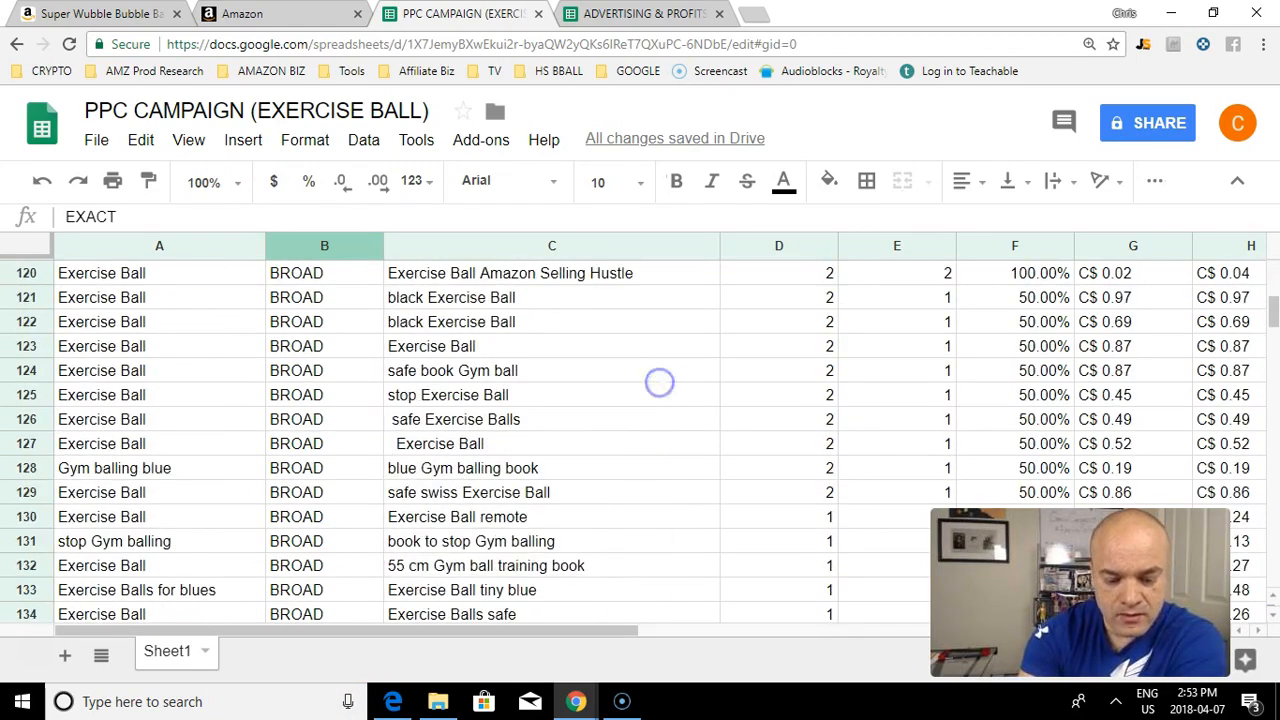
pyautogui.scroll(-13, 634, 411)
pyautogui.scroll(5, 623, 463)
pyautogui.scroll(1, 589, 449)
pyautogui.scroll(-3, 597, 369)
pyautogui.scroll(13, 603, 583)
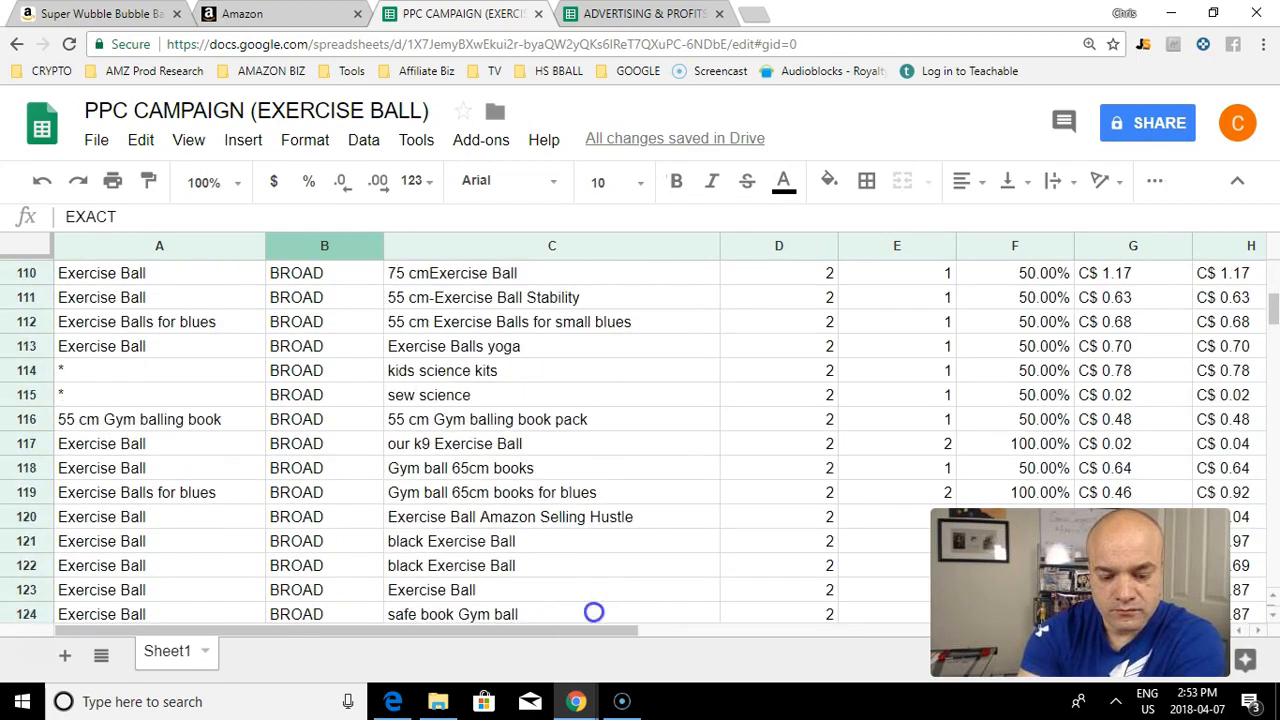
pyautogui.scroll(20, 594, 612)
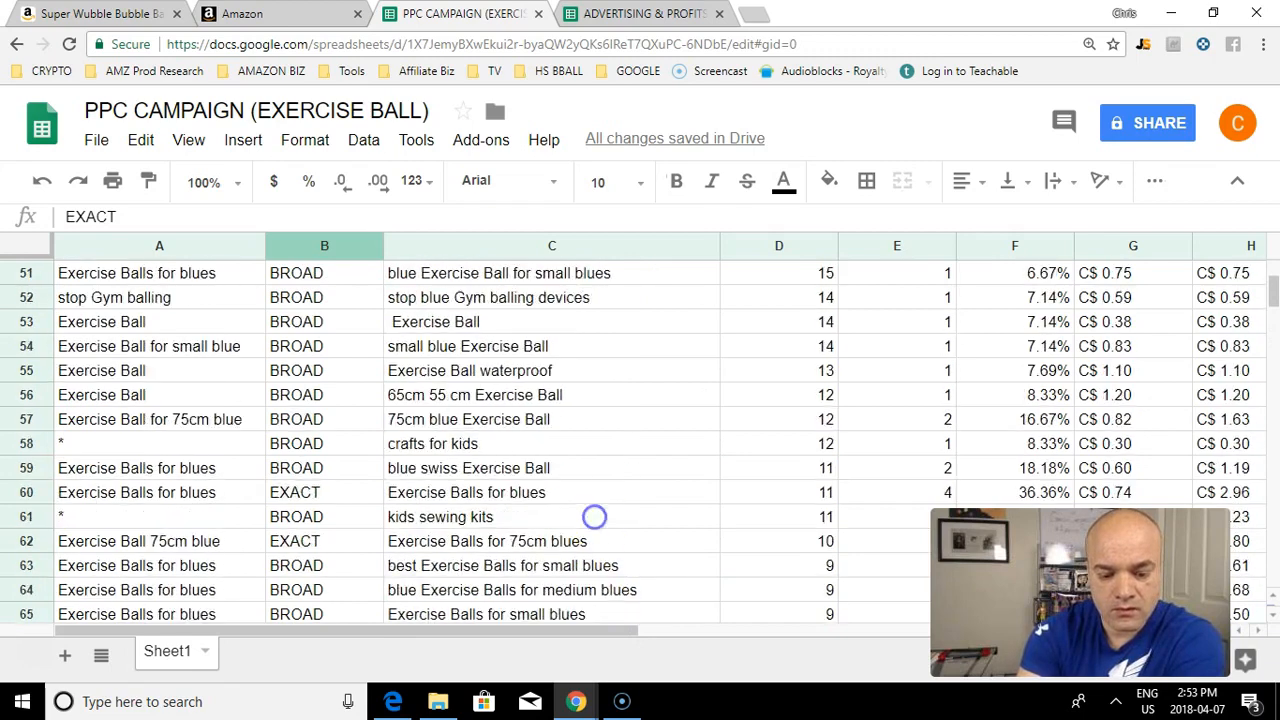
pyautogui.scroll(17, 594, 516)
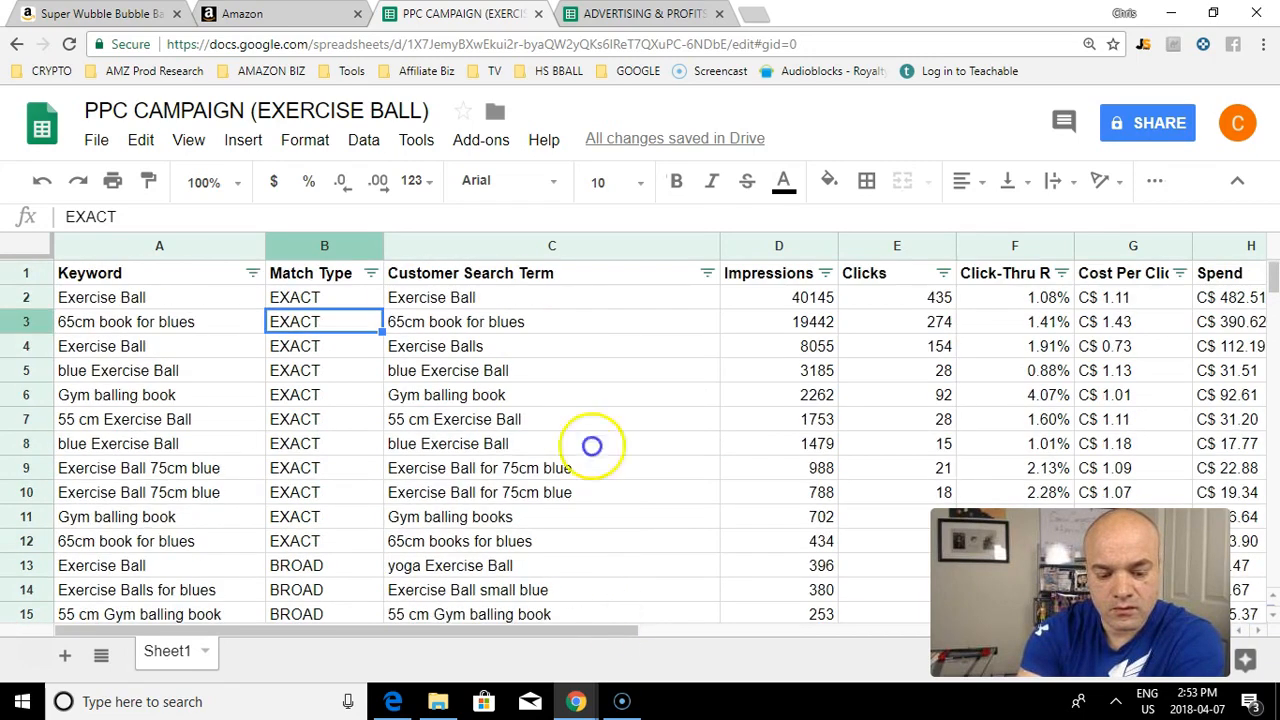
pyautogui.scroll(-8, 594, 498)
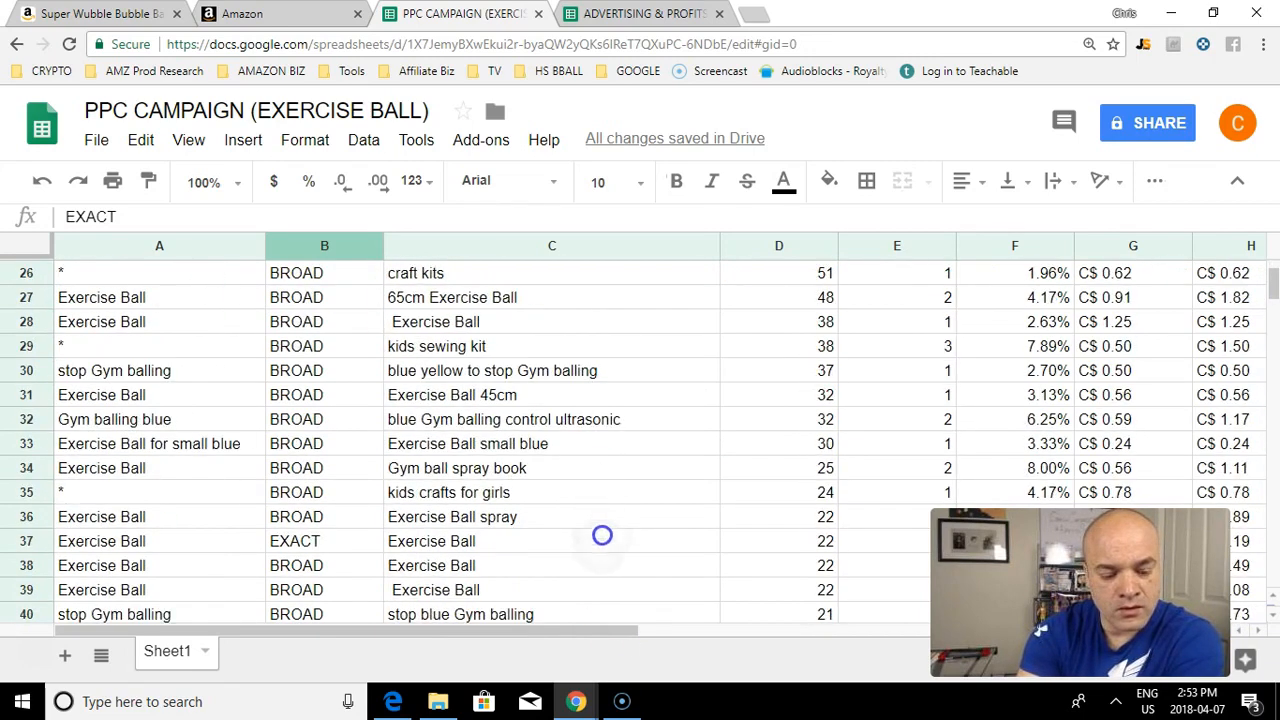
# Step: Sort the filtered campaign data by the Keyword column A → Z
pyautogui.scroll(4, 600, 534)
pyautogui.scroll(5, 570, 500)
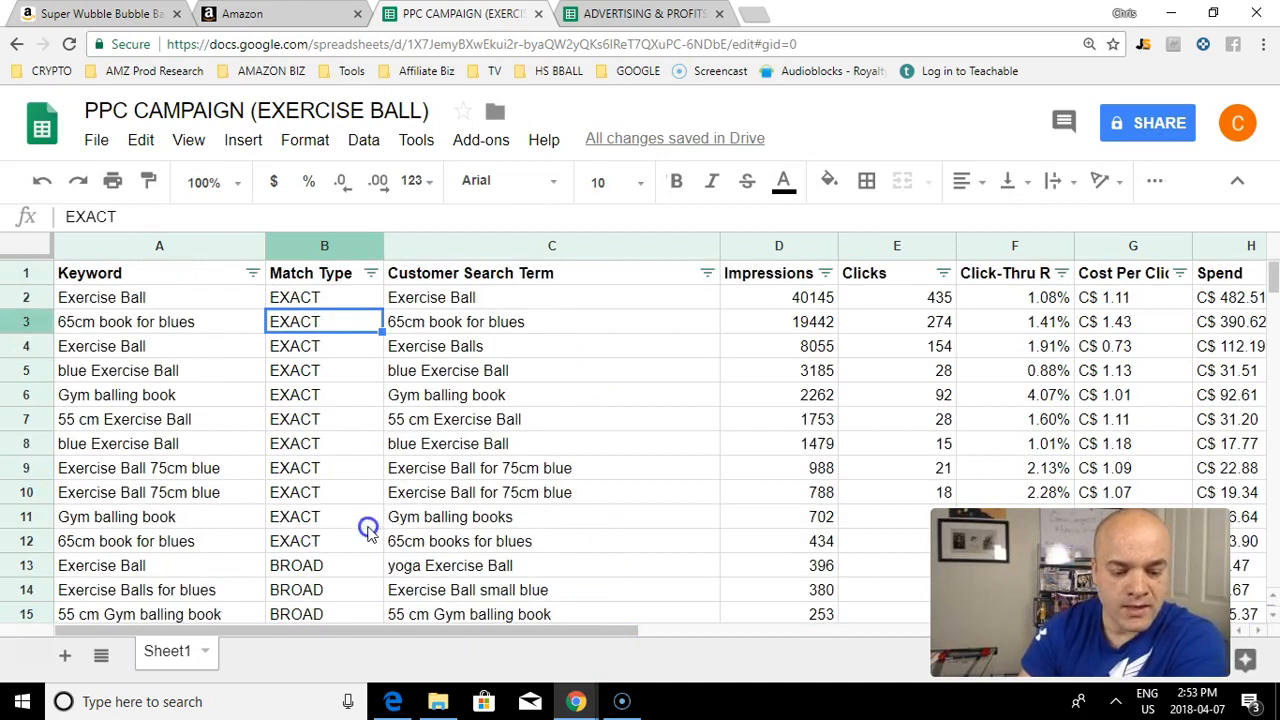
pyautogui.click(256, 273)
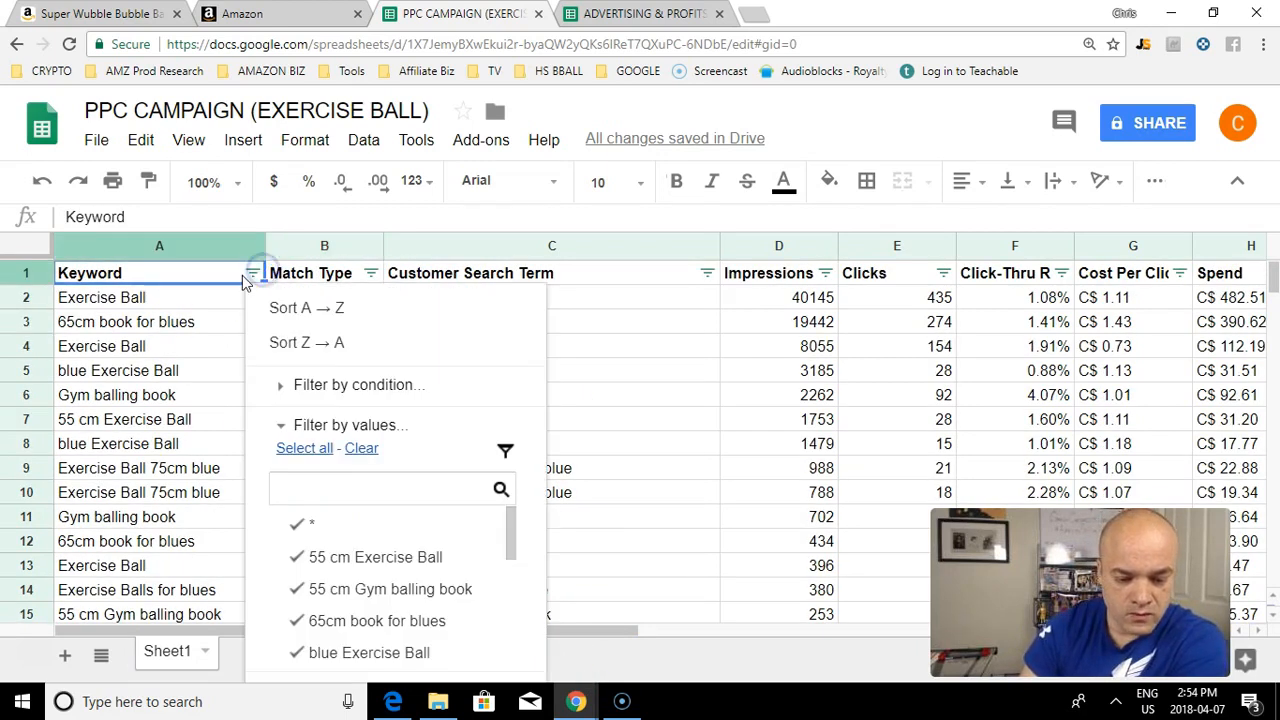
pyautogui.click(277, 309)
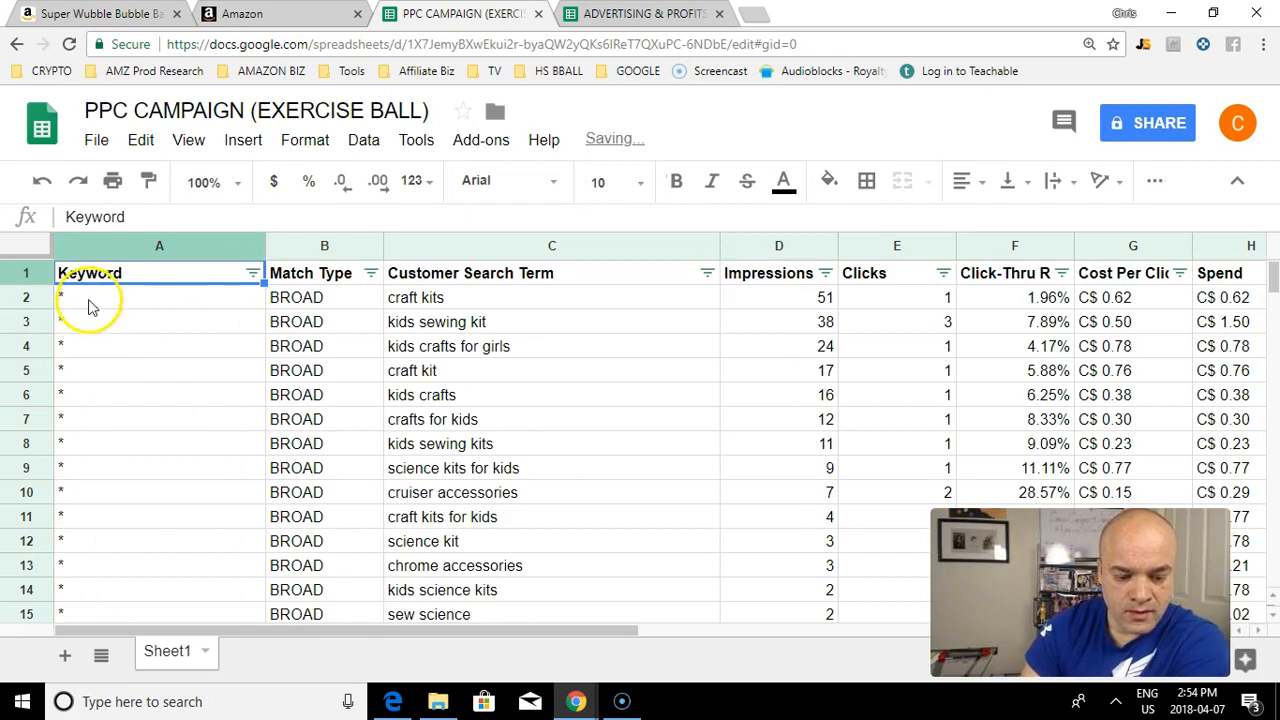
# Step: Go through the rows whose keyword is an asterisk, from the first one to the last one
pyautogui.click(90, 299)
pyautogui.press('Down')
pyautogui.press('Down')
pyautogui.press('Up')
pyautogui.press('Up')
pyautogui.press('Up')
pyautogui.press('Down')
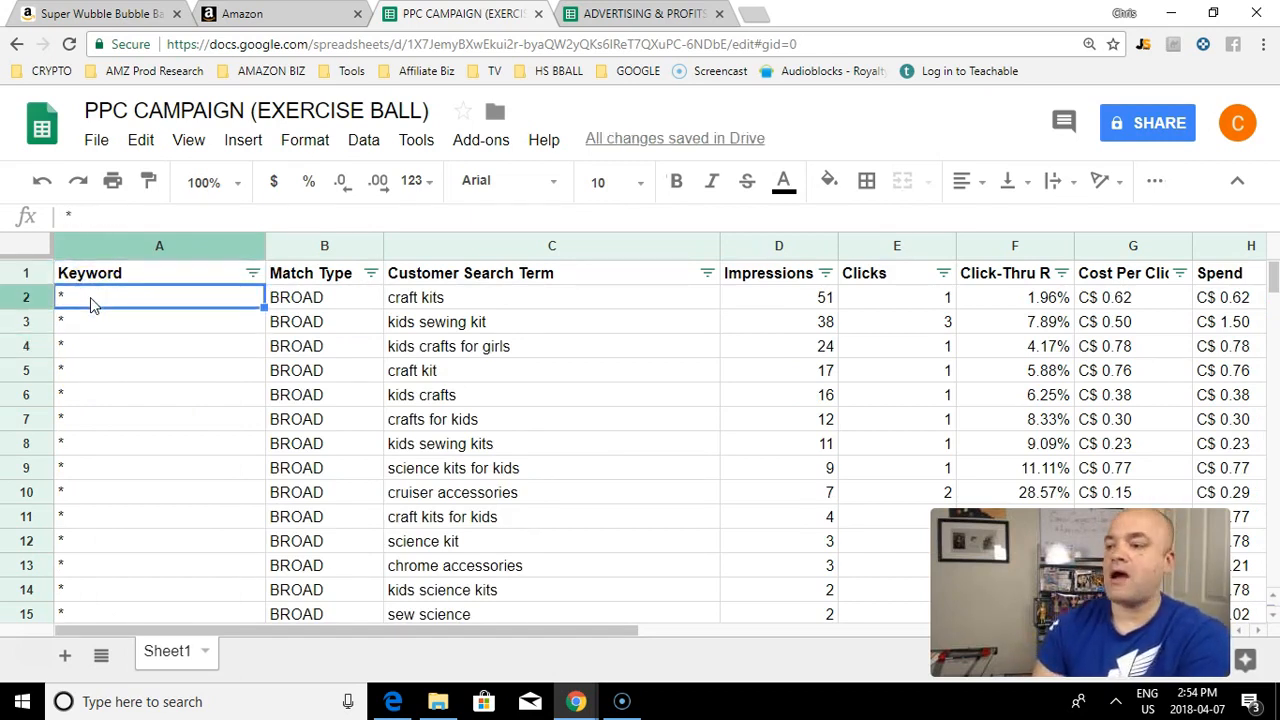
pyautogui.press('Down')
pyautogui.press('Down')
pyautogui.press('Down')
pyautogui.press('Down')
pyautogui.press('Down')
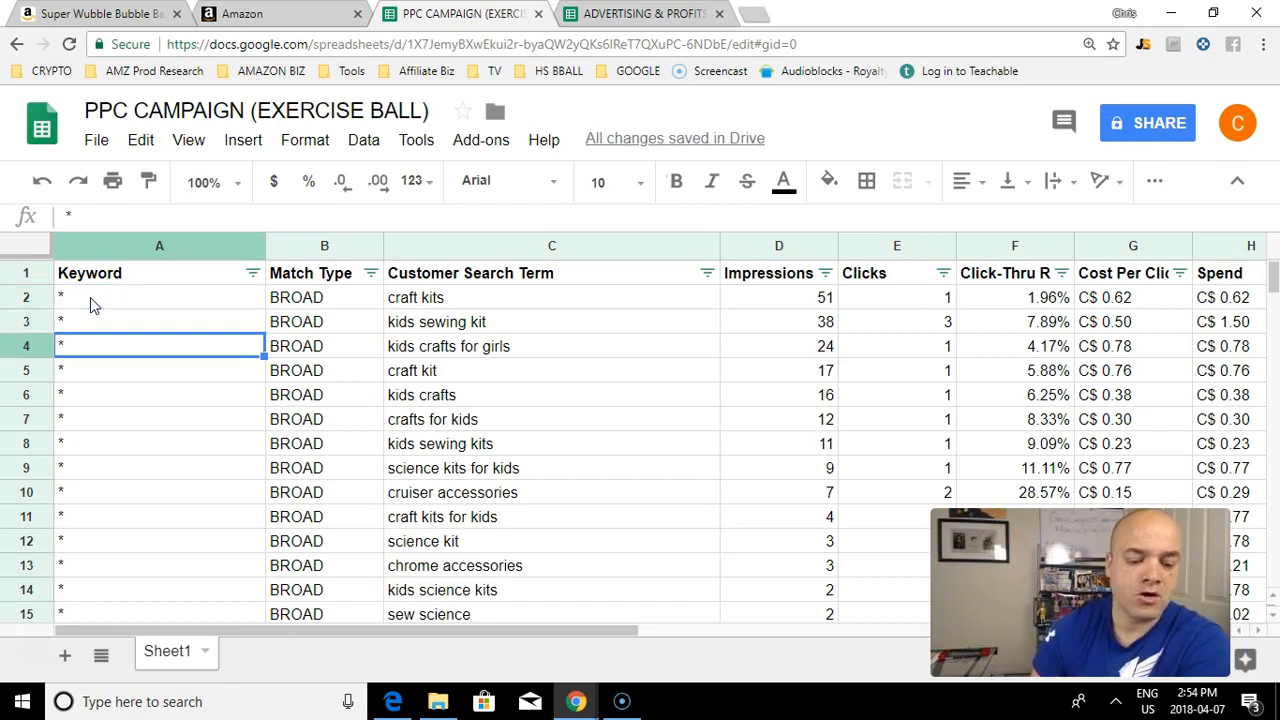
pyautogui.press('Down')
pyautogui.press('Down')
pyautogui.press('Down')
pyautogui.press('Down')
pyautogui.press('Down')
pyautogui.press('Down')
pyautogui.press('Down')
pyautogui.press('Down')
pyautogui.press('Down')
pyautogui.press('Down')
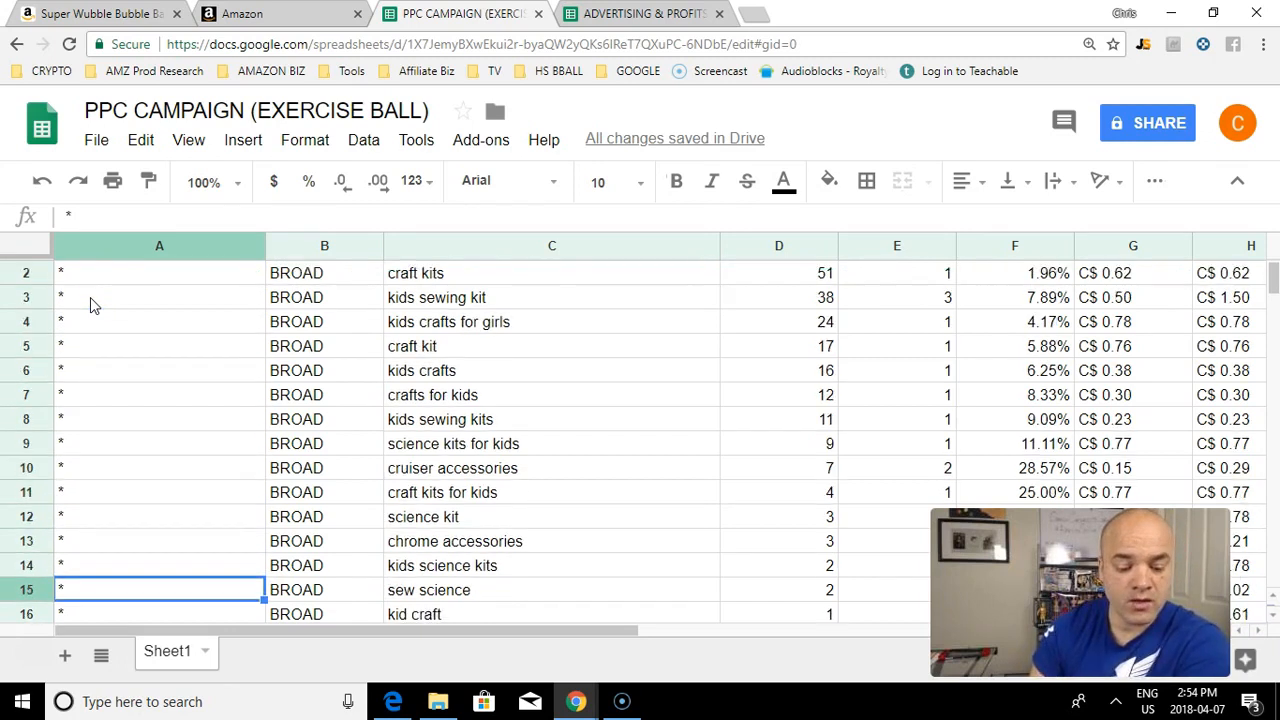
pyautogui.press('Down')
pyautogui.press('Down')
pyautogui.press('Up')
pyautogui.press('Up')
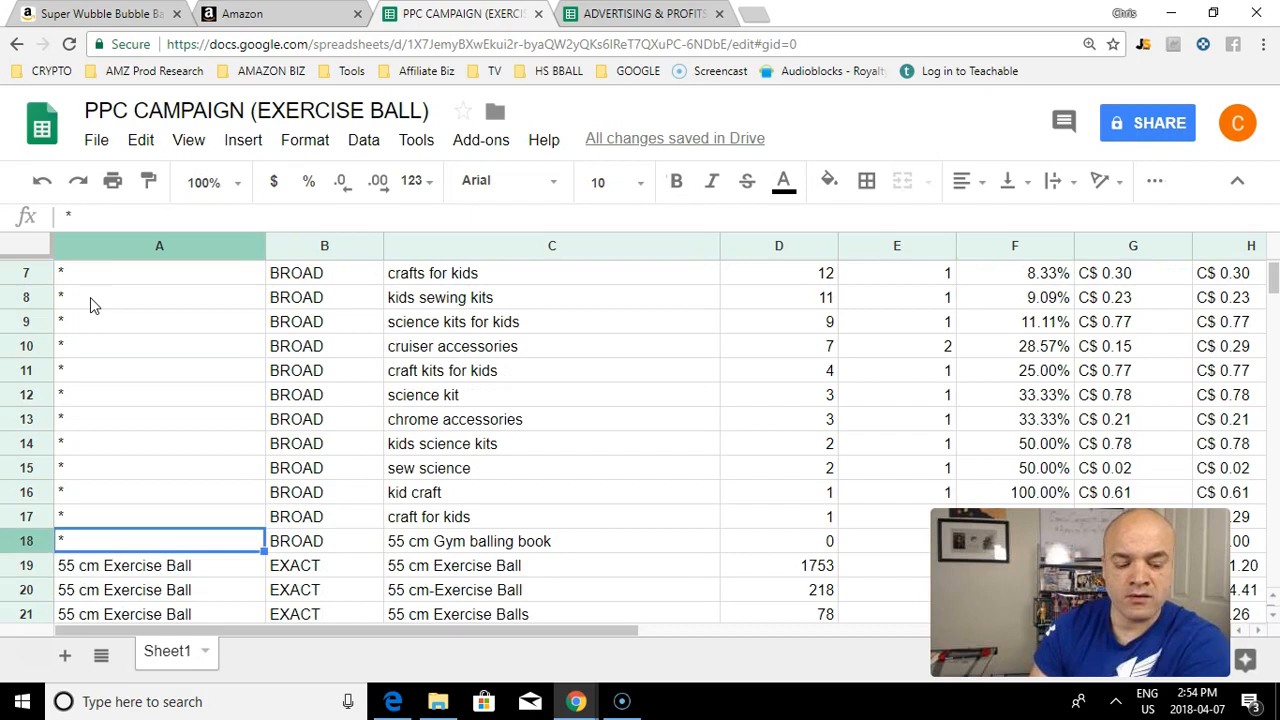
pyautogui.press('Up')
pyautogui.press('Up')
pyautogui.press('Up')
pyautogui.press('Up')
pyautogui.press('Up')
pyautogui.hotkey('ctrl', 'Up')
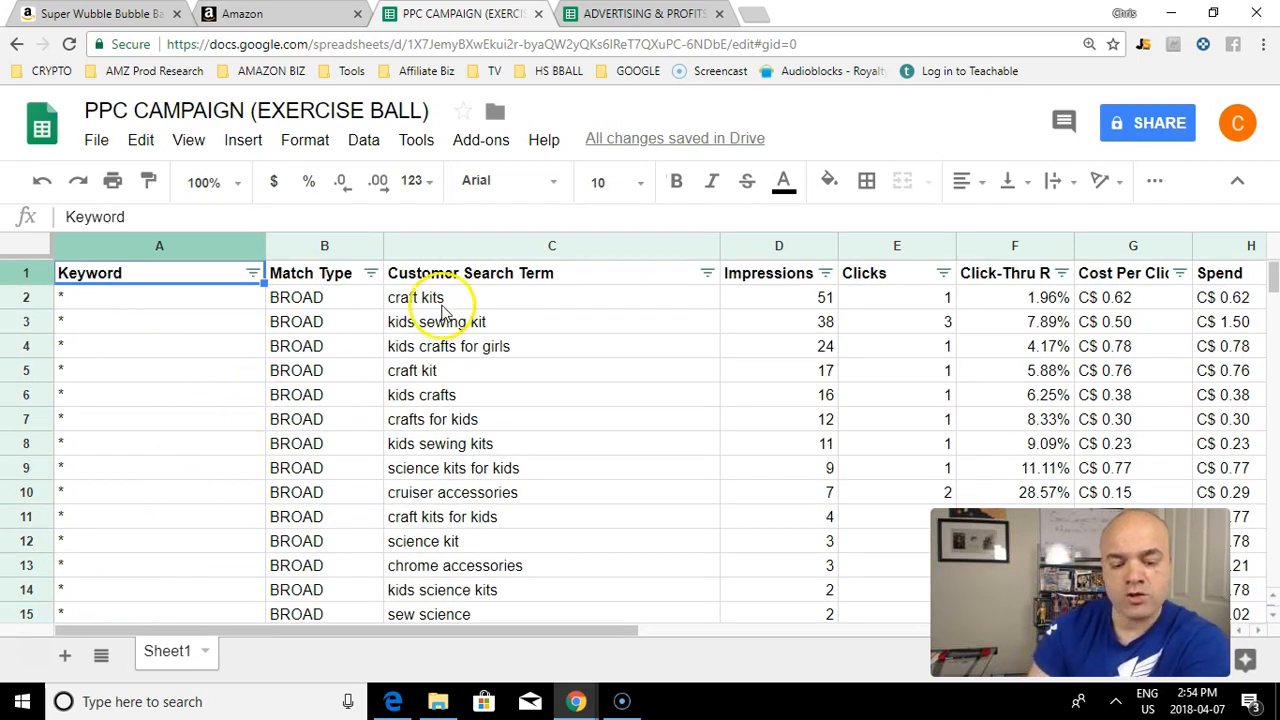
# Step: Read the customer search terms of the asterisk keyword rows, from "cruiser accessories" down to the 55 cm Exercise Ball rows
pyautogui.click(465, 492)
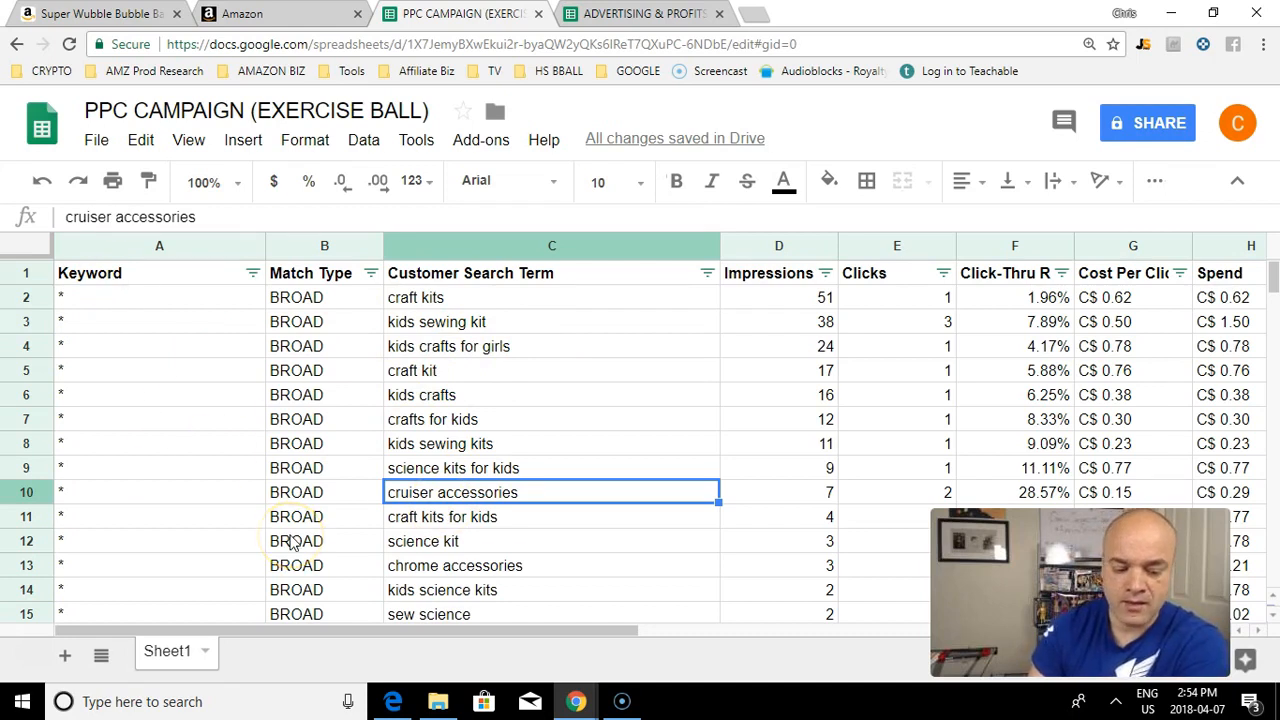
pyautogui.press('Down')
pyautogui.press('Down')
pyautogui.press('Down')
pyautogui.press('Down')
pyautogui.press('Down')
pyautogui.press('Down')
pyautogui.press('Down')
pyautogui.press('Down')
pyautogui.press('Down')
pyautogui.press('Down')
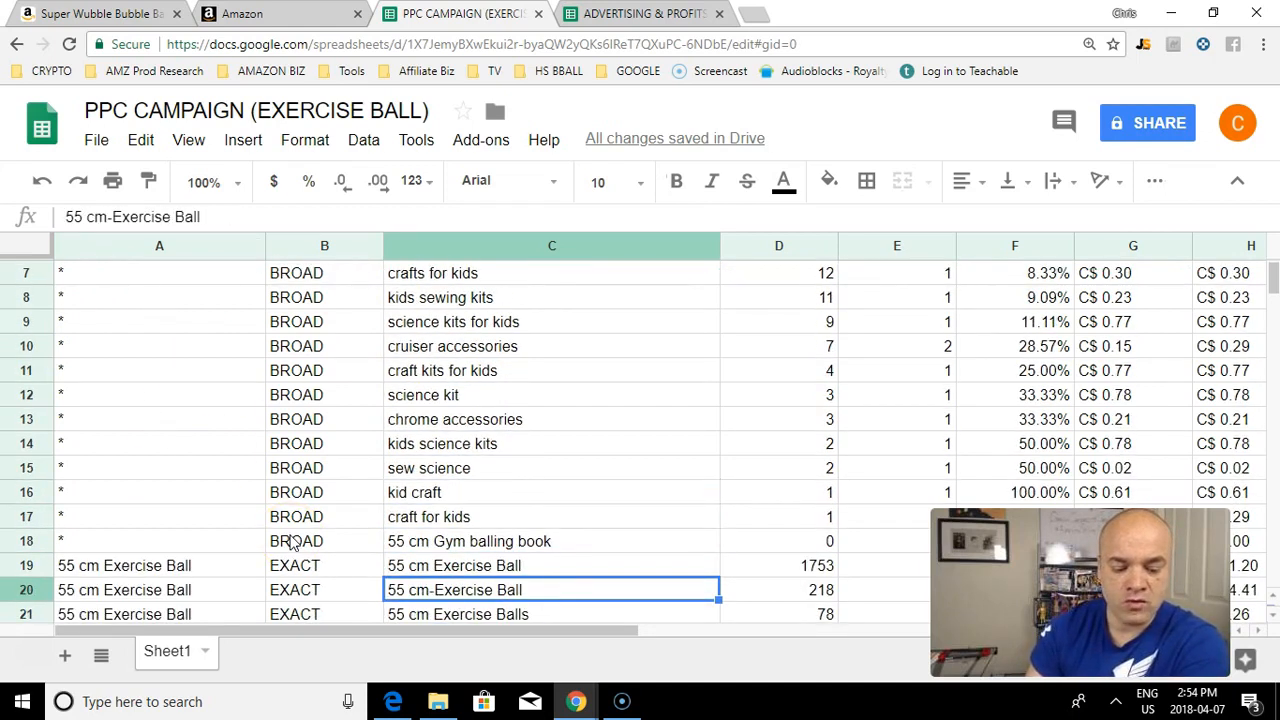
# Step: Check how the rows are grouped by keyword for "55 cm Exercise Ball" and "55 cm Gym balling book"
pyautogui.press('Left')
pyautogui.press('Left')
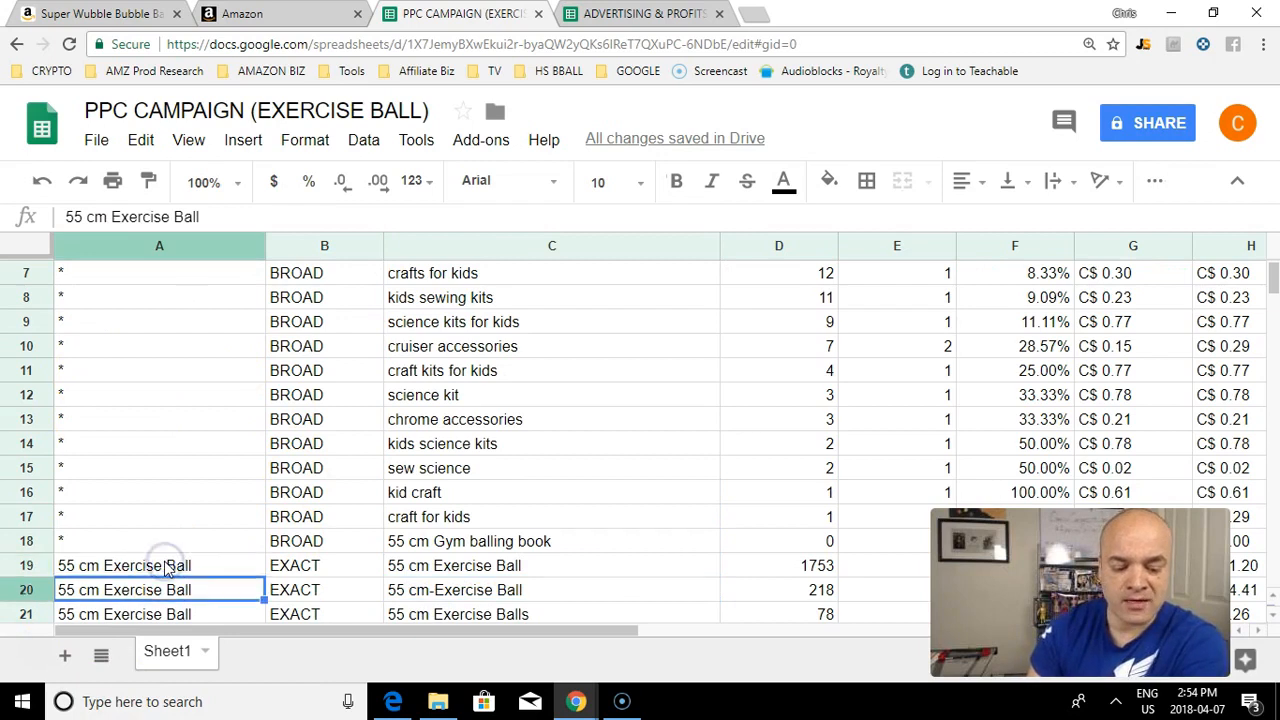
pyautogui.press('Down')
pyautogui.press('Down')
pyautogui.press('Down')
pyautogui.press('Down')
pyautogui.press('Down')
pyautogui.press('Down')
pyautogui.press('Down')
pyautogui.press('Down')
pyautogui.press('Down')
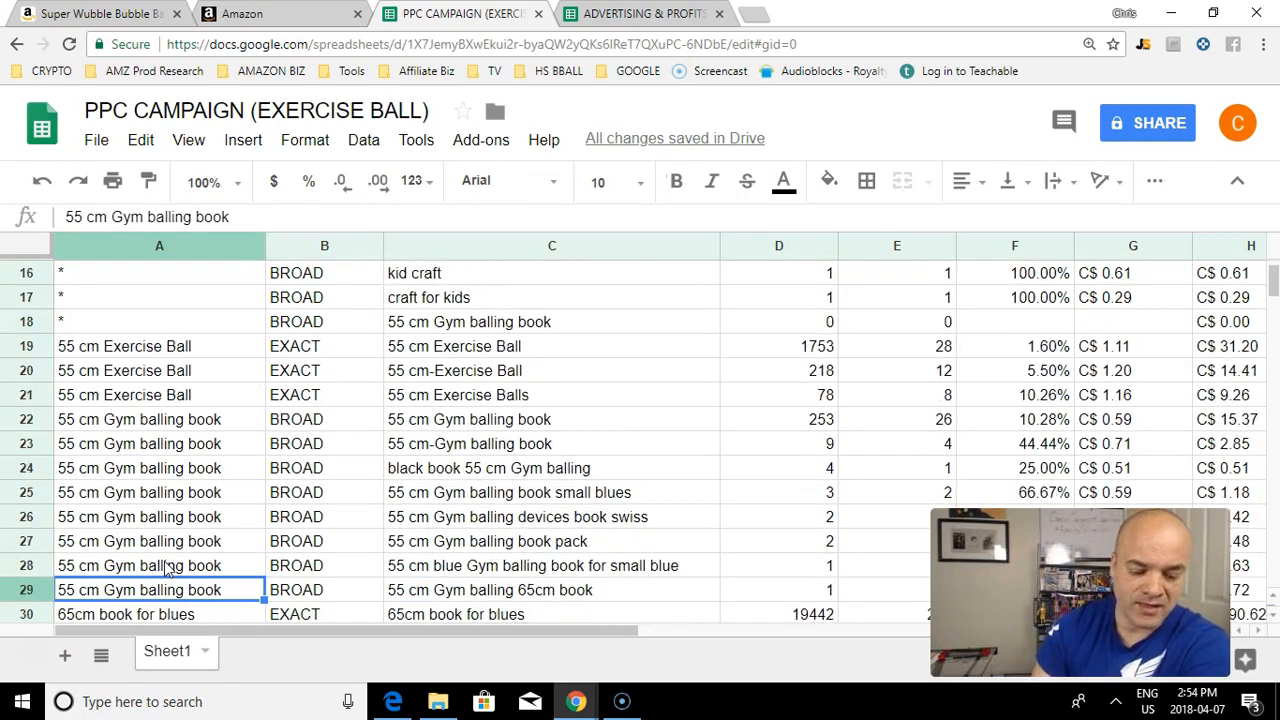
# Step: Review the 7 Day Total Sales ($) column from the 55 cm Gym balling book rows up to its header
pyautogui.press('Right')
pyautogui.press('Right')
pyautogui.press('Right')
pyautogui.press('Right')
pyautogui.press('Right')
pyautogui.press('Right')
pyautogui.press('Right')
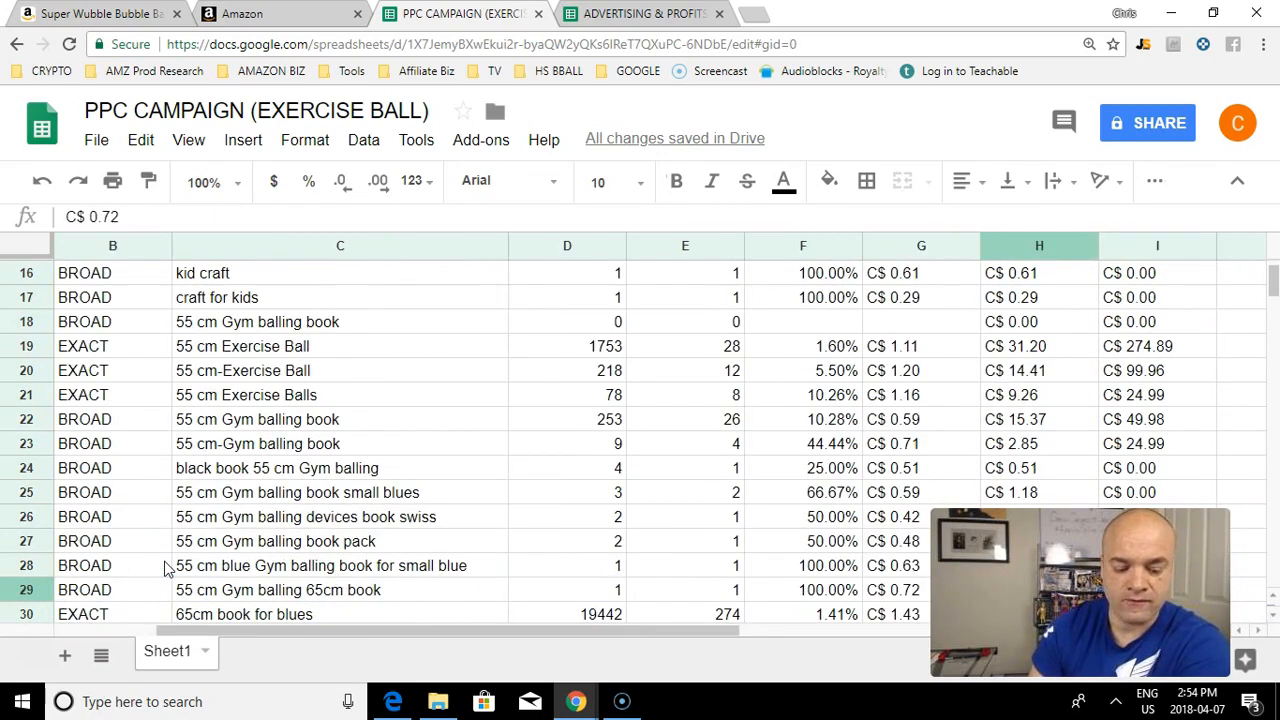
pyautogui.press('Right')
pyautogui.press('Up')
pyautogui.press('Up')
pyautogui.press('Up')
pyautogui.press('Up')
pyautogui.press('Up')
pyautogui.press('Up')
pyautogui.press('Up')
pyautogui.press('Up')
pyautogui.press('Up')
pyautogui.press('Up')
pyautogui.press('Up')
pyautogui.press('Up')
pyautogui.press('Up')
pyautogui.press('Up')
pyautogui.press('Up')
pyautogui.press('Up')
pyautogui.press('Up')
pyautogui.press('Up')
pyautogui.press('Up')
pyautogui.press('Up')
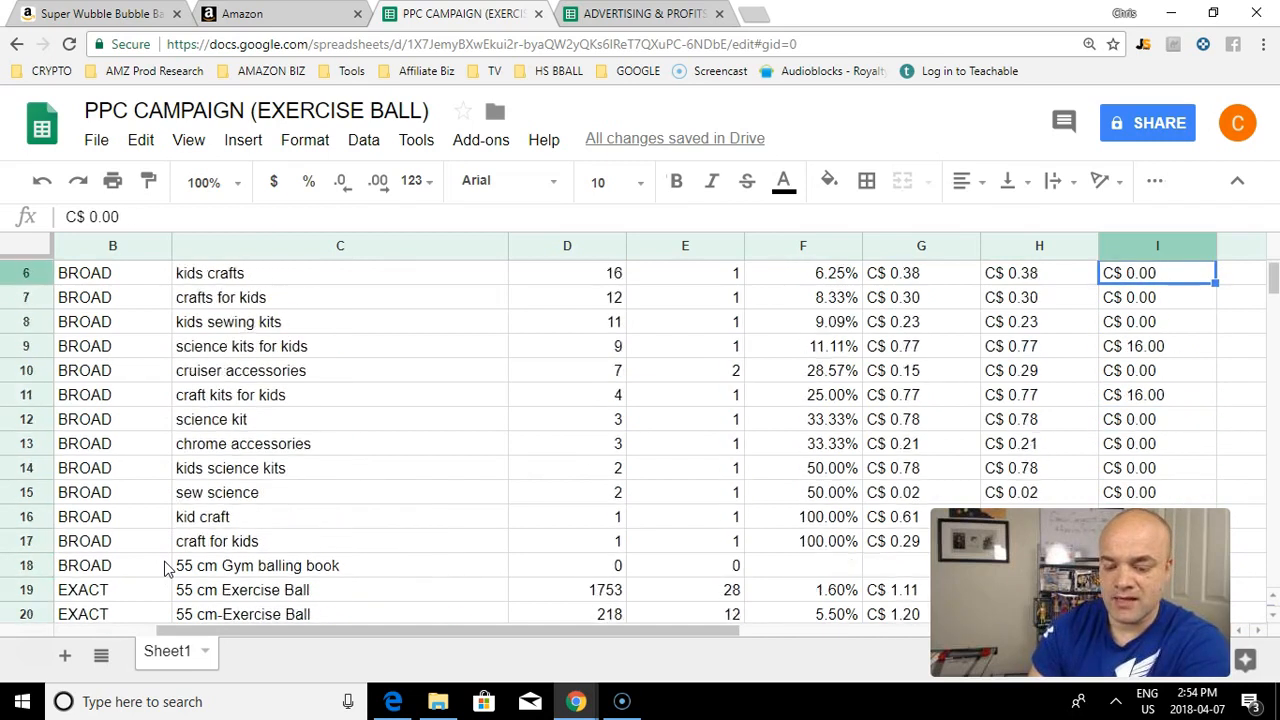
pyautogui.press('Up')
pyautogui.press('Up')
pyautogui.press('Up')
pyautogui.press('Up')
pyautogui.press('Up')
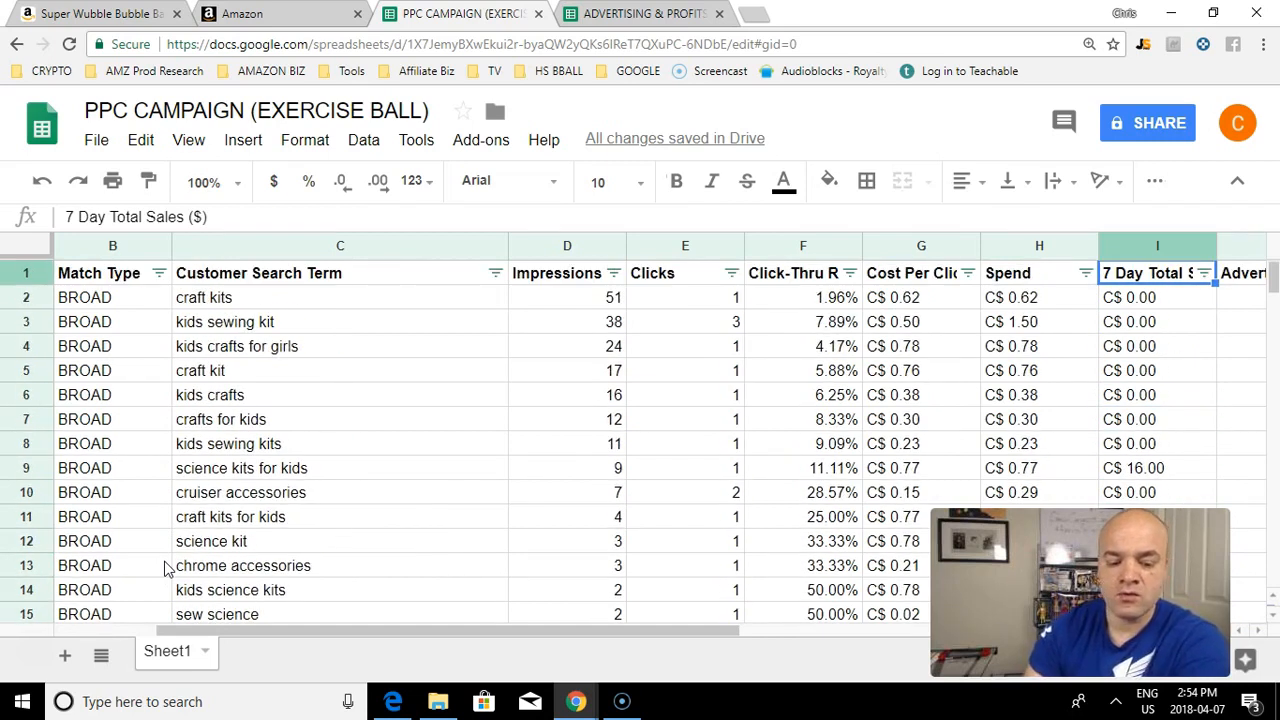
# Step: Review the column headers from Keyword through Return on Advertising Spend (RoAS), ending on Click-Thru Rate (CTR)
pyautogui.press('Left')
pyautogui.press('Left')
pyautogui.press('Left')
pyautogui.press('Left')
pyautogui.press('Left')
pyautogui.press('Left')
pyautogui.press('Left')
pyautogui.press('Left')
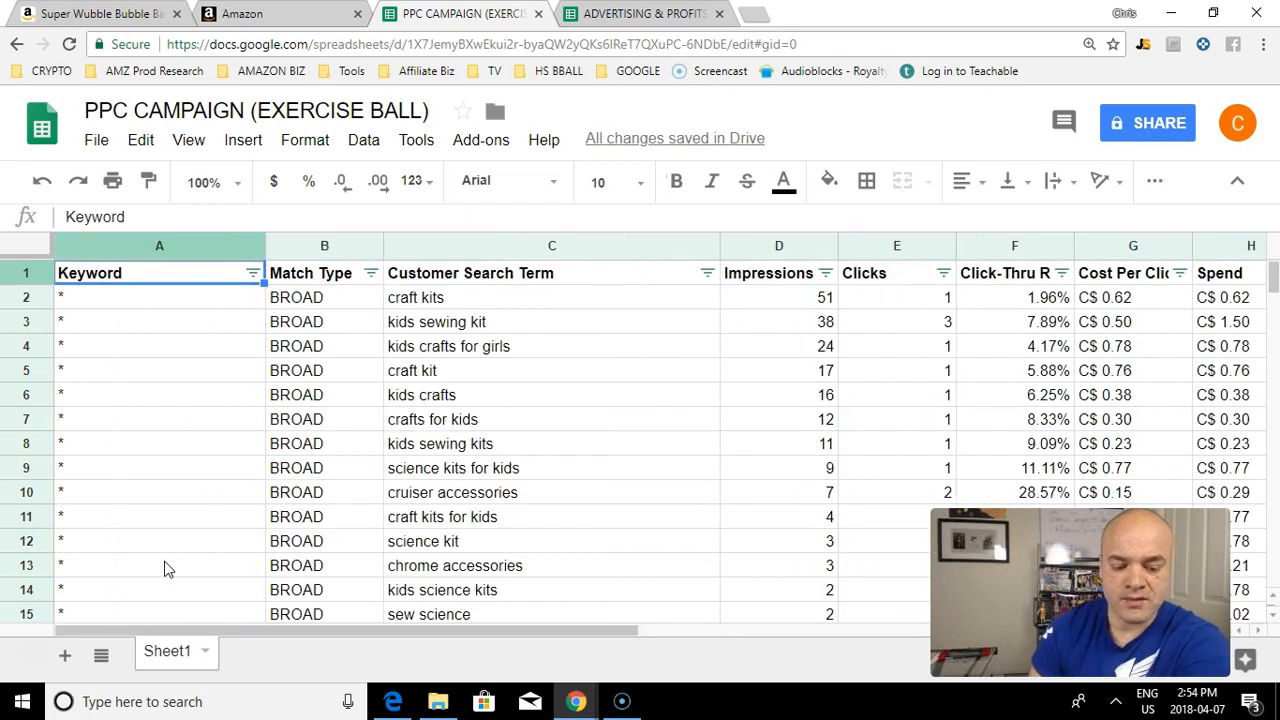
pyautogui.press('Right')
pyautogui.press('Right')
pyautogui.press('Right')
pyautogui.press('Right')
pyautogui.press('Right')
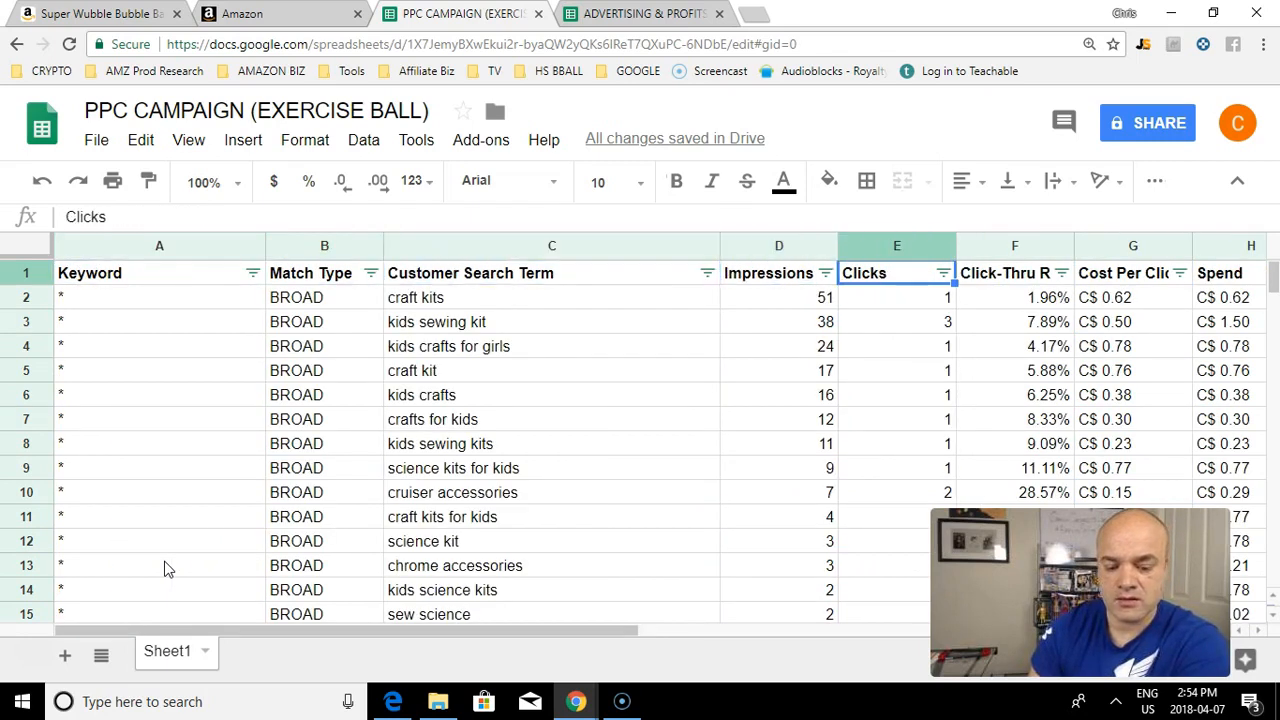
pyautogui.press('Right')
pyautogui.press('Right')
pyautogui.press('Right')
pyautogui.press('Right')
pyautogui.press('Right')
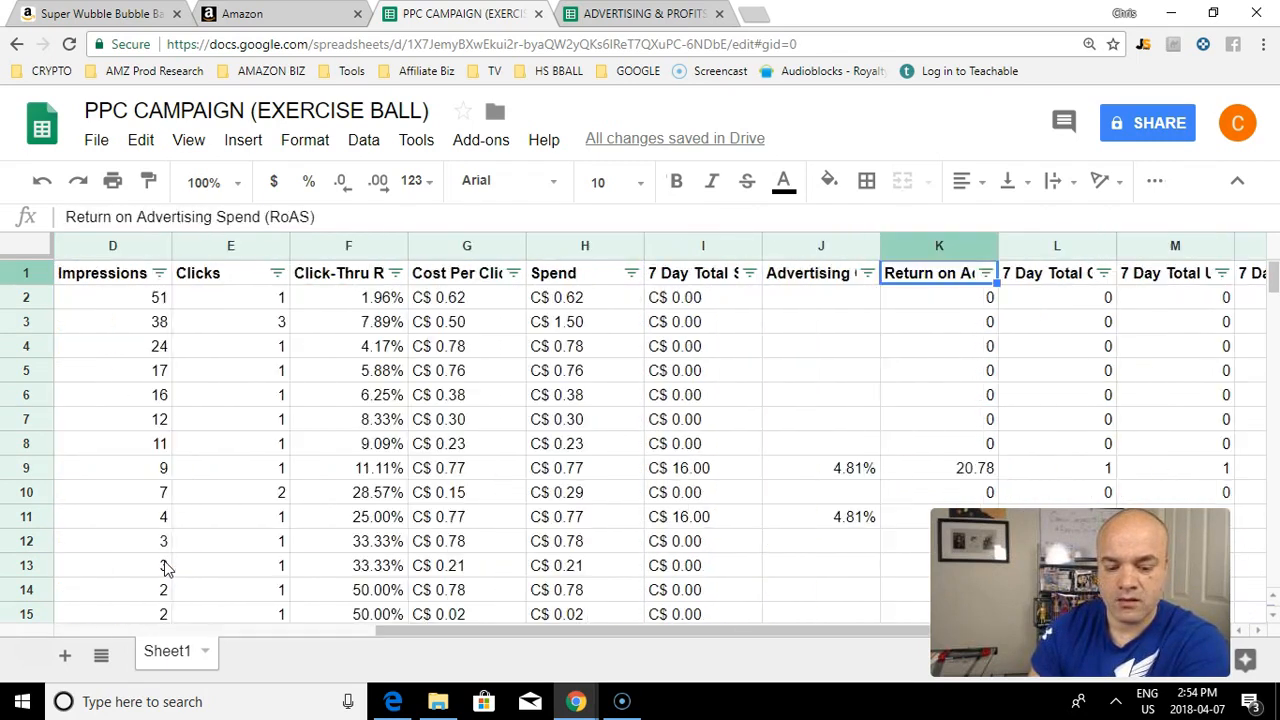
pyautogui.press('Left')
pyautogui.press('Left')
pyautogui.press('Left')
pyautogui.press('Left')
pyautogui.press('Left')
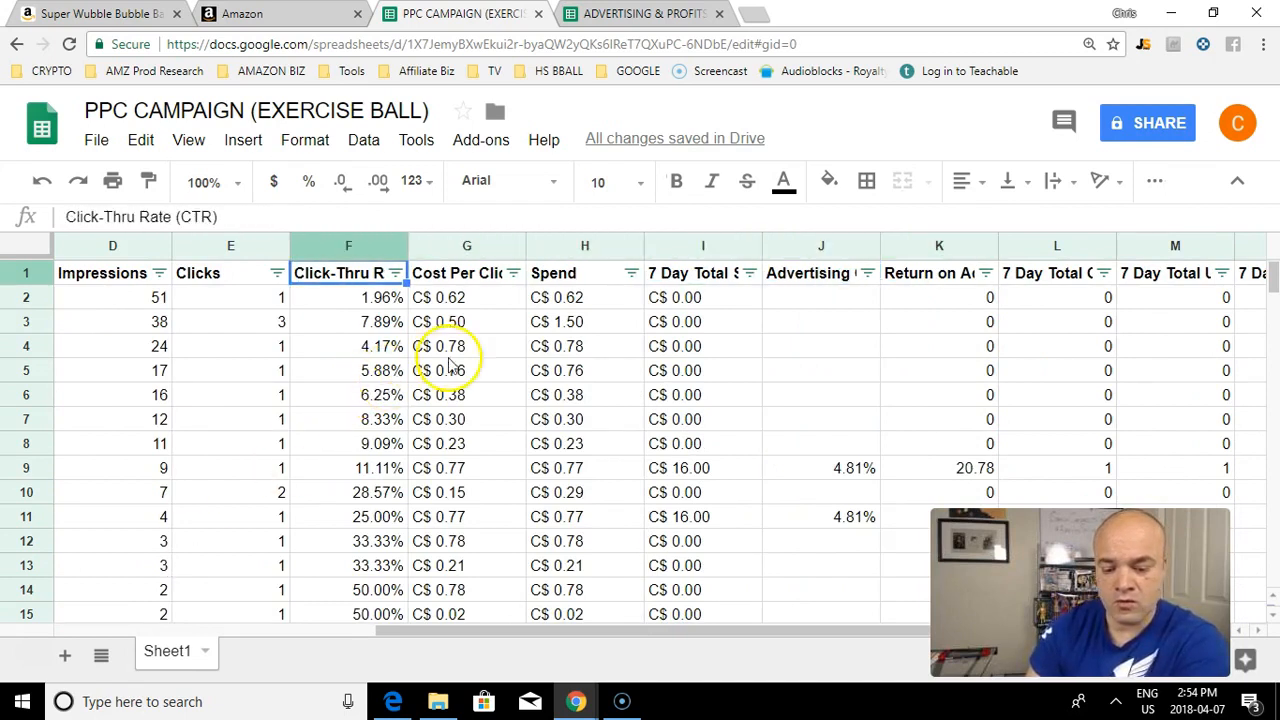
# Step: Delete the Click-Thru Rate (CTR) and Cost Per Click (CPC) columns
pyautogui.click(364, 235)
pyautogui.rightClick(364, 233)
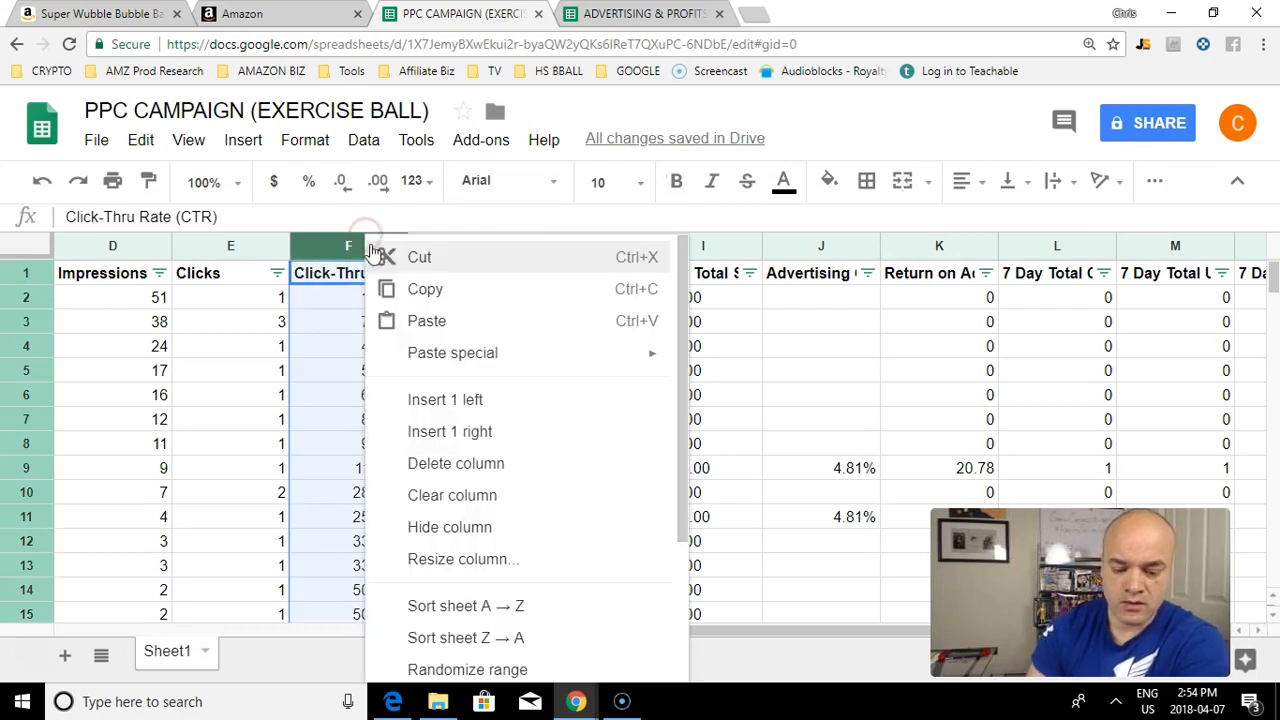
pyautogui.click(440, 466)
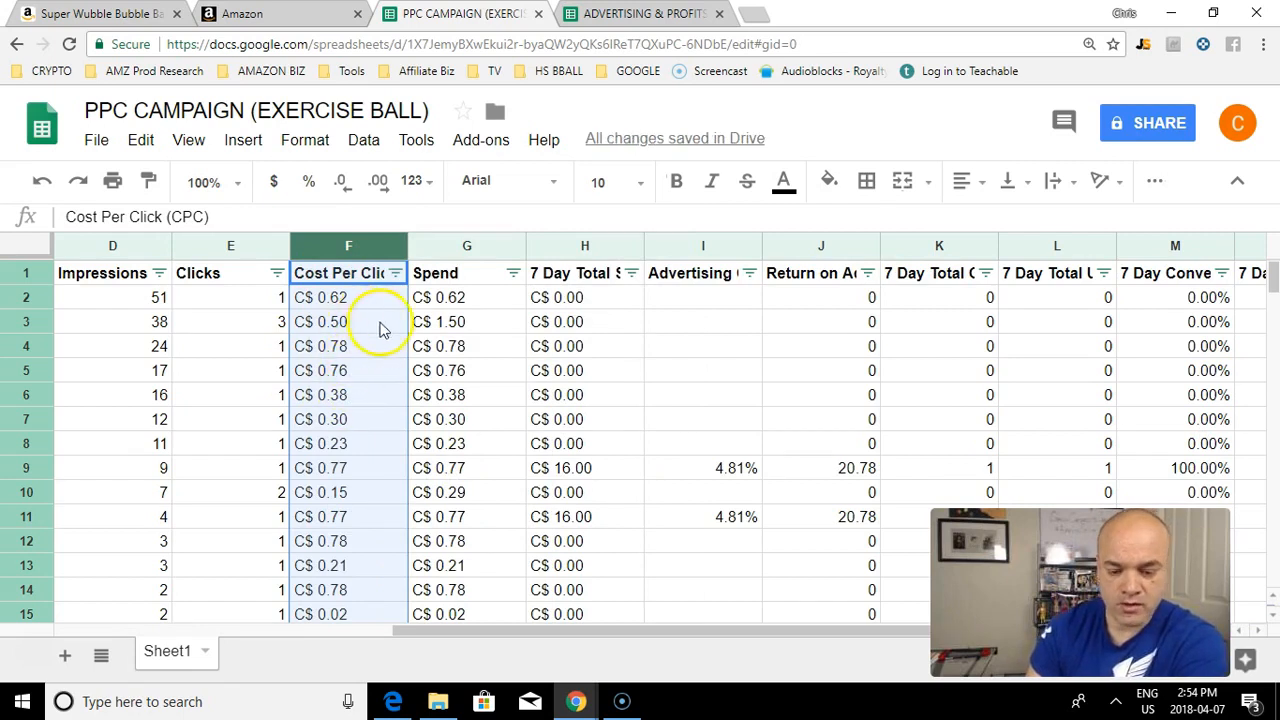
pyautogui.moveTo(343, 248); pyautogui.dragTo(343, 248)
pyautogui.rightClick(343, 248)
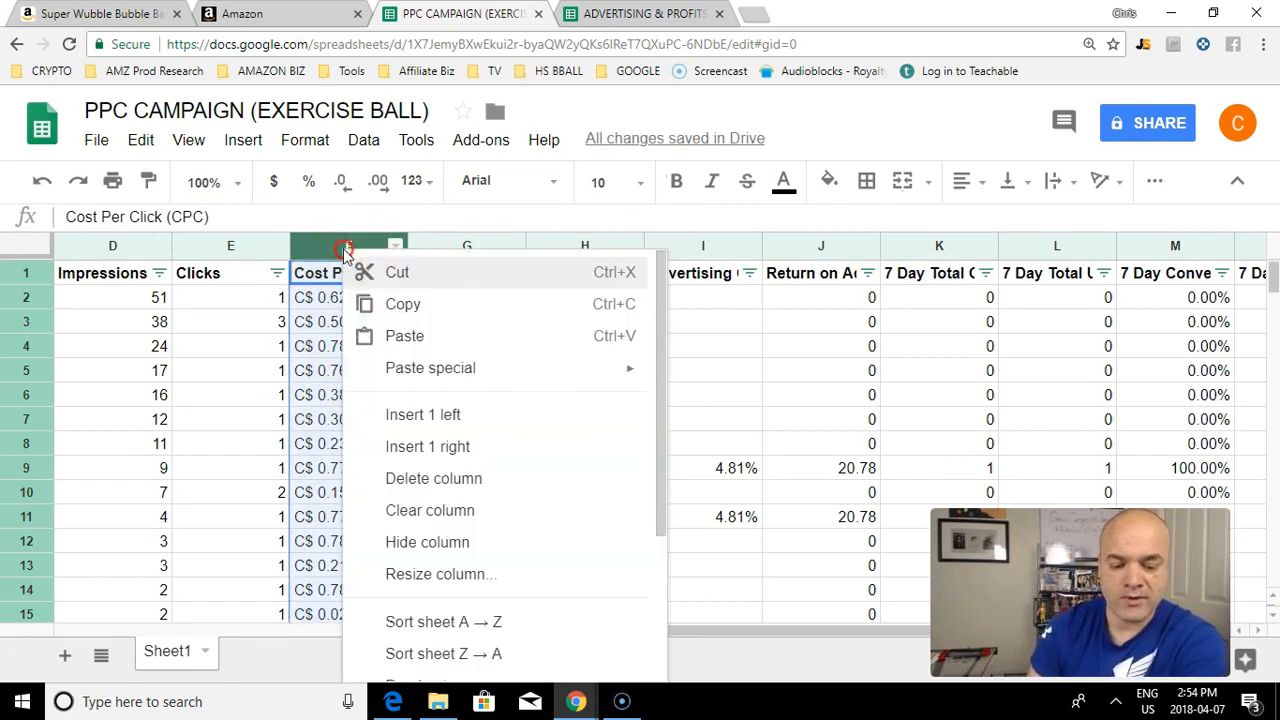
pyautogui.click(403, 480)
pyautogui.click(385, 356)
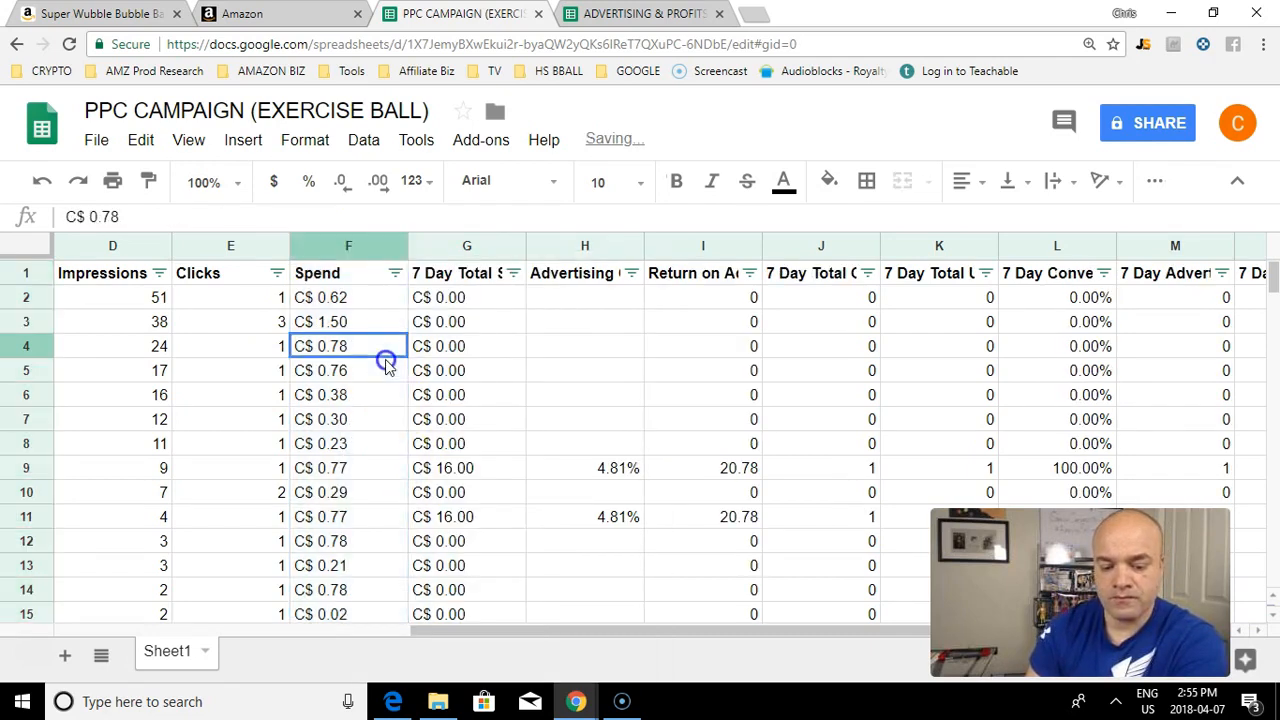
# Step: Examine the columns from 7 Day Total Sales ($) through the last 7-day sales columns, and return to the Keyword column
pyautogui.click(466, 246)
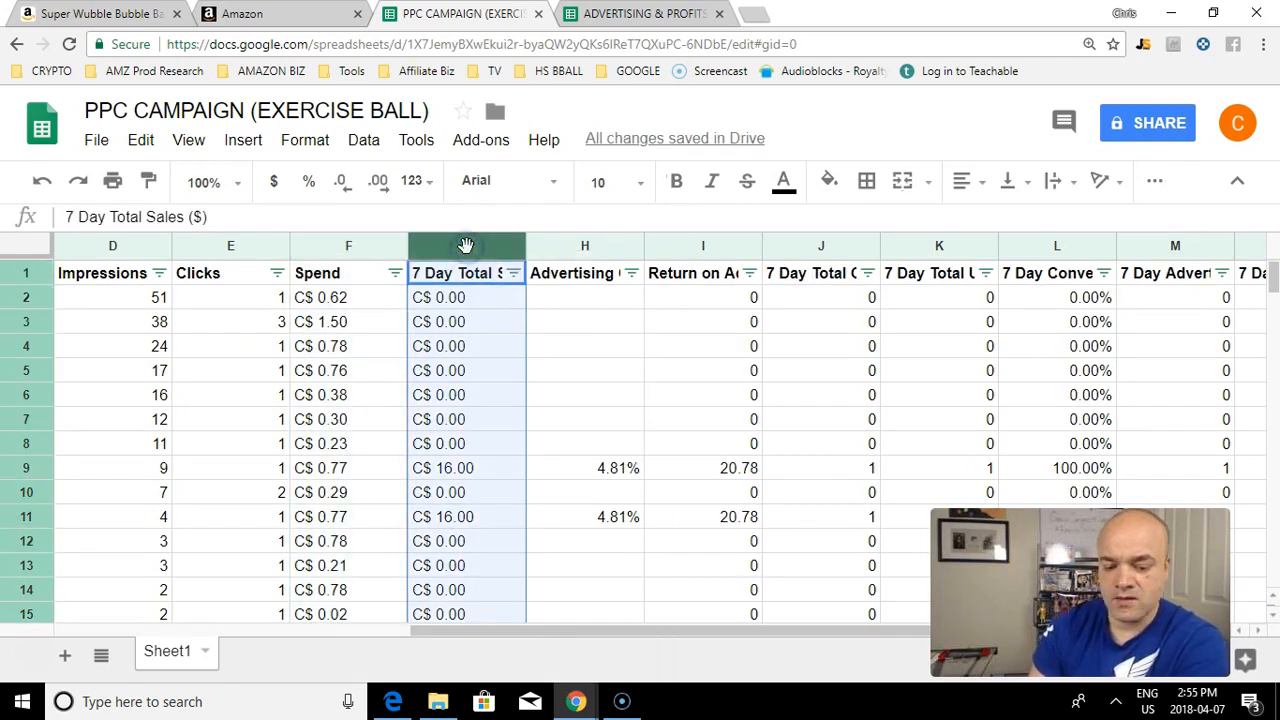
pyautogui.press('Right')
pyautogui.press('Down')
pyautogui.press('Down')
pyautogui.press('Down')
pyautogui.press('Down')
pyautogui.press('Down')
pyautogui.press('Down')
pyautogui.press('Down')
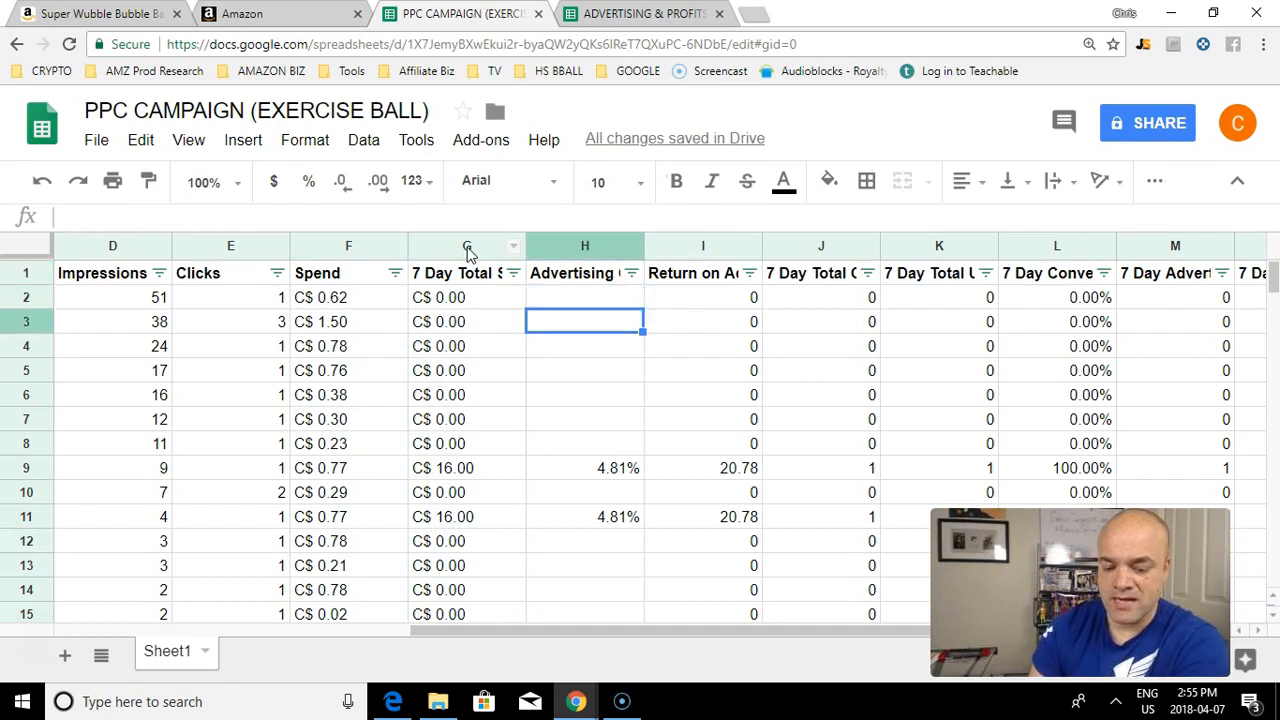
pyautogui.press('Right')
pyautogui.press('Right')
pyautogui.press('Right')
pyautogui.press('Right')
pyautogui.press('Right')
pyautogui.press('Right')
pyautogui.press('Right')
pyautogui.press('Right')
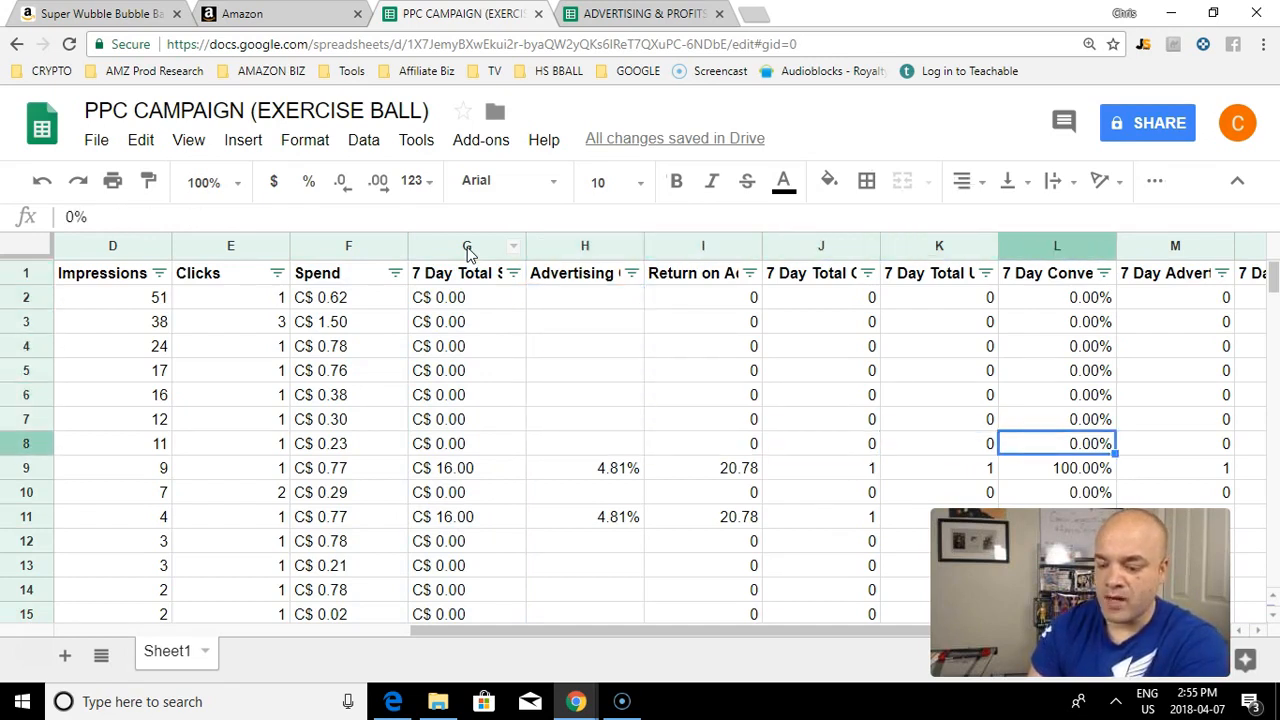
pyautogui.press('Left')
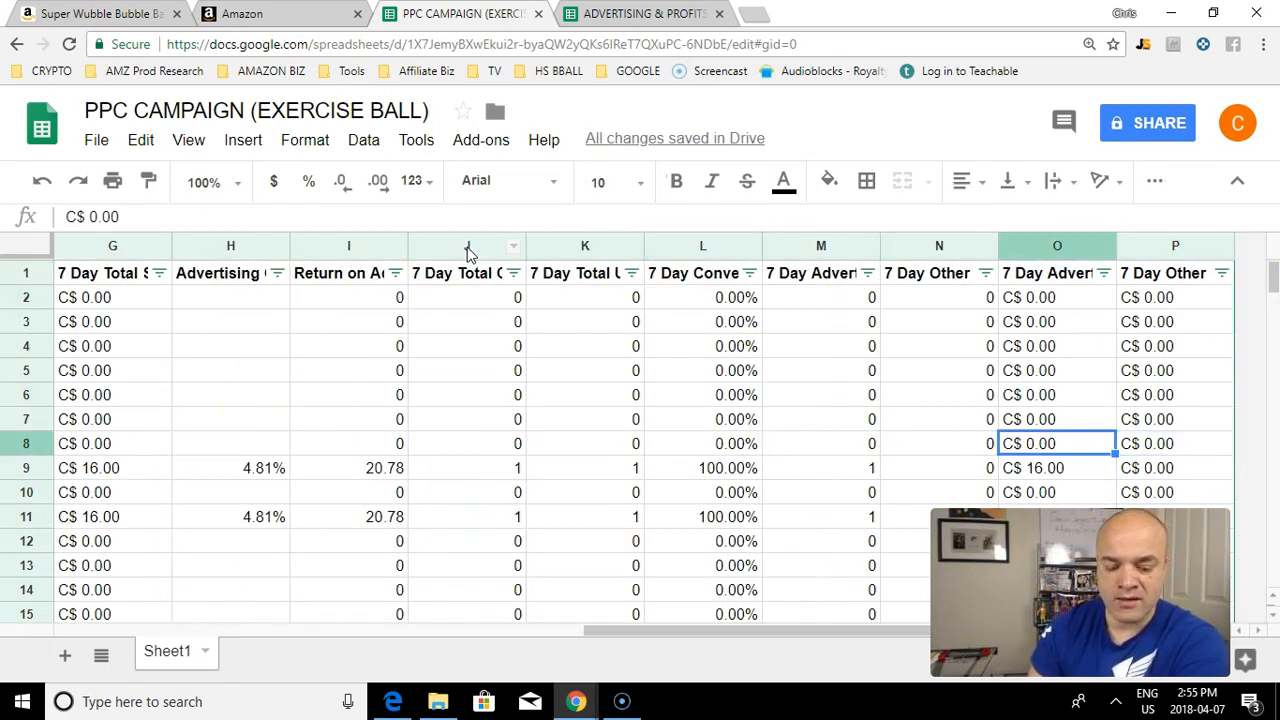
pyautogui.press('Home')
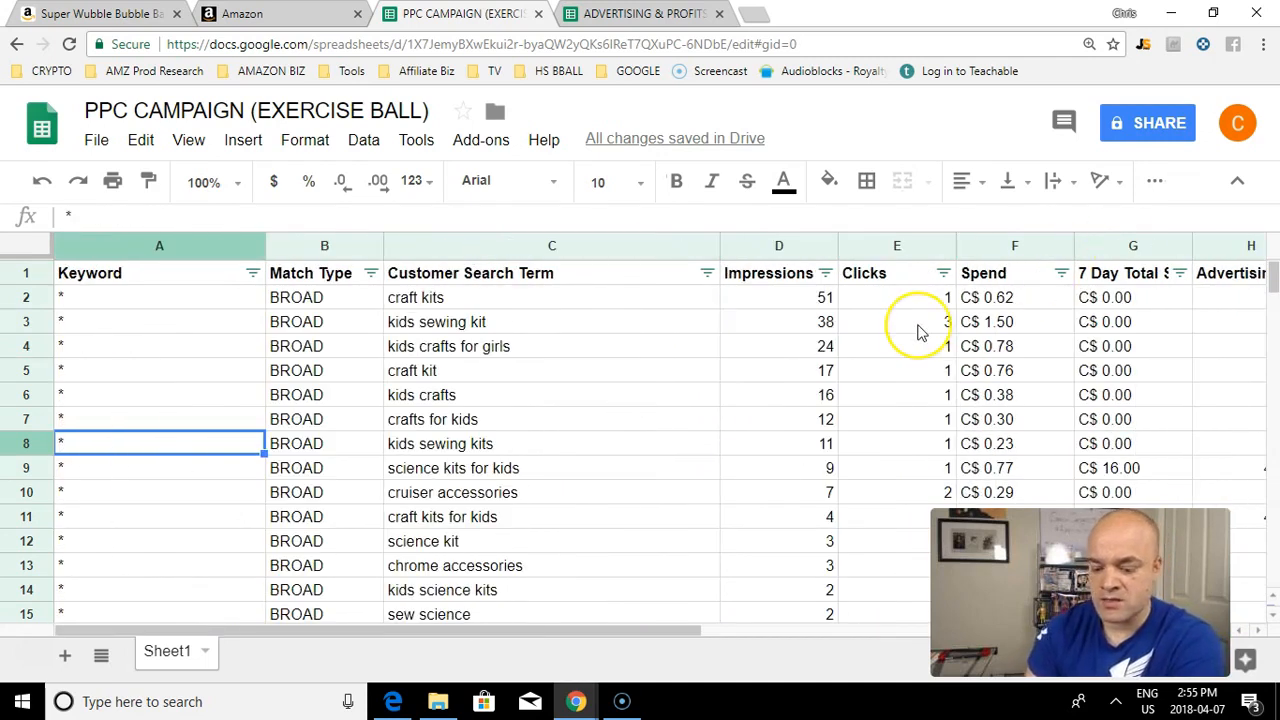
# Step: Review the row 8 values from the Keyword column across to the 7-day sales columns
pyautogui.press('Right')
pyautogui.press('Right')
pyautogui.press('Right')
pyautogui.press('Right')
pyautogui.press('Right')
pyautogui.press('Right')
pyautogui.press('Right')
pyautogui.press('Right')
pyautogui.press('Right')
pyautogui.press('Right')
pyautogui.press('Right')
pyautogui.press('Right')
pyautogui.press('Right')
pyautogui.press('Right')
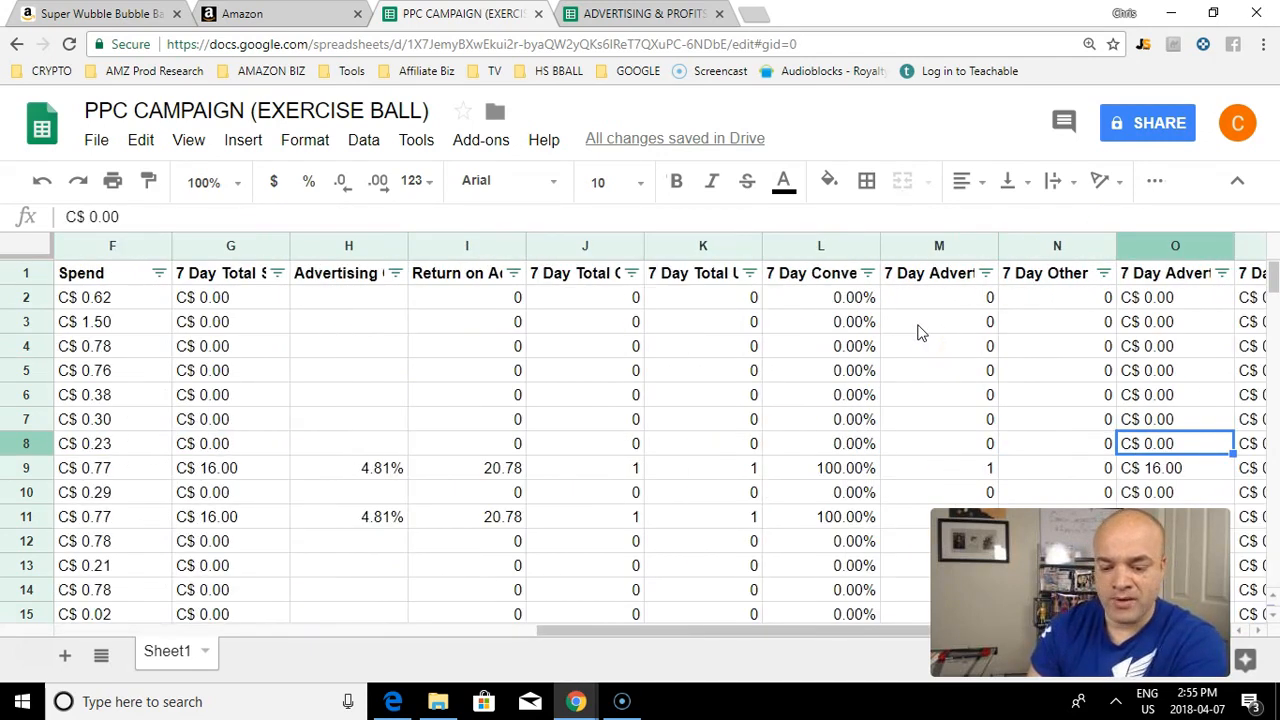
# Step: Delete columns H through P, from Advertising Cost of Sales (ACoS) to the last 7-day column
pyautogui.click(366, 247)
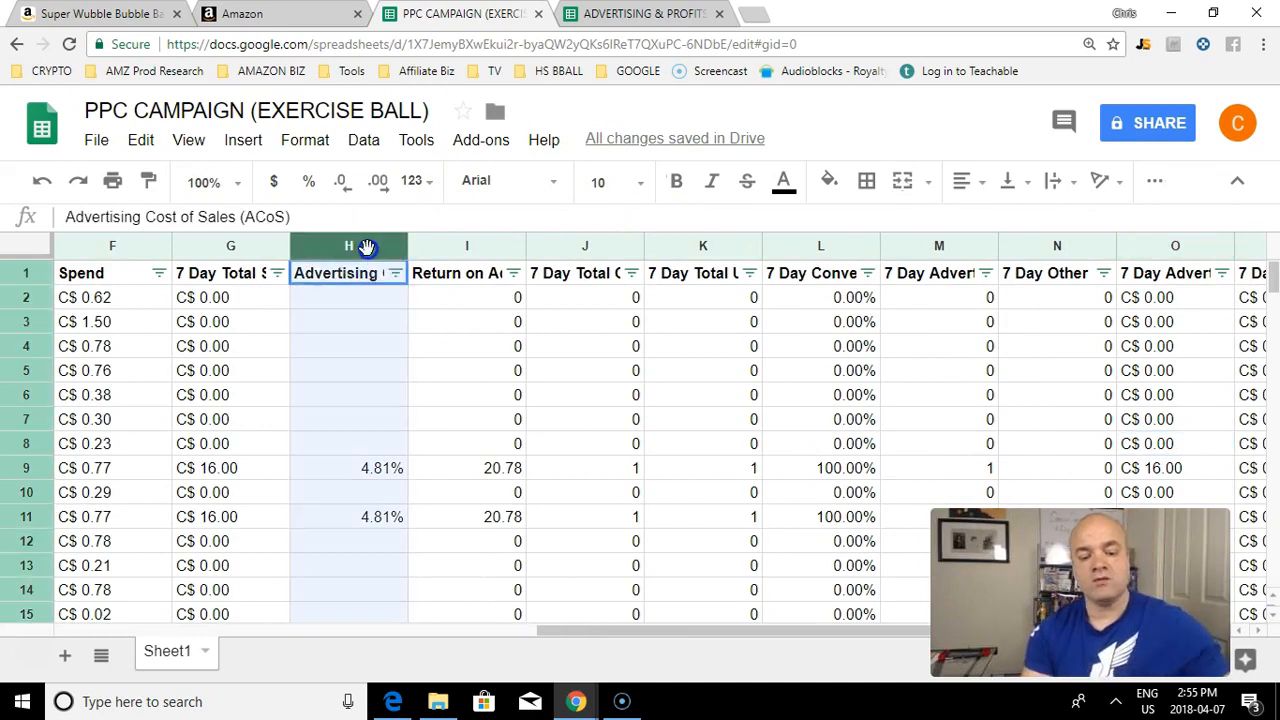
pyautogui.hotkey('shift', 'Right')
pyautogui.hotkey('shift', 'Right')
pyautogui.hotkey('shift', 'Right')
pyautogui.hotkey('shift', 'Right')
pyautogui.hotkey('shift', 'Right')
pyautogui.hotkey('shift', 'Right')
pyautogui.hotkey('shift', 'Right')
pyautogui.hotkey('shift', 'Right')
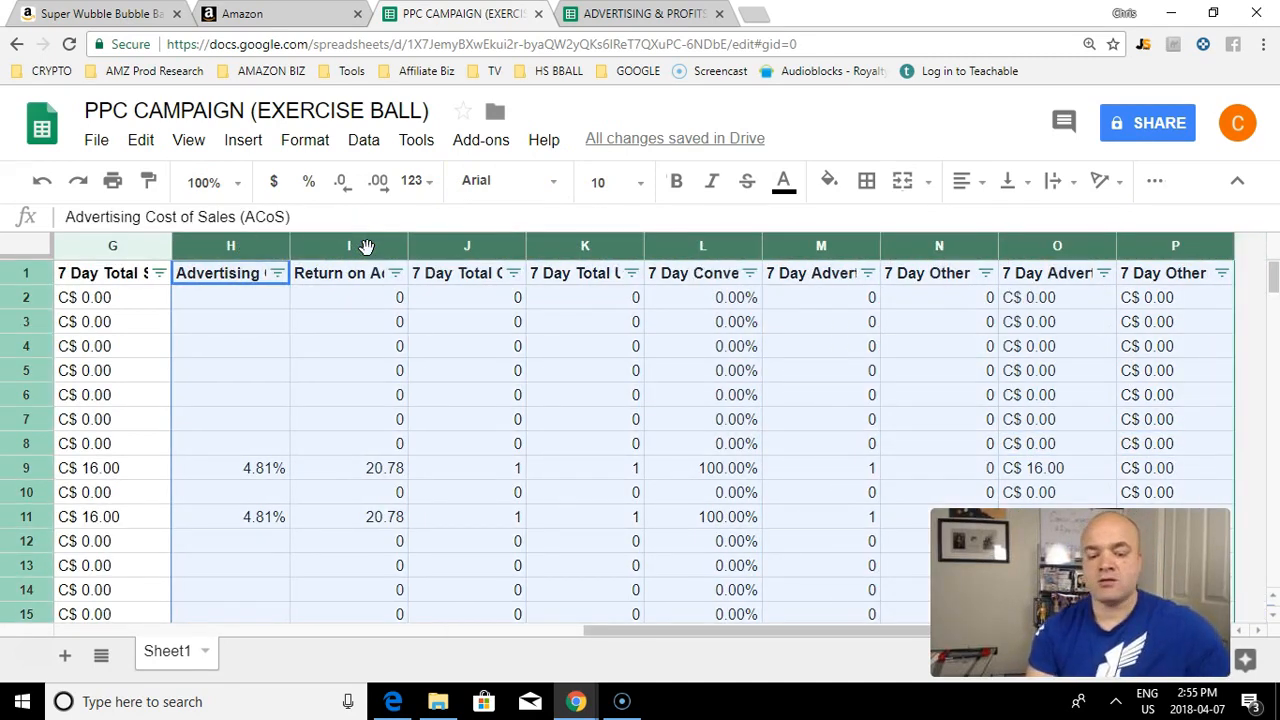
pyautogui.rightClick(245, 253)
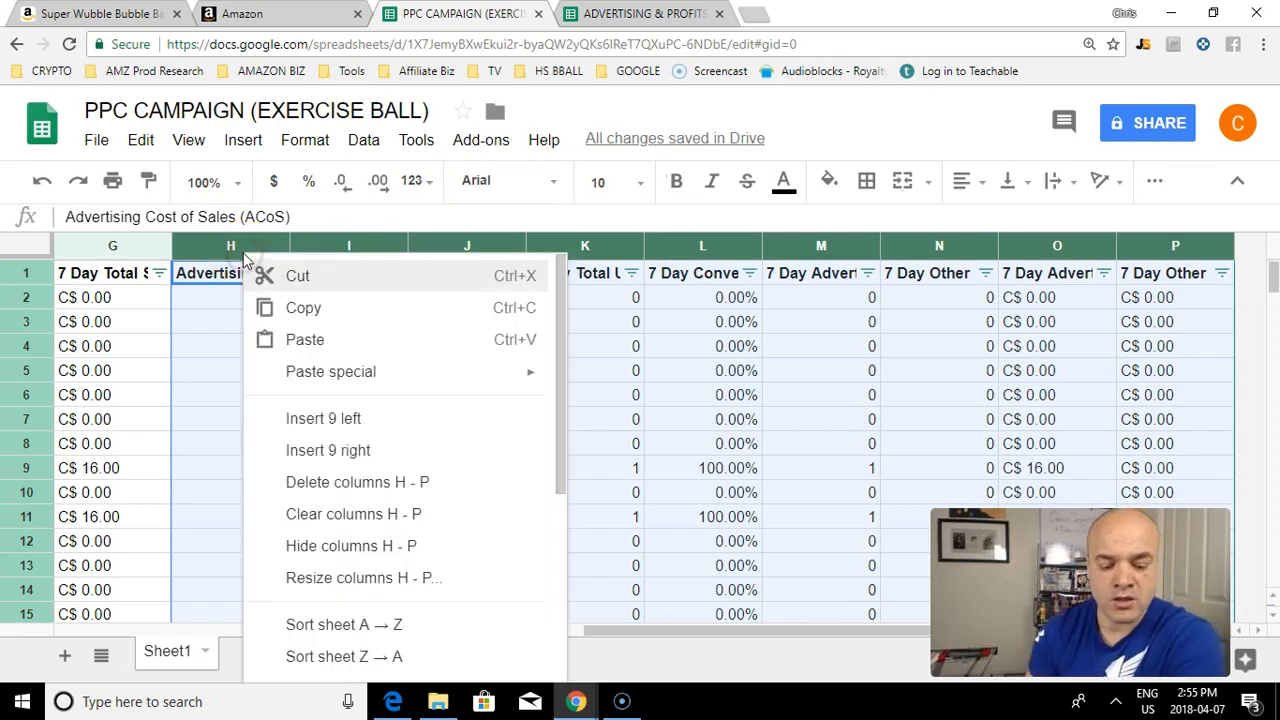
pyautogui.click(328, 484)
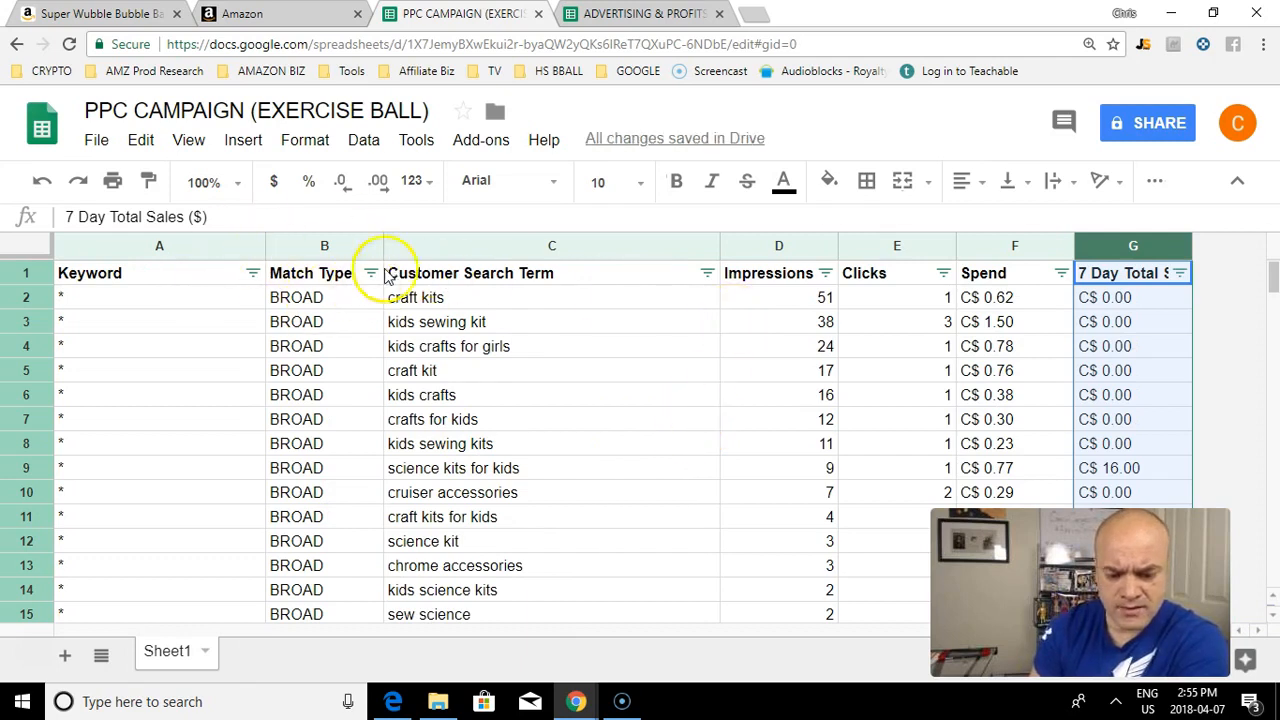
pyautogui.click(335, 254)
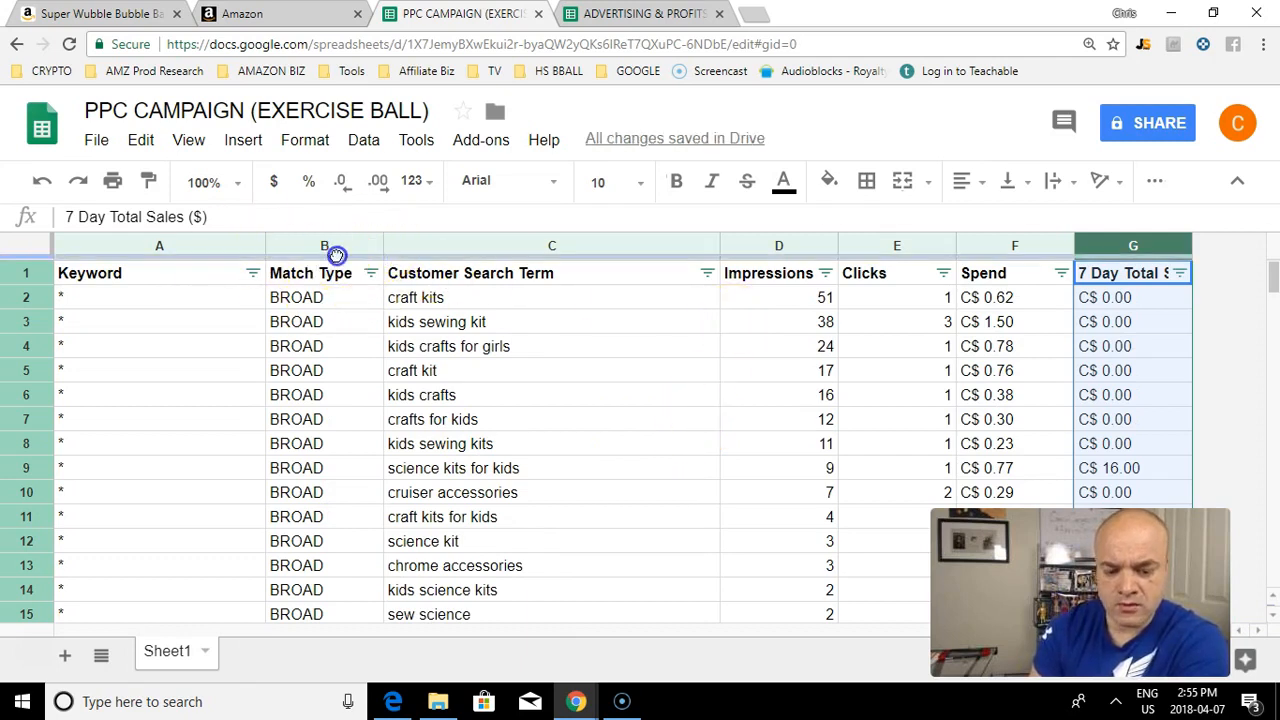
pyautogui.click(336, 254)
pyautogui.rightClick(334, 248)
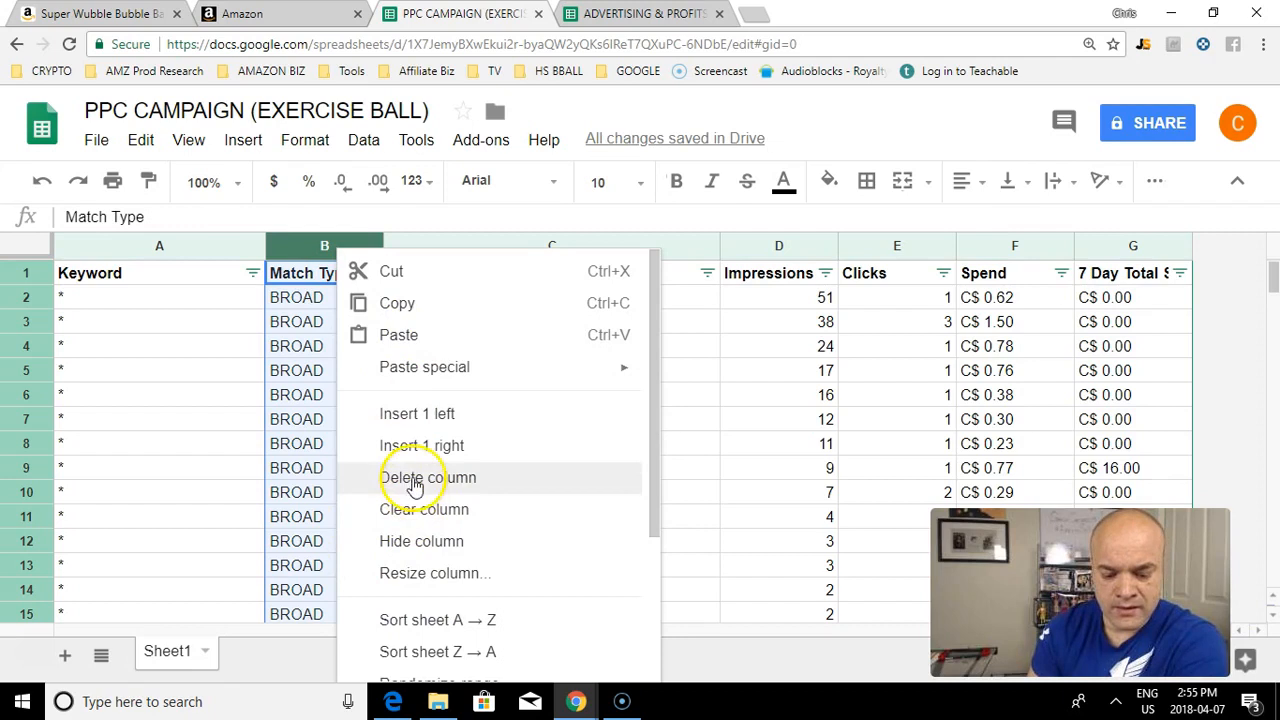
pyautogui.click(690, 428)
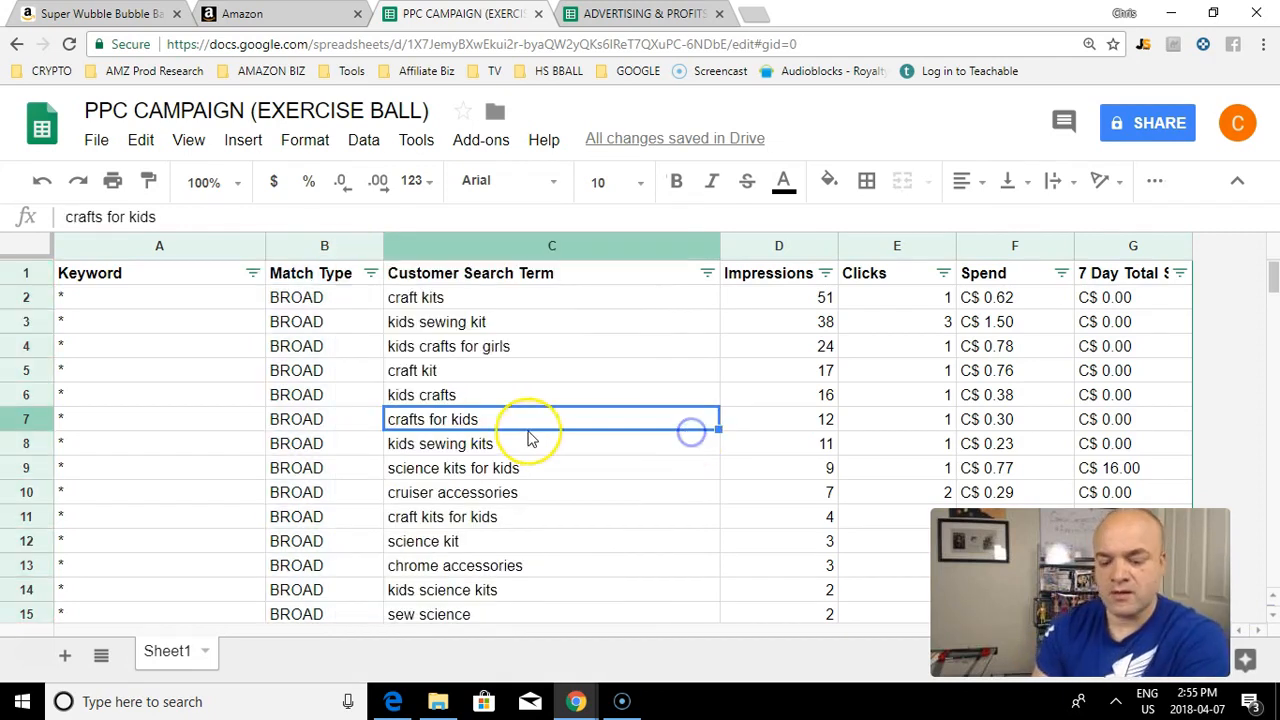
# Step: Narrow the Customer Search Term, Clicks and Spend columns
pyautogui.press('Right')
pyautogui.press('Up')
pyautogui.hotkey('ctrl', 'Up')
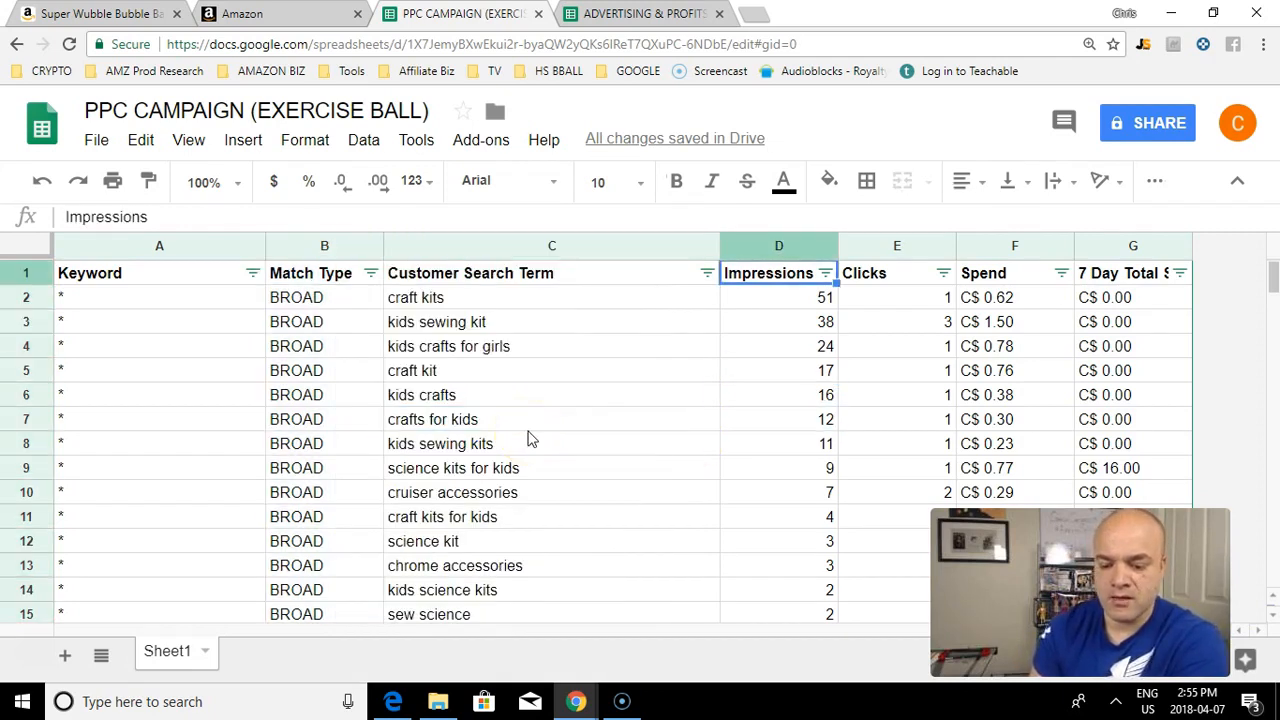
pyautogui.press('Left')
pyautogui.press('Left')
pyautogui.moveTo(722, 252); pyautogui.dragTo(639, 248)
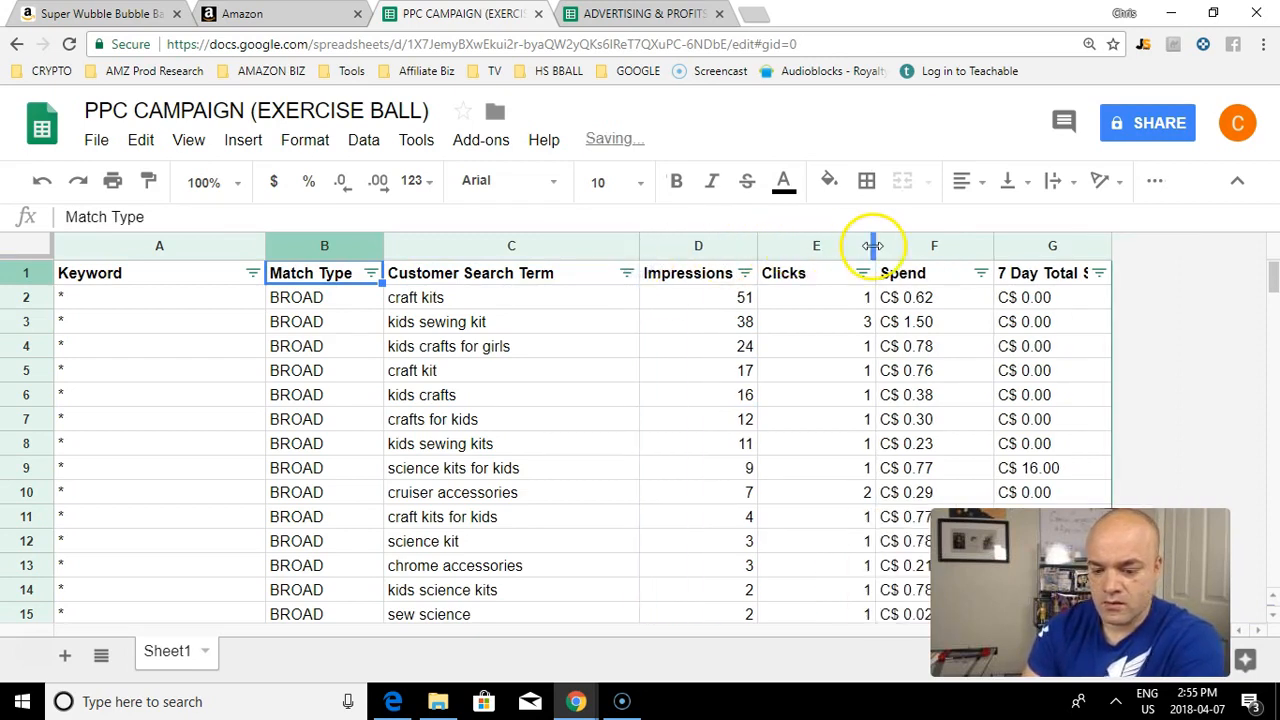
pyautogui.moveTo(873, 245); pyautogui.dragTo(835, 247)
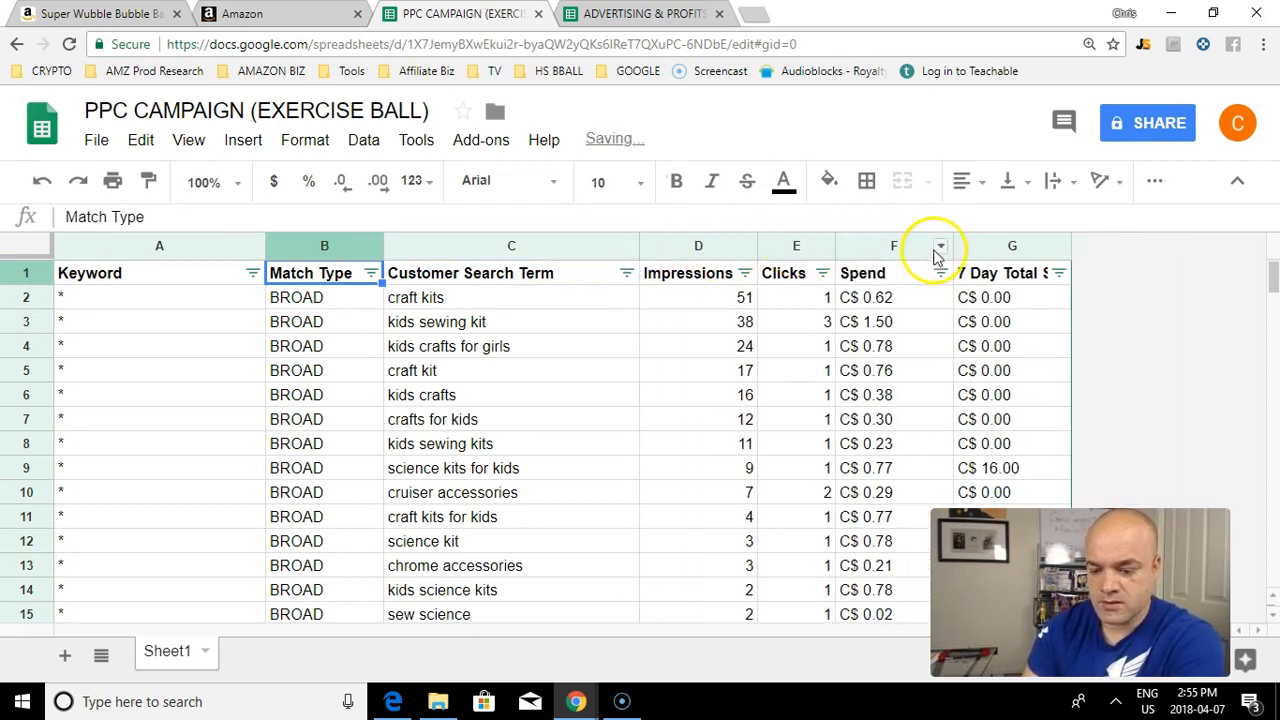
pyautogui.moveTo(952, 246); pyautogui.dragTo(915, 247)
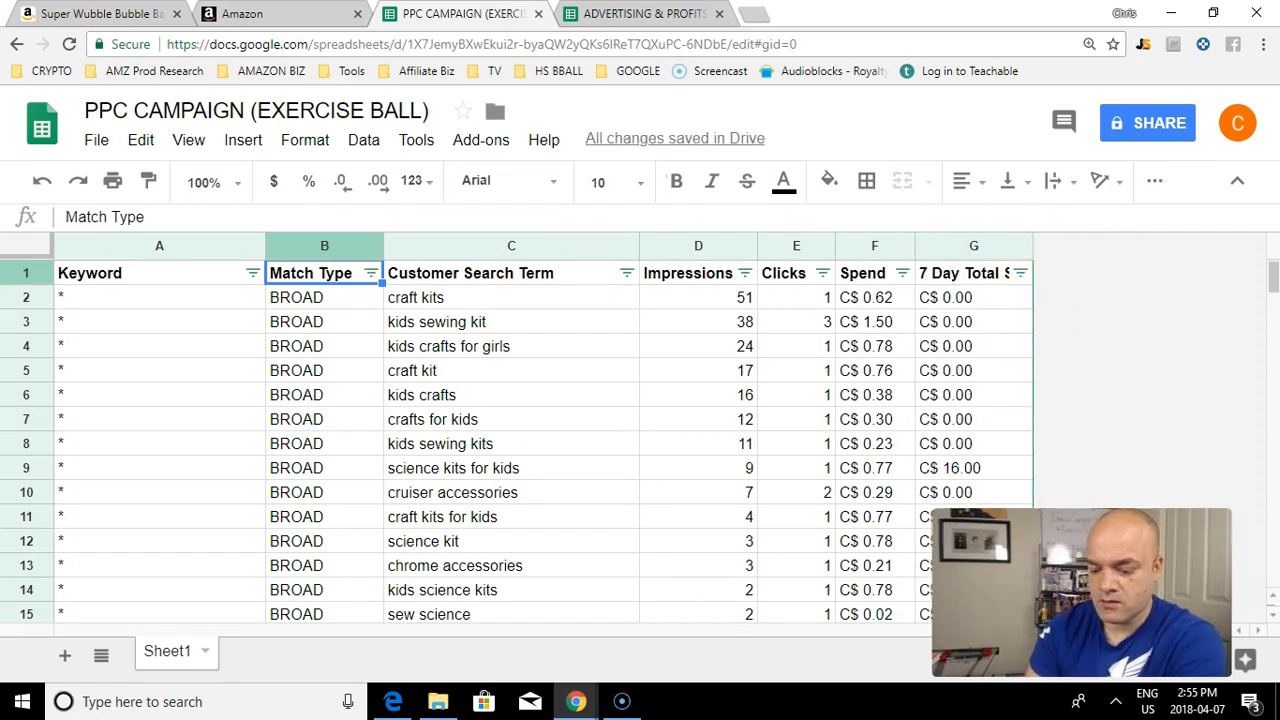
# Step: Examine the Keyword column down to the chrome accessories row, and that row across to 7 Day Total Sales ($)
pyautogui.click(1075, 394)
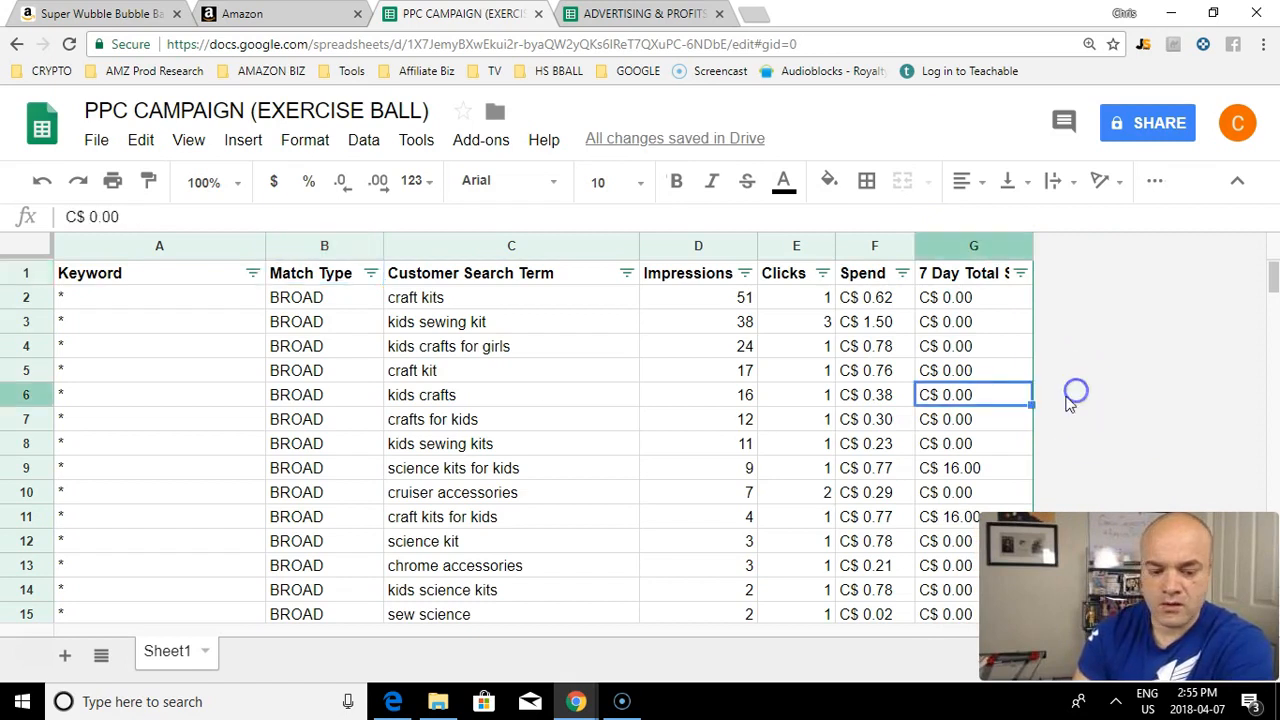
pyautogui.click(142, 355)
pyautogui.press('Up')
pyautogui.press('Up')
pyautogui.press('Up')
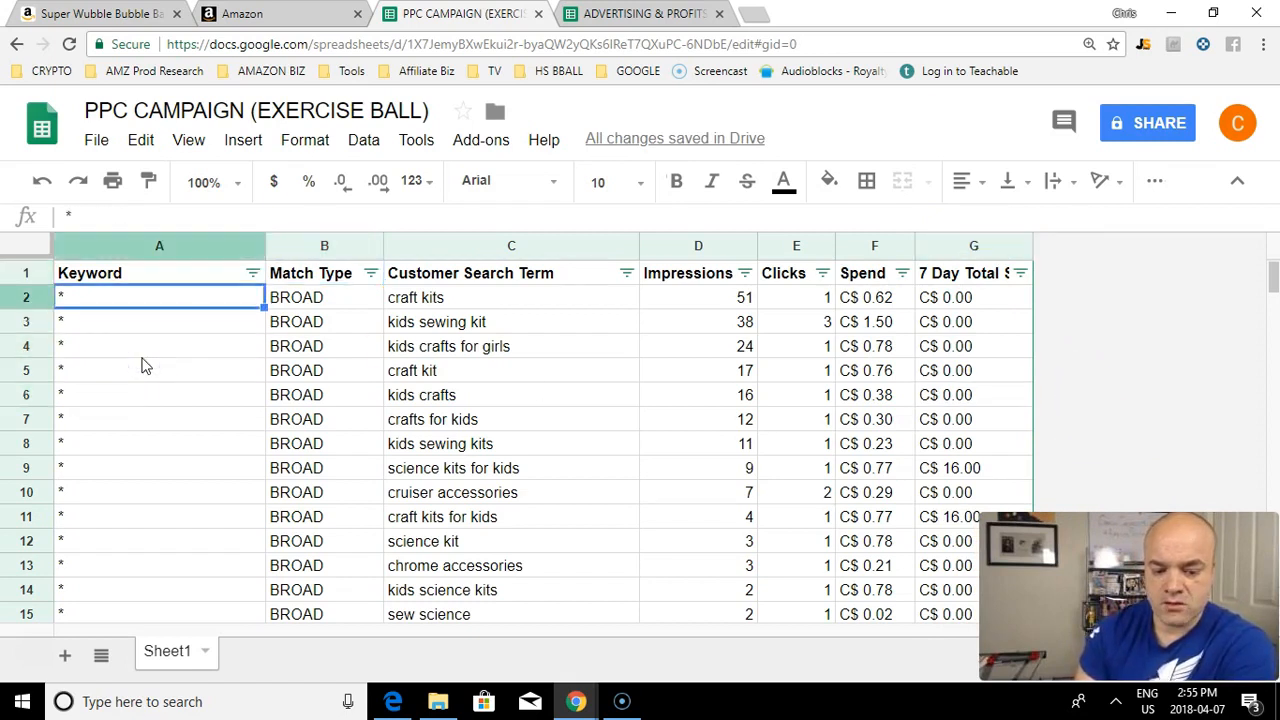
pyautogui.press('Down')
pyautogui.press('Down')
pyautogui.press('Down')
pyautogui.press('Down')
pyautogui.press('Down')
pyautogui.press('Down')
pyautogui.press('Down')
pyautogui.press('Down')
pyautogui.press('Down')
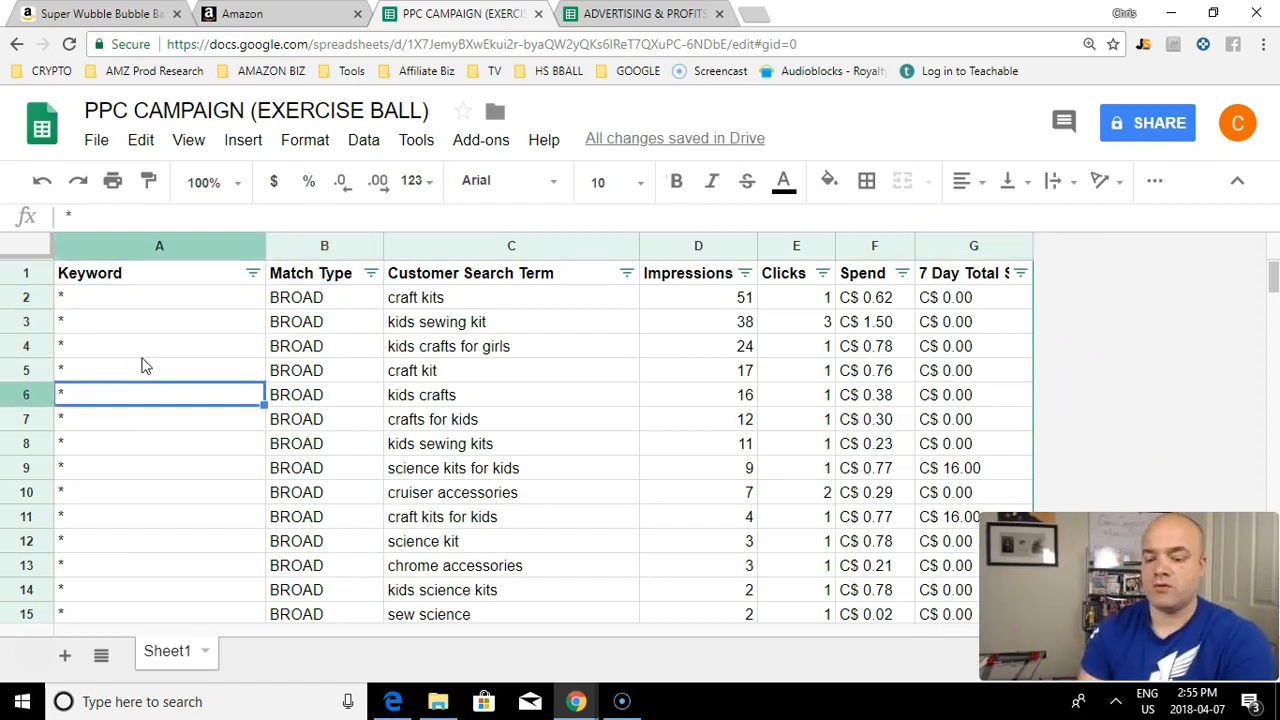
pyautogui.press('Down')
pyautogui.press('Down')
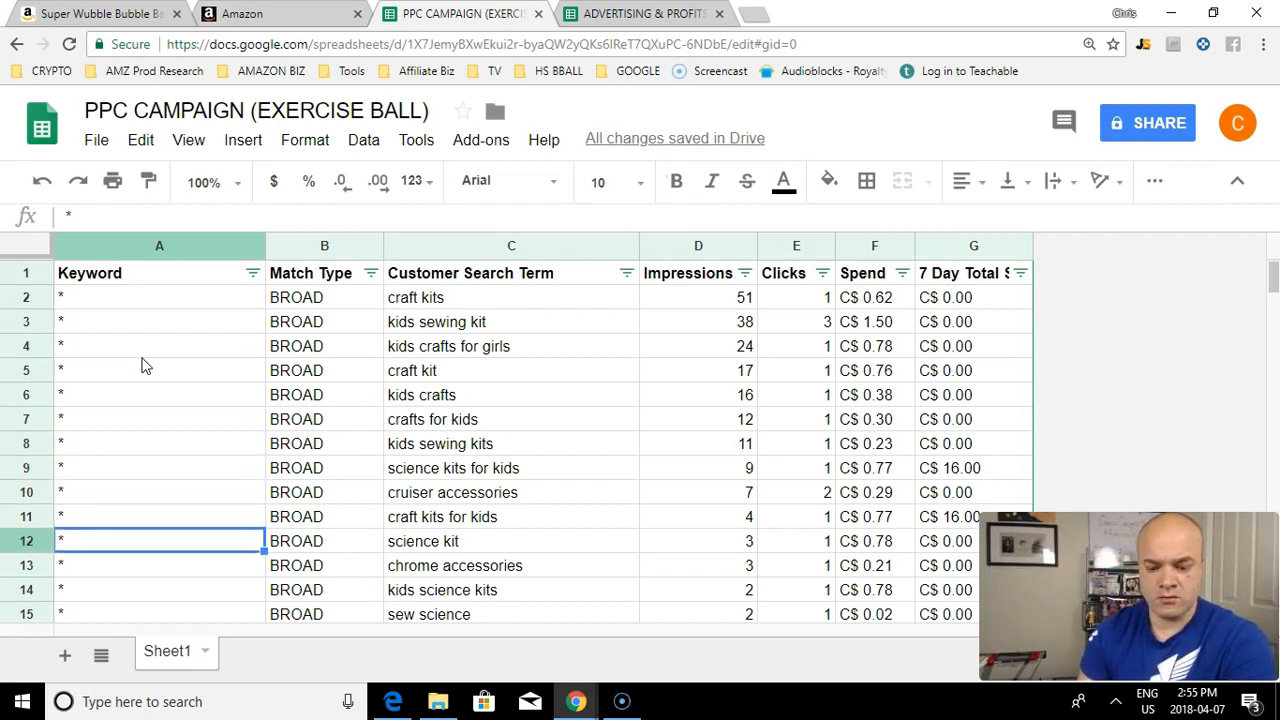
pyautogui.press('Down')
pyautogui.press('Right')
pyautogui.press('Right')
pyautogui.press('Right')
pyautogui.press('Right')
pyautogui.press('Right')
pyautogui.press('Right')
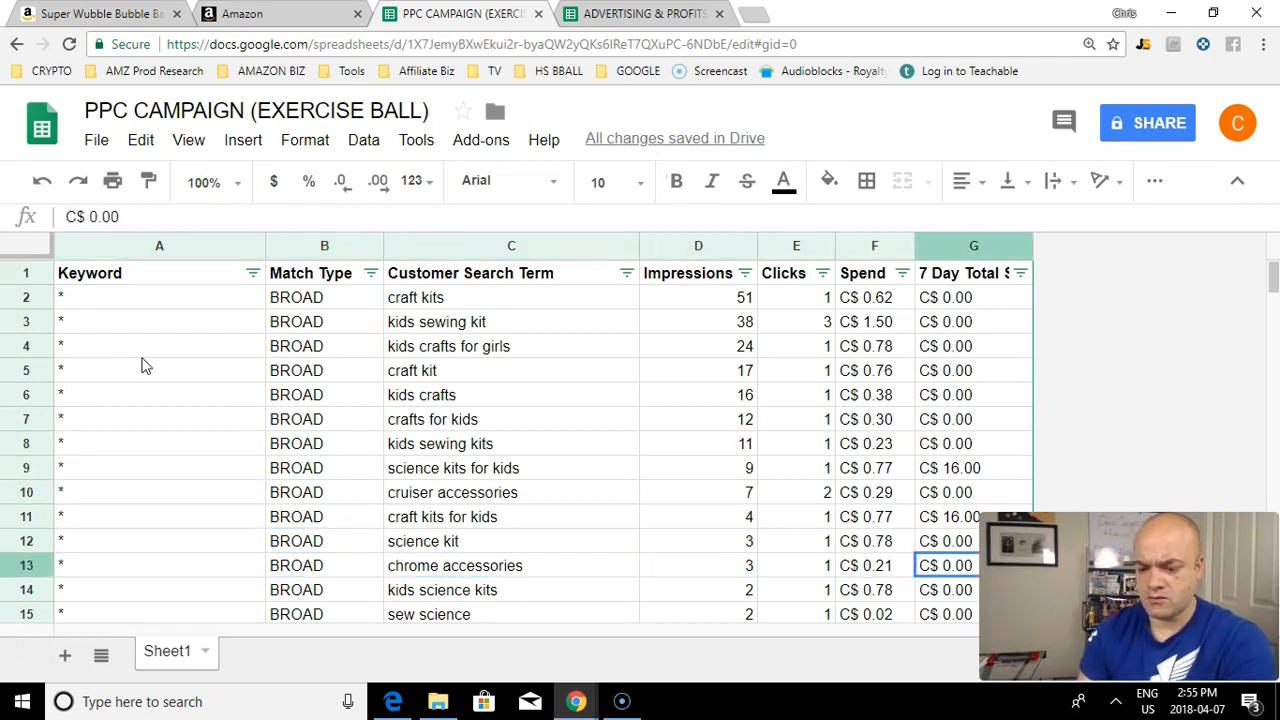
# Step: Undo the column narrowing and the deletion of columns H through P
pyautogui.click(42, 183)
pyautogui.click(43, 186)
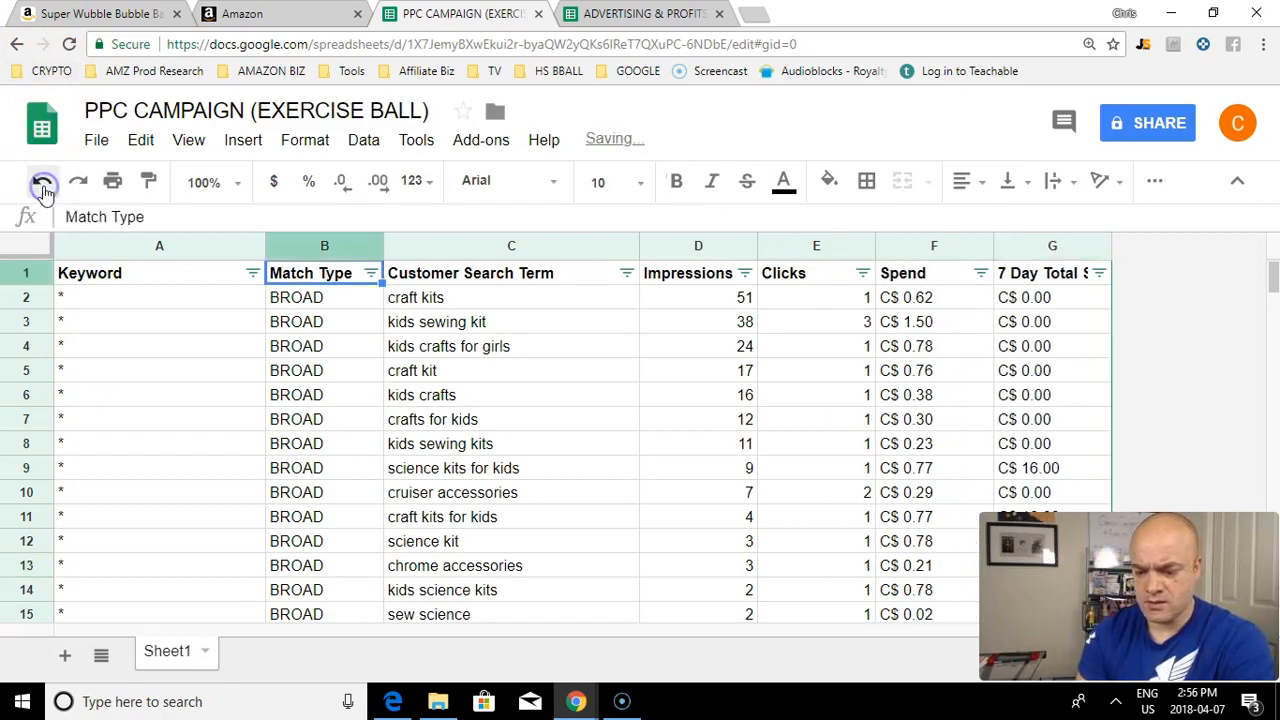
pyautogui.click(43, 186)
pyautogui.click(43, 186)
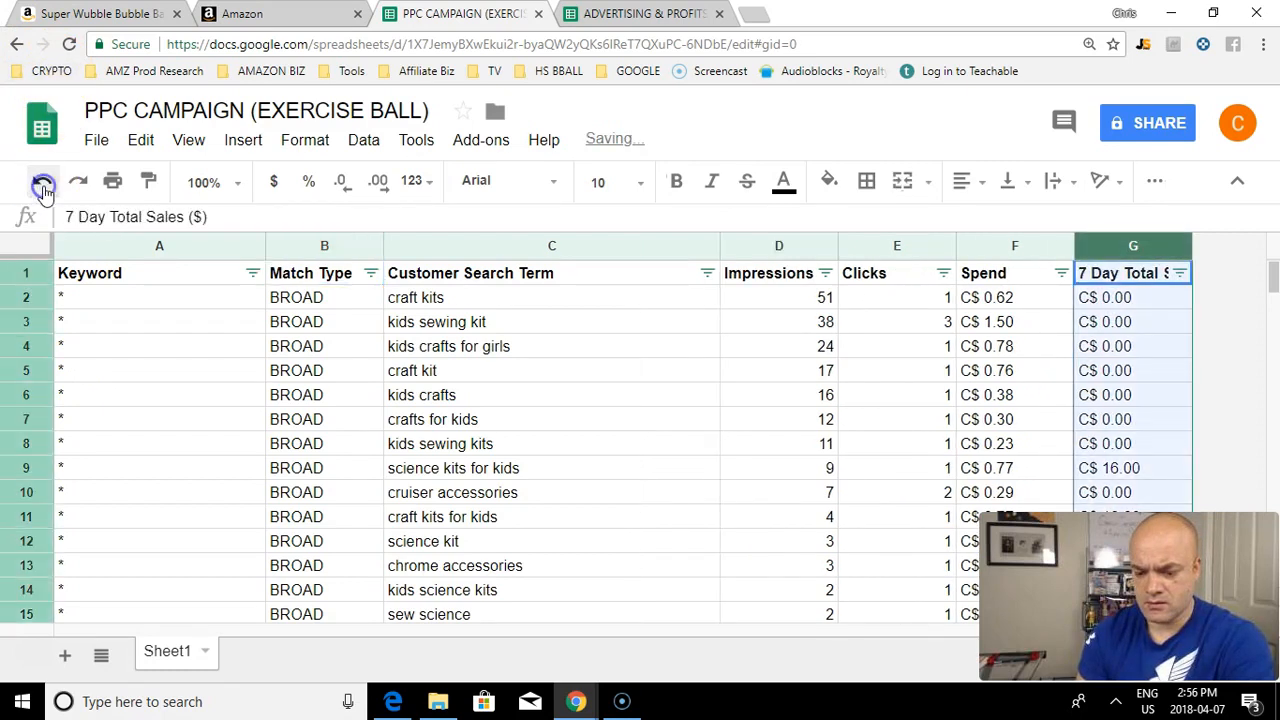
pyautogui.click(43, 186)
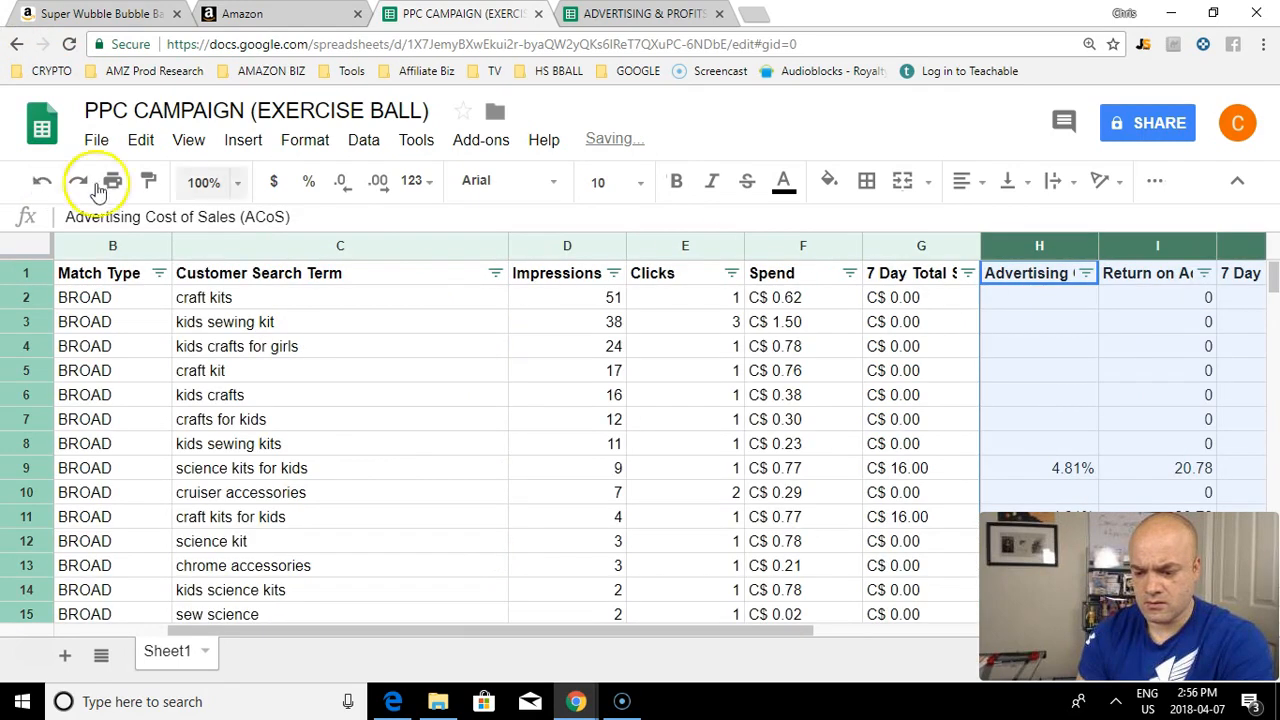
# Step: Widen the Advertising Cost of Sales (ACoS) and Return on Advertising Spend (RoAS) columns to make their headers readable
pyautogui.click(875, 275)
pyautogui.press('Right')
pyautogui.press('Right')
pyautogui.press('Right')
pyautogui.press('Right')
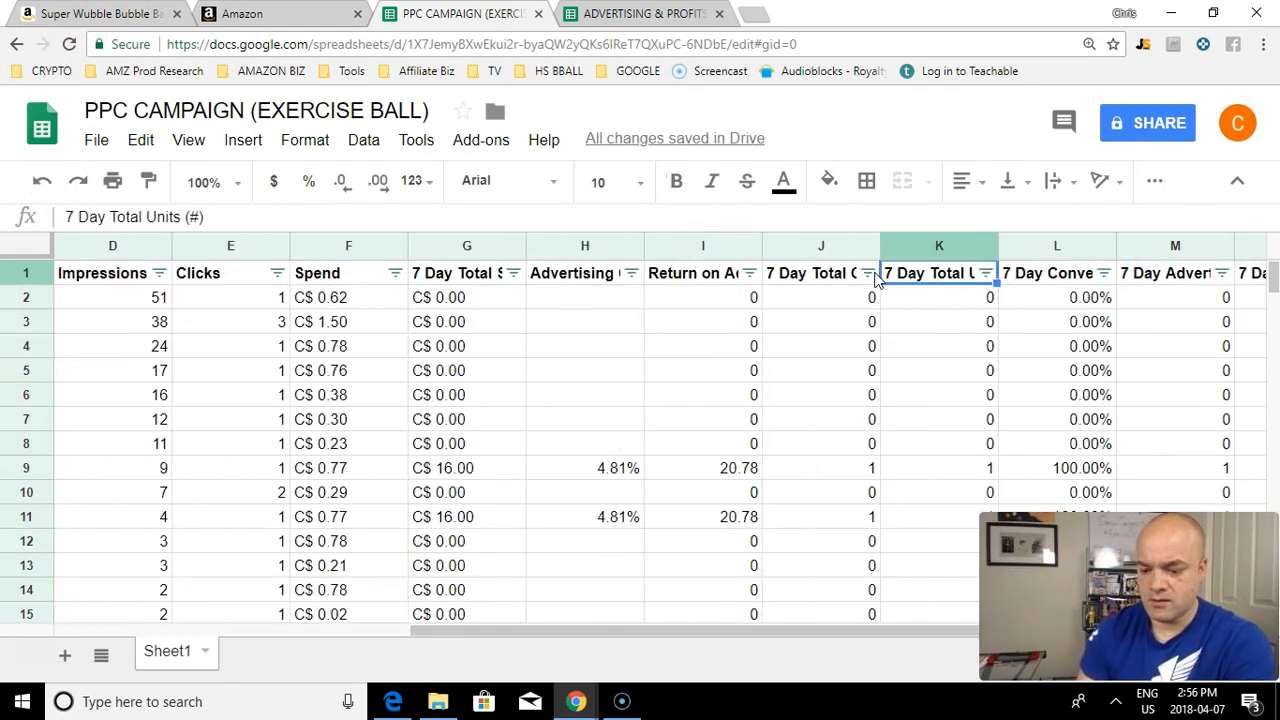
pyautogui.moveTo(642, 238); pyautogui.dragTo(818, 245)
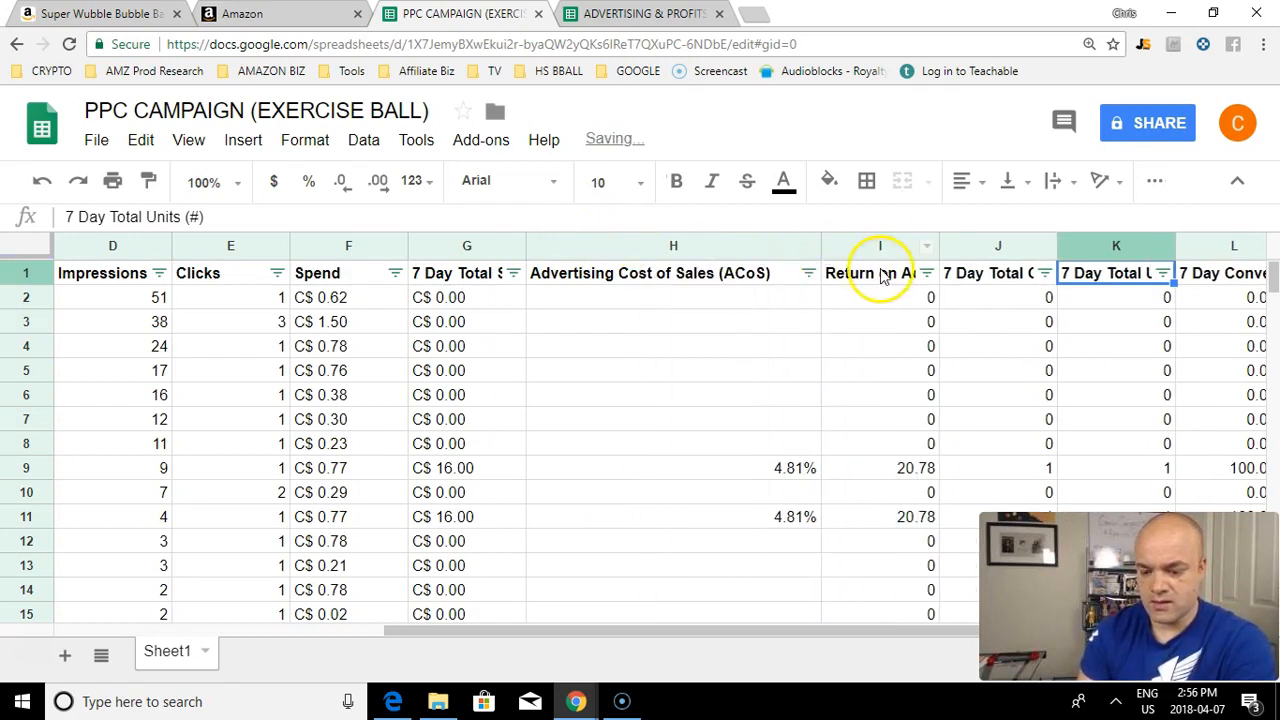
pyautogui.moveTo(940, 252); pyautogui.dragTo(1076, 252)
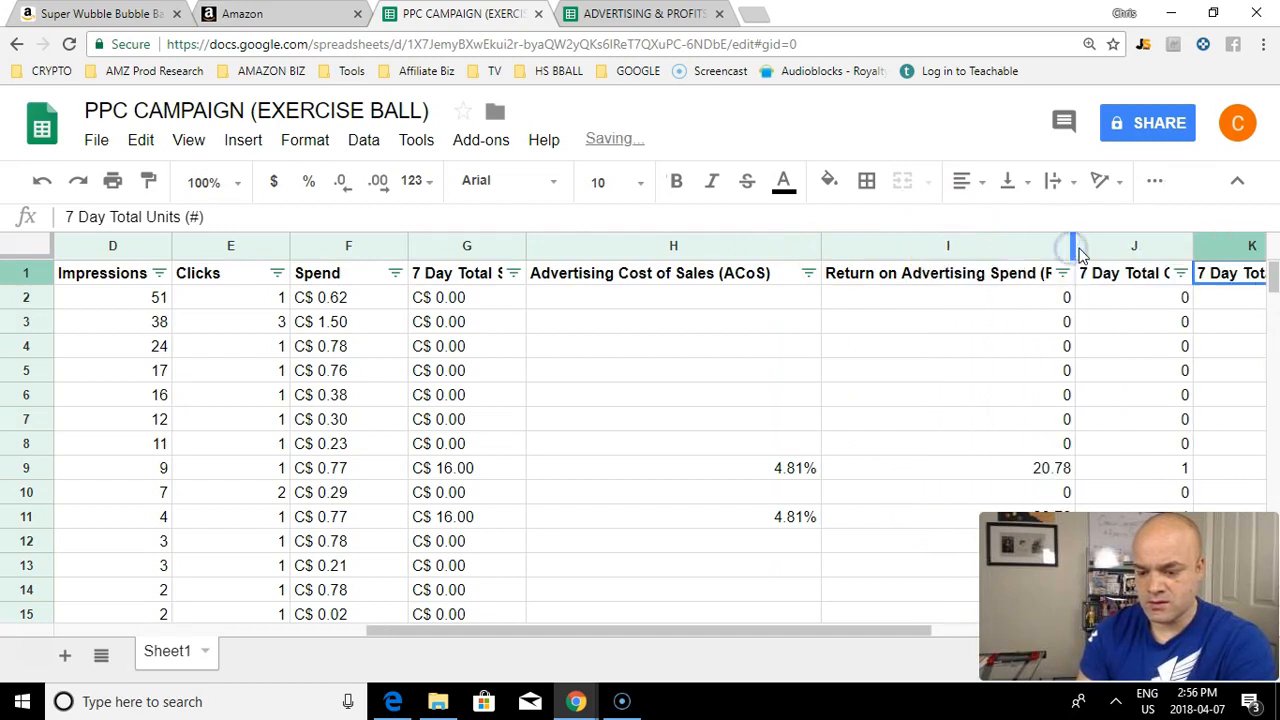
pyautogui.click(952, 251)
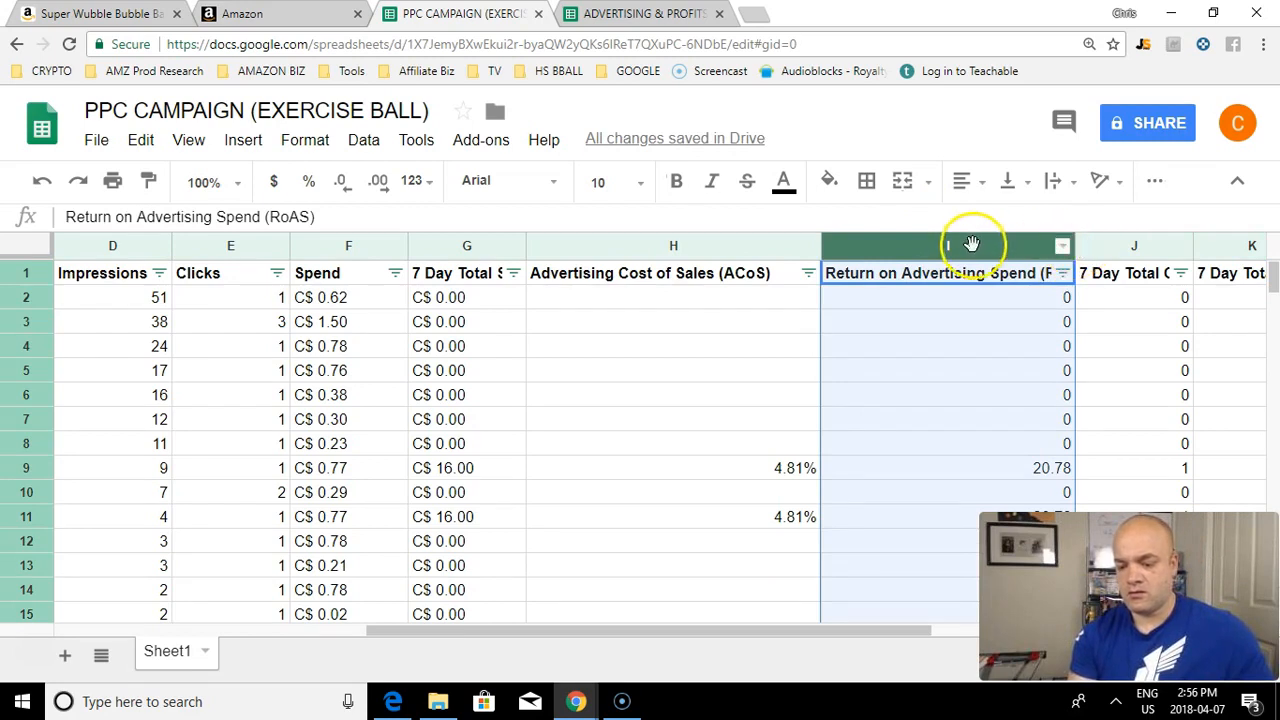
pyautogui.hotkey('shift', 'Right')
pyautogui.hotkey('shift', 'Right')
pyautogui.hotkey('shift', 'Right')
pyautogui.hotkey('shift', 'Right')
pyautogui.hotkey('shift', 'Right')
pyautogui.hotkey('shift', 'Right')
pyautogui.hotkey('shift', 'Right')
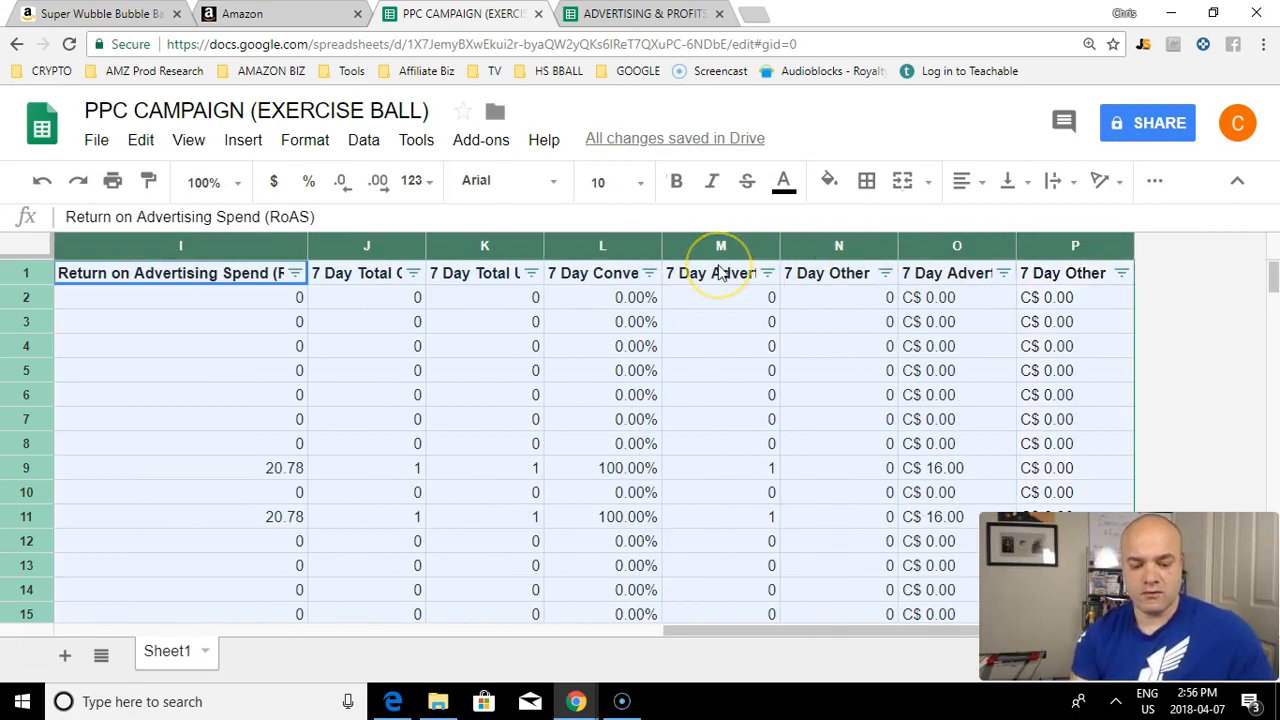
# Step: Recheck the column headers from Customer Search Term through 7 Day Total Units (#)
pyautogui.press('Left')
pyautogui.press('Left')
pyautogui.press('Left')
pyautogui.press('Left')
pyautogui.press('Left')
pyautogui.press('Left')
pyautogui.press('Right')
pyautogui.press('Right')
pyautogui.press('Right')
pyautogui.press('Right')
pyautogui.press('Right')
pyautogui.press('Right')
pyautogui.press('Right')
pyautogui.press('Right')
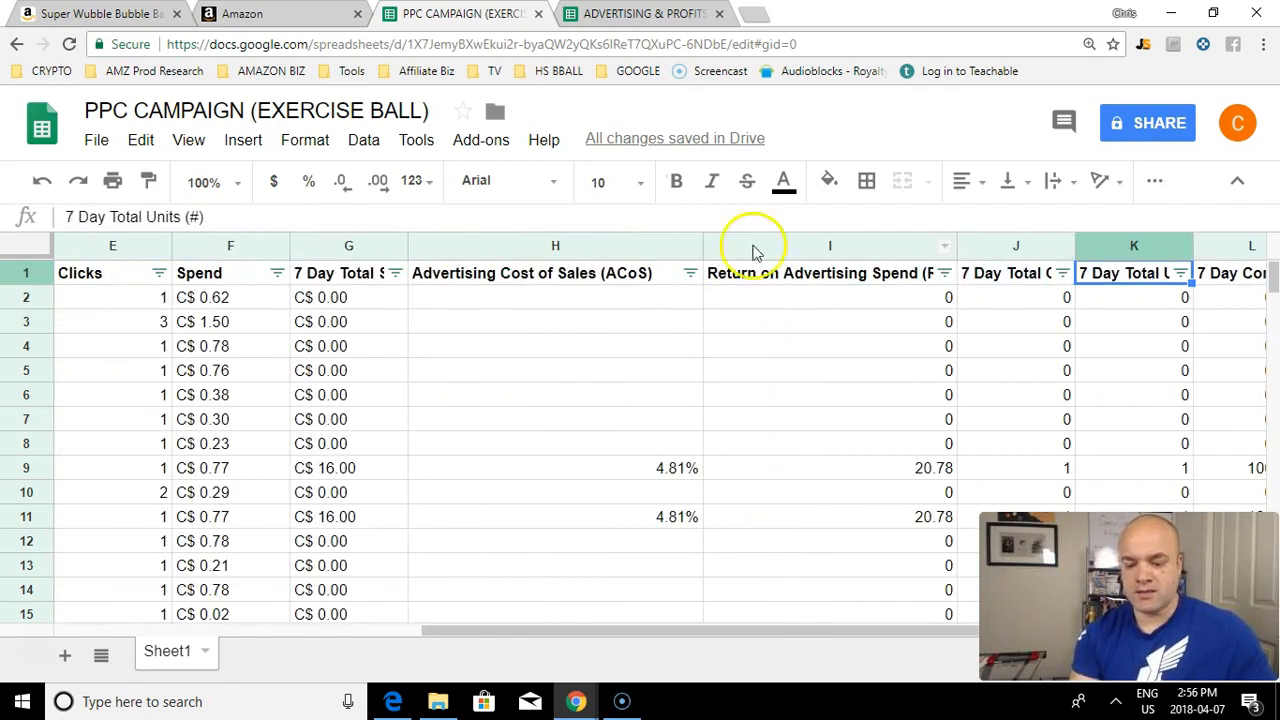
# Step: Delete columns I through P, from Return on Advertising Spend (RoAS) to the last 7-day column
pyautogui.click(834, 246)
pyautogui.hotkey('shift', 'Right')
pyautogui.hotkey('shift', 'Right')
pyautogui.hotkey('shift', 'Right')
pyautogui.hotkey('shift', 'Right')
pyautogui.hotkey('shift', 'Right')
pyautogui.hotkey('shift', 'Right')
pyautogui.hotkey('shift', 'Right')
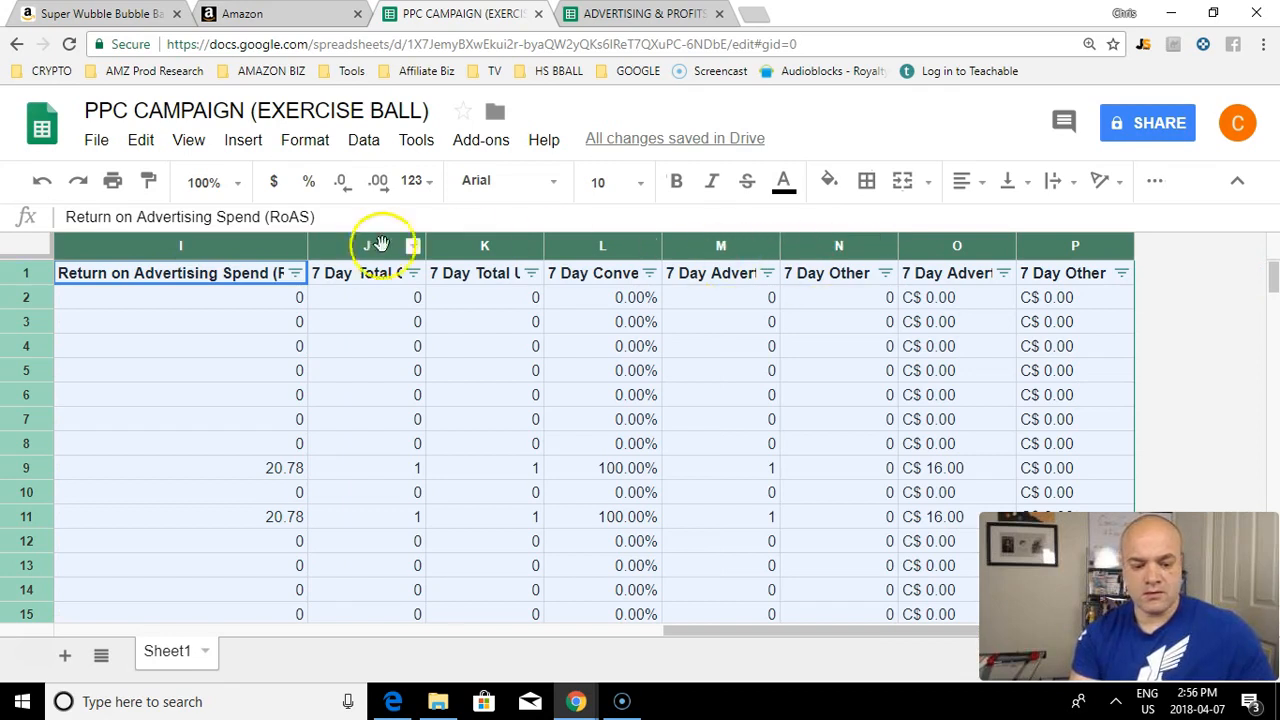
pyautogui.rightClick(263, 245)
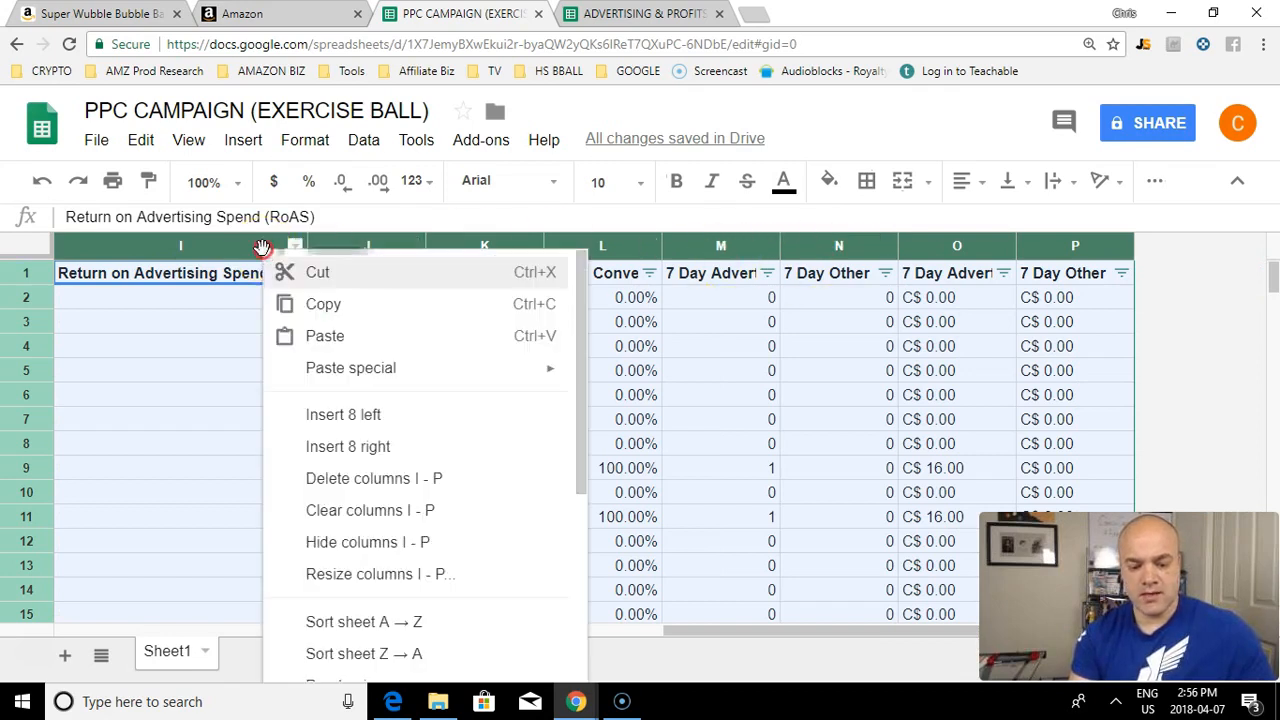
pyautogui.click(353, 480)
# Step: Rename the Advertising Cost of Sales (ACoS) header as ACOS and fit the column width to its content
pyautogui.click(909, 350)
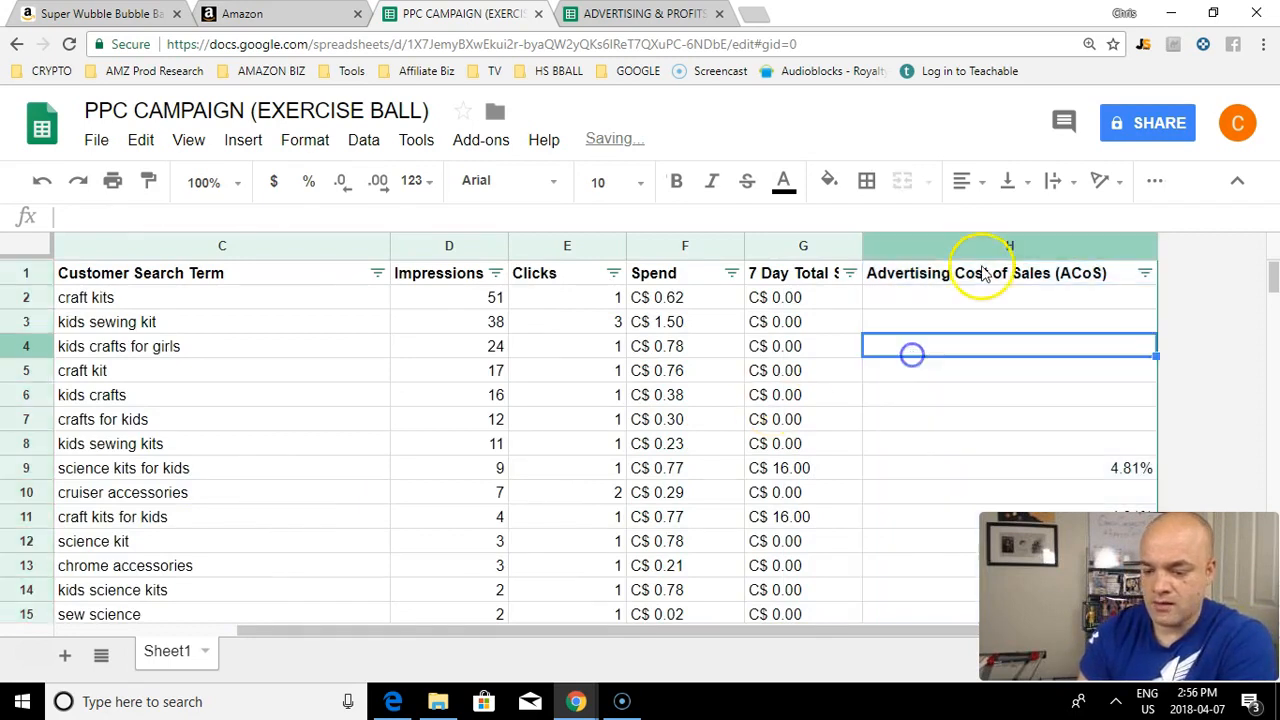
pyautogui.click(982, 272)
pyautogui.write('ACOS')
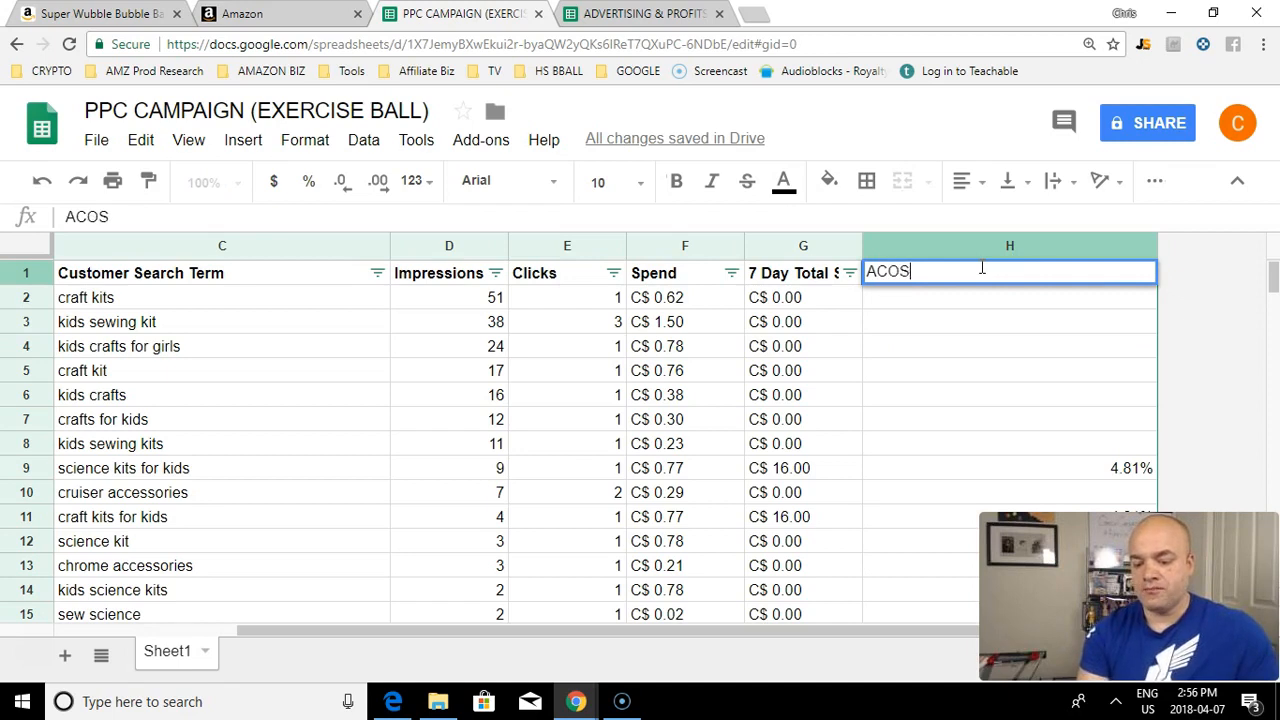
pyautogui.press('Return')
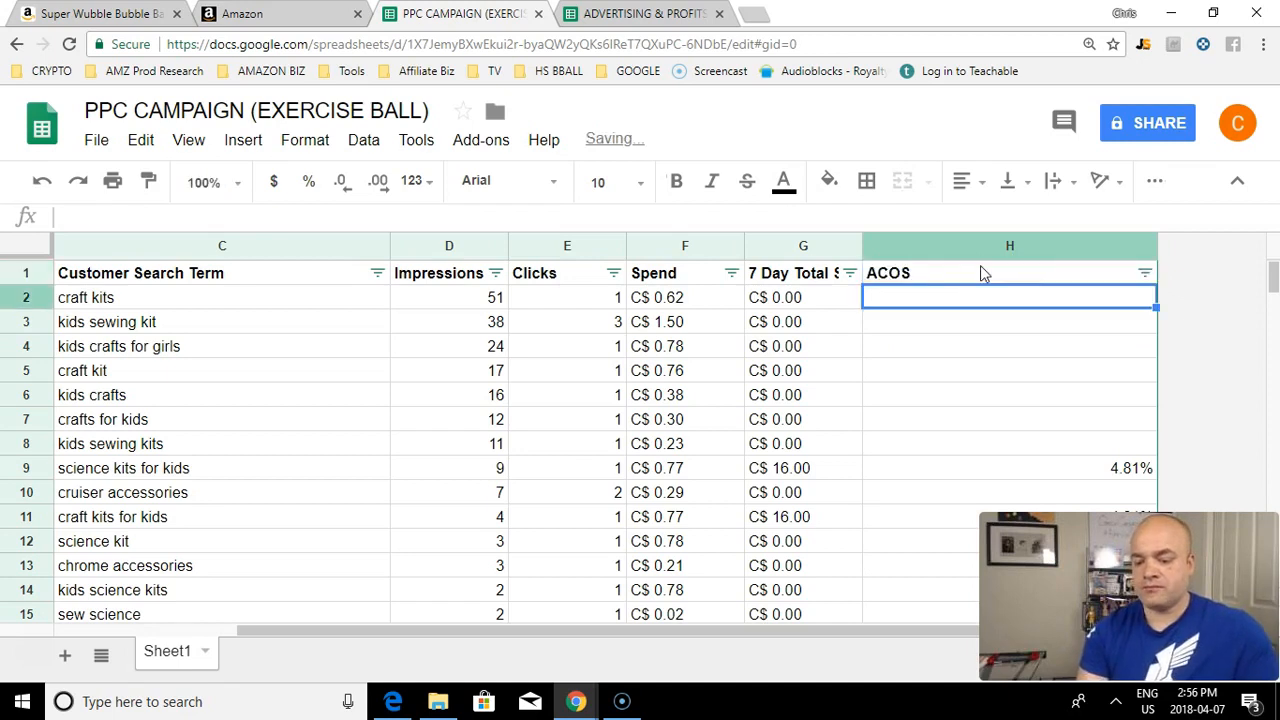
pyautogui.doubleClick(1153, 240)
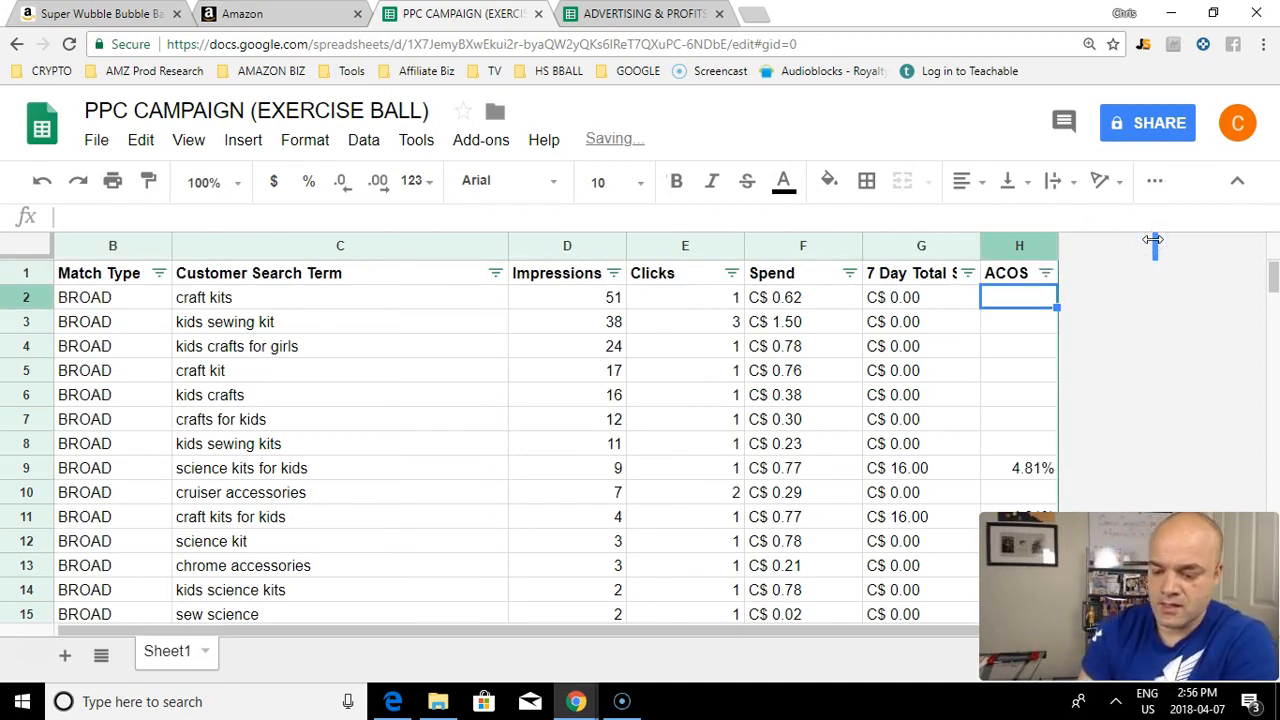
# Step: Sort the search term data by the ACOS column in descending order (Z → A)
pyautogui.click(978, 352)
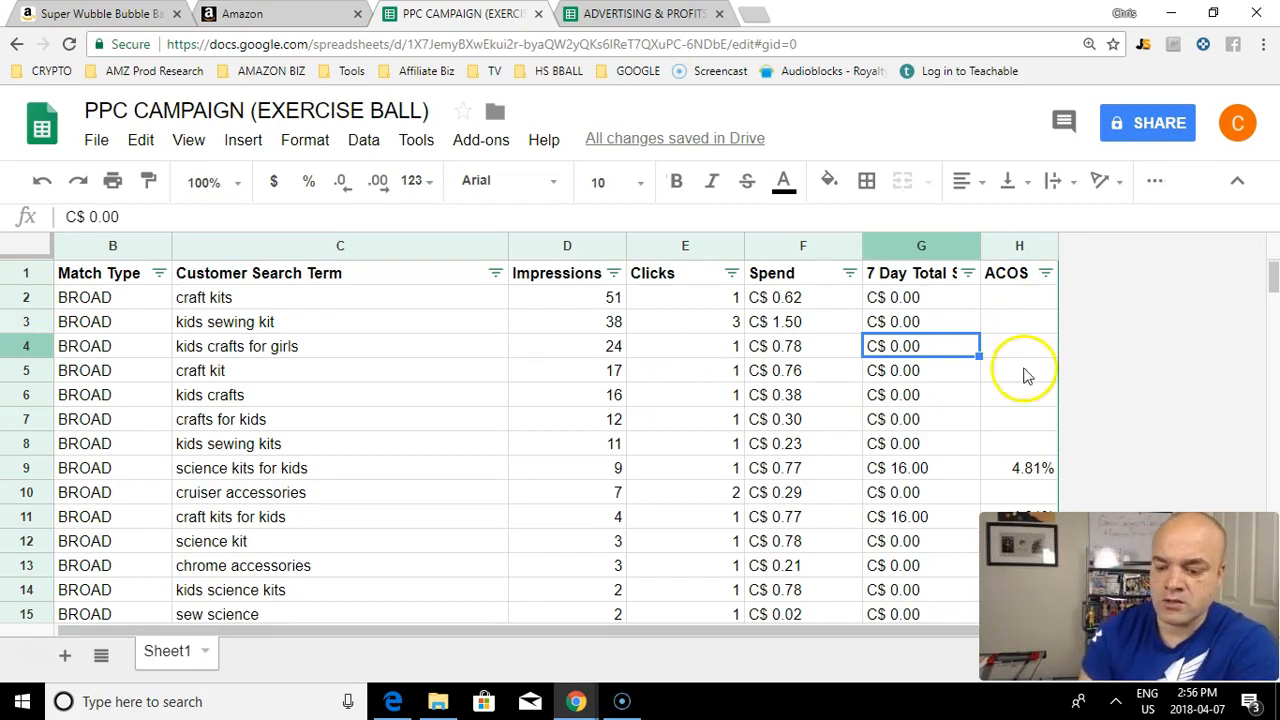
pyautogui.click(1045, 274)
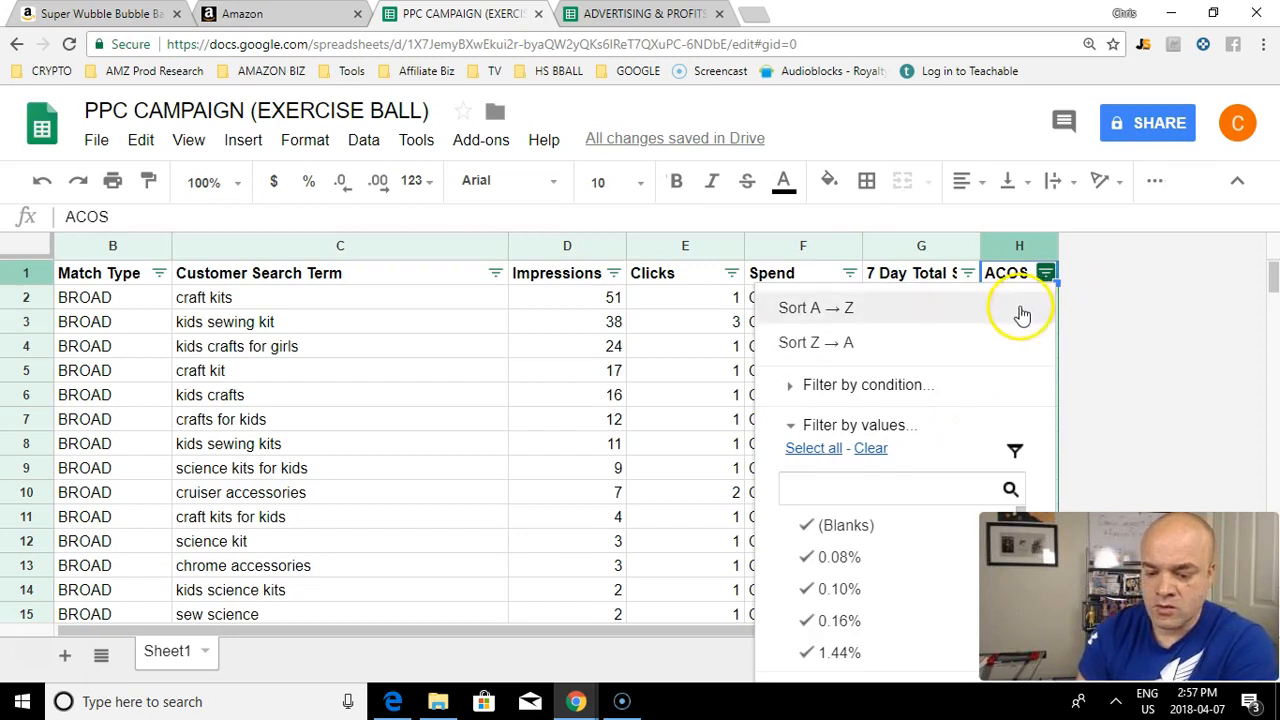
pyautogui.click(816, 342)
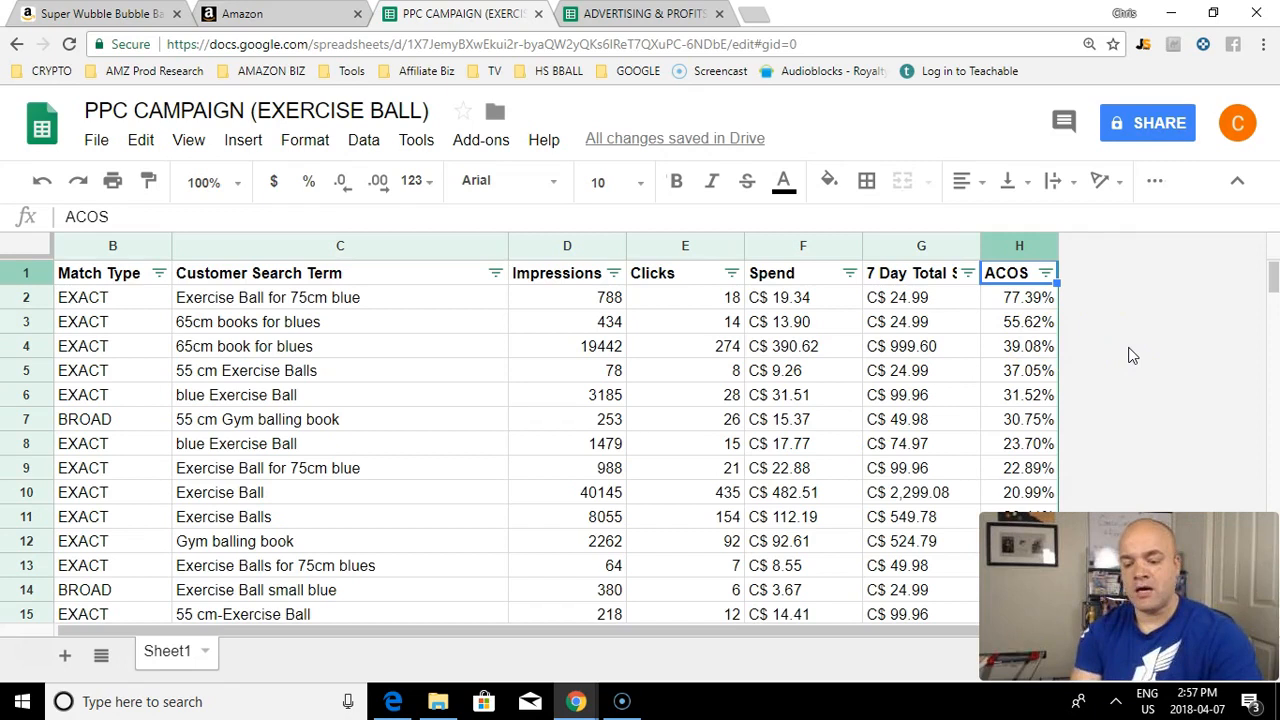
# Step: Examine the sorted search terms down to the lowest ACOS in row 35, checking that row's impressions, clicks, spend and sales
pyautogui.scroll(-5, 714, 426)
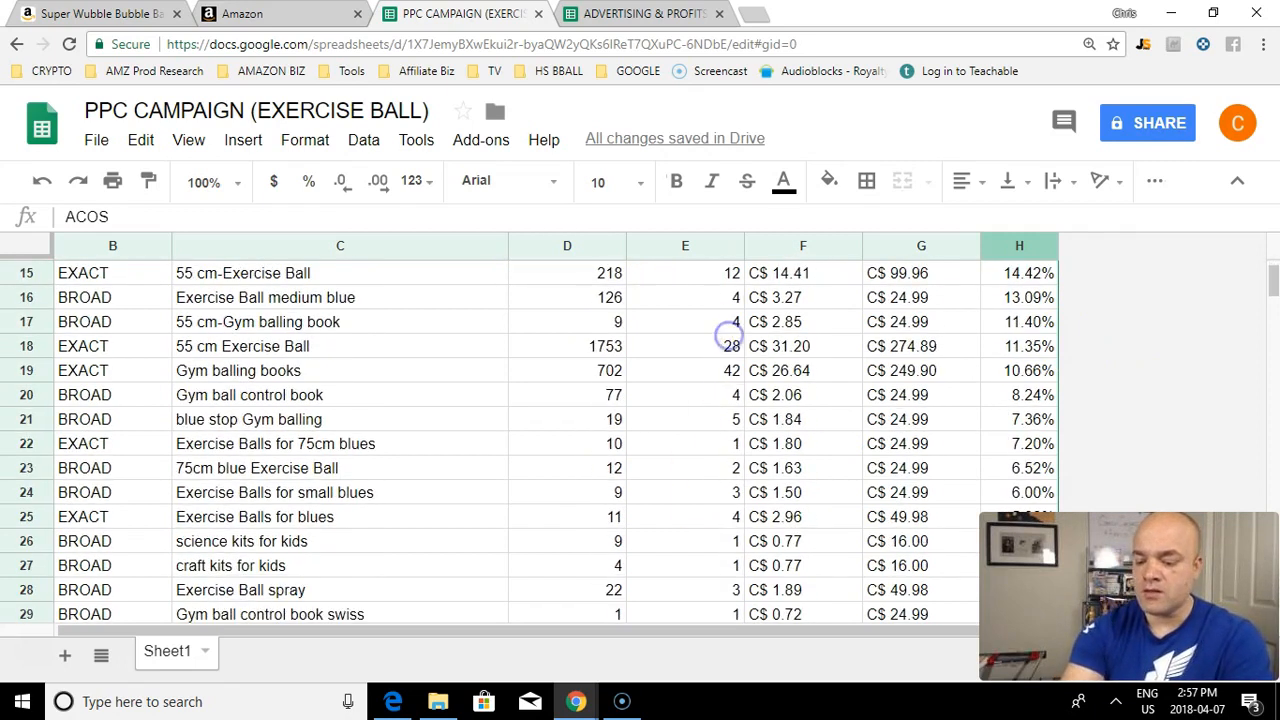
pyautogui.scroll(-5, 634, 320)
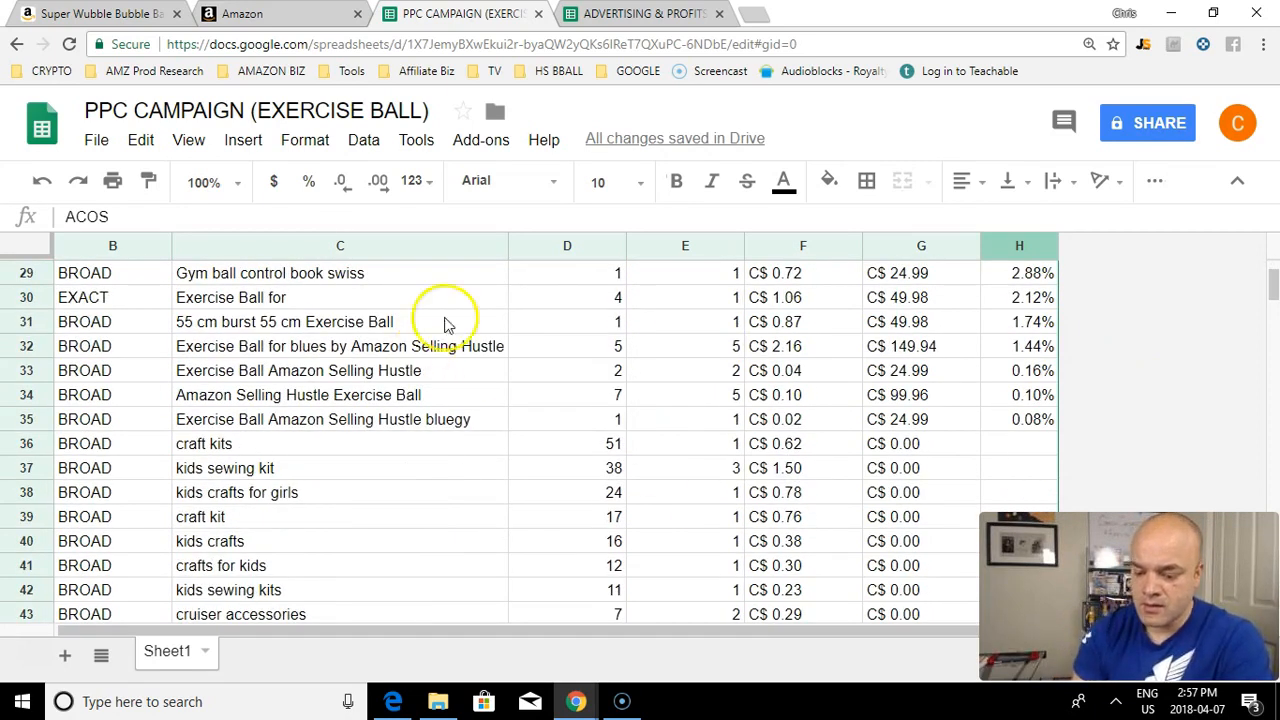
pyautogui.click(1025, 424)
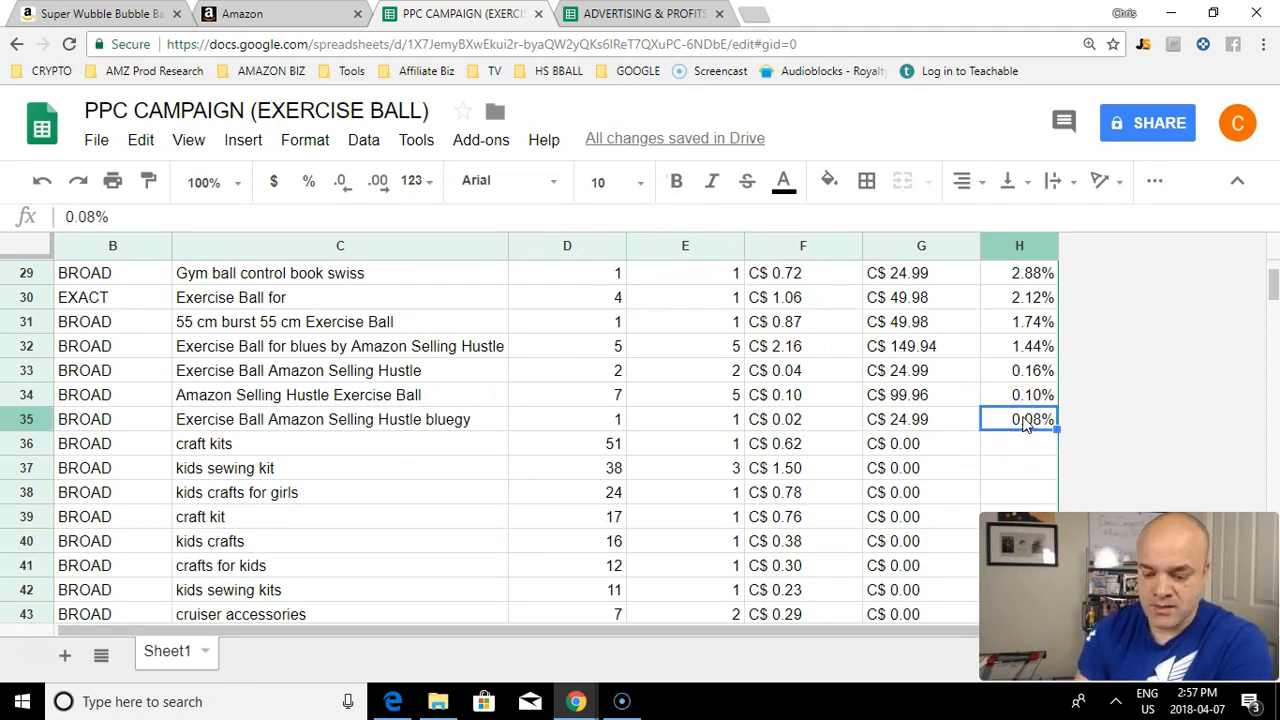
pyautogui.press('Left')
pyautogui.press('Left')
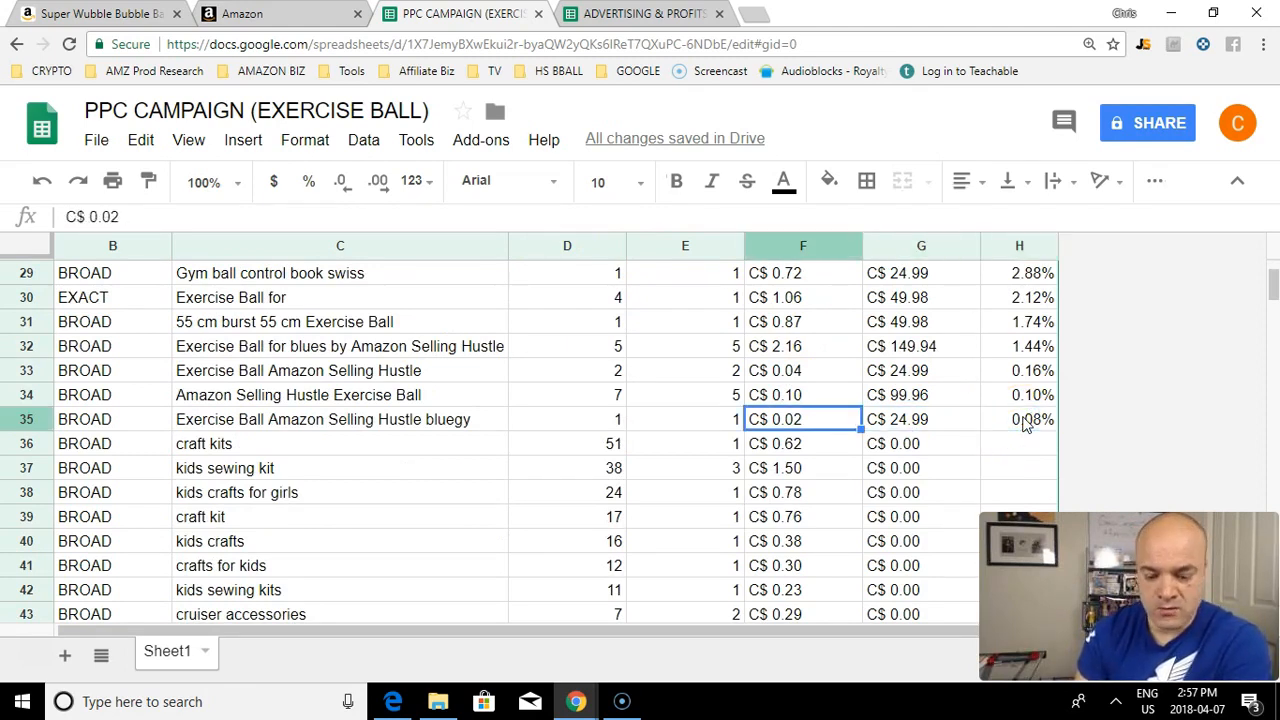
pyautogui.press('Left')
pyautogui.press('Left')
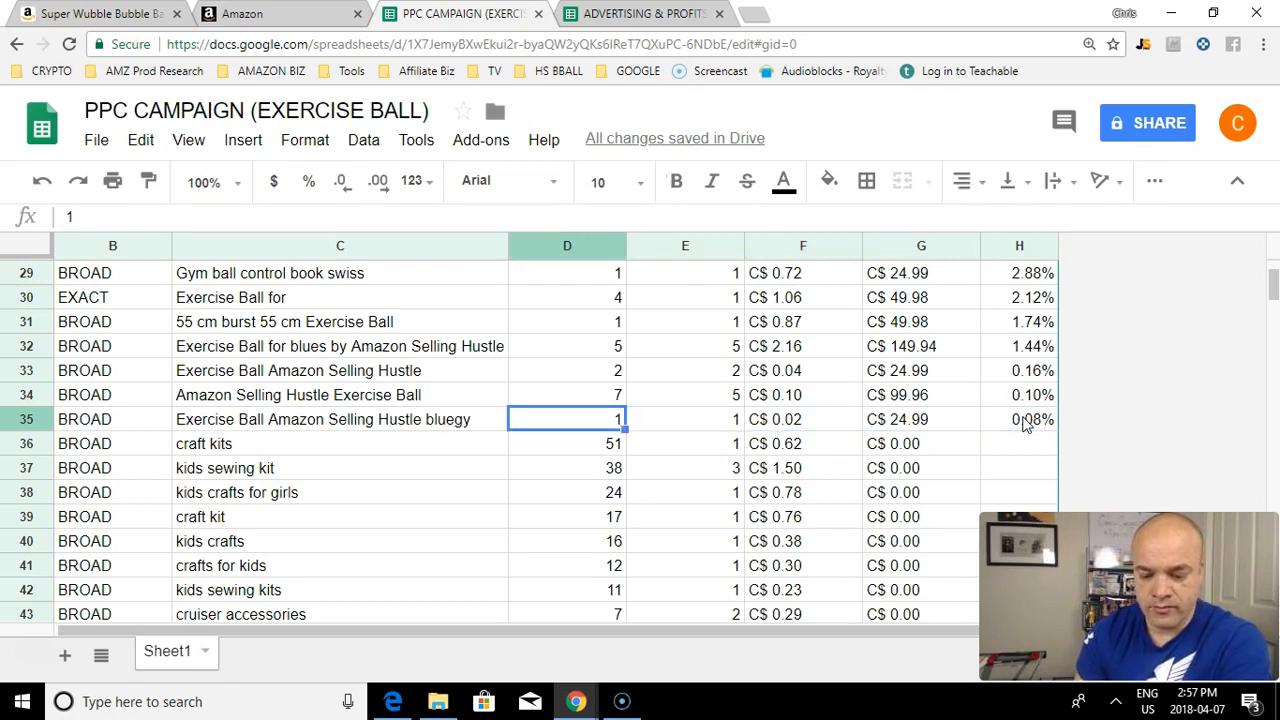
pyautogui.press('Right')
pyautogui.press('Right')
pyautogui.press('Left')
pyautogui.press('Left')
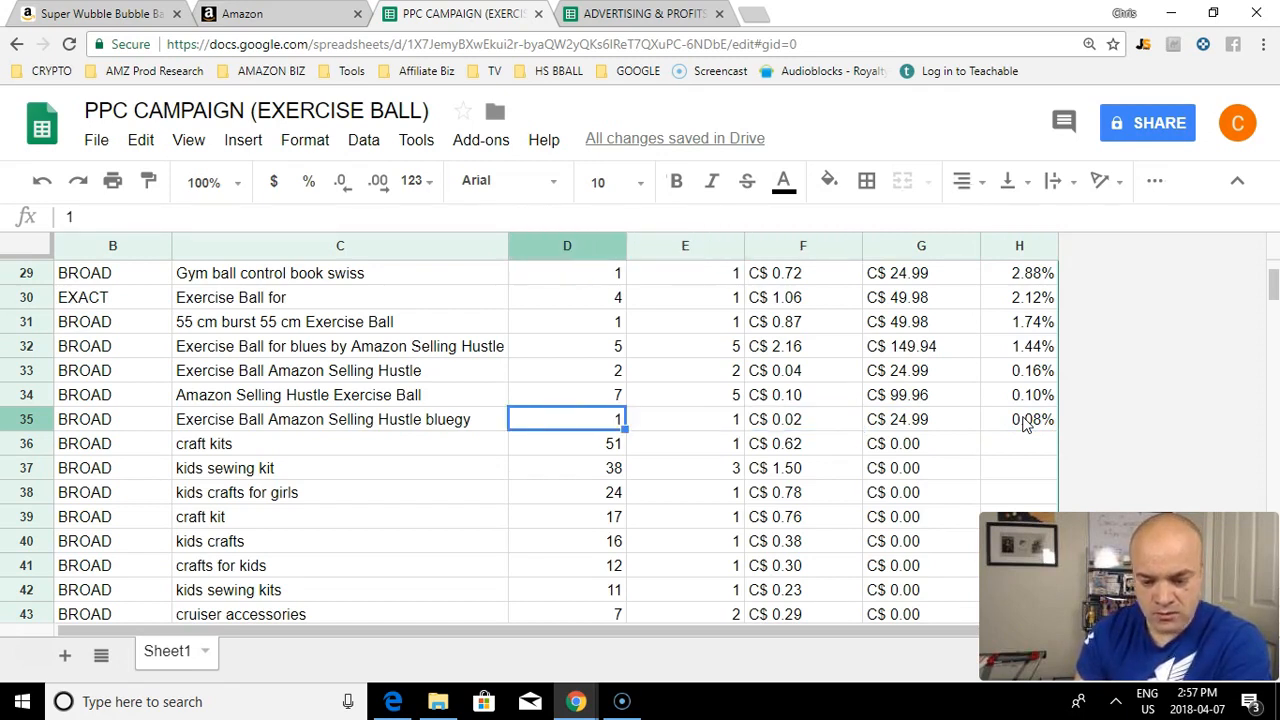
pyautogui.press('Right')
pyautogui.press('Right')
pyautogui.press('Right')
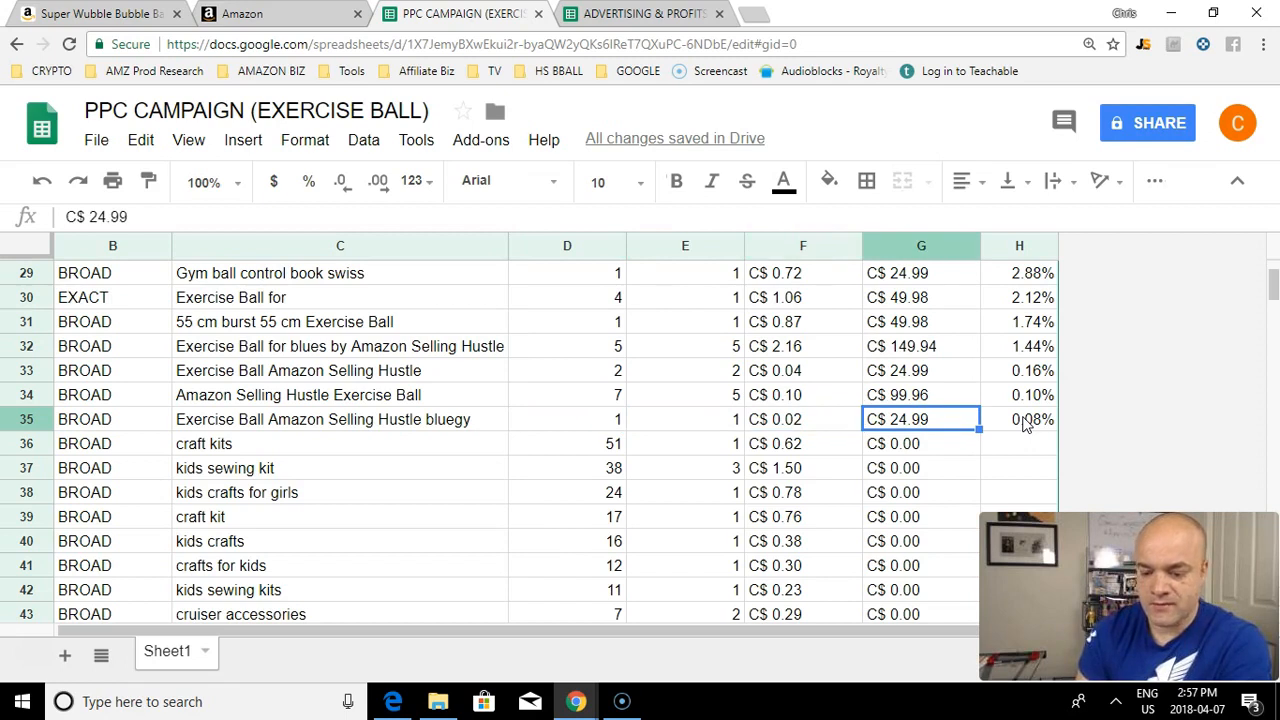
pyautogui.press('Left')
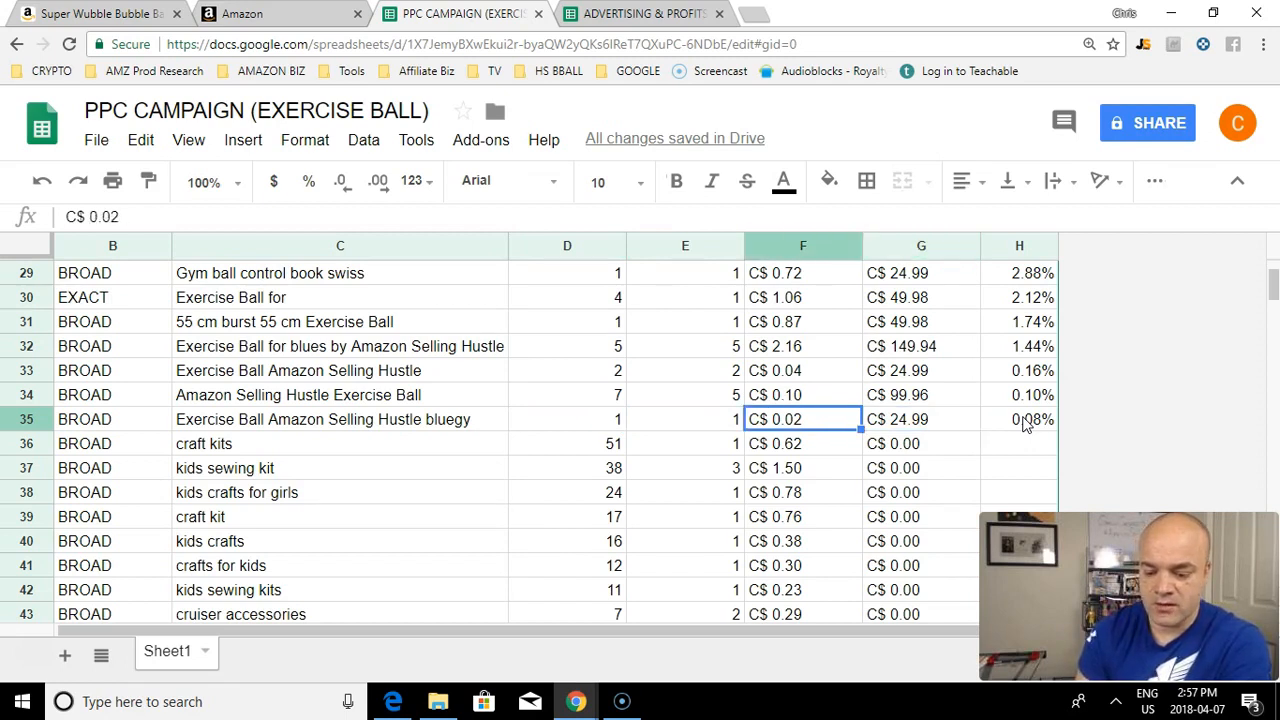
pyautogui.press('Right')
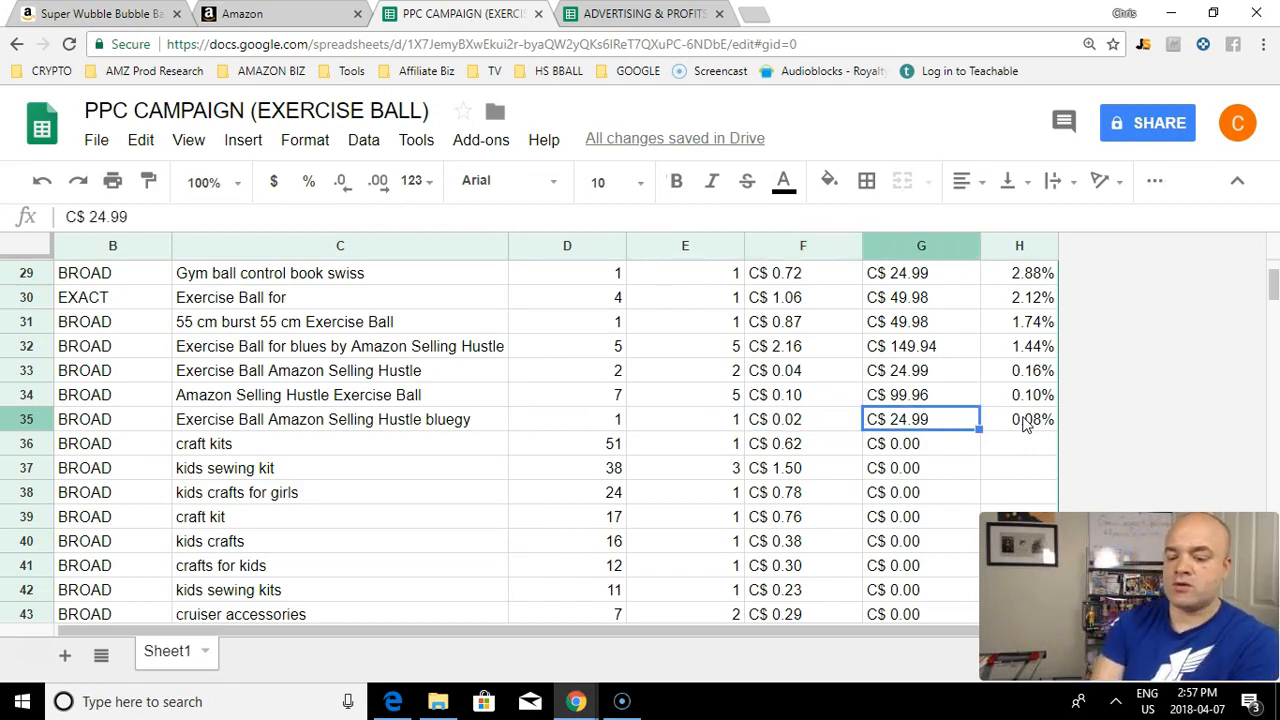
pyautogui.press('Right')
pyautogui.click(1177, 423)
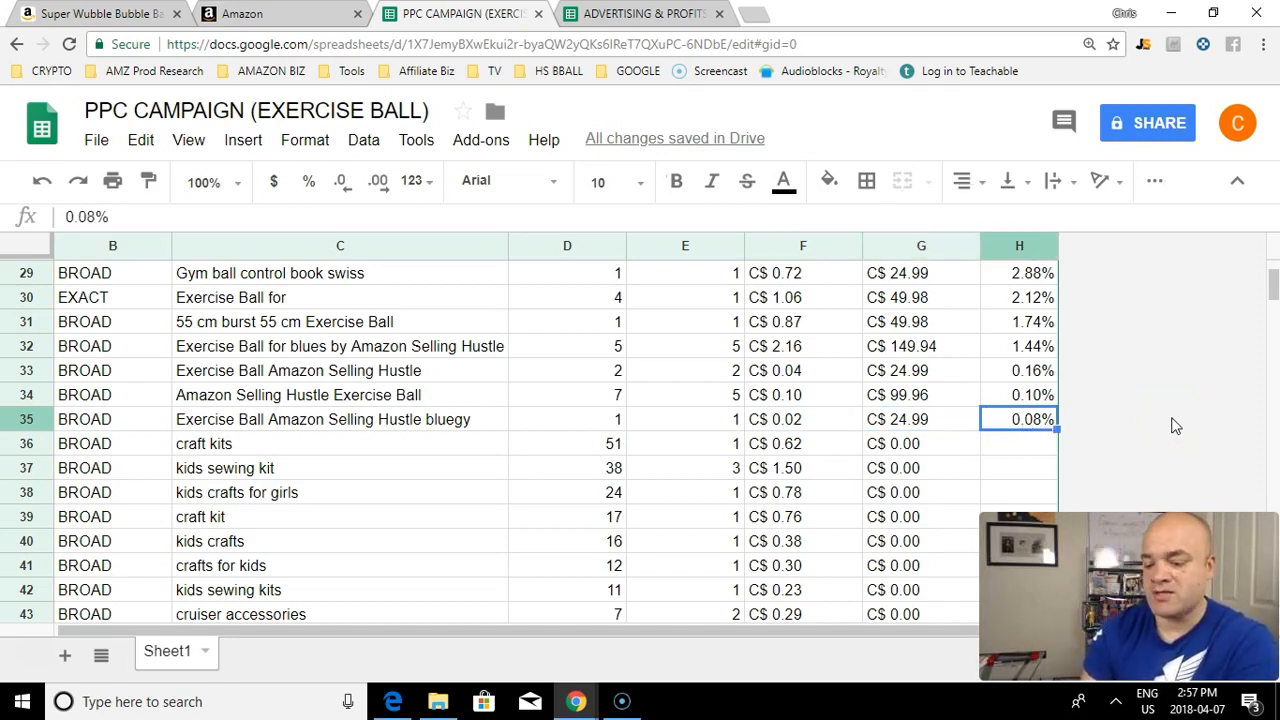
# Step: Review the ACOS column upward from row 35 to the search term with the highest ACOS
pyautogui.press('Up')
pyautogui.press('Up')
pyautogui.press('Up')
pyautogui.press('Up')
pyautogui.press('Up')
pyautogui.press('Up')
pyautogui.press('Up')
pyautogui.press('Up')
pyautogui.press('Up')
pyautogui.press('Up')
pyautogui.press('Up')
pyautogui.press('Up')
pyautogui.press('Up')
pyautogui.press('Up')
pyautogui.press('Up')
pyautogui.press('Up')
pyautogui.press('Up')
pyautogui.press('Up')
pyautogui.press('Up')
pyautogui.press('Up')
pyautogui.press('Up')
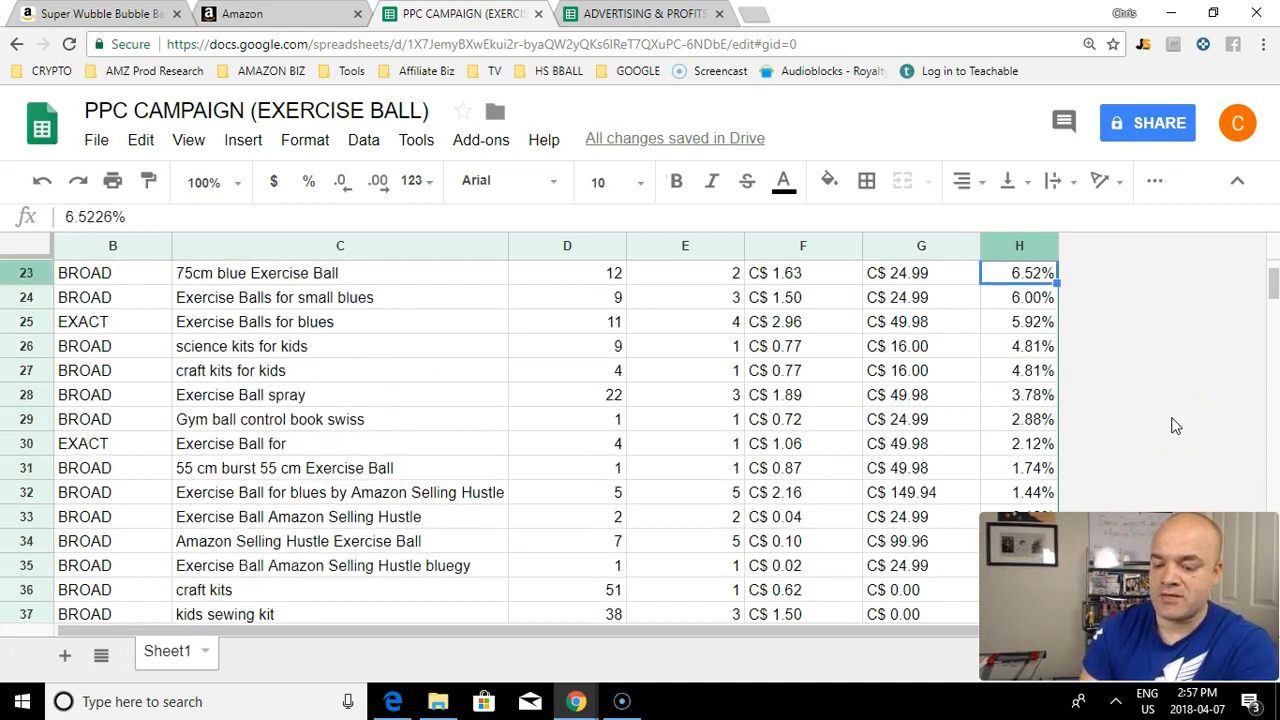
pyautogui.press('Down')
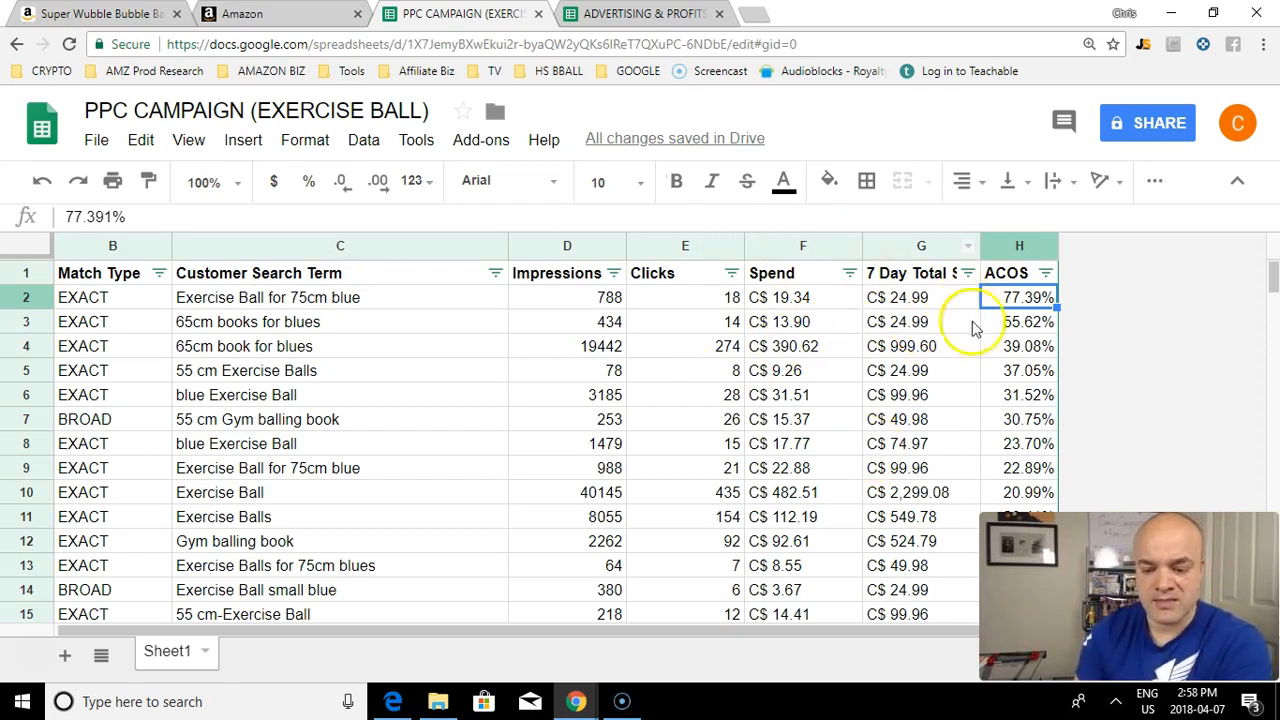
# Step: Switch to the ADVERTISING & PROFITS CALCULATOR spreadsheet and enter the title EXERCISE BALL in cell A1
pyautogui.click(604, 26)
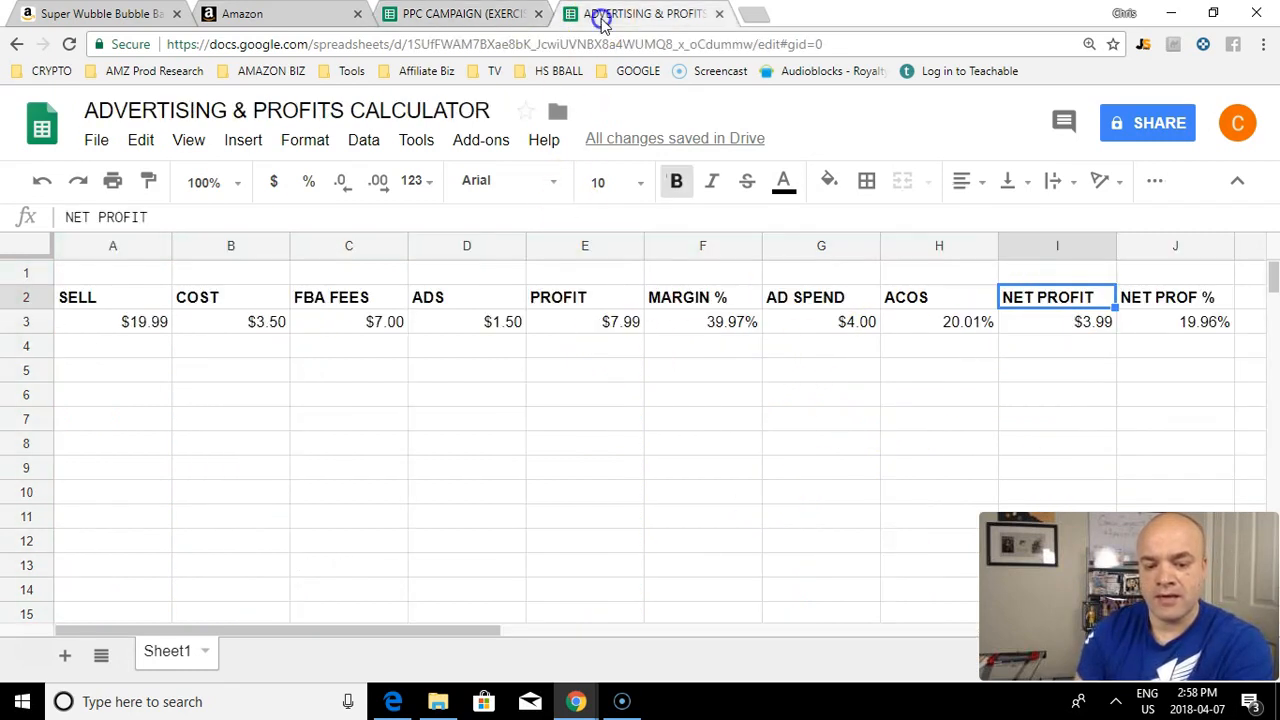
pyautogui.click(68, 369)
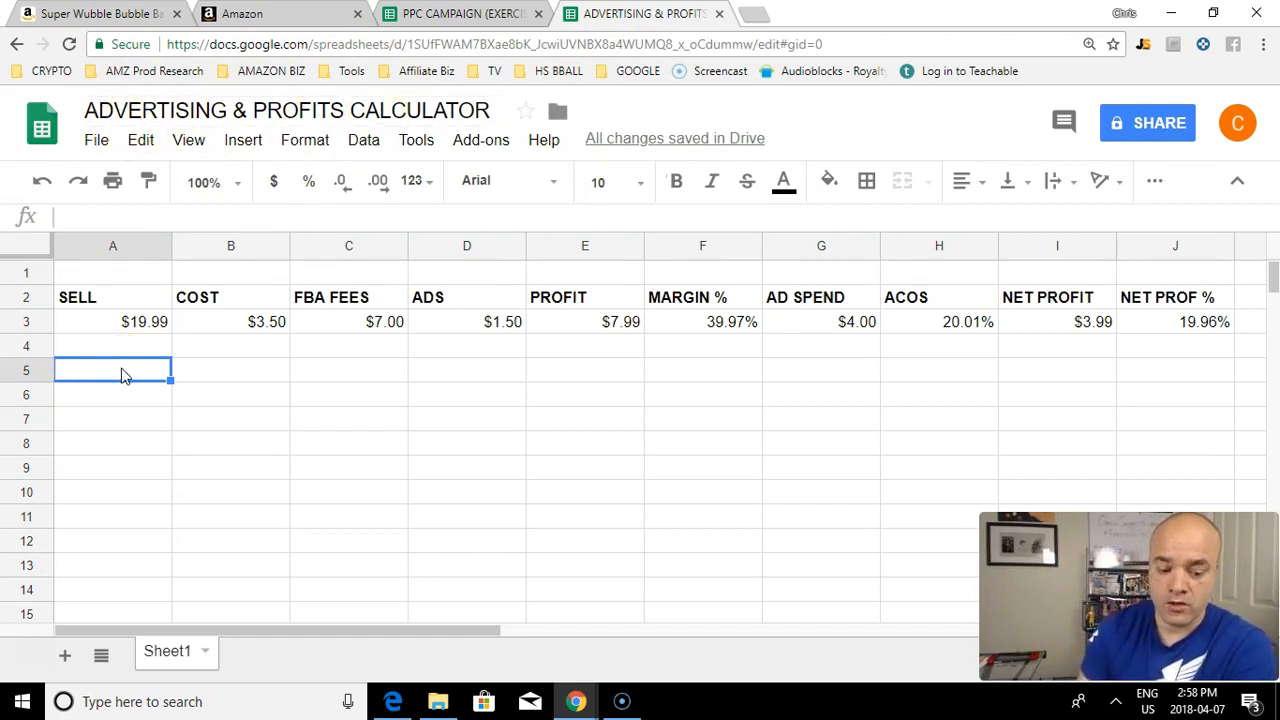
pyautogui.press('Up')
pyautogui.press('Up')
pyautogui.press('Up')
pyautogui.press('Up')
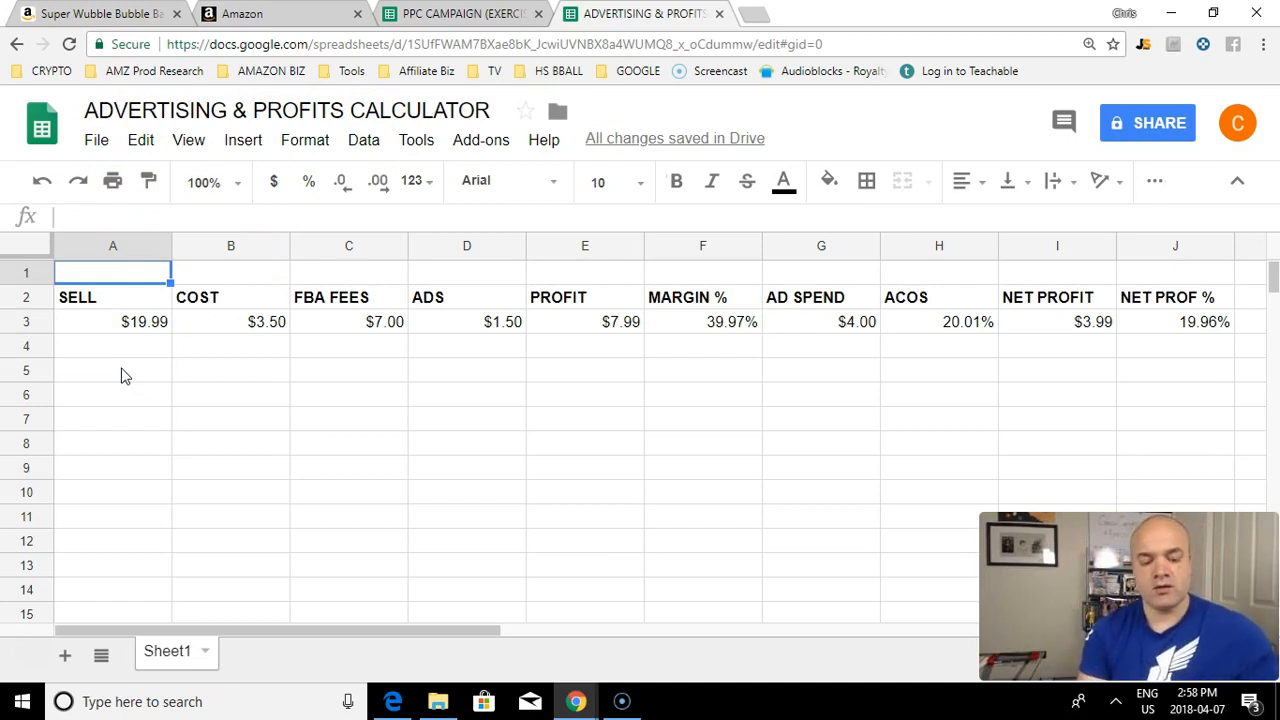
pyautogui.write('EXCERCISE BALL')
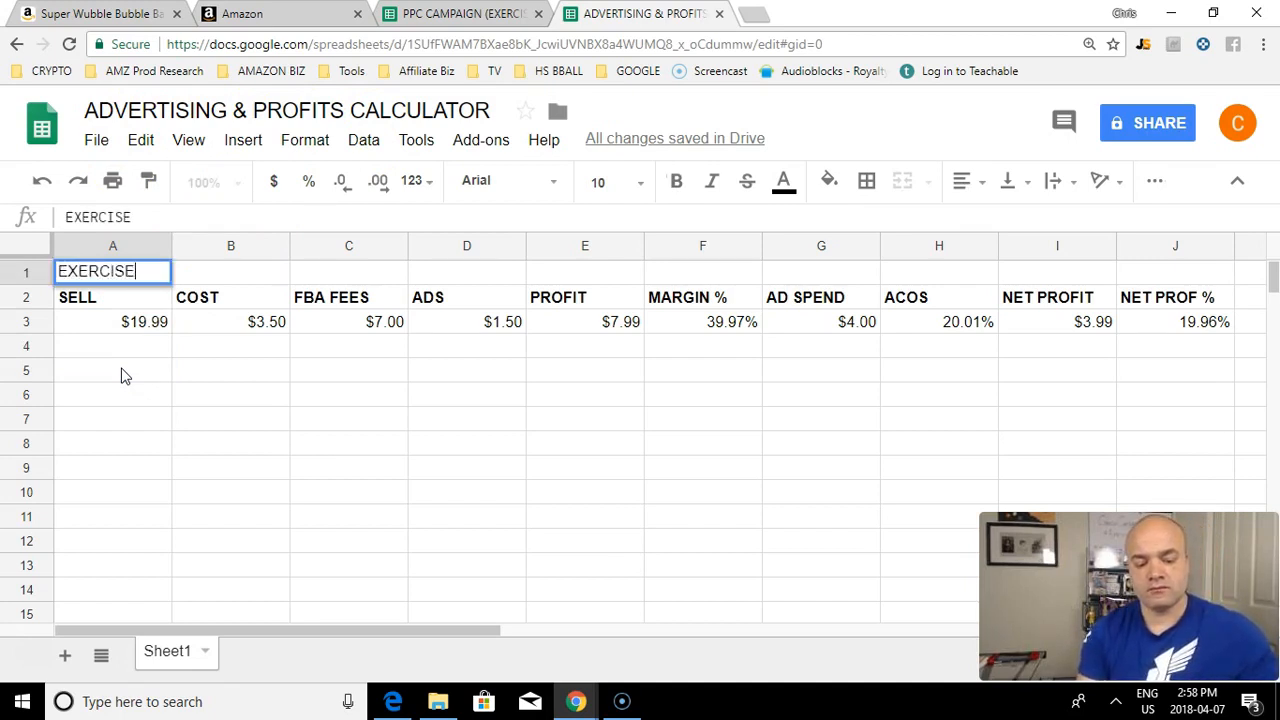
pyautogui.press('Return')
pyautogui.press('Return')
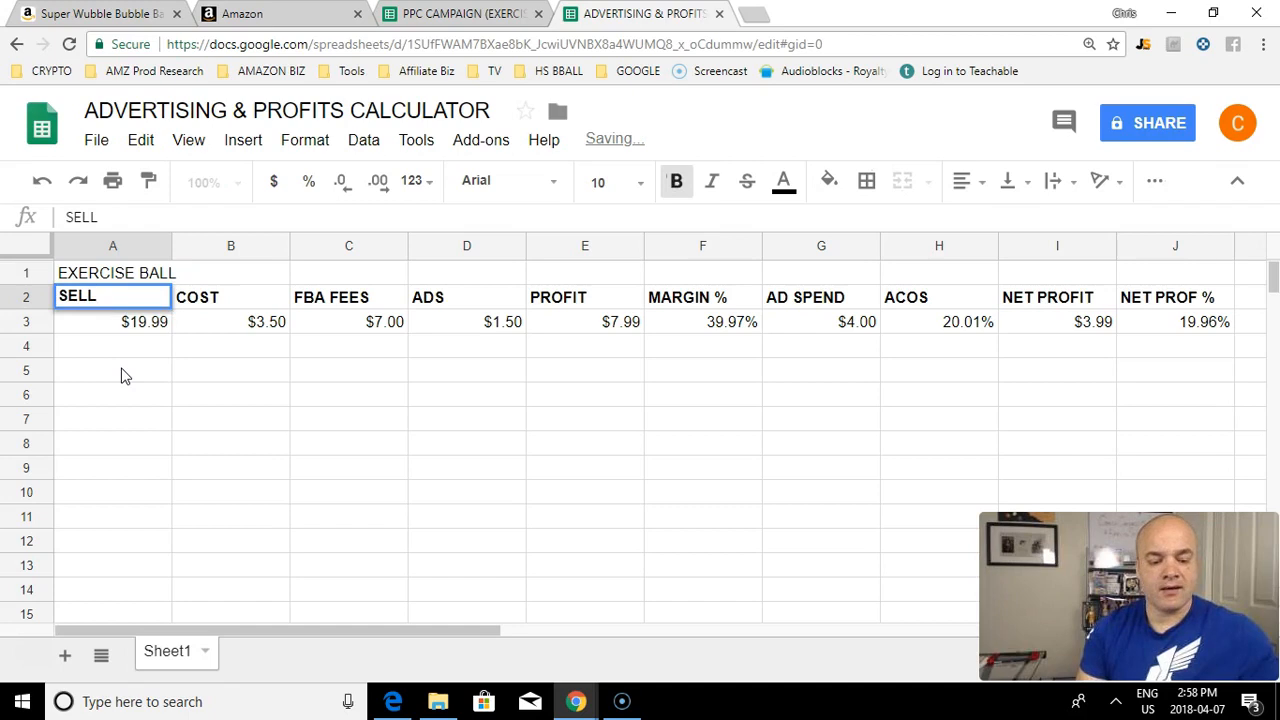
pyautogui.press('Escape')
# Step: Make the EXERCISE BALL title in A1 bold and give its cell a yellow fill
pyautogui.press('Up')
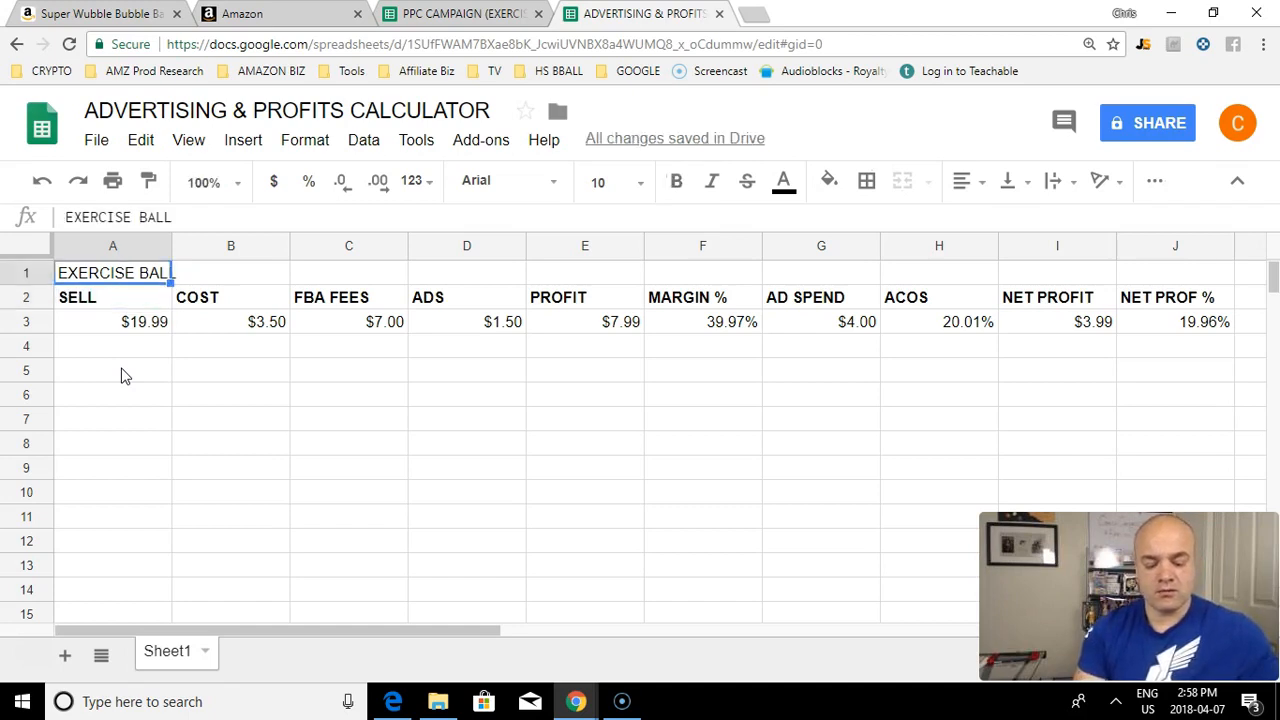
pyautogui.press('Down')
pyautogui.press('Up')
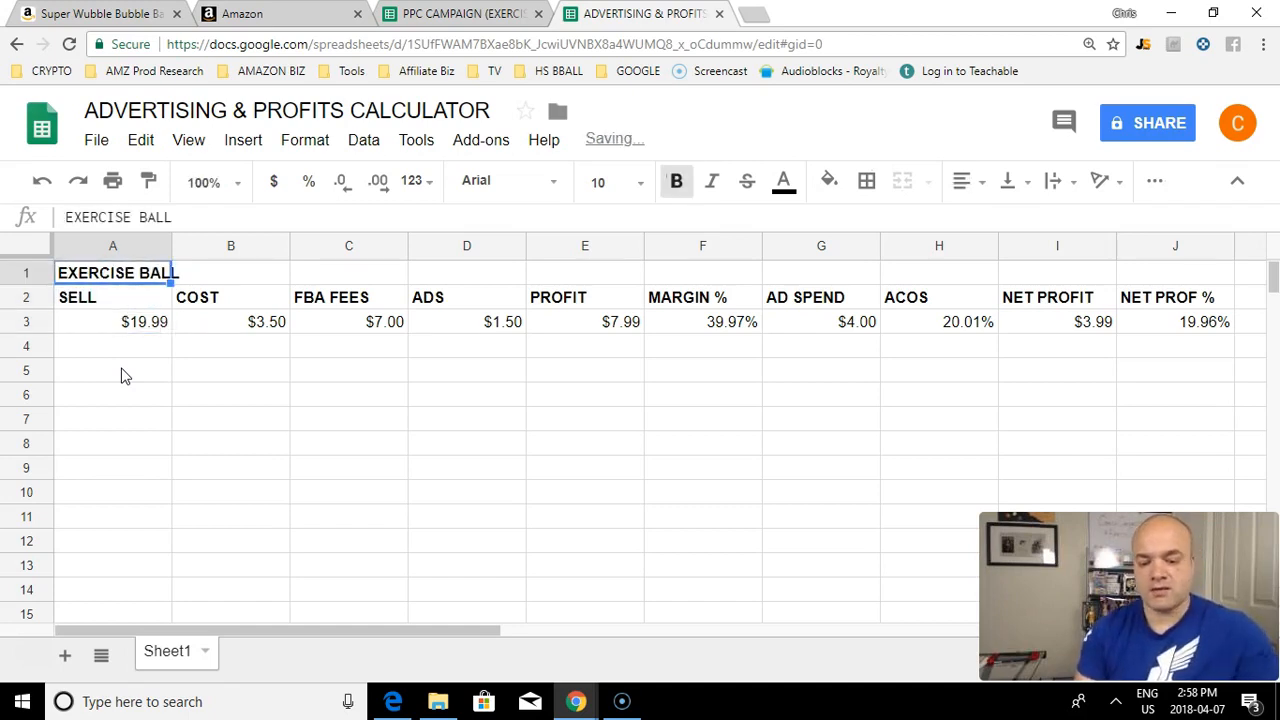
pyautogui.click(843, 189)
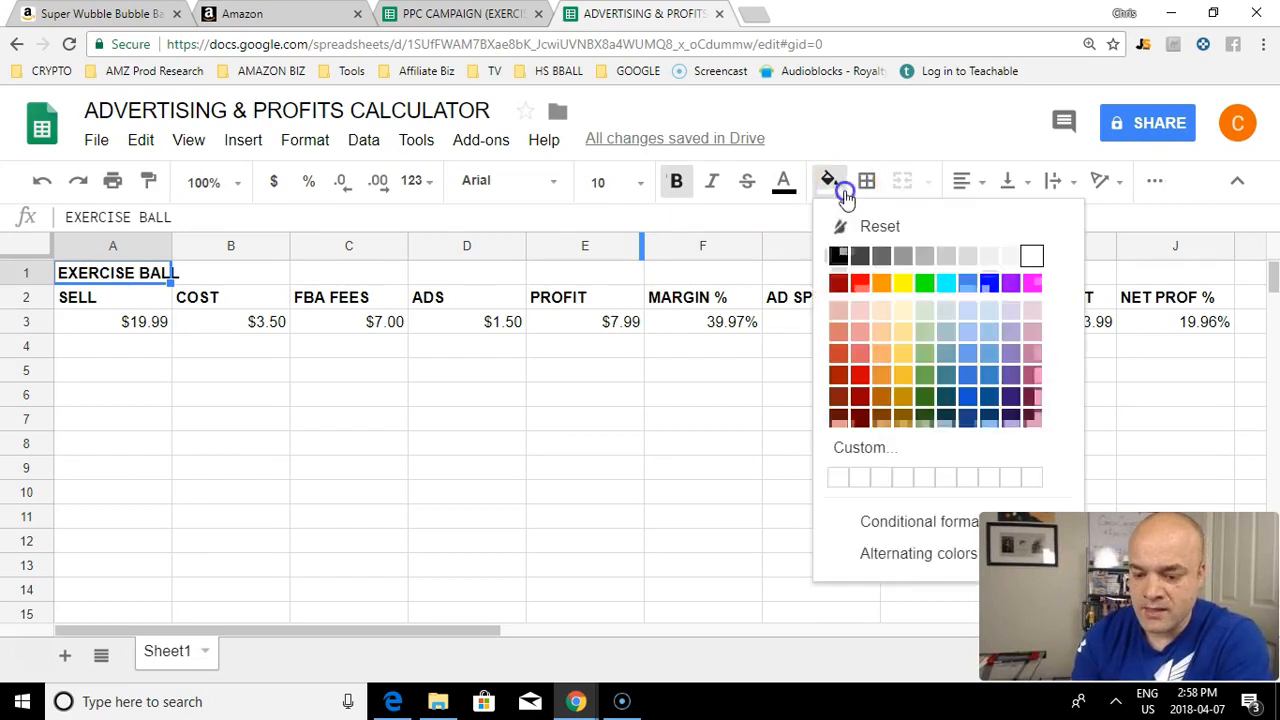
pyautogui.click(903, 285)
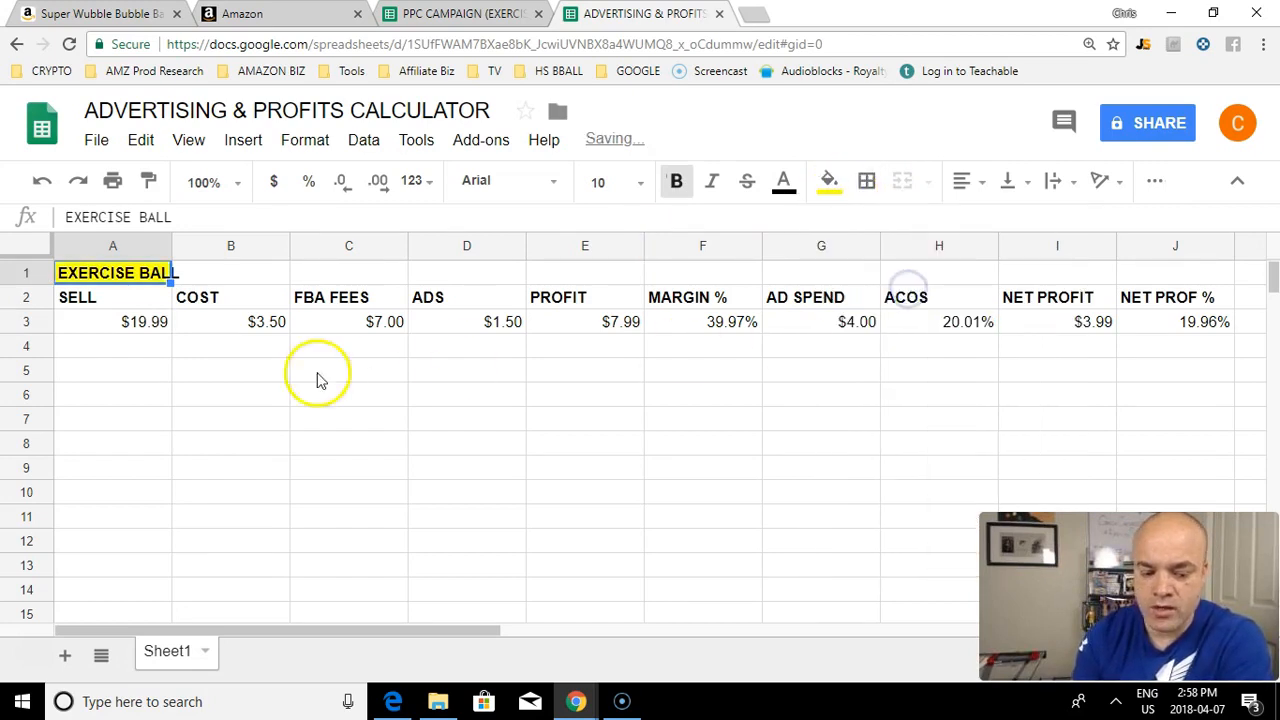
pyautogui.click(160, 372)
pyautogui.moveTo(172, 247); pyautogui.dragTo(172, 247)
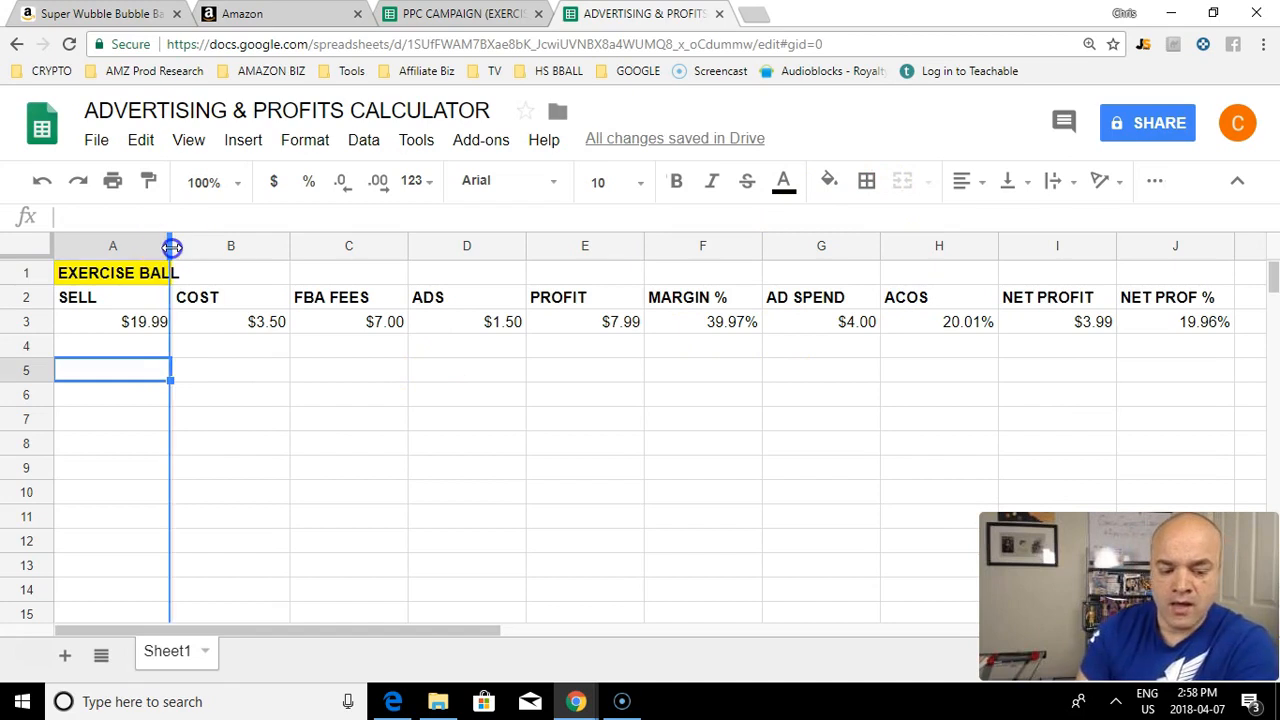
# Step: Set the SELL price in cell A3 to 22.99
pyautogui.click(150, 322)
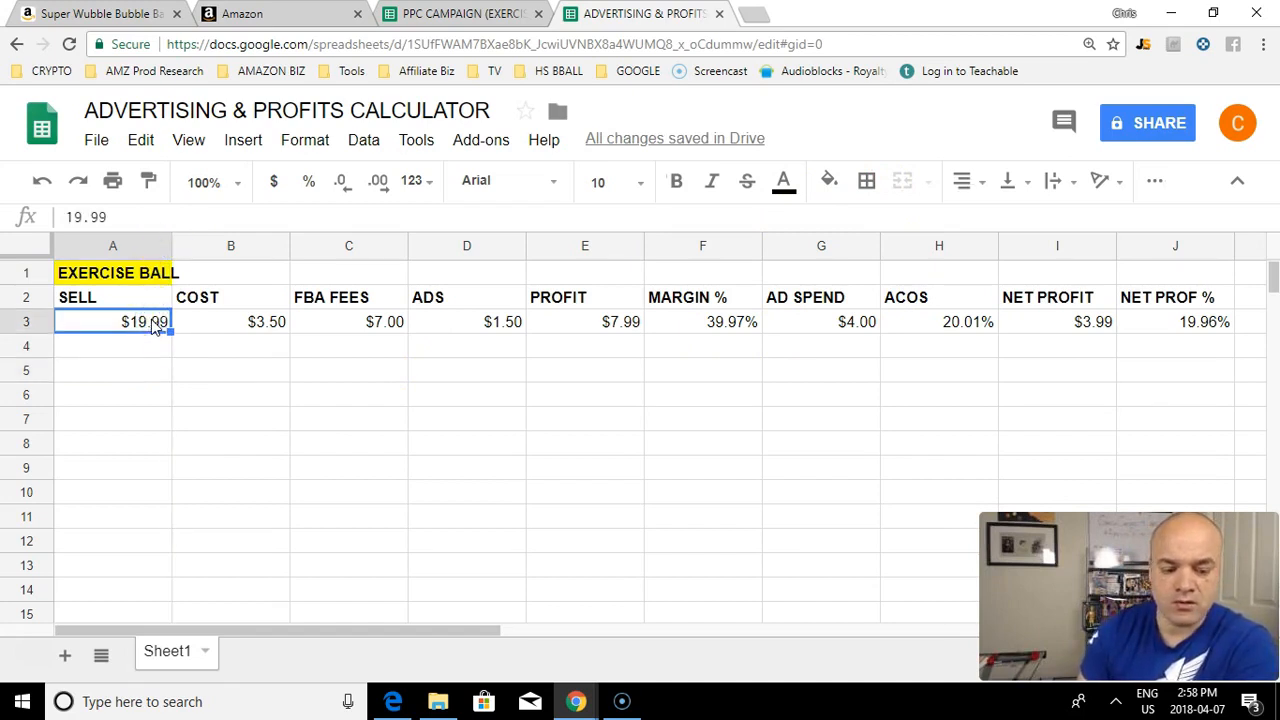
pyautogui.write('22.99')
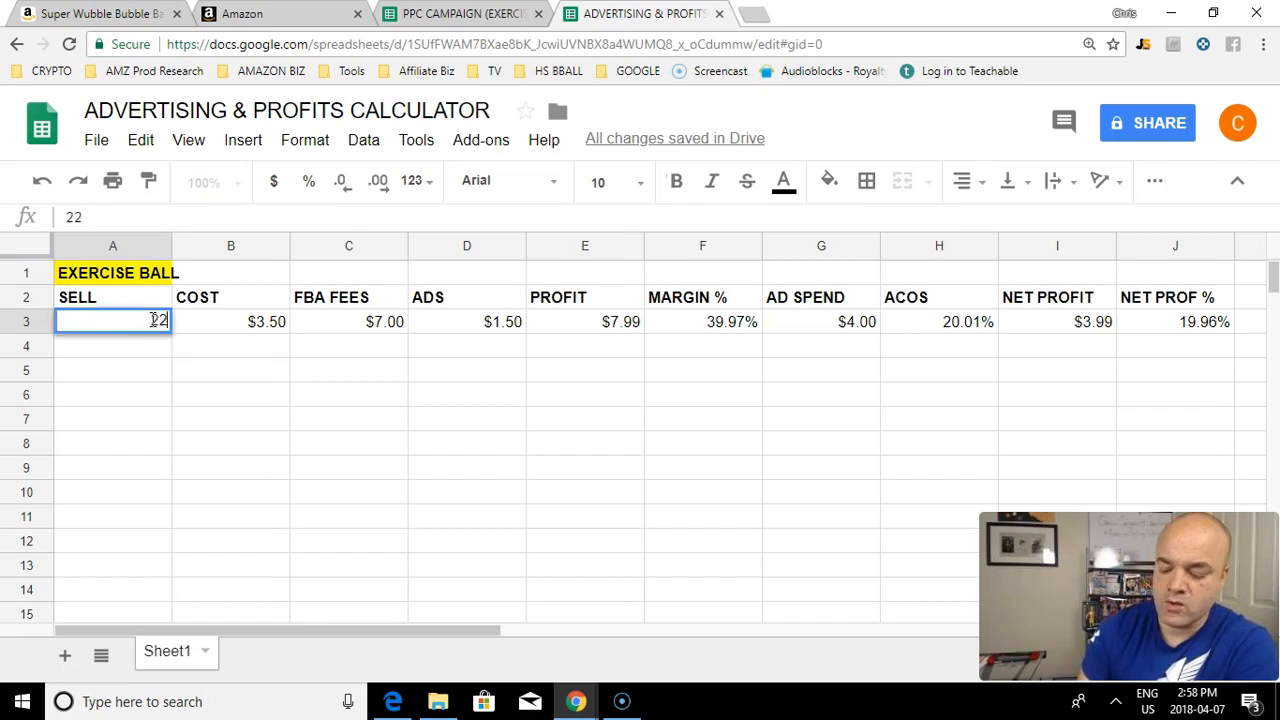
pyautogui.press('Return')
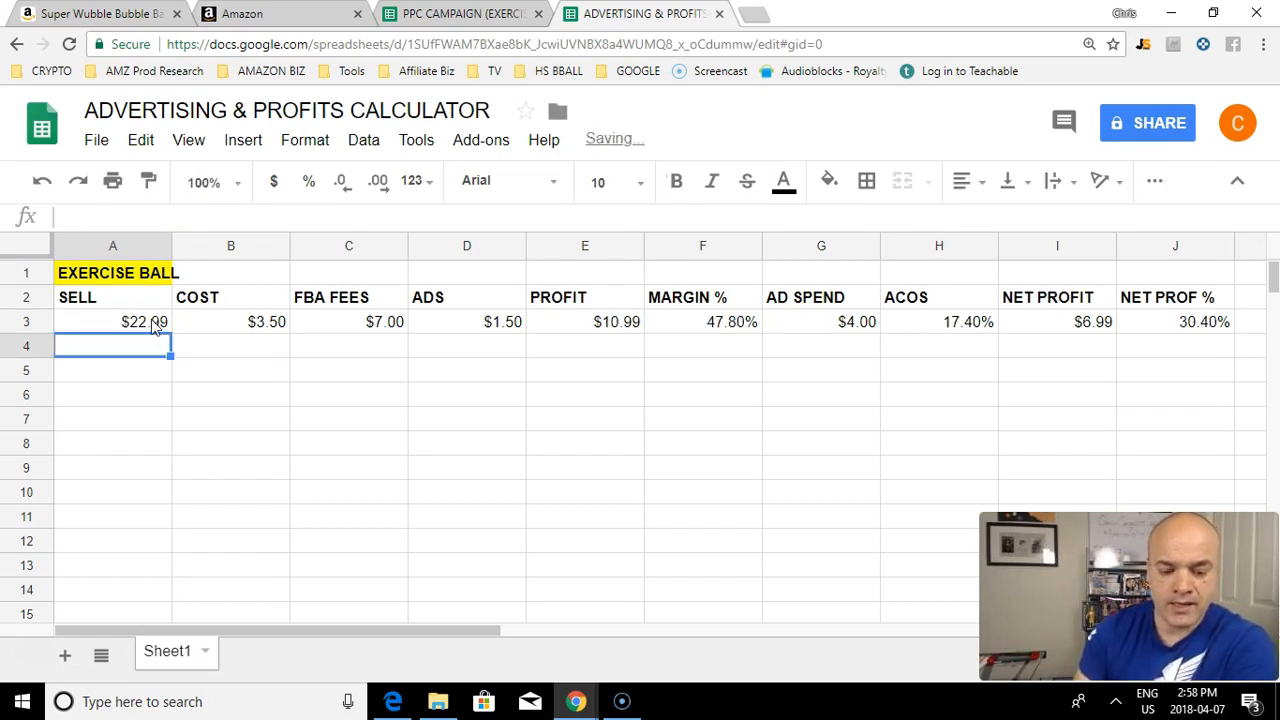
# Step: Rename the COST header in cell B2 as COST INC S/H
pyautogui.press('Up')
pyautogui.press('Right')
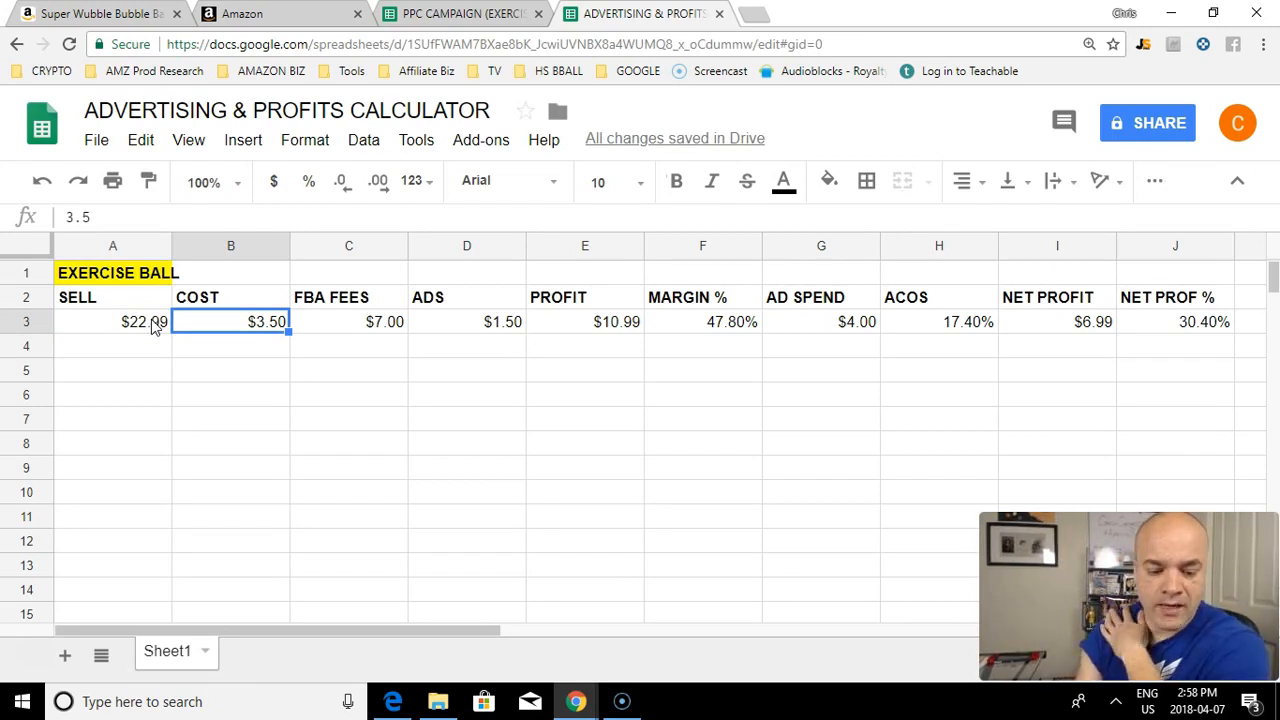
pyautogui.press('Left')
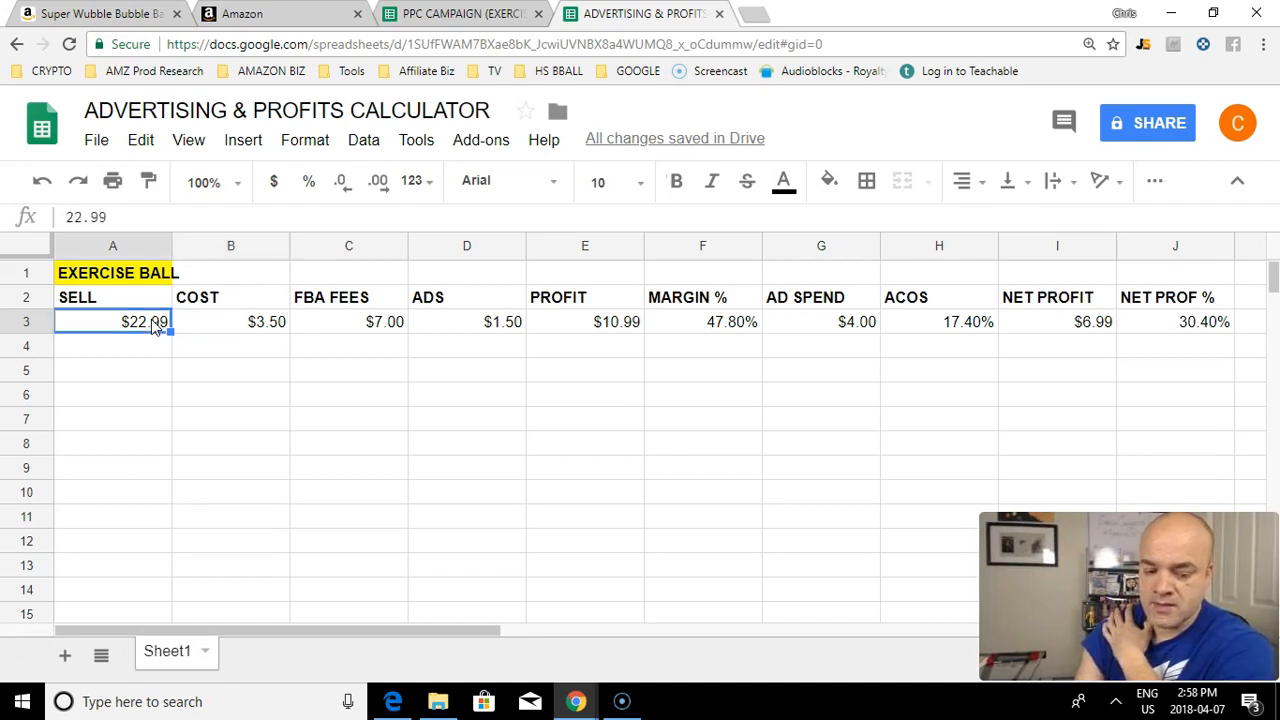
pyautogui.press('Up')
pyautogui.press('Right')
pyautogui.press('Return')
pyautogui.write('INC S')
pyautogui.write('HI')
pyautogui.press('BackSpace')
pyautogui.press('BackSpace')
pyautogui.write('/H')
pyautogui.press('Return')
# Step: Replace the cost header in cell B2 with LANDED COST
pyautogui.press('Up')
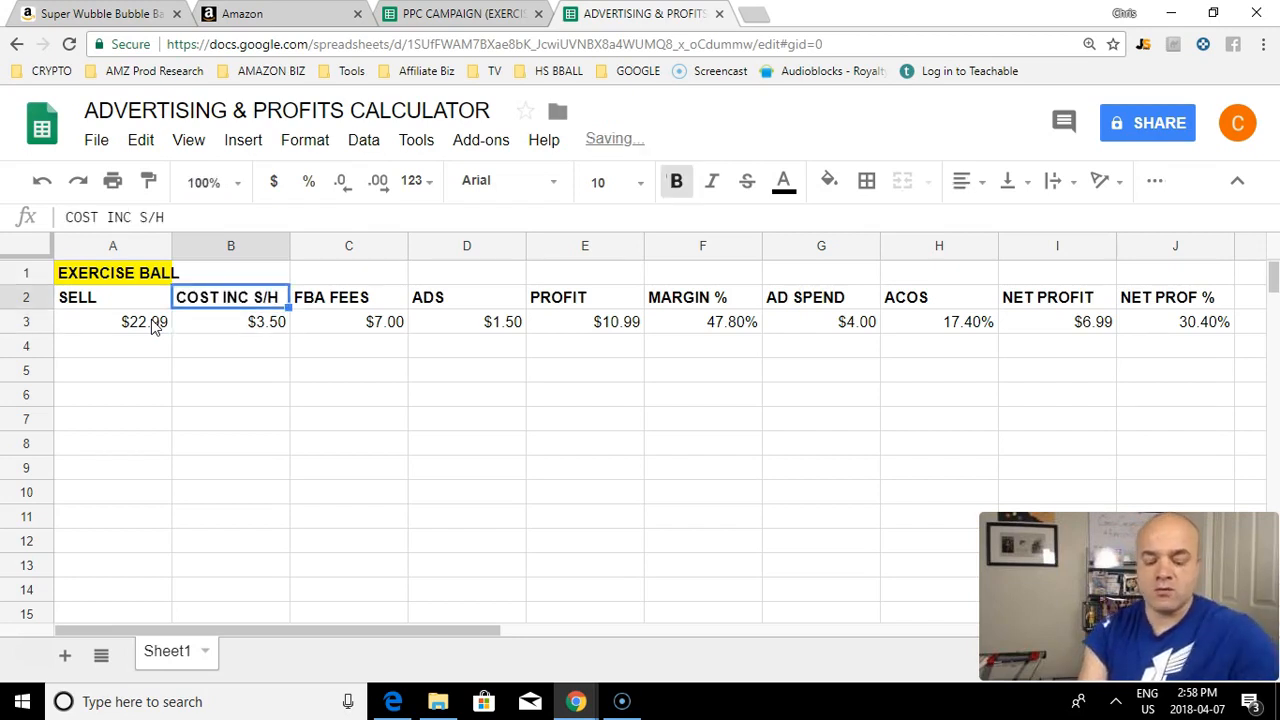
pyautogui.write('LANDED COST')
pyautogui.press('Tab')
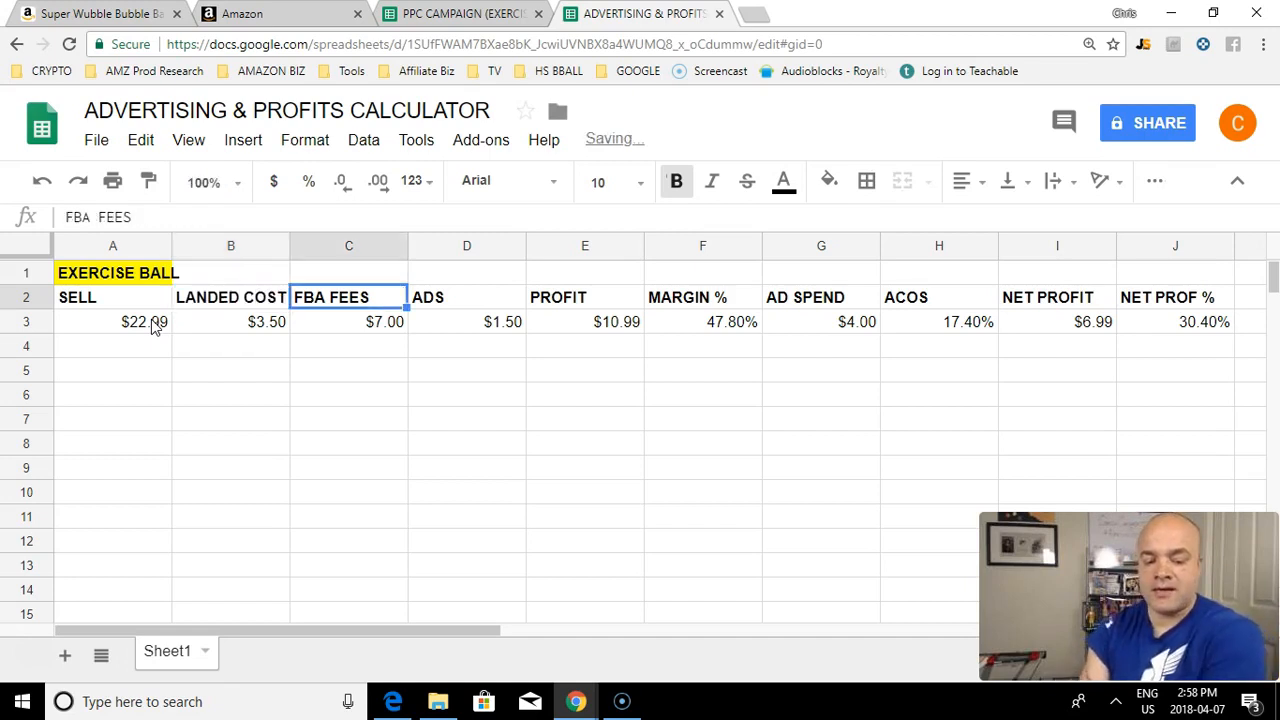
# Step: Review the SELL, LANDED COST, FBA FEES and ADS headers and their row 3 values in the calculator
pyautogui.press('Right')
pyautogui.press('Left')
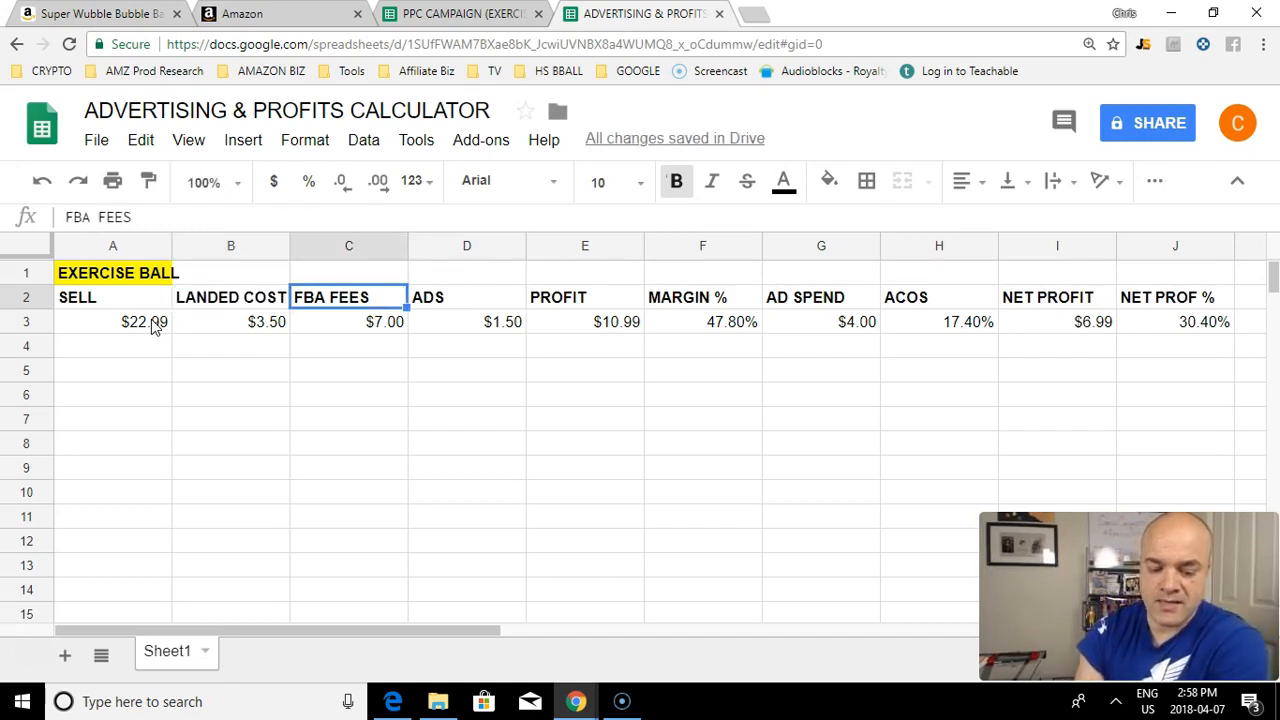
pyautogui.press('Right')
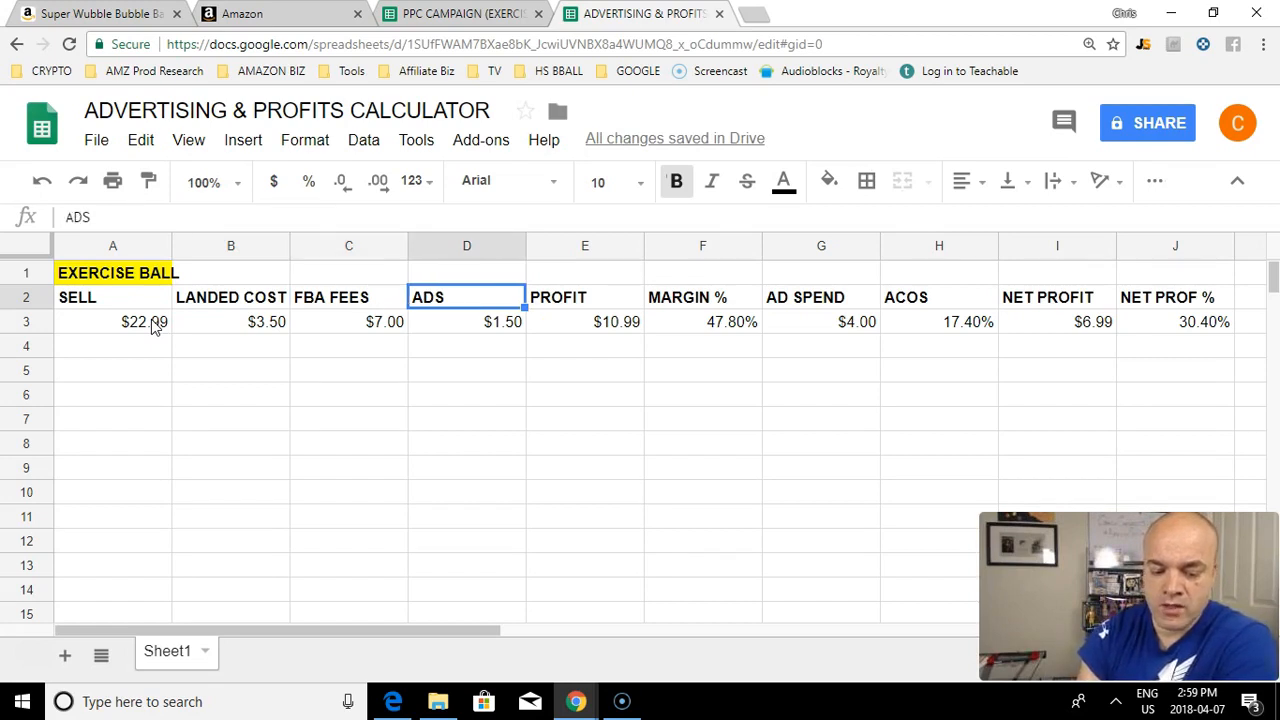
pyautogui.press('Down')
pyautogui.press('Left')
pyautogui.press('Left')
pyautogui.press('Left')
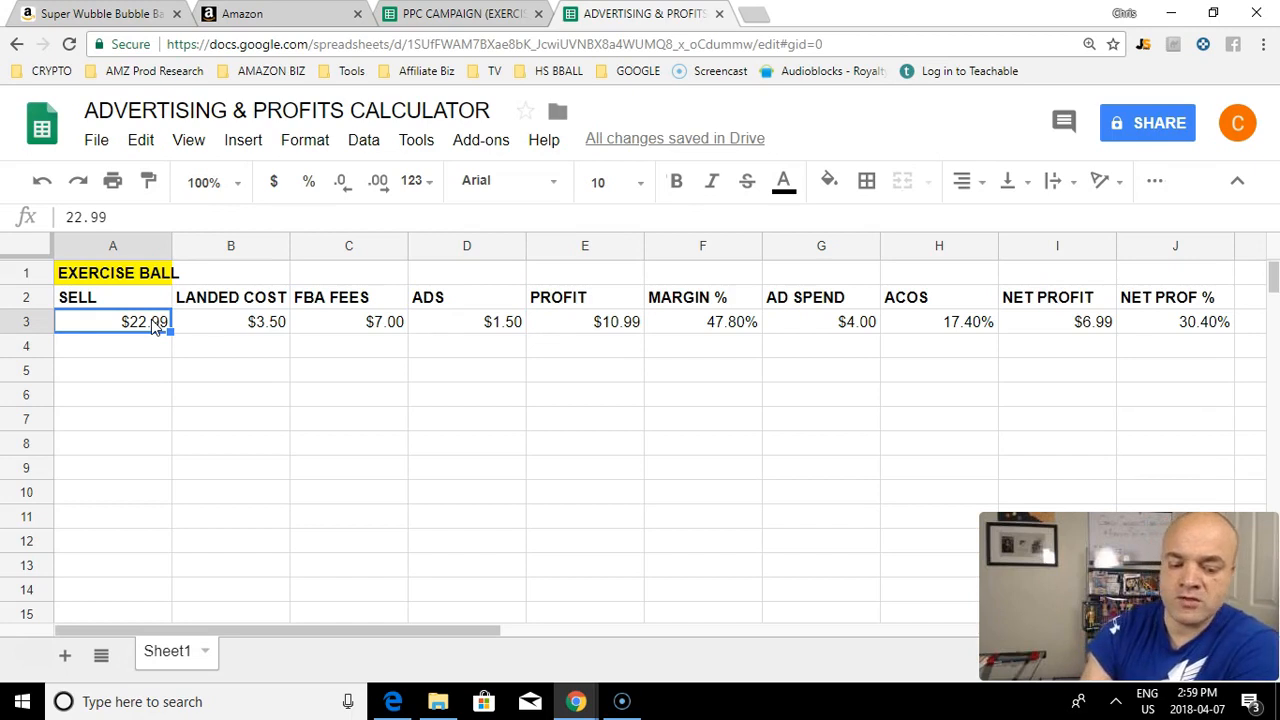
pyautogui.press('Right')
pyautogui.press('Right')
pyautogui.press('Right')
pyautogui.press('Left')
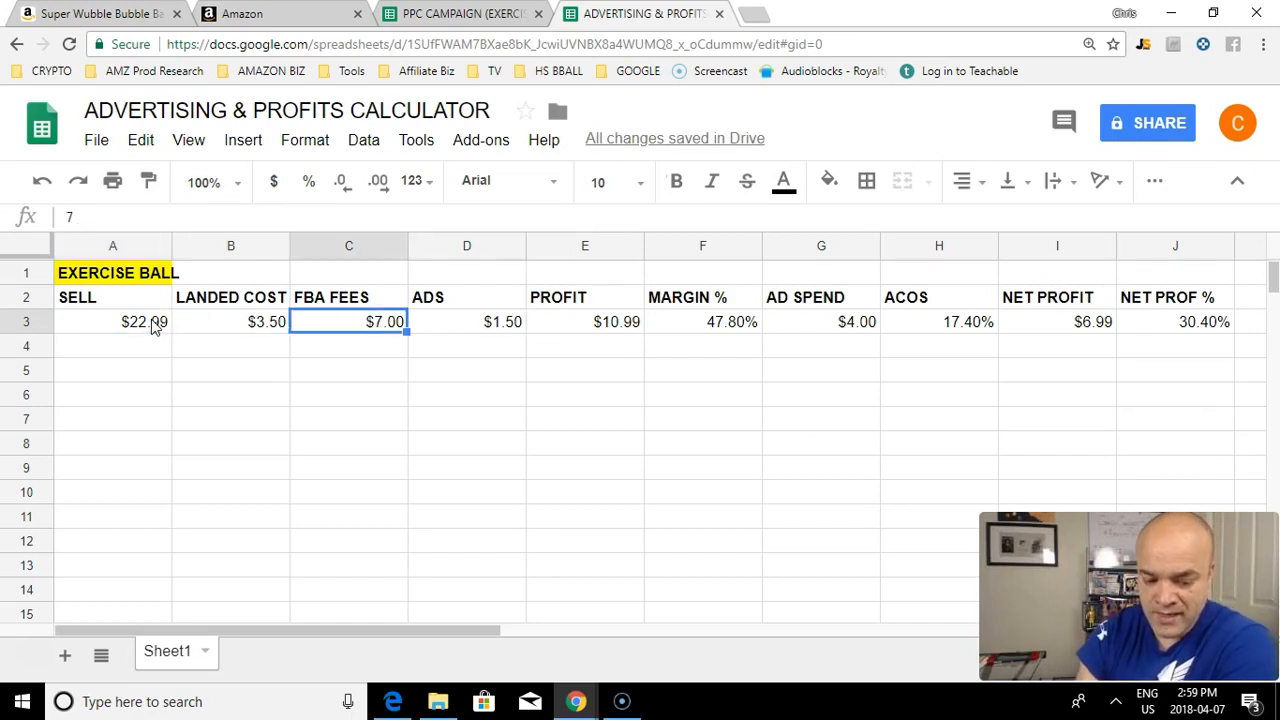
pyautogui.press('Left')
pyautogui.press('Left')
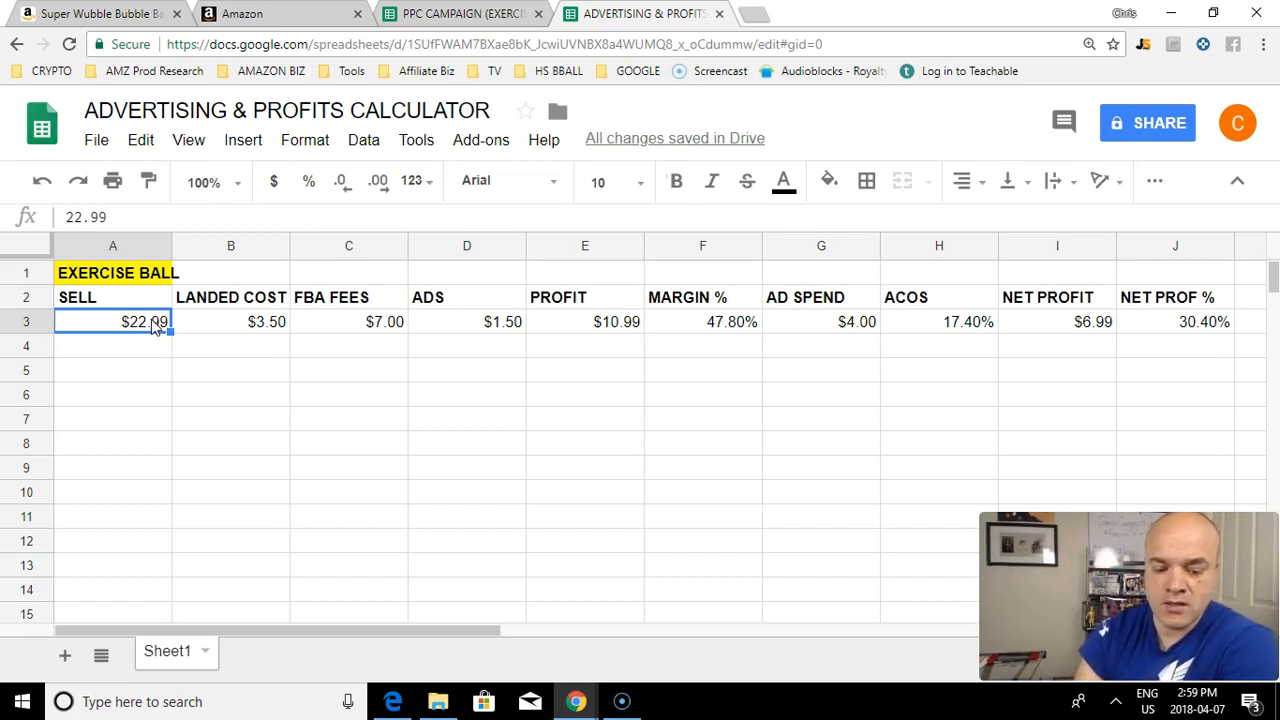
pyautogui.press('Right')
pyautogui.press('Right')
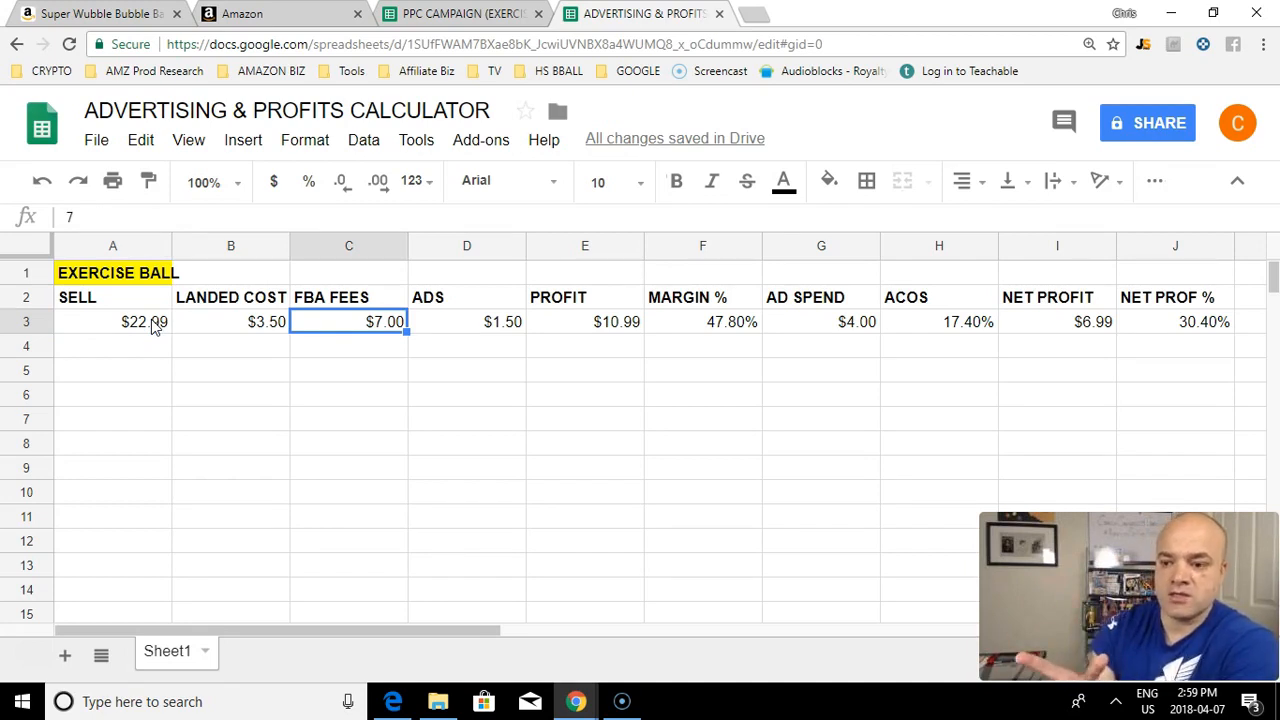
# Step: Set the FBA FEES value in cell C3 to 7.5
pyautogui.write('7.5')
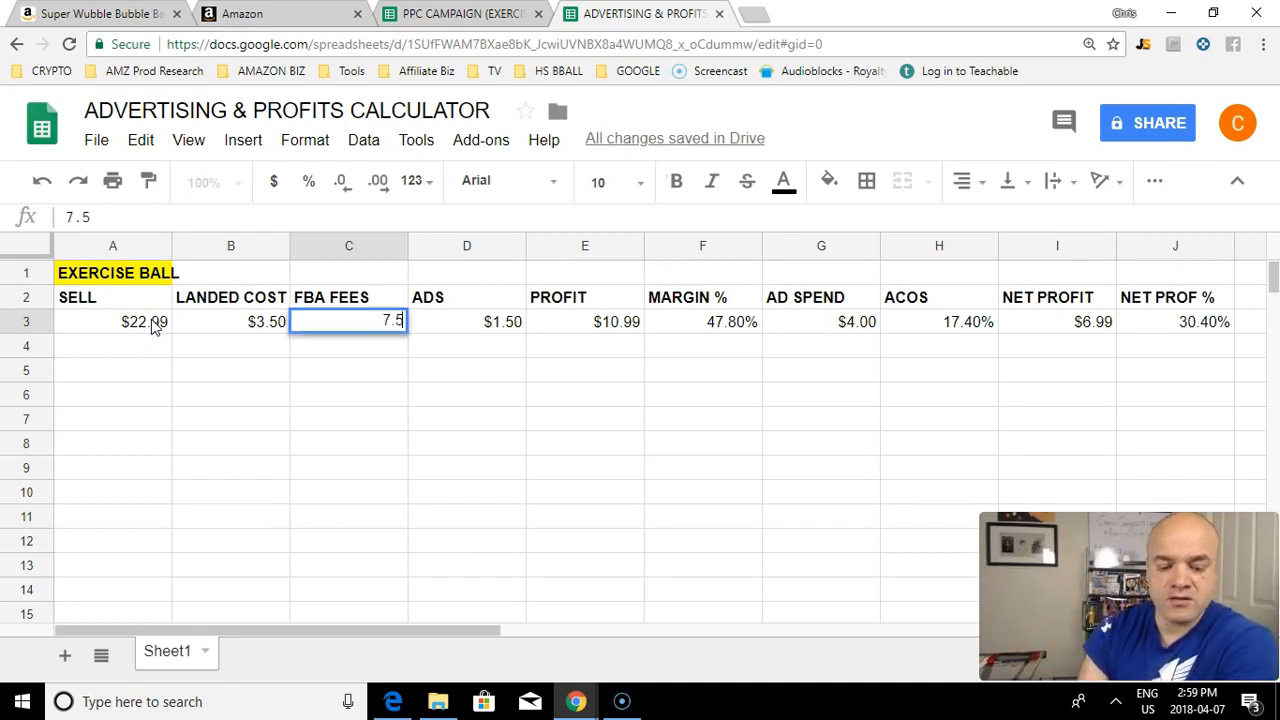
pyautogui.press('Tab')
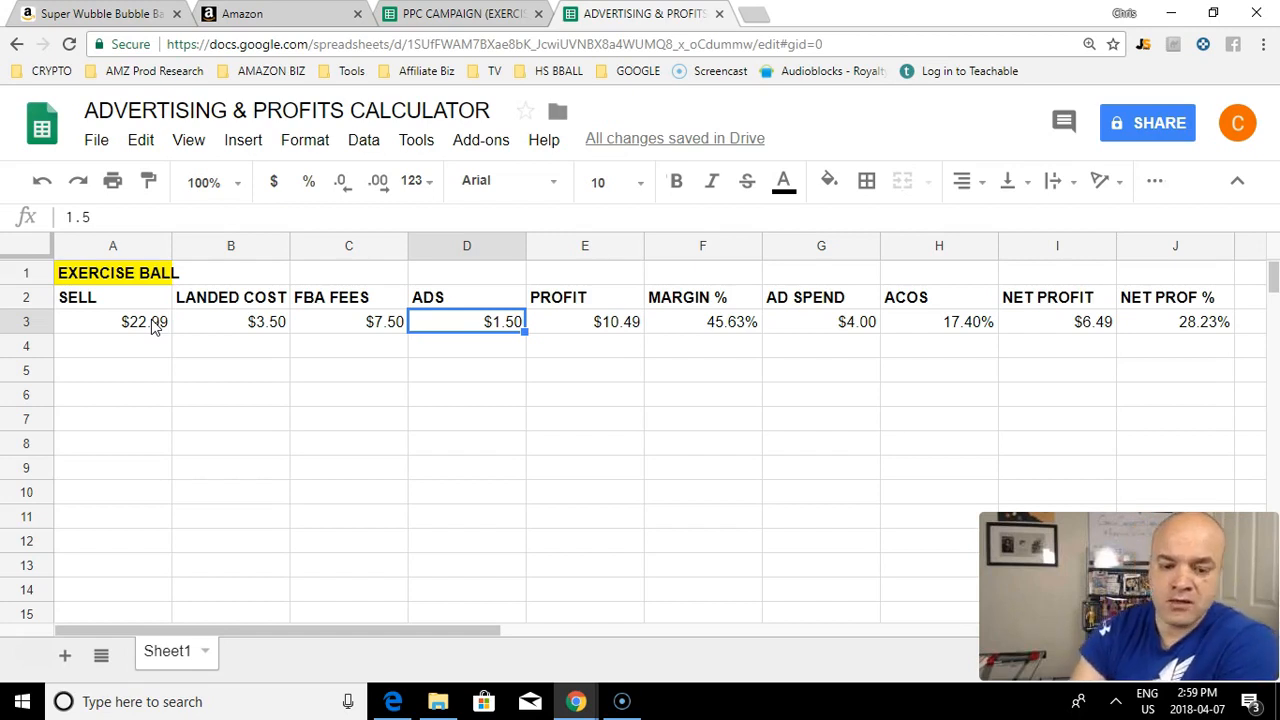
# Step: In Seller Central's Campaign Manager, replace the Impressions metric with CPC above the campaign graph
pyautogui.click(300, 13)
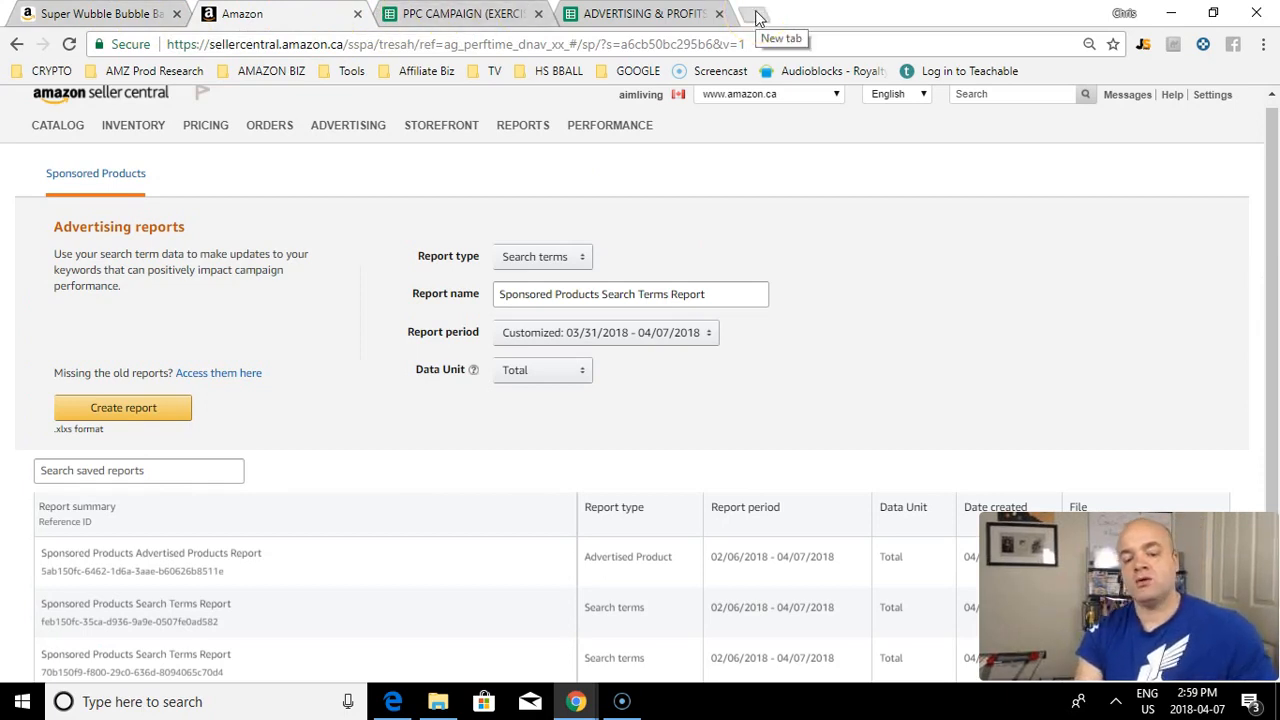
pyautogui.rightClick(344, 125)
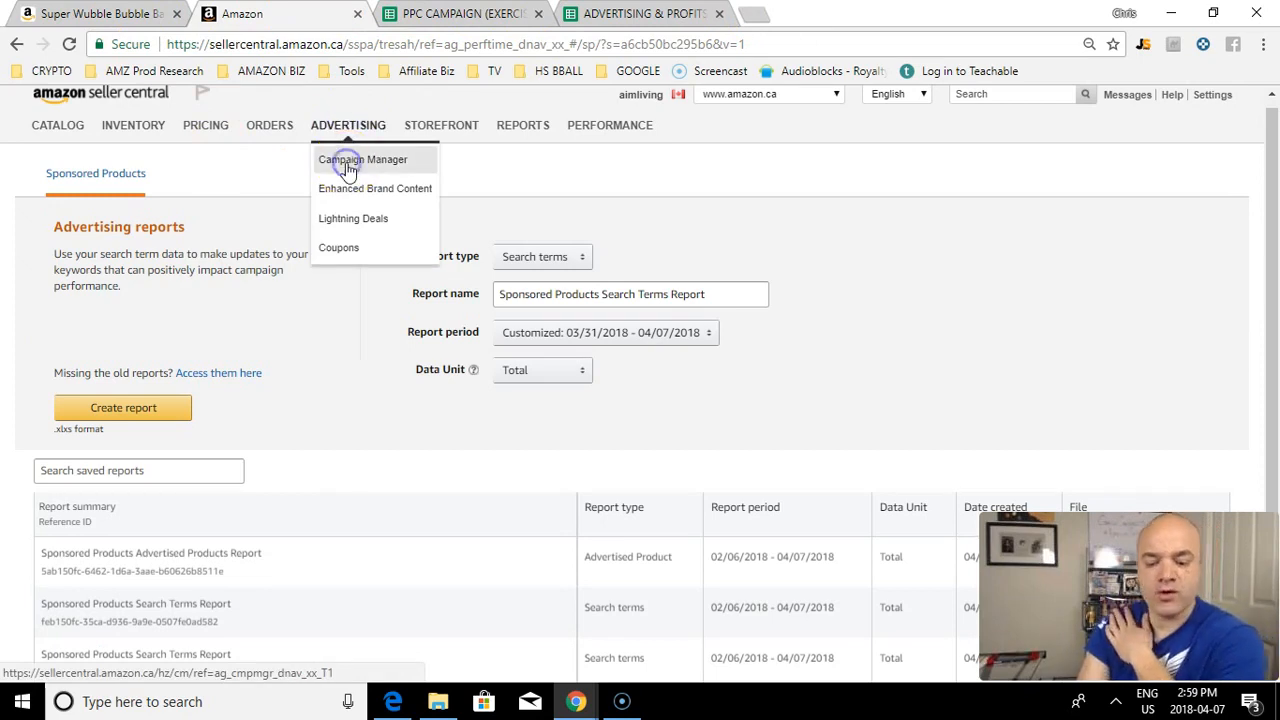
pyautogui.click(346, 161)
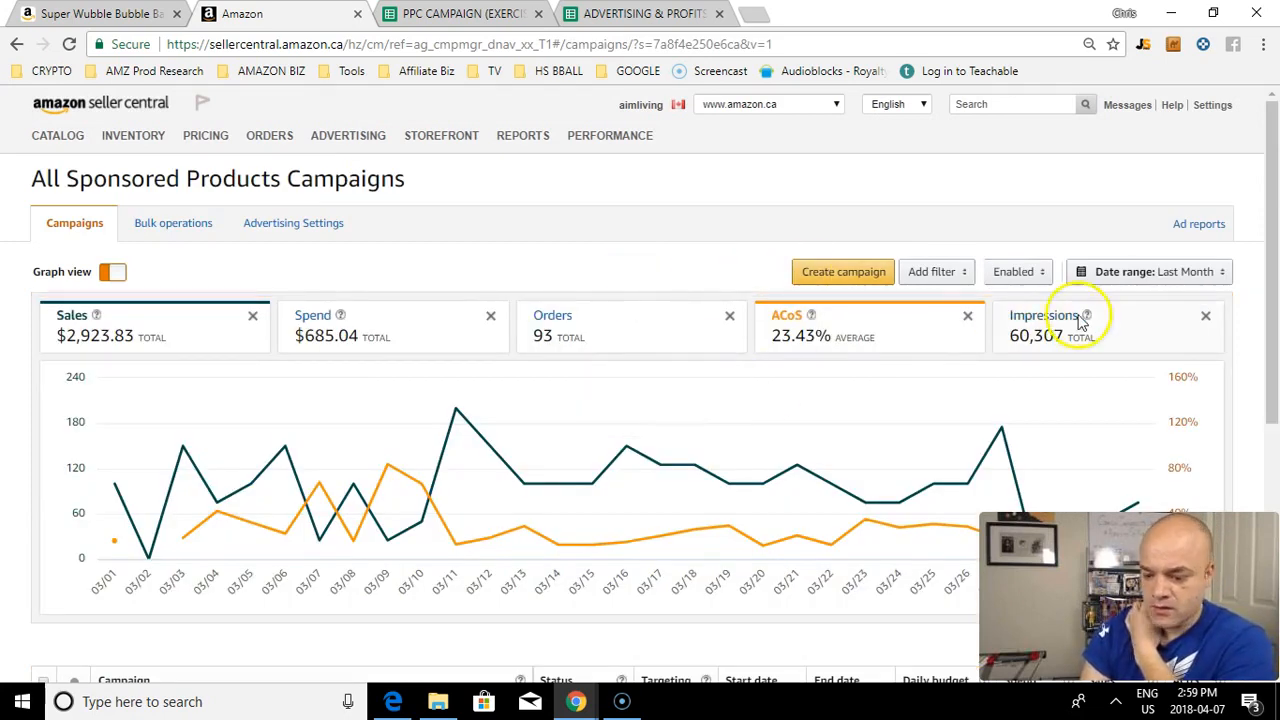
pyautogui.click(1207, 318)
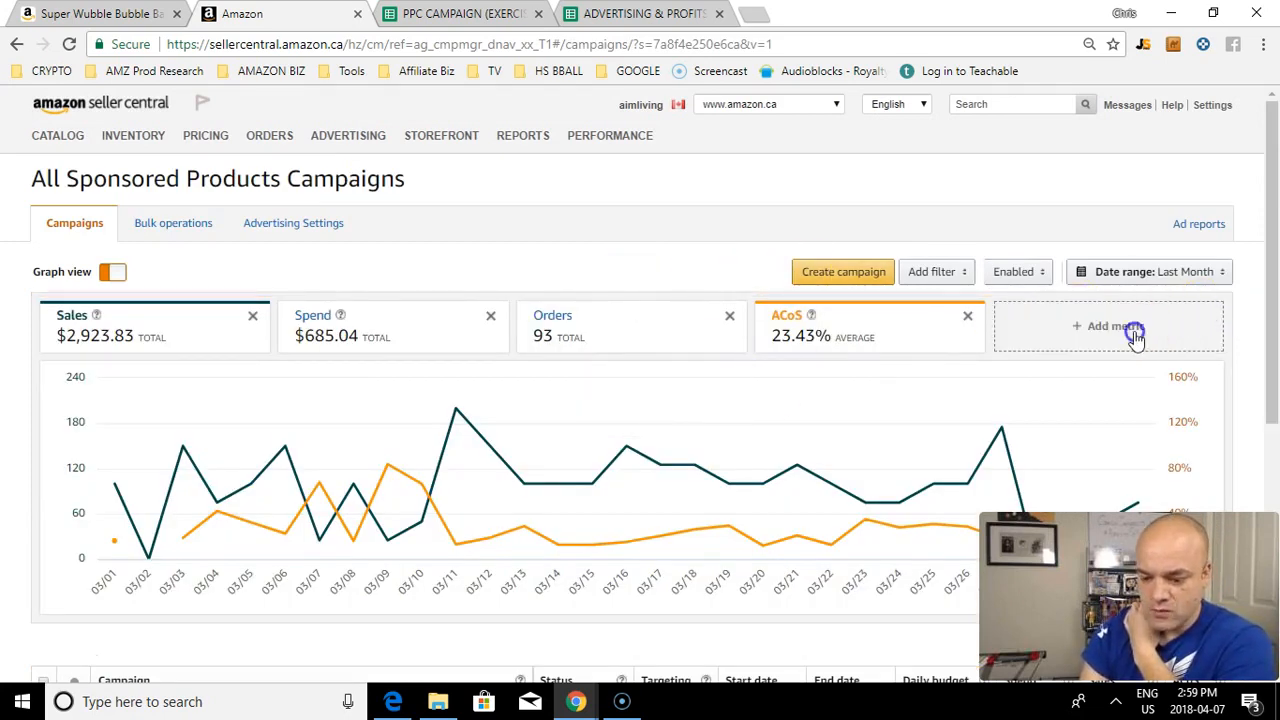
pyautogui.click(1135, 336)
pyautogui.click(860, 403)
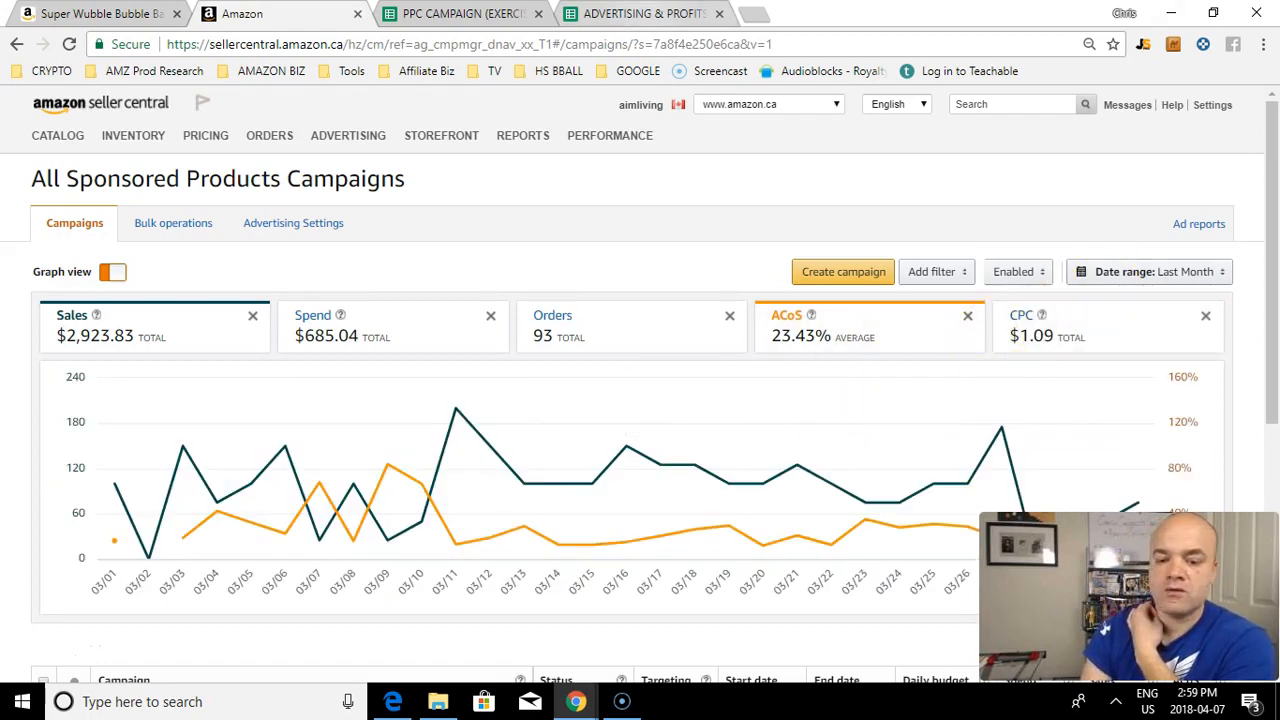
# Step: Return to the ADVERTISING & PROFITS CALCULATOR sheet and set the ADS value in cell D3 to 1.09
pyautogui.click(640, 13)
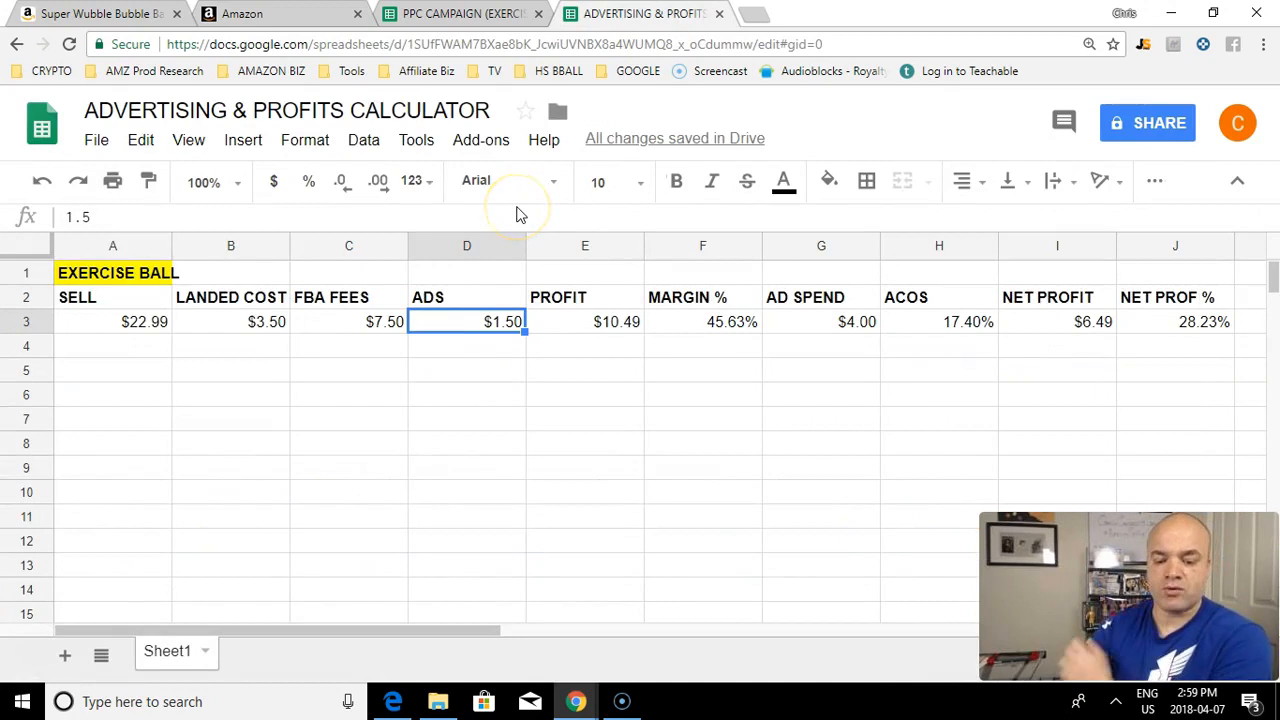
pyautogui.write('1.09')
pyautogui.press('Return')
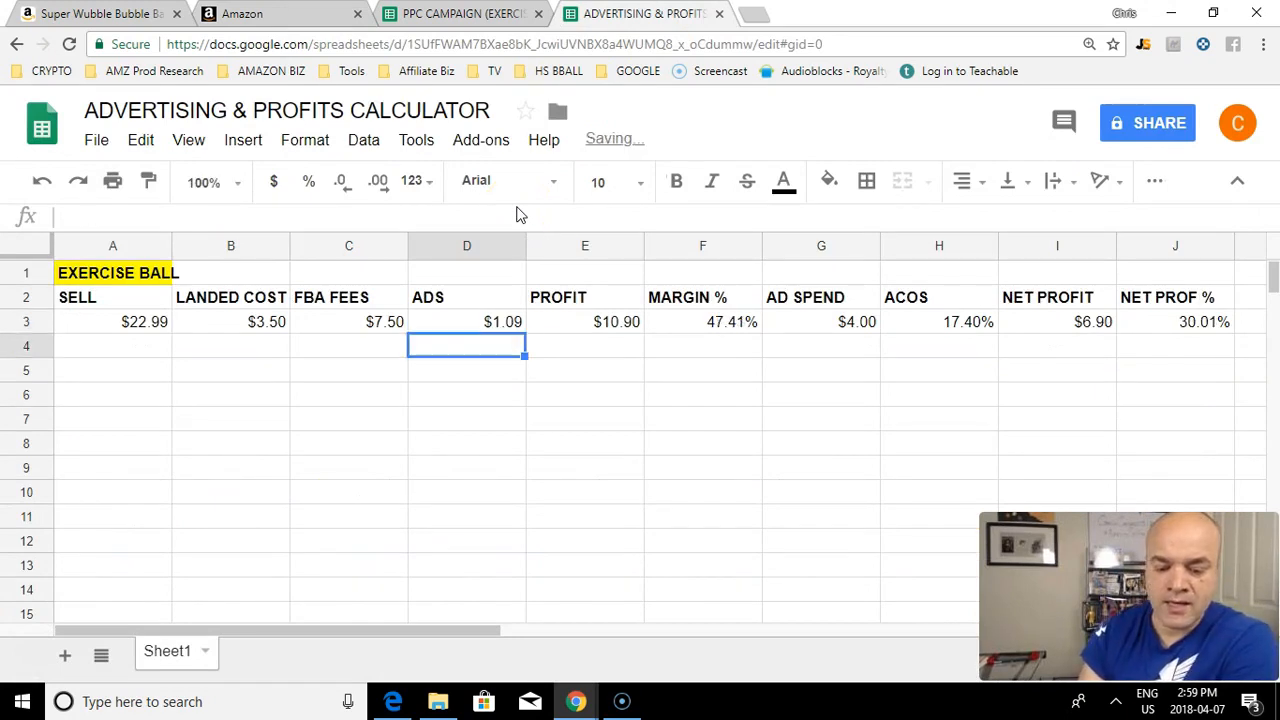
# Step: Examine the ADS header and the PROFIT formula in cell E3, leaving the formula in place
pyautogui.press('Up')
pyautogui.press('Right')
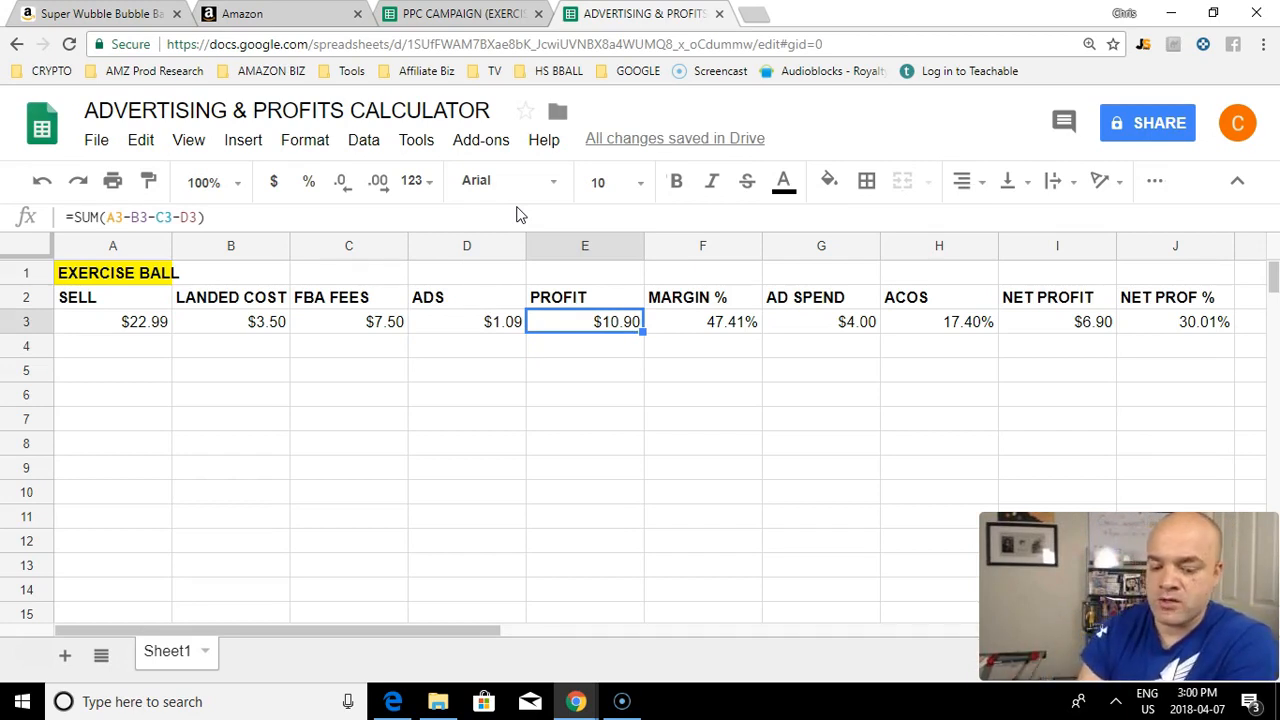
pyautogui.write('0')
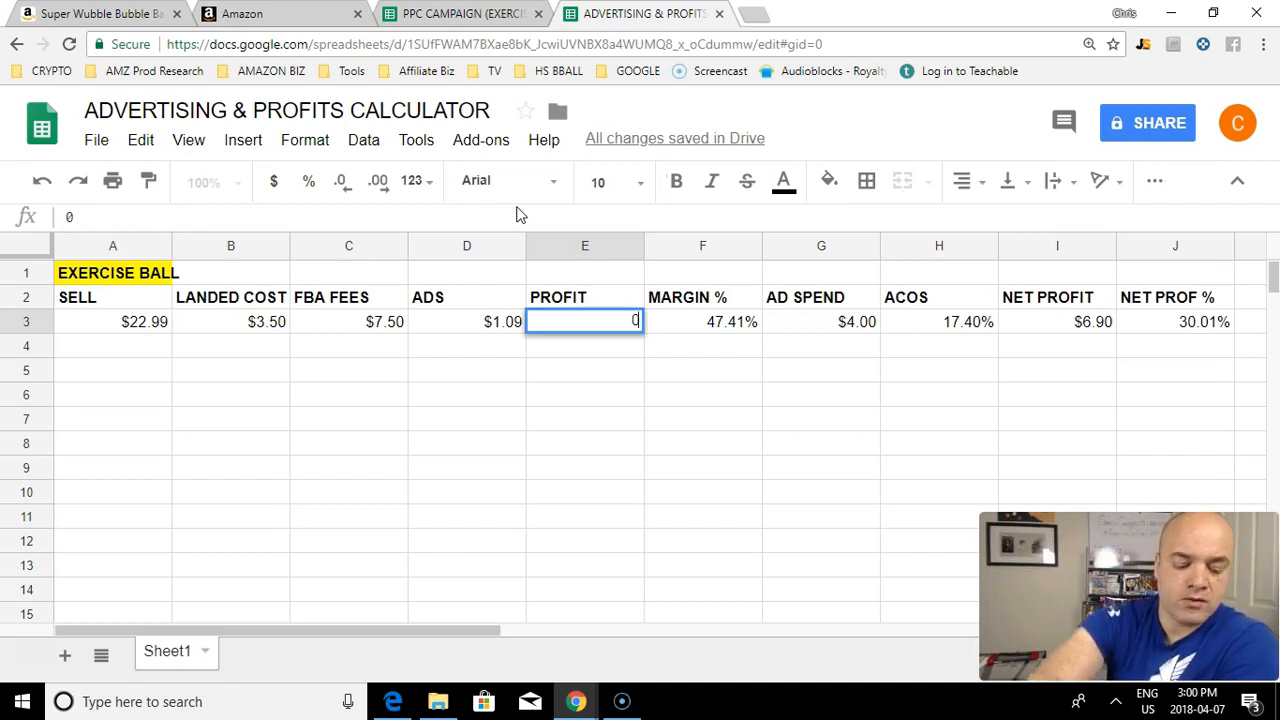
pyautogui.press('Escape')
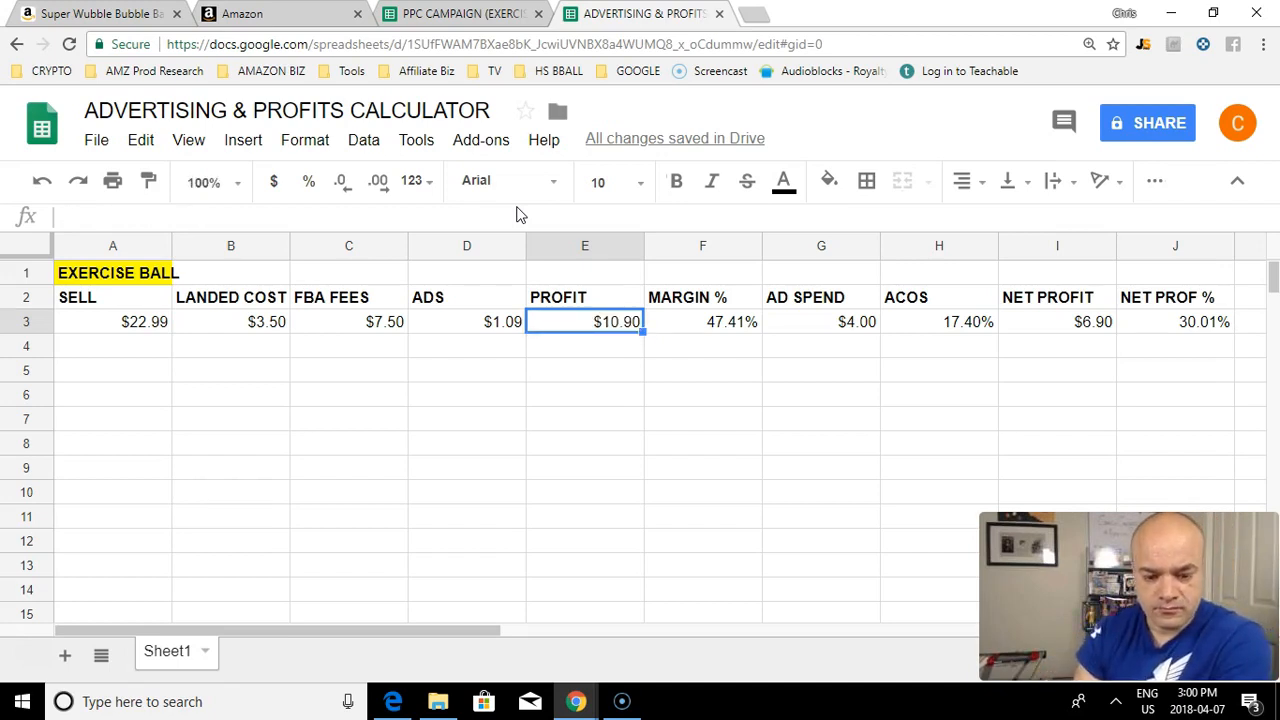
pyautogui.press('Left')
pyautogui.press('Up')
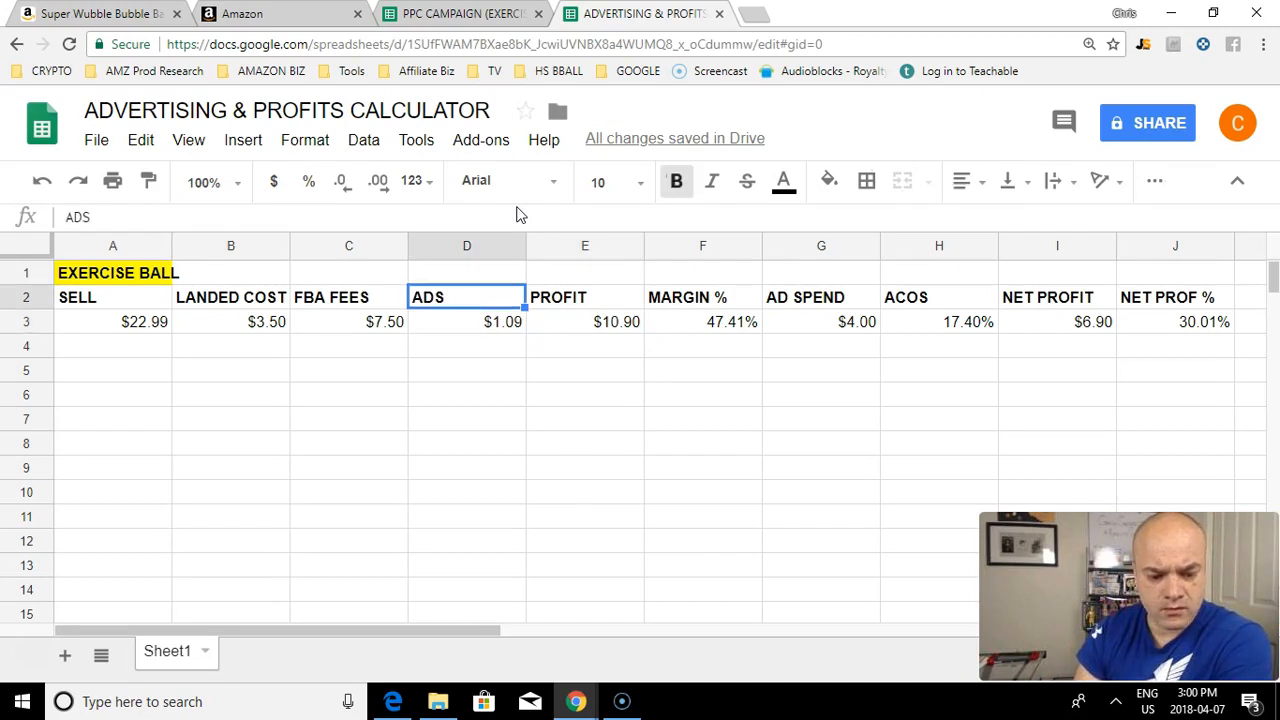
pyautogui.press('Right')
pyautogui.press('Down')
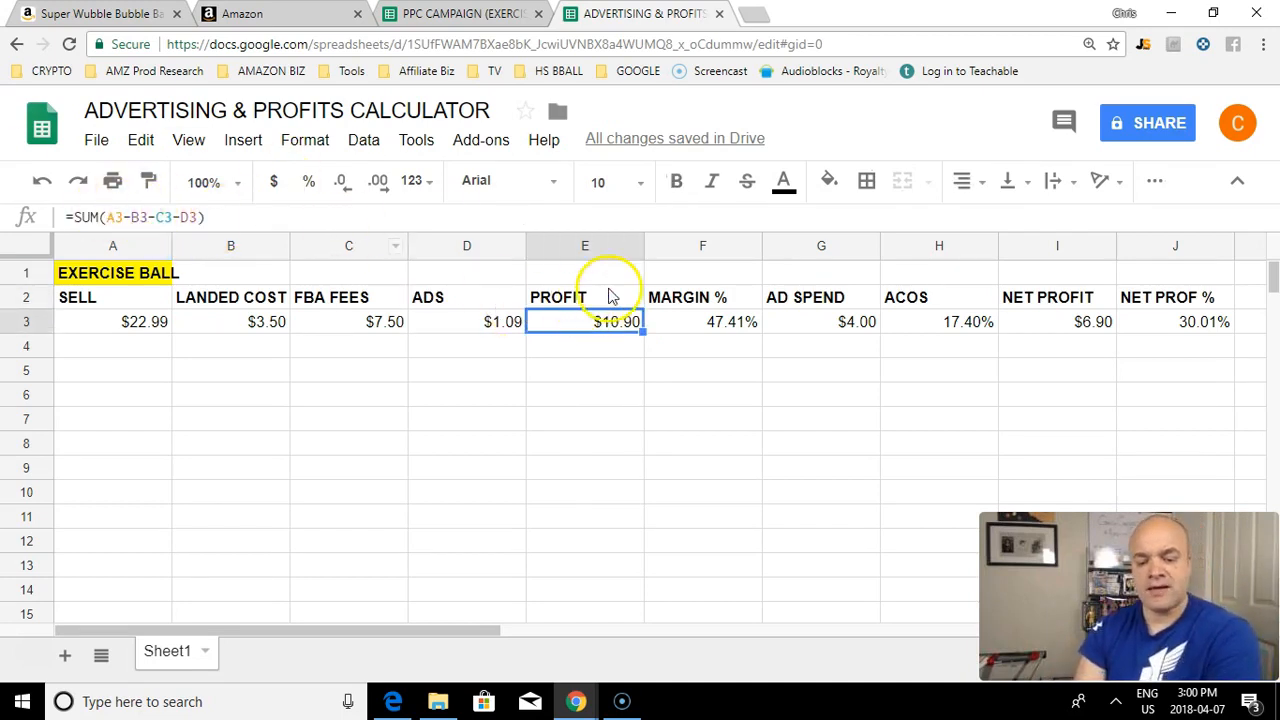
# Step: Fill the PROFIT column E with light grey
pyautogui.click(614, 247)
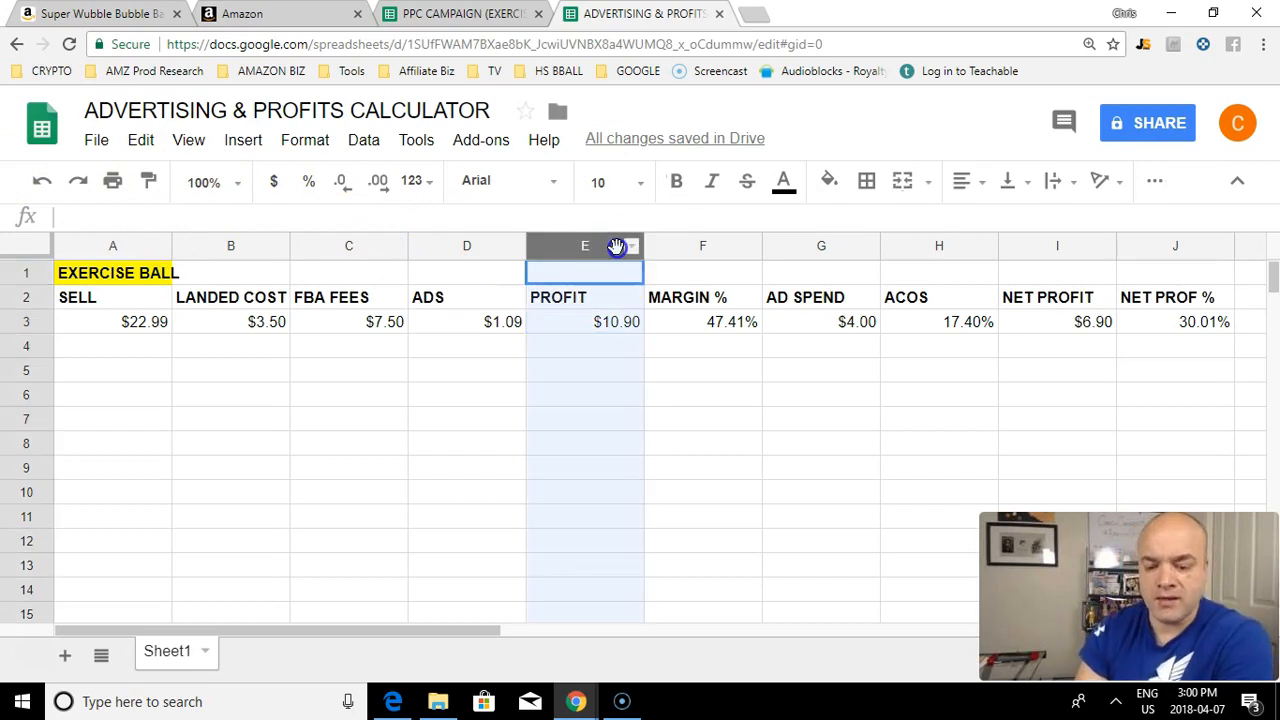
pyautogui.click(834, 183)
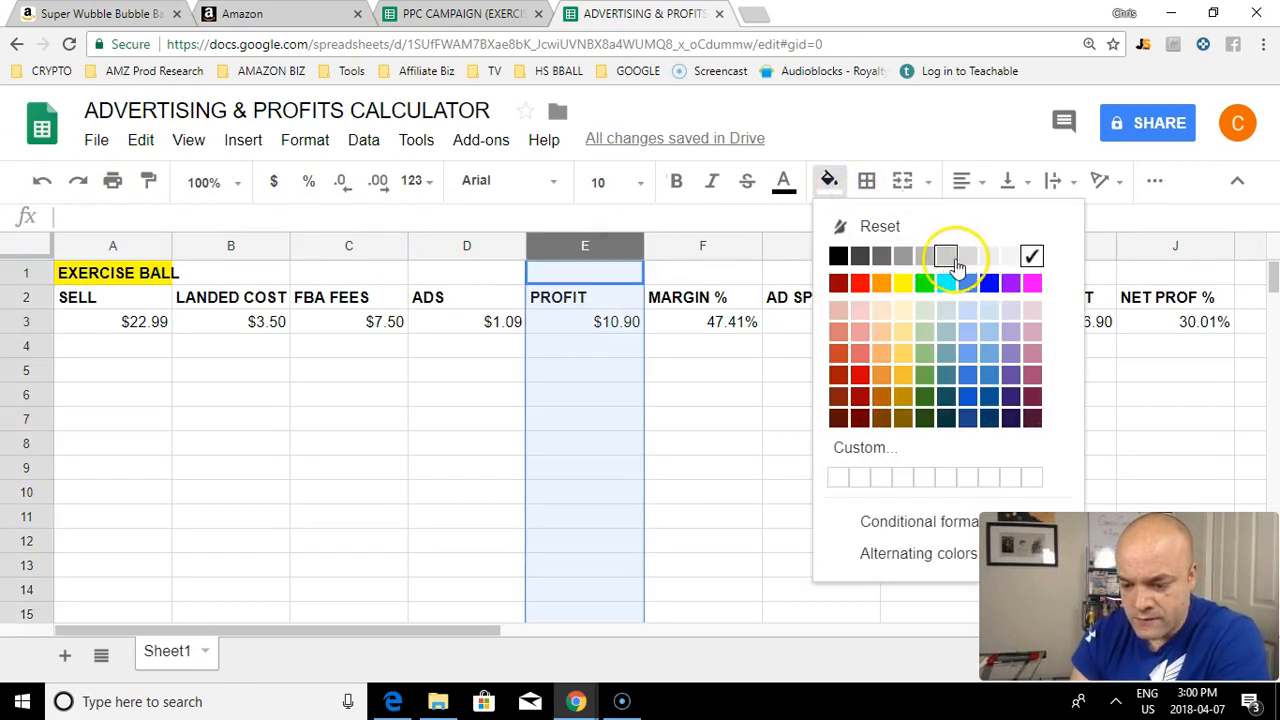
pyautogui.click(966, 262)
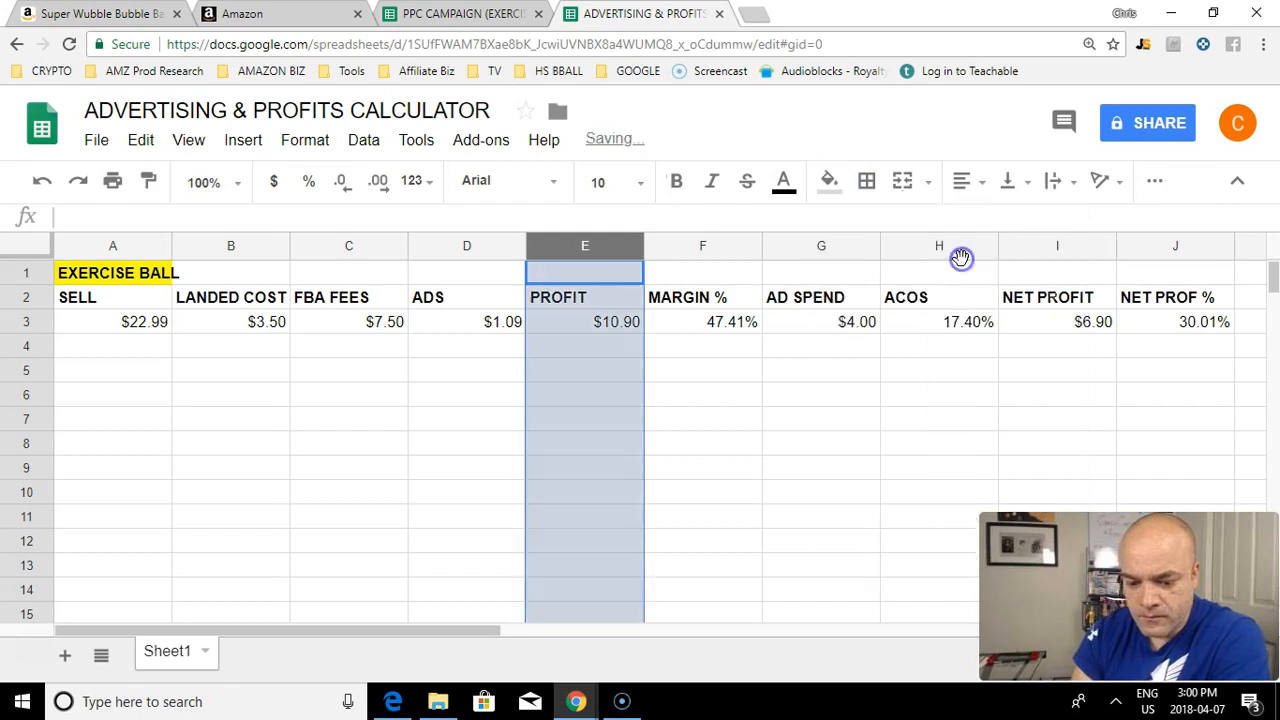
# Step: Fill columns F through J, from MARGIN % to NET PROF %, with the same light grey as column E
pyautogui.click(729, 257)
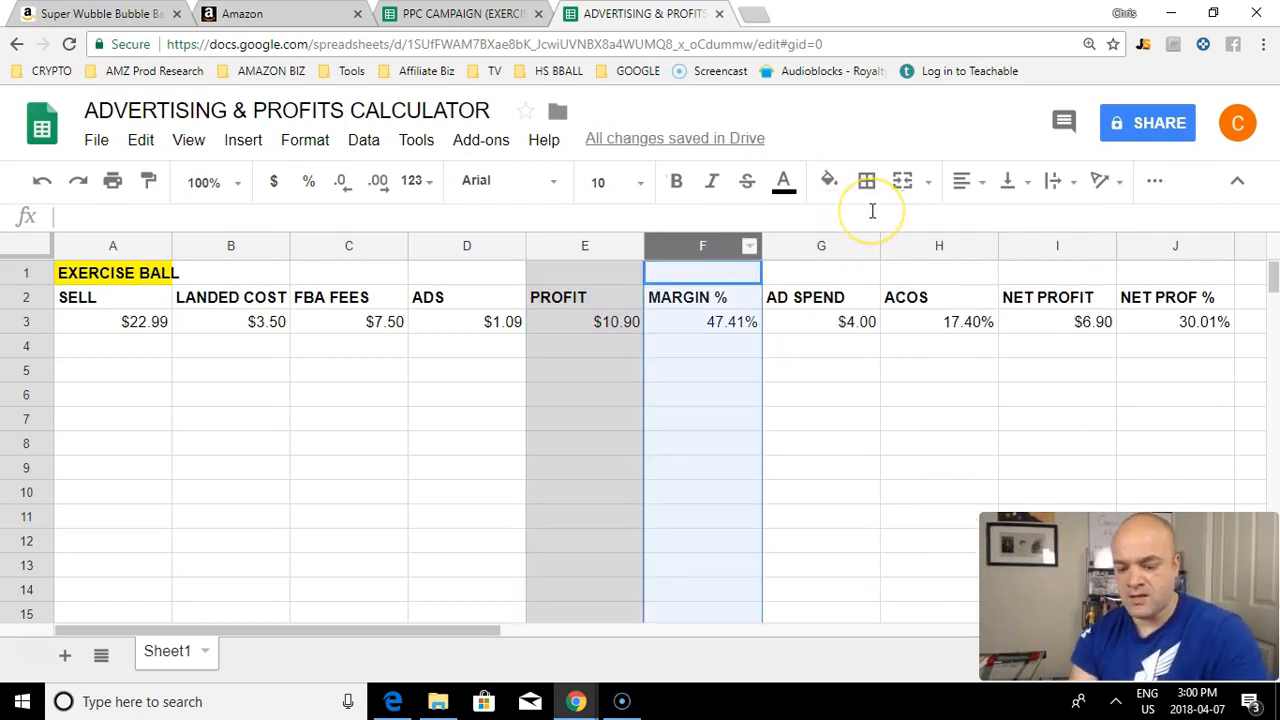
pyautogui.hotkey('shift', 'Right')
pyautogui.hotkey('shift', 'Right')
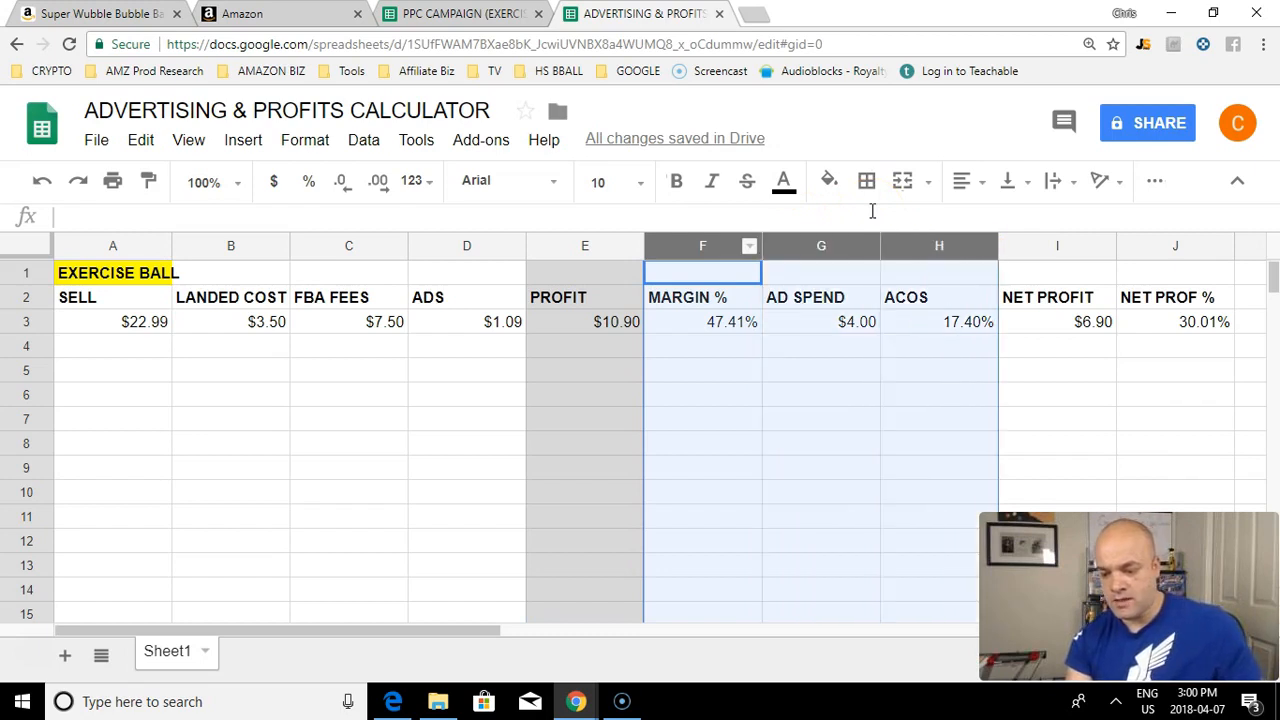
pyautogui.hotkey('shift', 'Right')
pyautogui.hotkey('shift', 'Right')
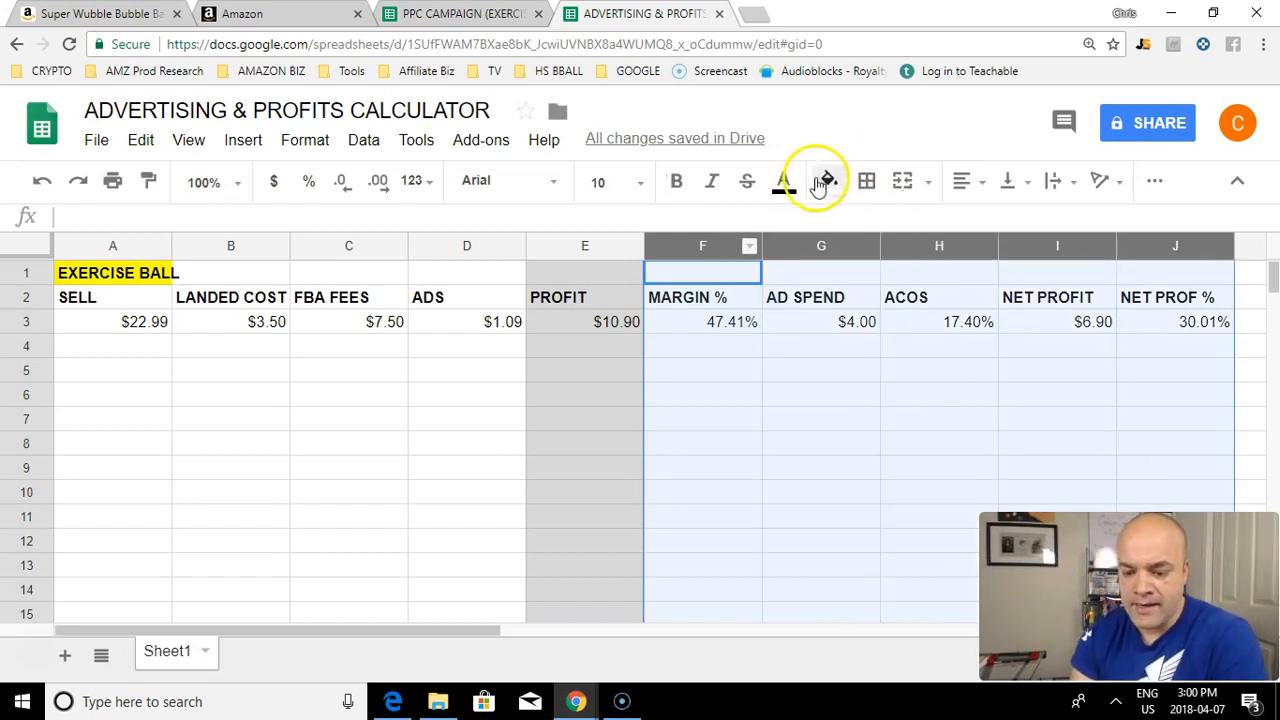
pyautogui.click(826, 181)
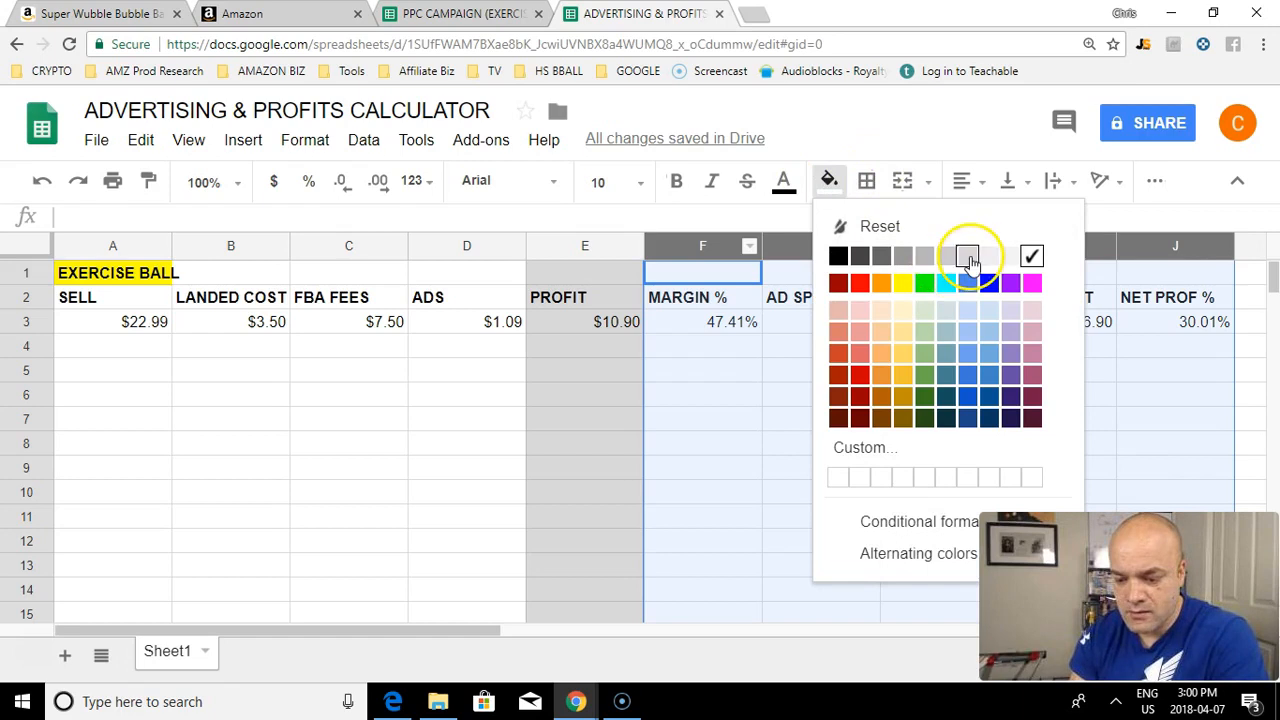
pyautogui.click(968, 258)
pyautogui.click(743, 358)
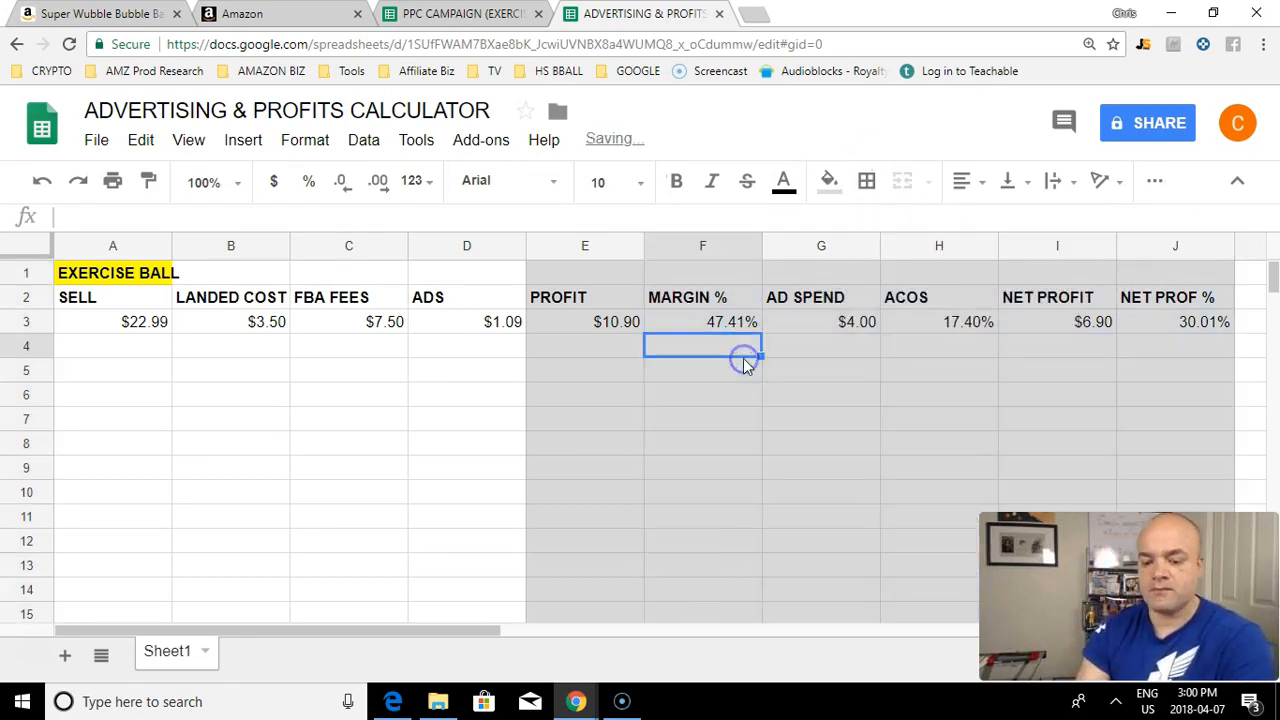
# Step: Make the row 3 values from PROFIT to NET PROF % (E3:J3) bold
pyautogui.press('Up')
pyautogui.press('Left')
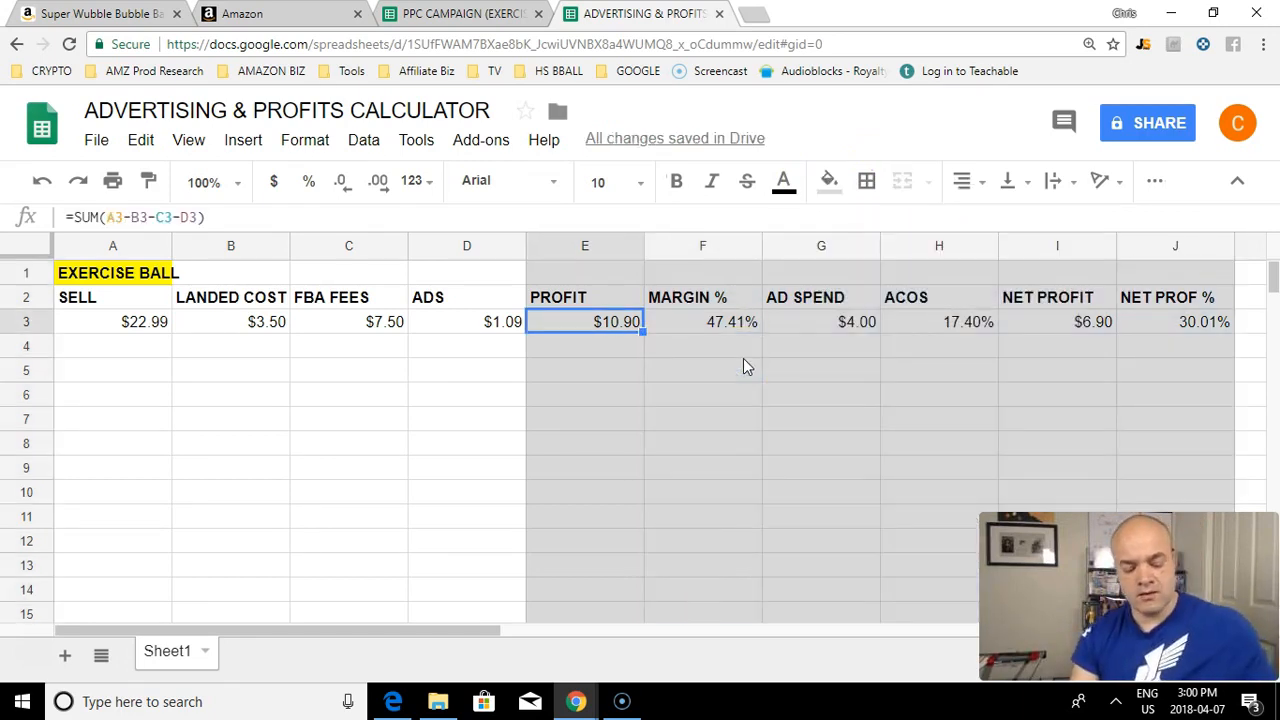
pyautogui.hotkey('shift', 'Right')
pyautogui.hotkey('shift', 'Right')
pyautogui.hotkey('shift', 'Right')
pyautogui.hotkey('shift', 'Right')
pyautogui.hotkey('shift', 'Right')
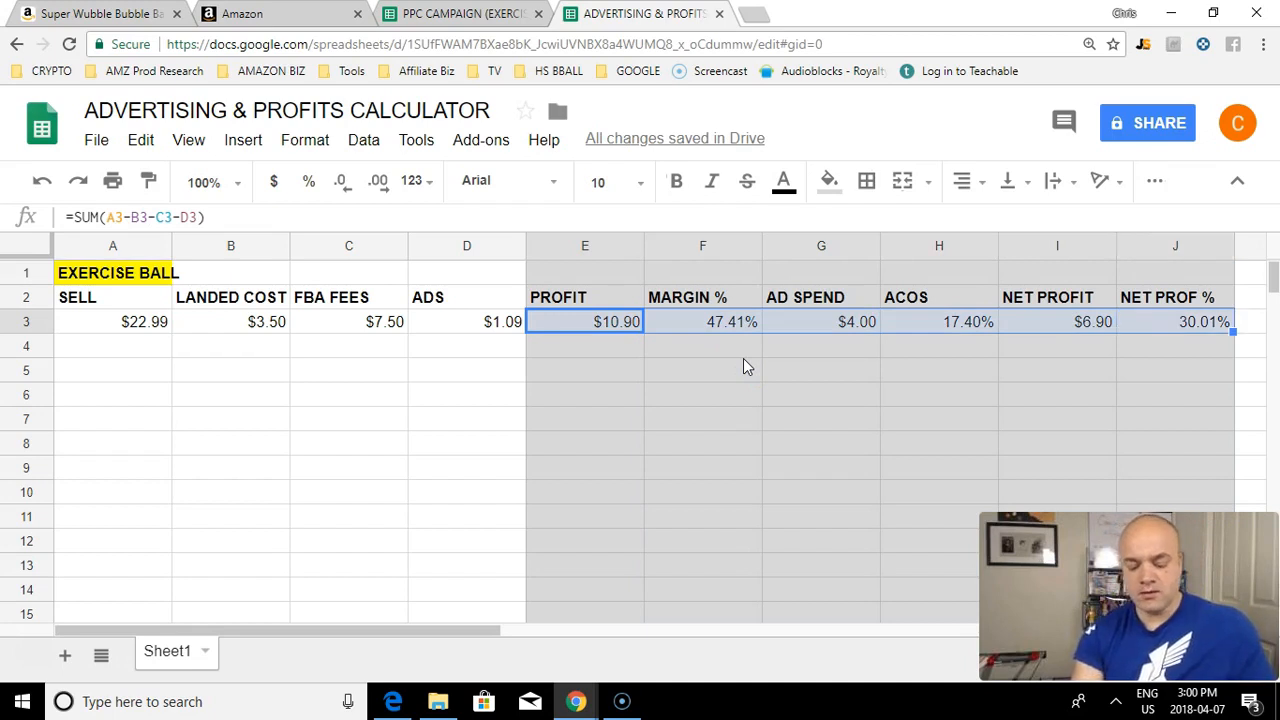
pyautogui.hotkey('ctrl', 'b')
pyautogui.press('Up')
pyautogui.press('Down')
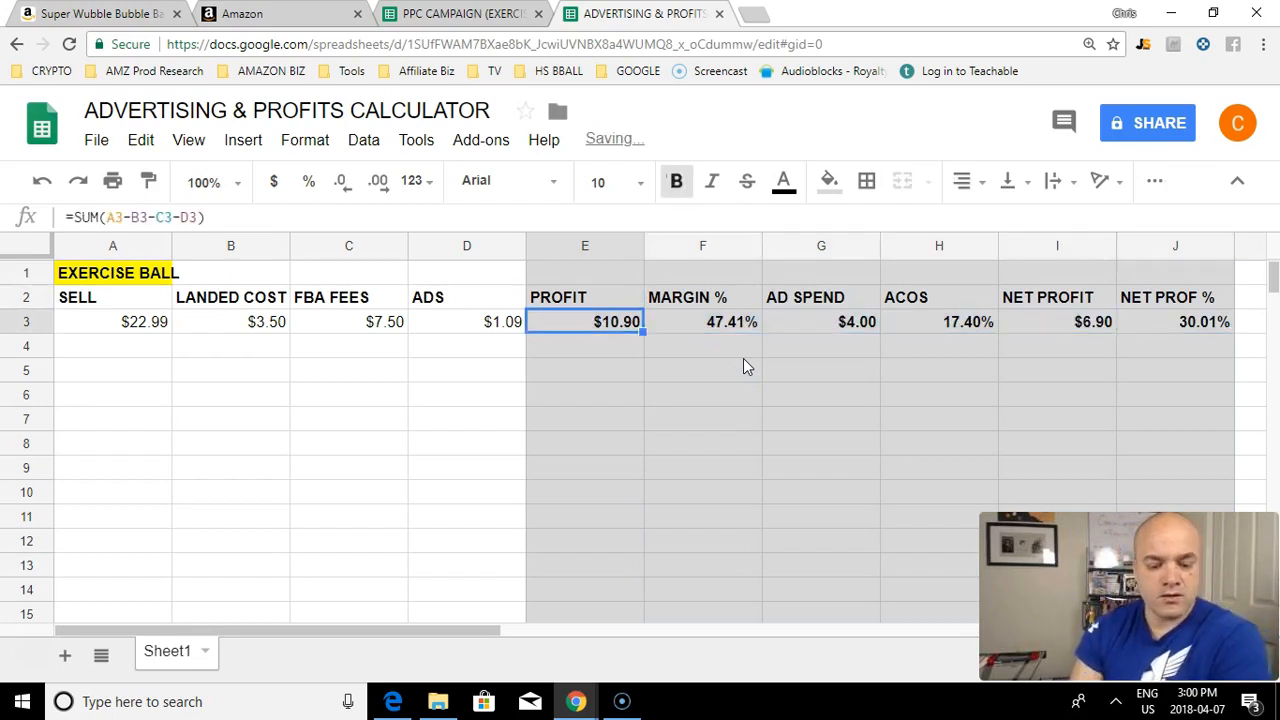
# Step: Review the unshaded row 3 input values from SELL through ADS
pyautogui.press('Left')
pyautogui.press('Left')
pyautogui.press('Left')
pyautogui.press('Left')
pyautogui.press('Right')
pyautogui.press('Right')
pyautogui.press('Left')
pyautogui.press('Left')
pyautogui.press('Right')
pyautogui.press('Left')
pyautogui.press('Right')
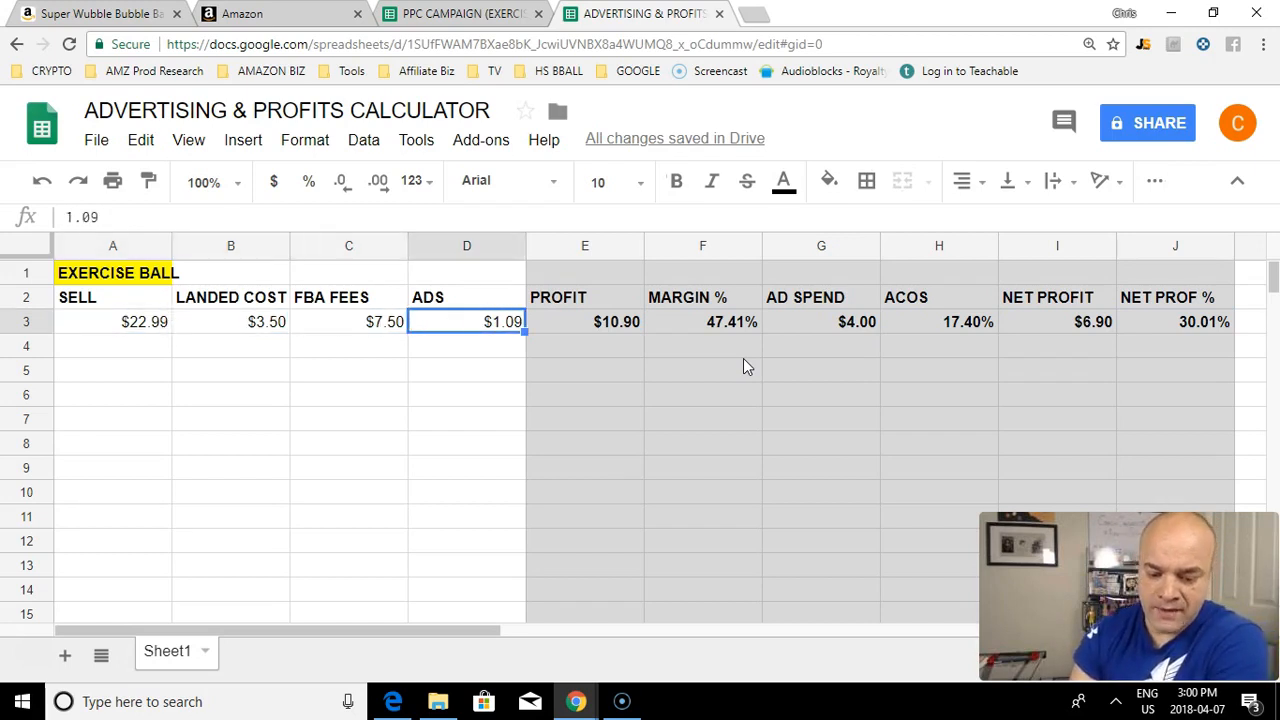
# Step: Narrow the ADS column D and fit the MARGIN % column F to its contents
pyautogui.moveTo(526, 238); pyautogui.dragTo(477, 246)
pyautogui.doubleClick(526, 238)
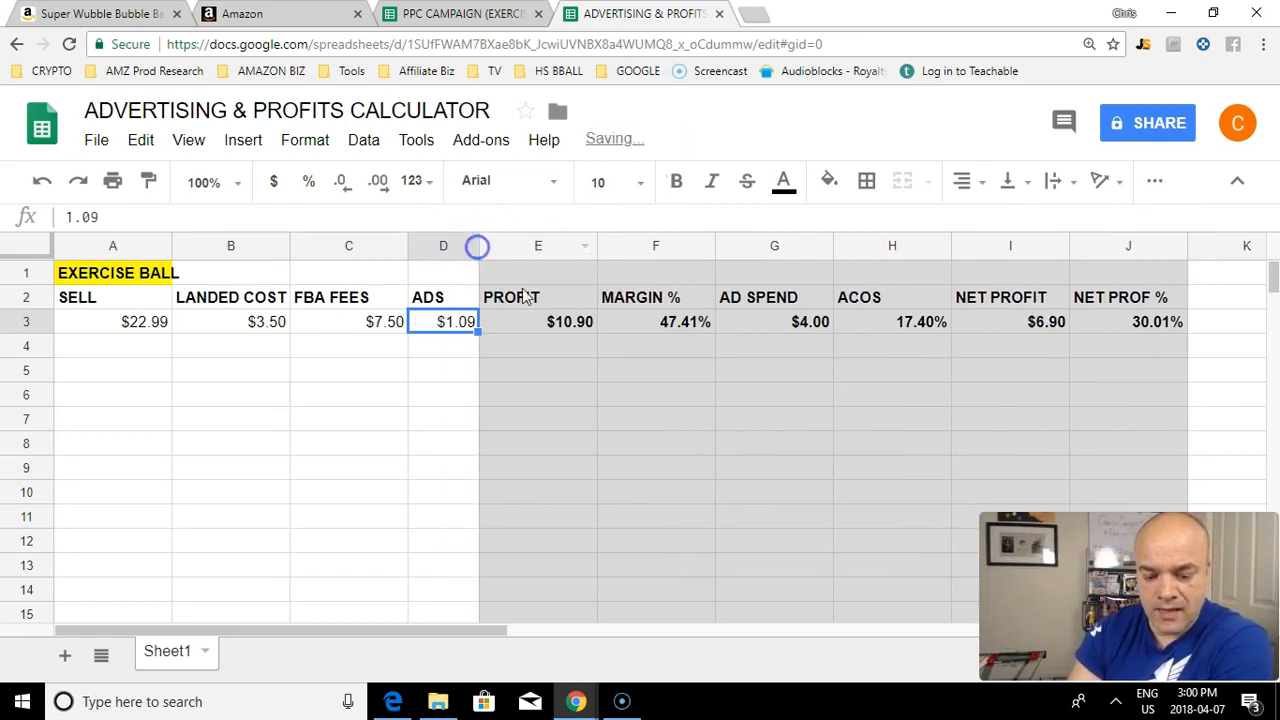
pyautogui.click(545, 321)
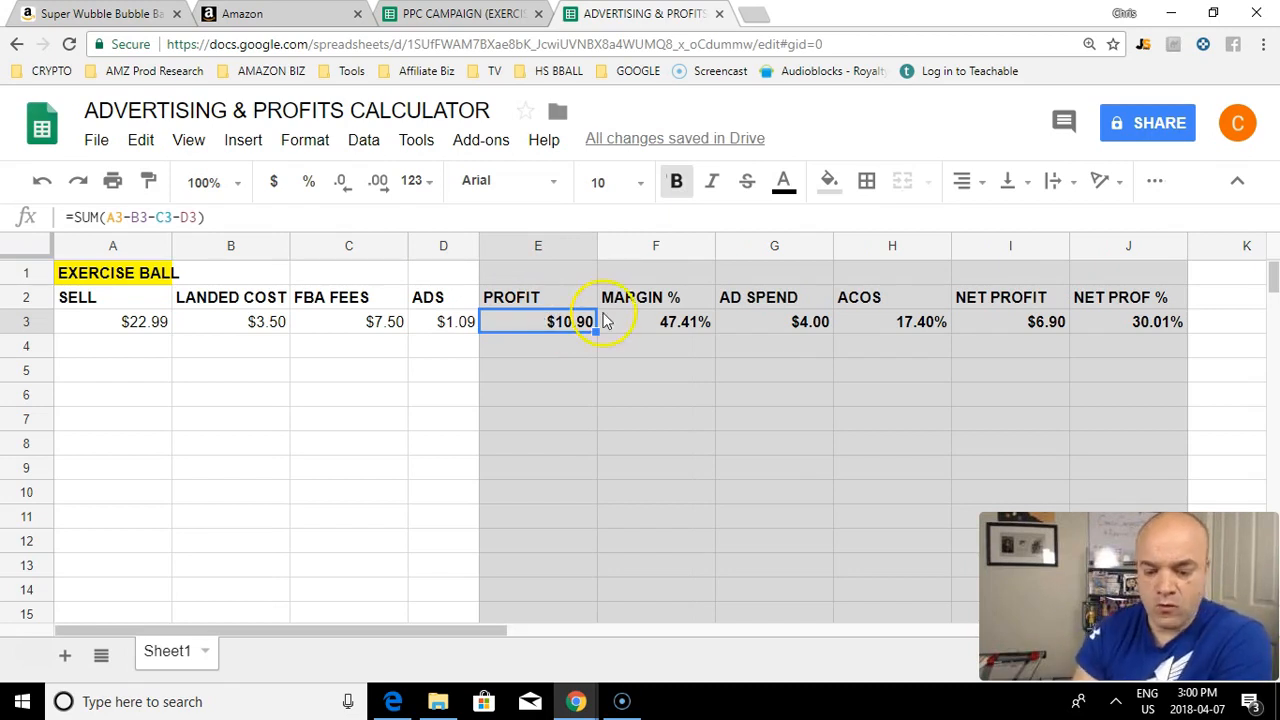
pyautogui.click(652, 328)
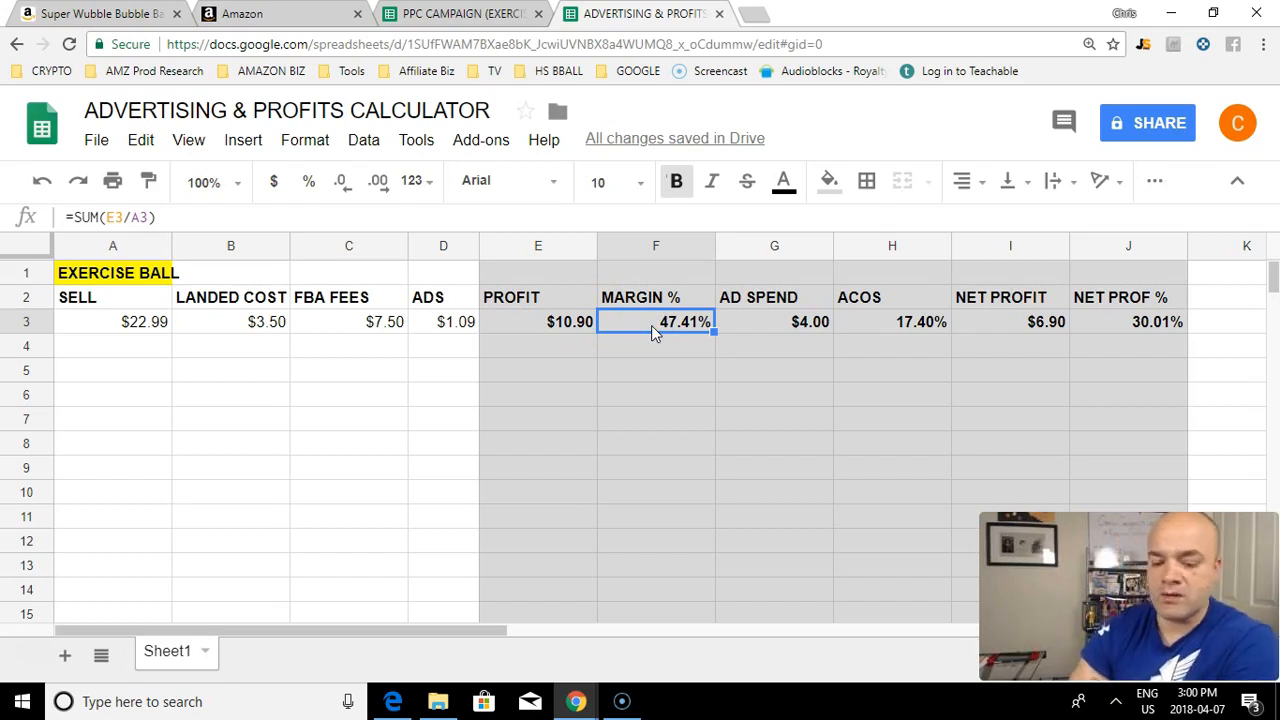
pyautogui.doubleClick(714, 249)
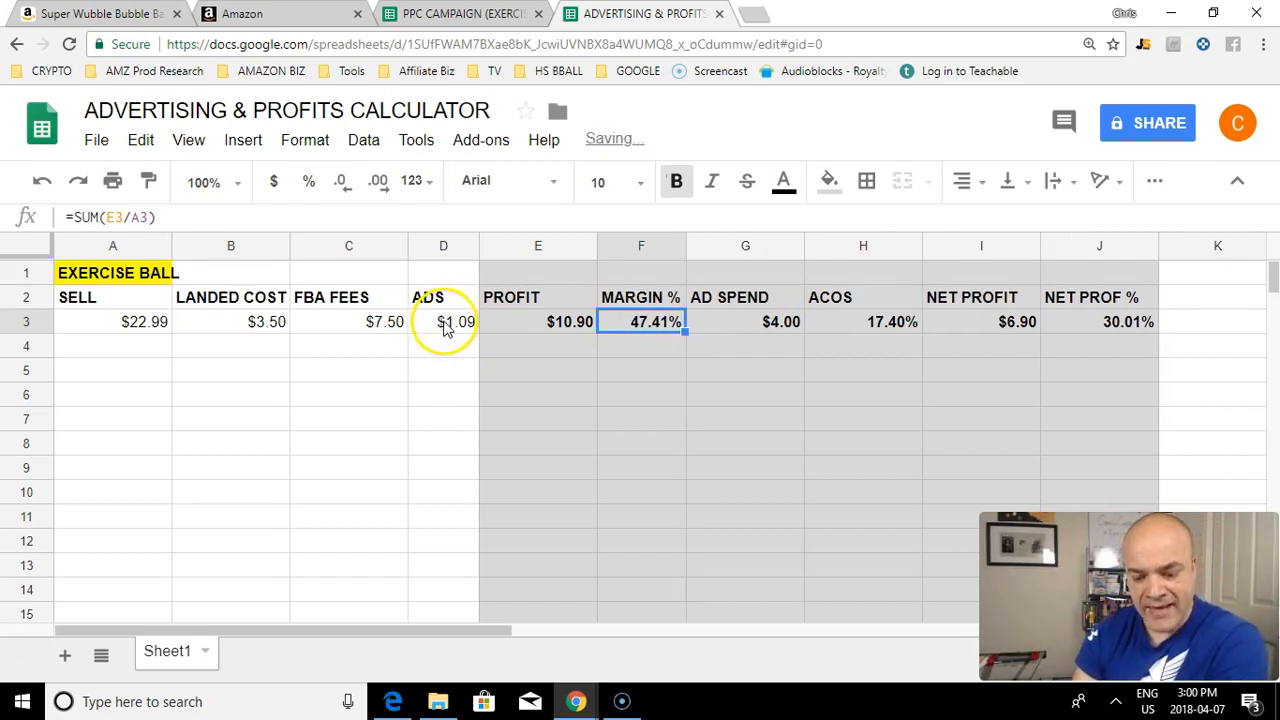
# Step: Change the fill of the AD SPEND column G to white
pyautogui.click(726, 330)
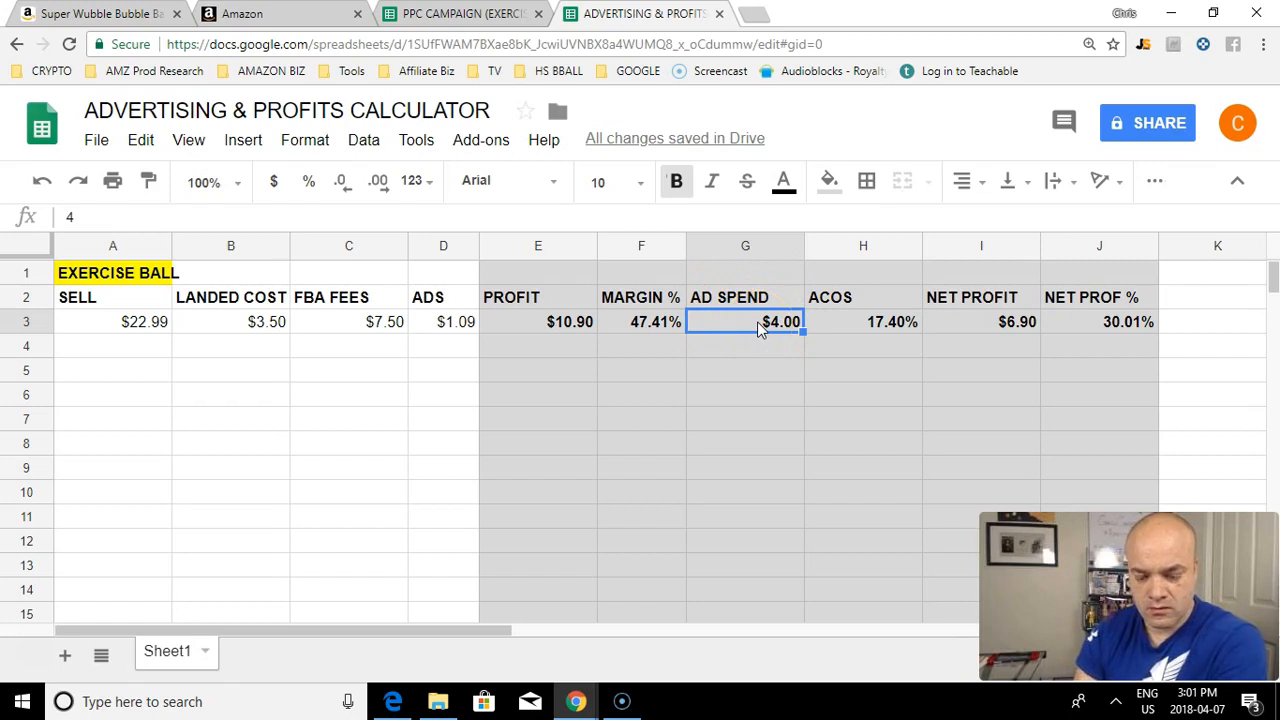
pyautogui.press('Right')
pyautogui.press('Left')
pyautogui.press('Left')
pyautogui.press('Up')
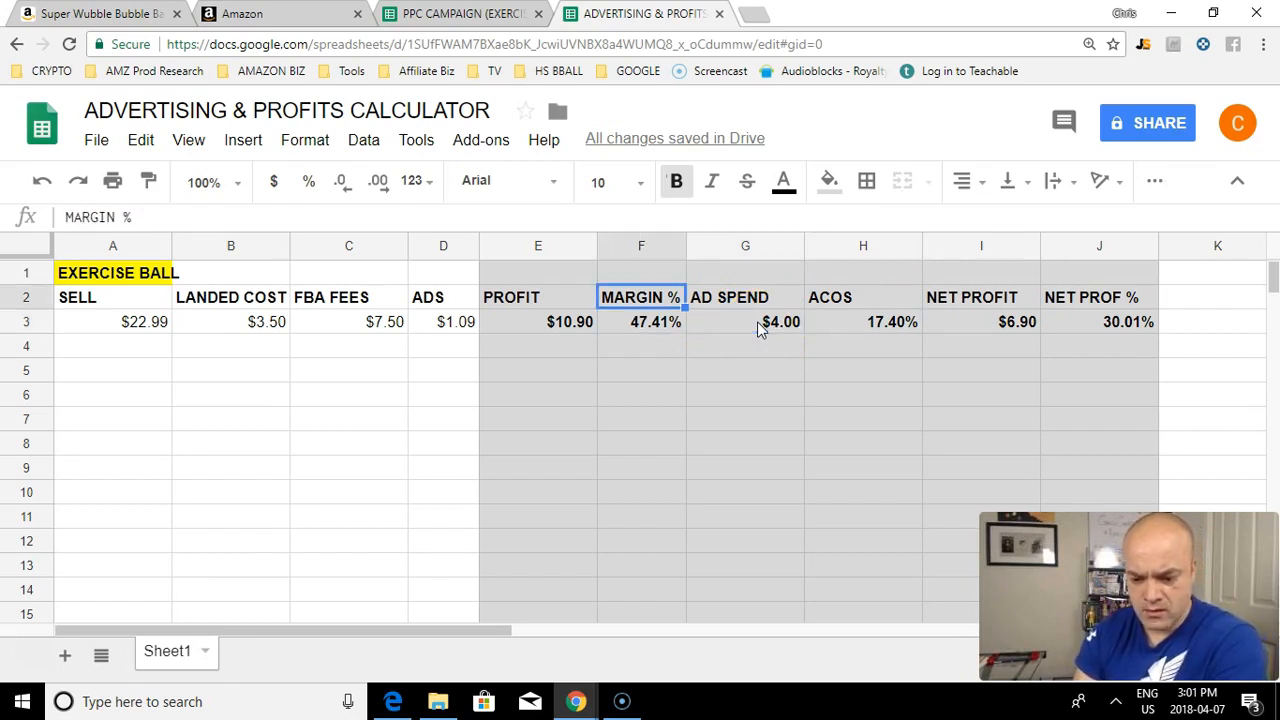
pyautogui.click(767, 247)
pyautogui.rightClick(770, 246)
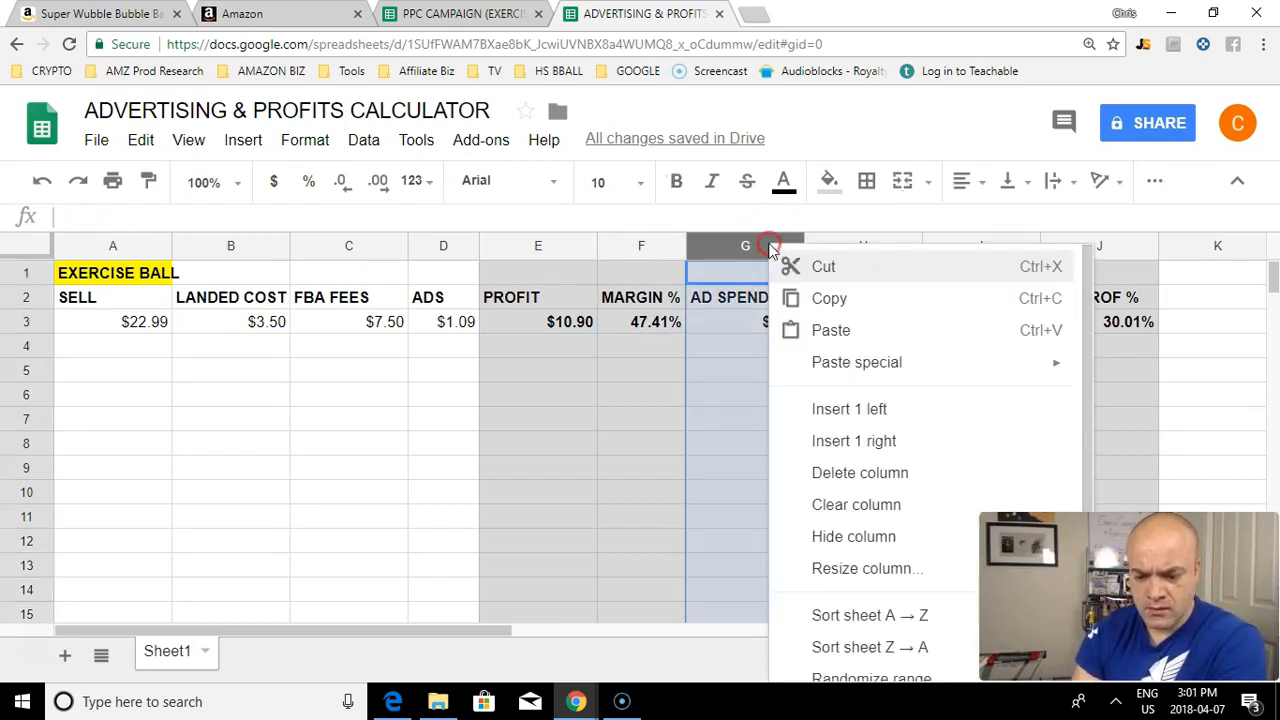
pyautogui.click(831, 182)
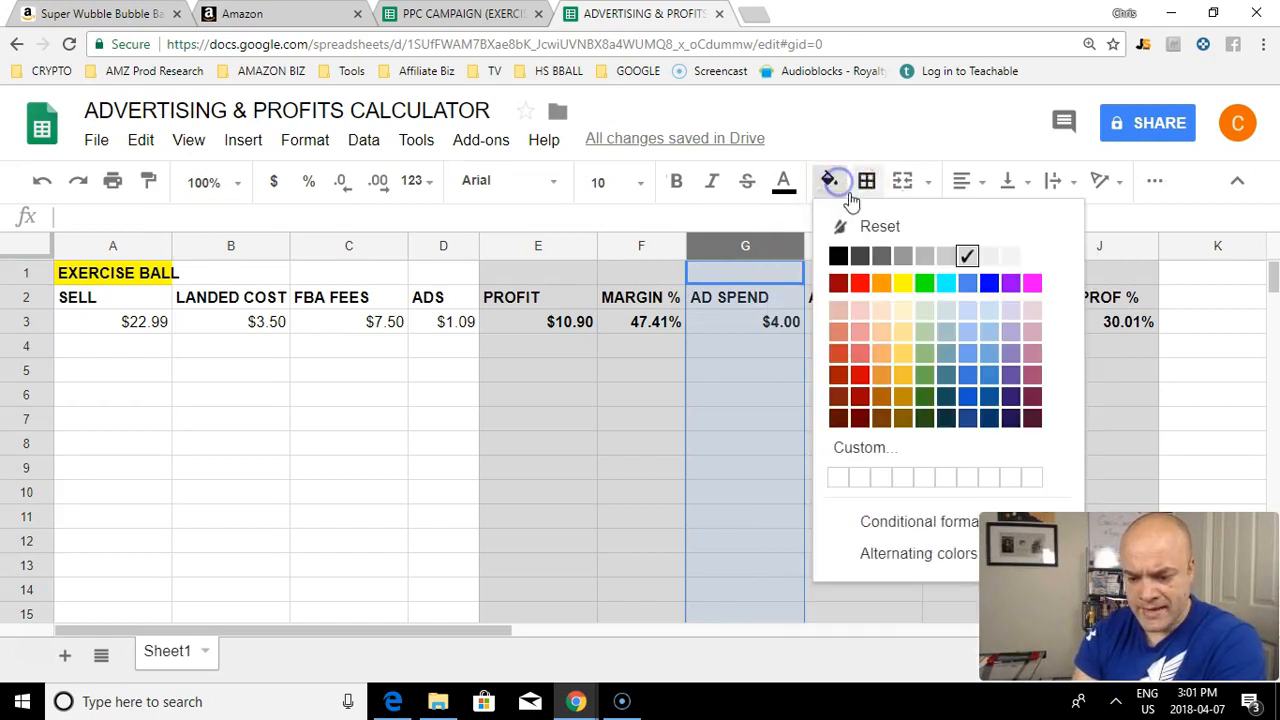
pyautogui.click(1031, 257)
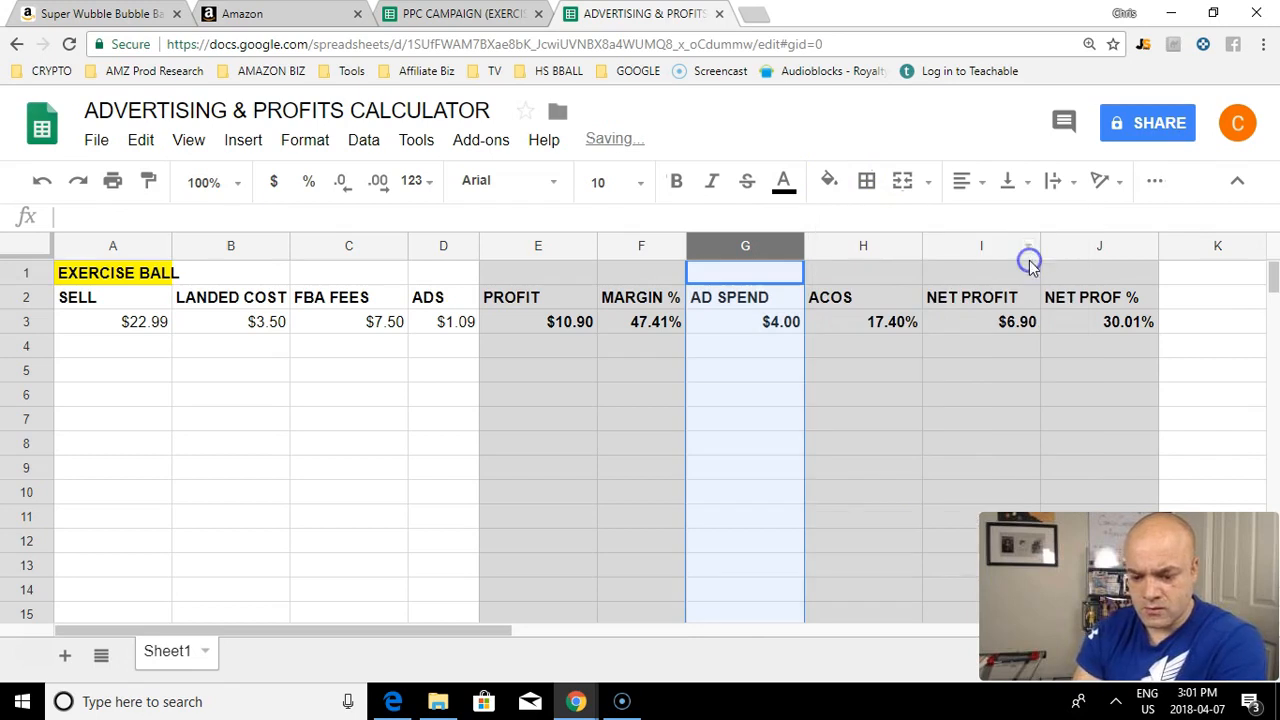
# Step: Check the AD SPEND amount in row 3 and the ACOS formula that uses it
pyautogui.click(729, 351)
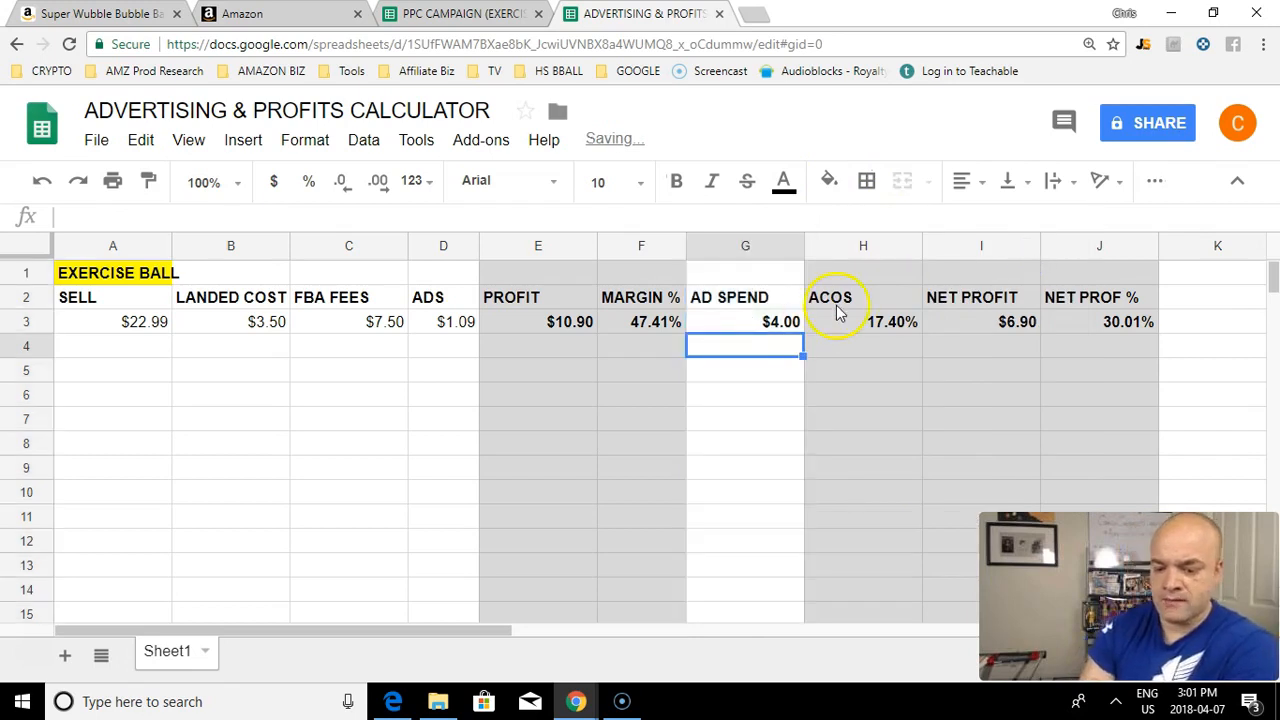
pyautogui.click(779, 326)
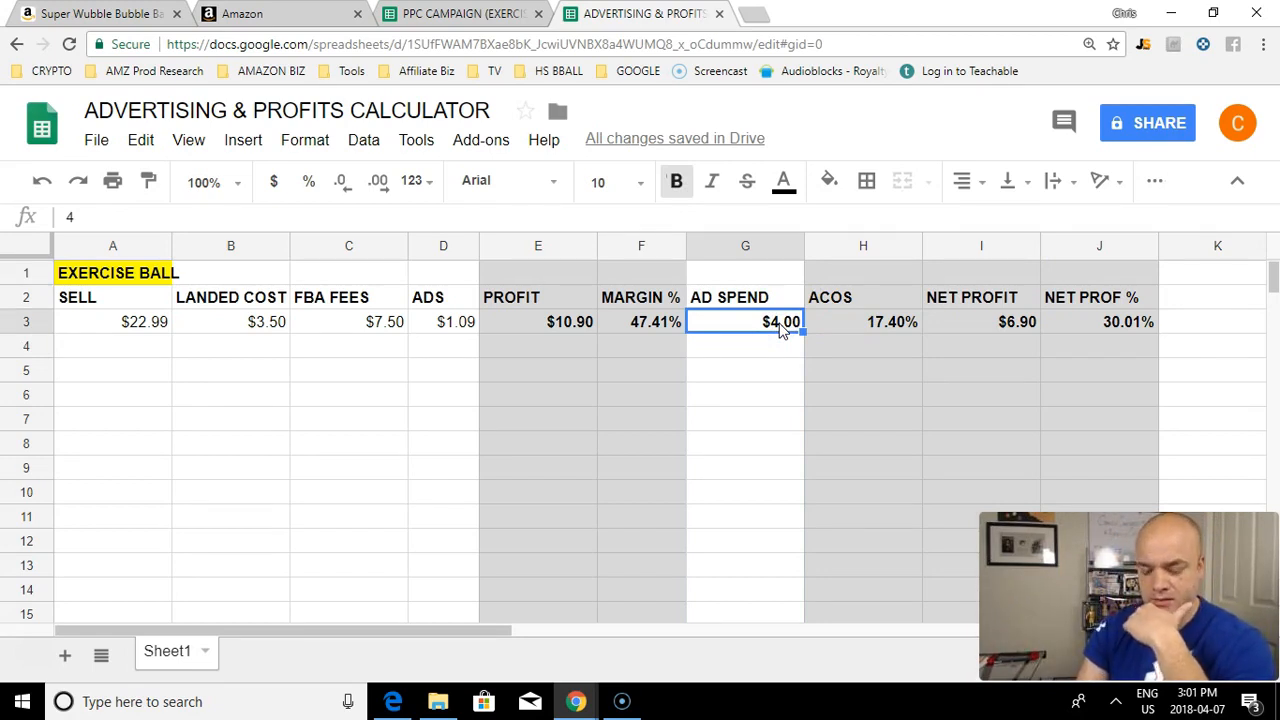
pyautogui.press('Right')
pyautogui.press('Left')
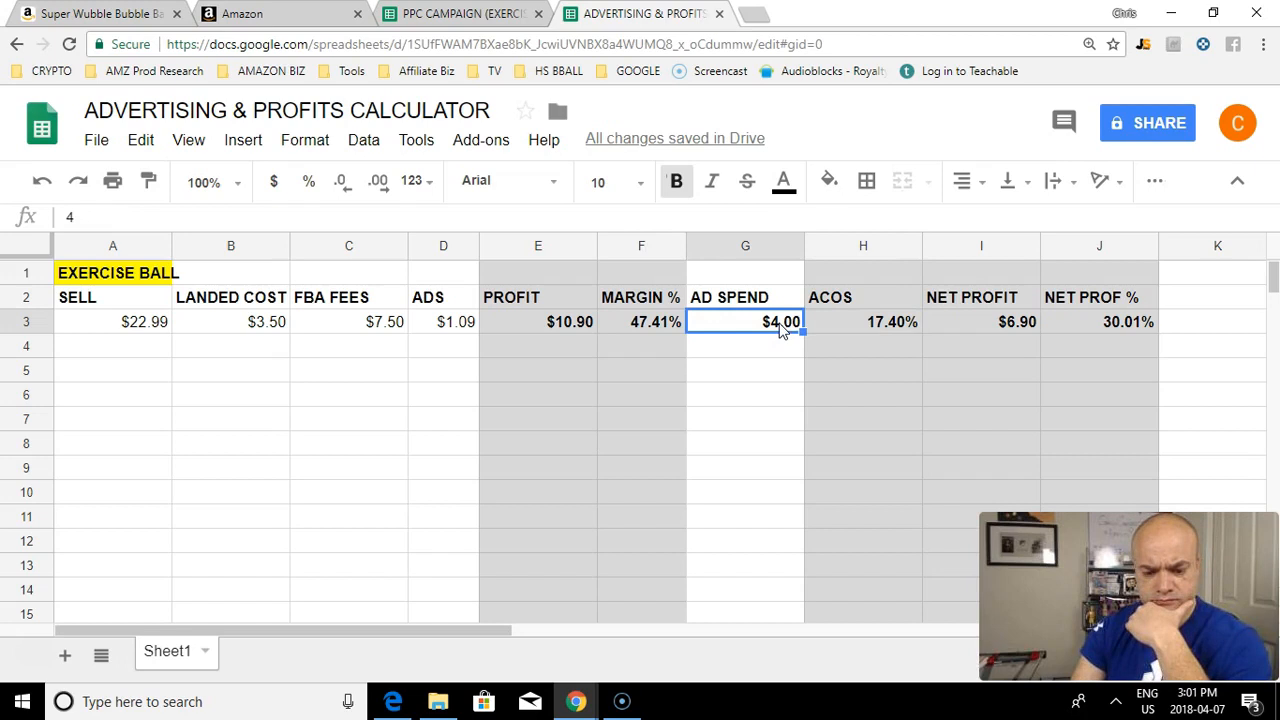
pyautogui.press('Right')
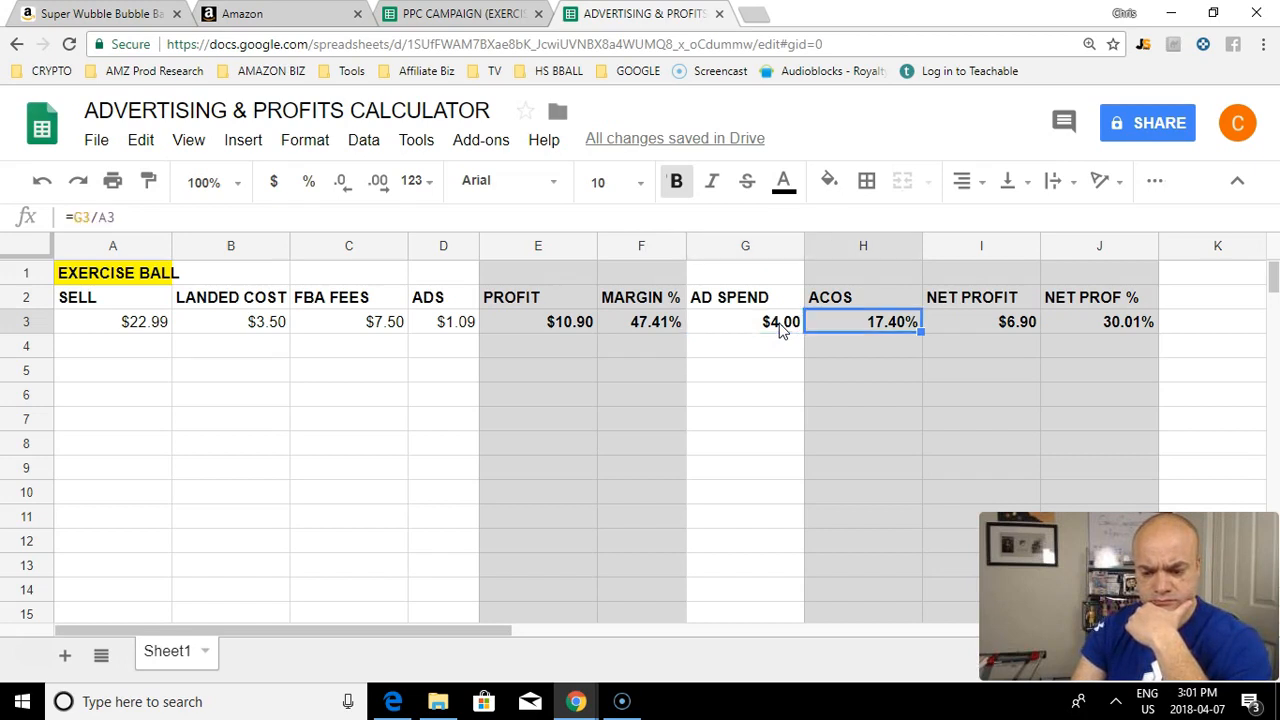
pyautogui.press('Left')
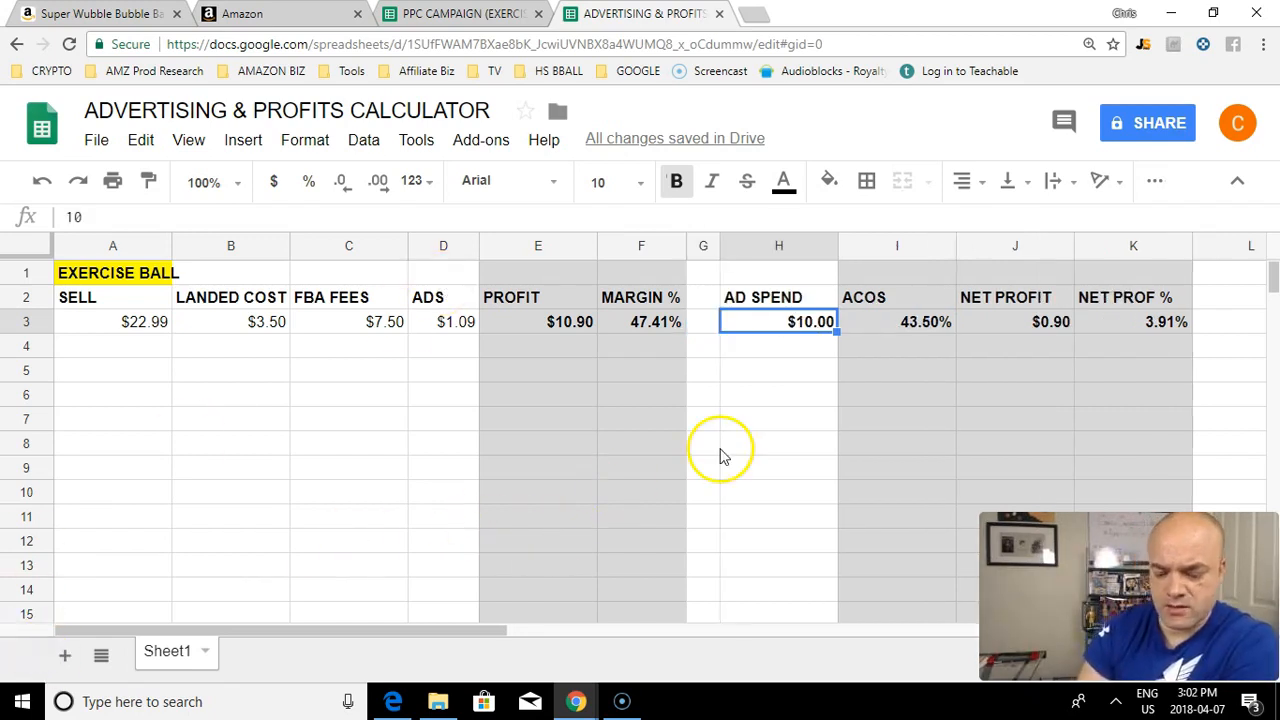
# Step: Compare the MARGIN % in row 3 with the neighbouring AD SPEND and ACOS values
pyautogui.press('Right')
pyautogui.click(779, 329)
pyautogui.press('Left')
pyautogui.press('Left')
pyautogui.press('Right')
pyautogui.press('Right')
pyautogui.press('Right')
pyautogui.press('Left')
pyautogui.press('Left')
pyautogui.press('Left')
pyautogui.press('Right')
pyautogui.press('Right')
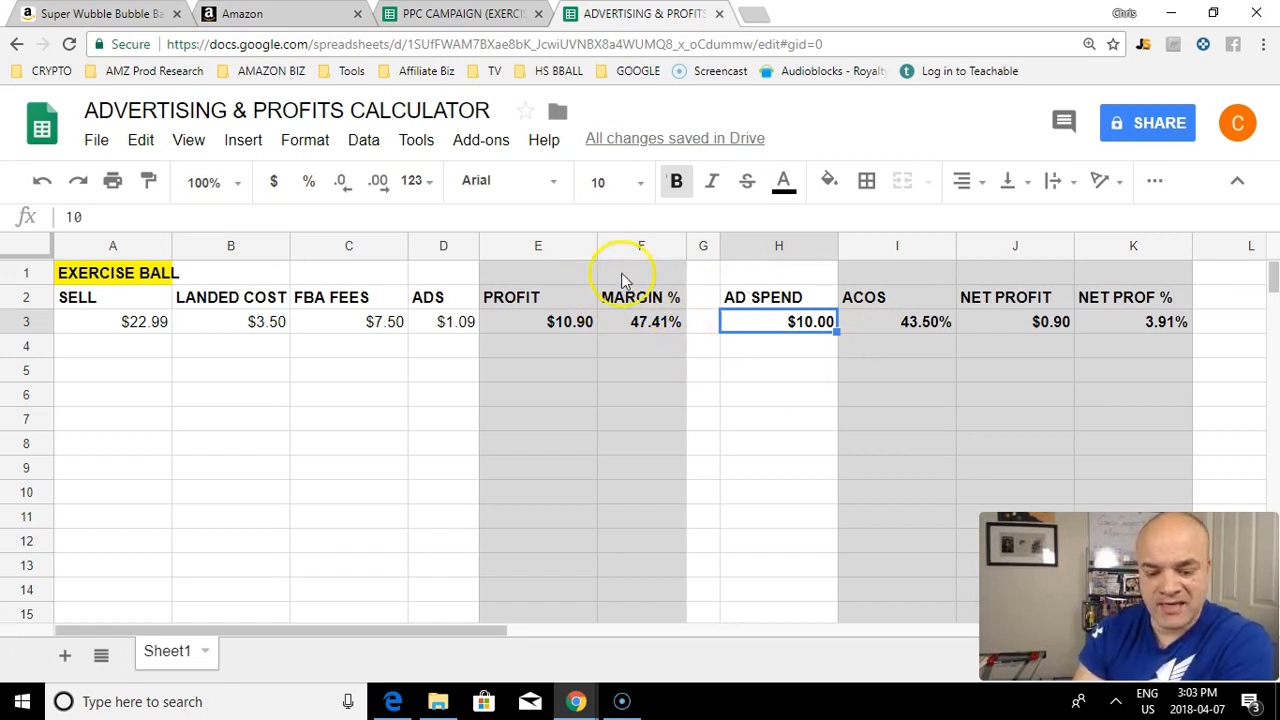
# Step: Check the PROFIT formula and set the AD SPEND in H3 to $10.90, equal to the profit
pyautogui.click(570, 322)
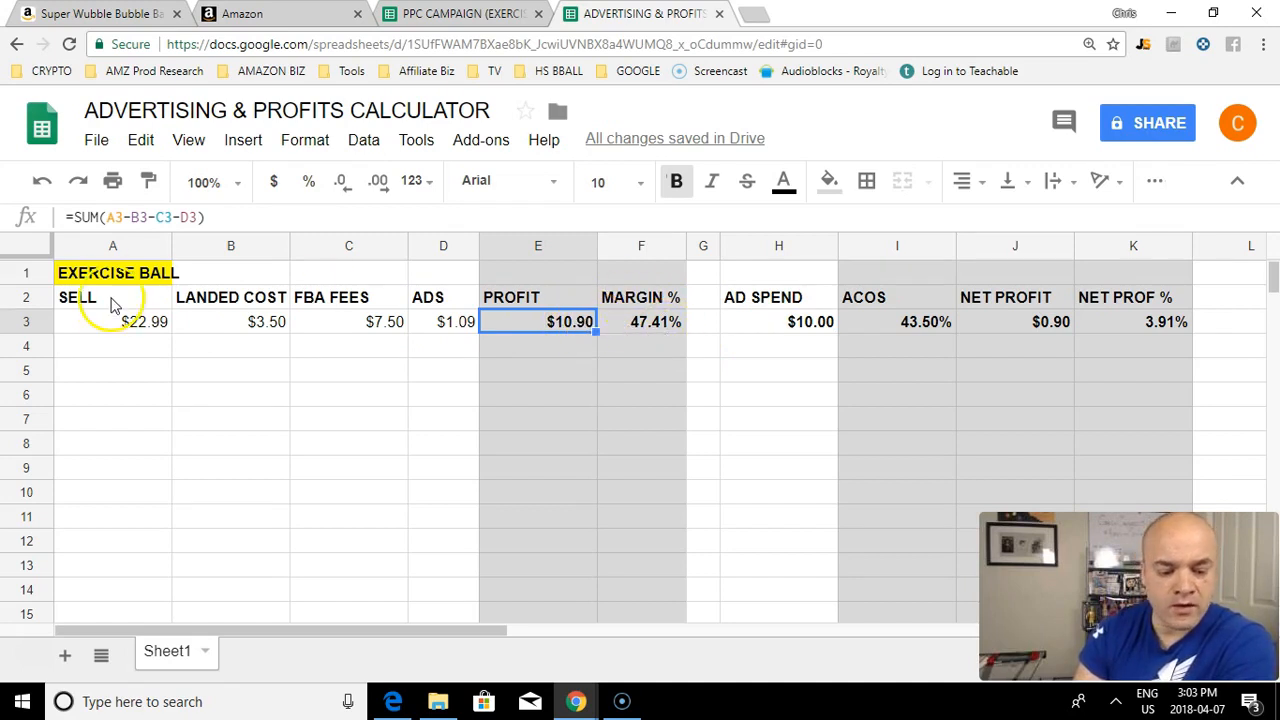
pyautogui.click(800, 321)
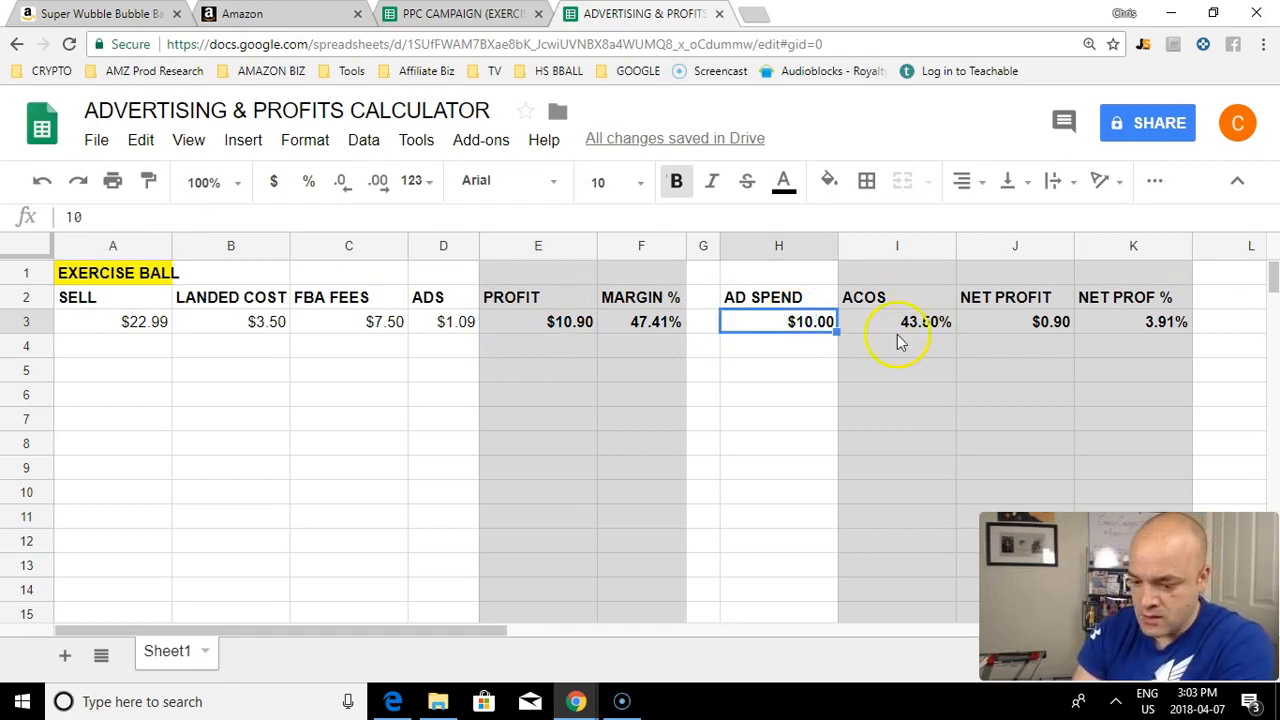
pyautogui.write('10.9')
pyautogui.press('Return')
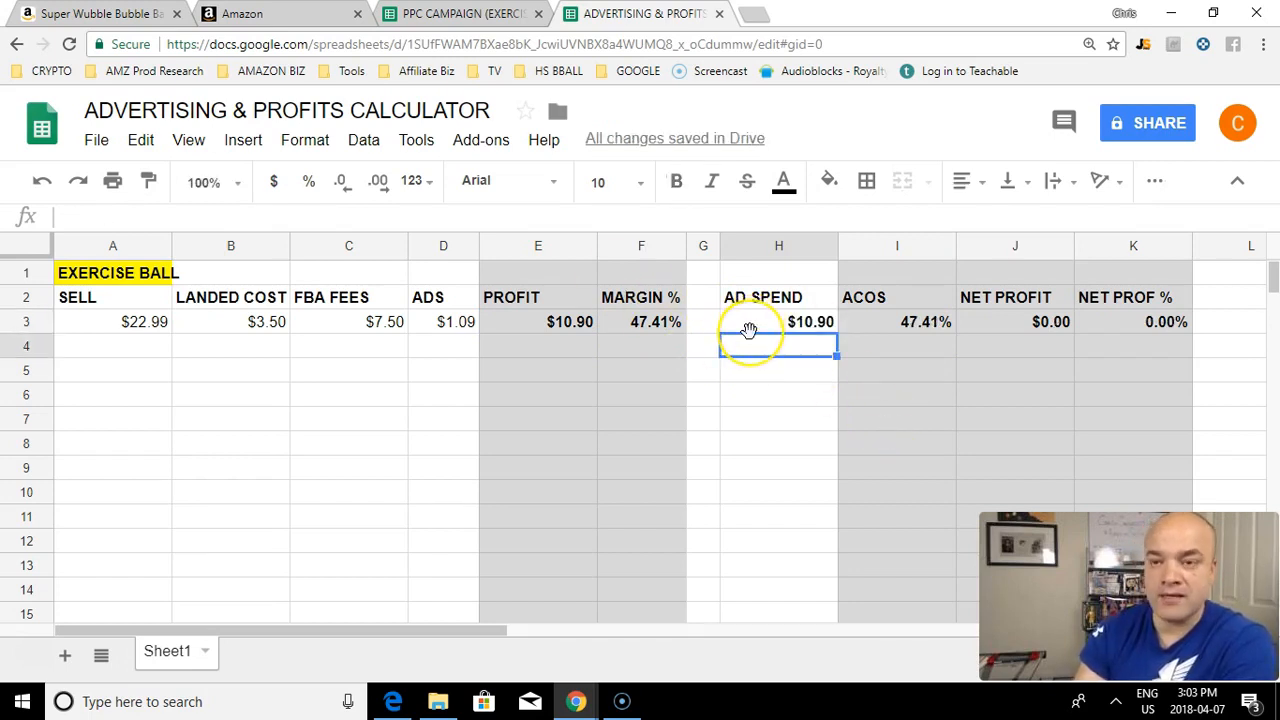
# Step: Set the AD SPEND in H3 to $5.00
pyautogui.click(804, 325)
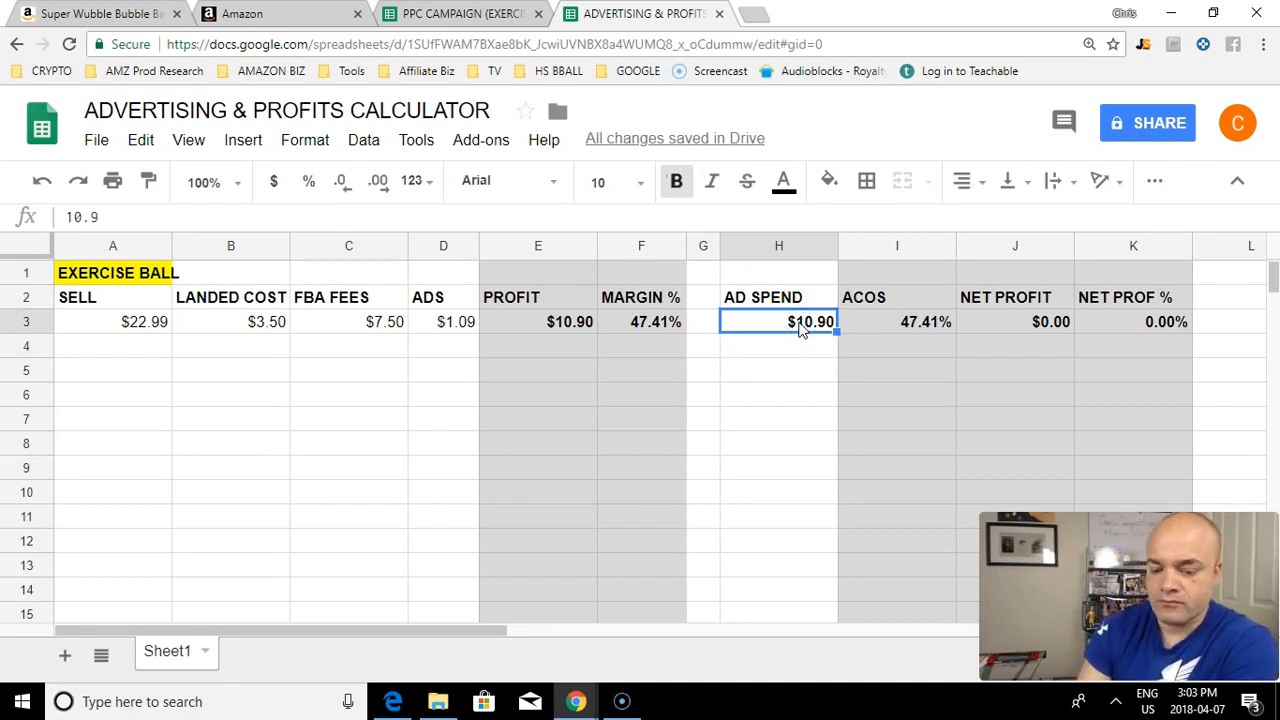
pyautogui.press('Right')
pyautogui.press('Left')
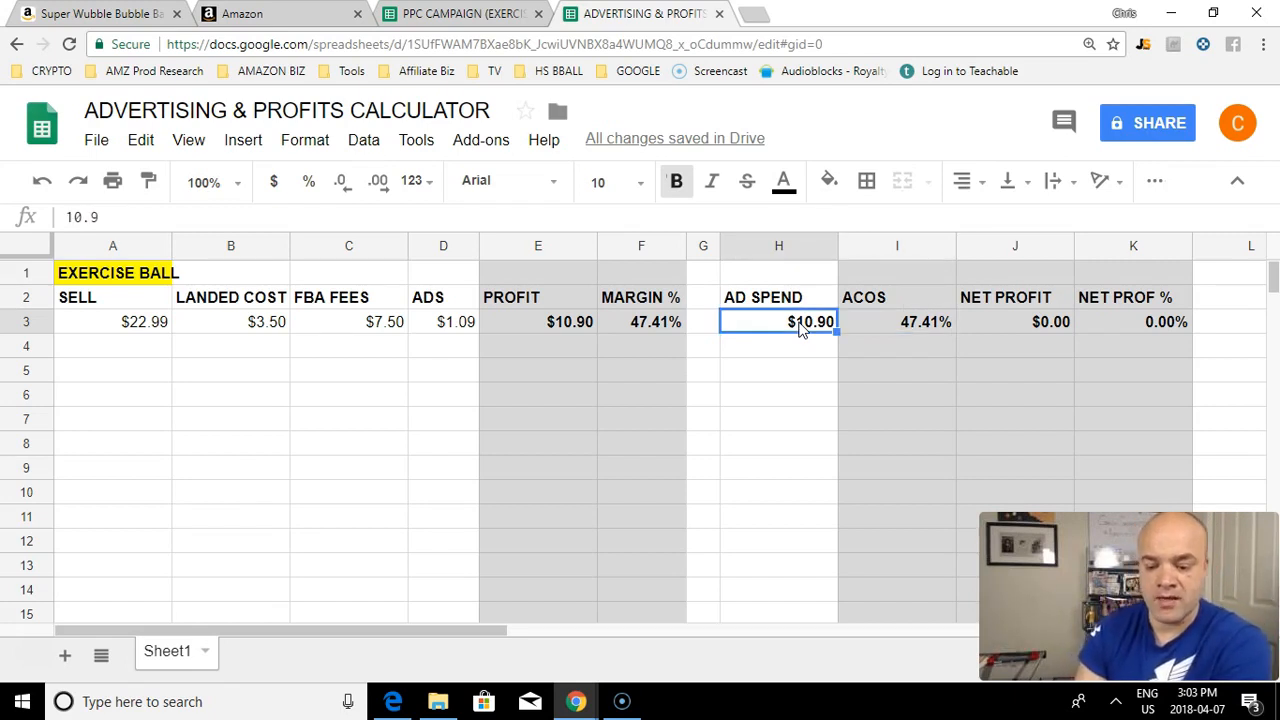
pyautogui.write('5')
pyautogui.press('Return')
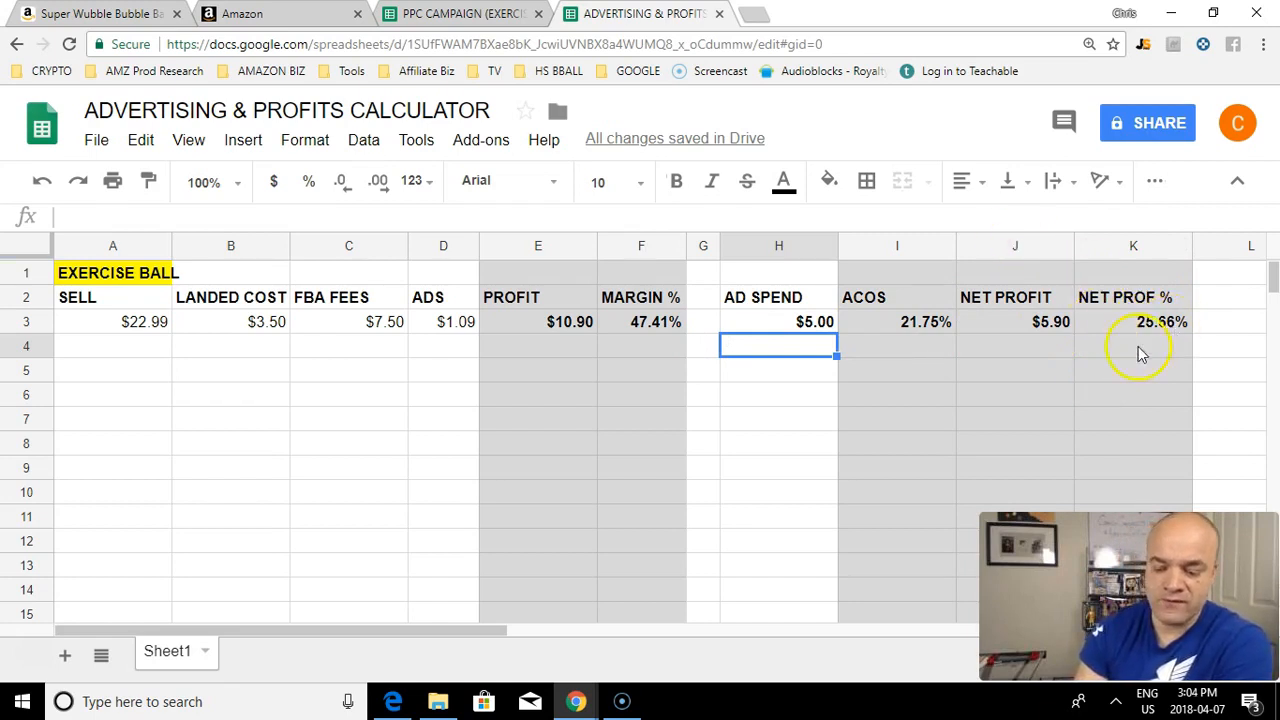
# Step: Add the bold heading CALCULATE in H1 above the AD SPEND label
pyautogui.click(816, 322)
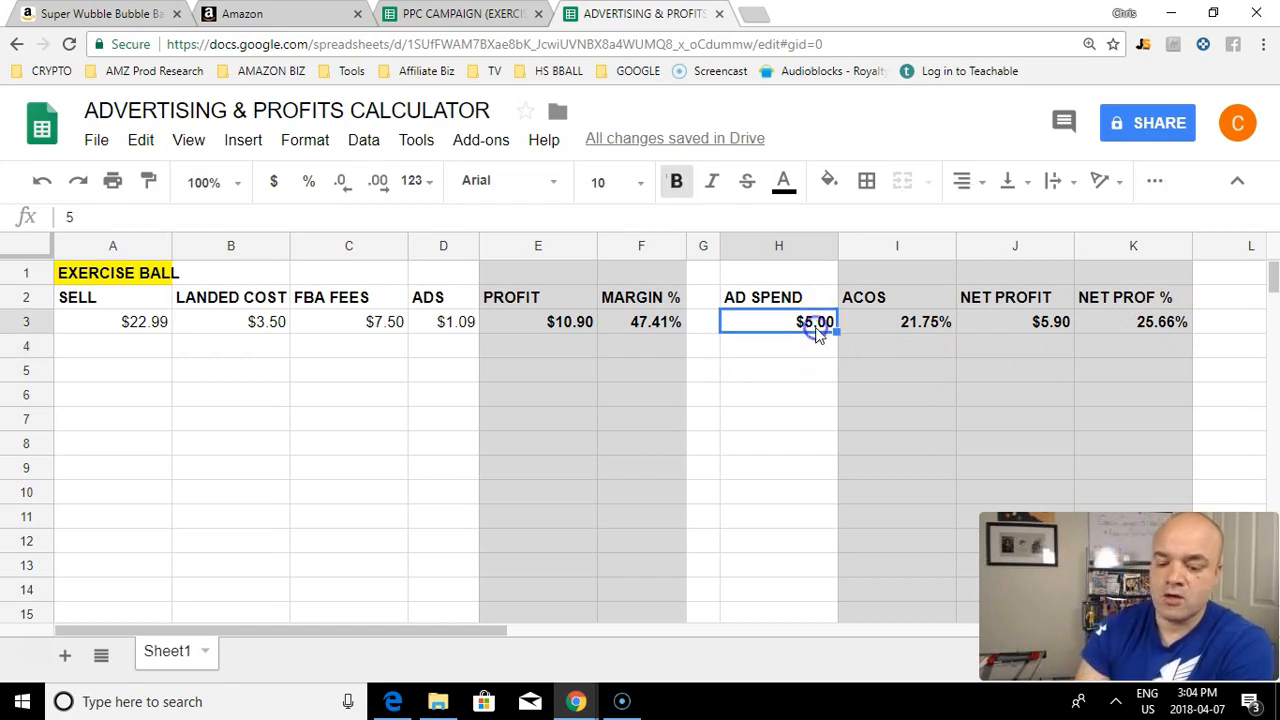
pyautogui.press('Up')
pyautogui.press('Up')
pyautogui.press('Down')
pyautogui.press('Down')
pyautogui.press('Up')
pyautogui.press('Up')
pyautogui.write('CAL')
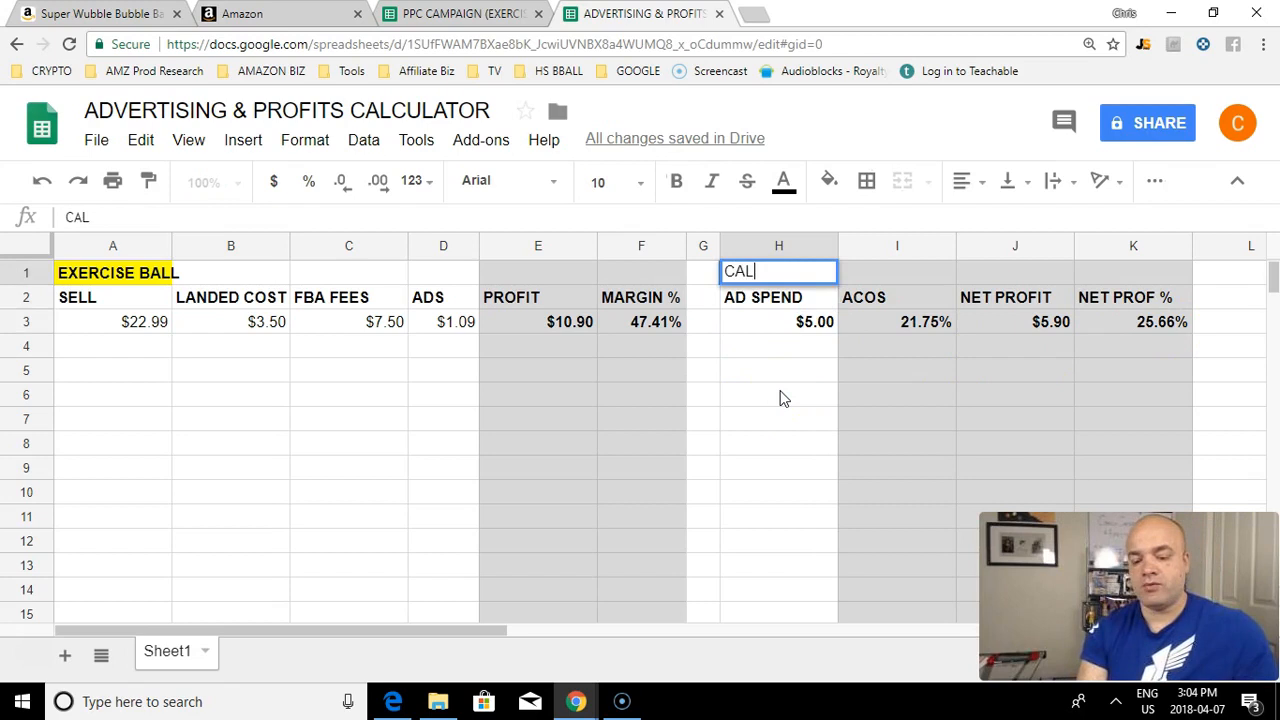
pyautogui.write('CULATE')
pyautogui.press('Return')
pyautogui.press('Up')
pyautogui.hotkey('ctrl', 'b')
pyautogui.press('Left')
pyautogui.press('Left')
pyautogui.press('Left')
pyautogui.press('Left')
pyautogui.press('Right')
pyautogui.press('Right')
pyautogui.press('Right')
pyautogui.press('Down')
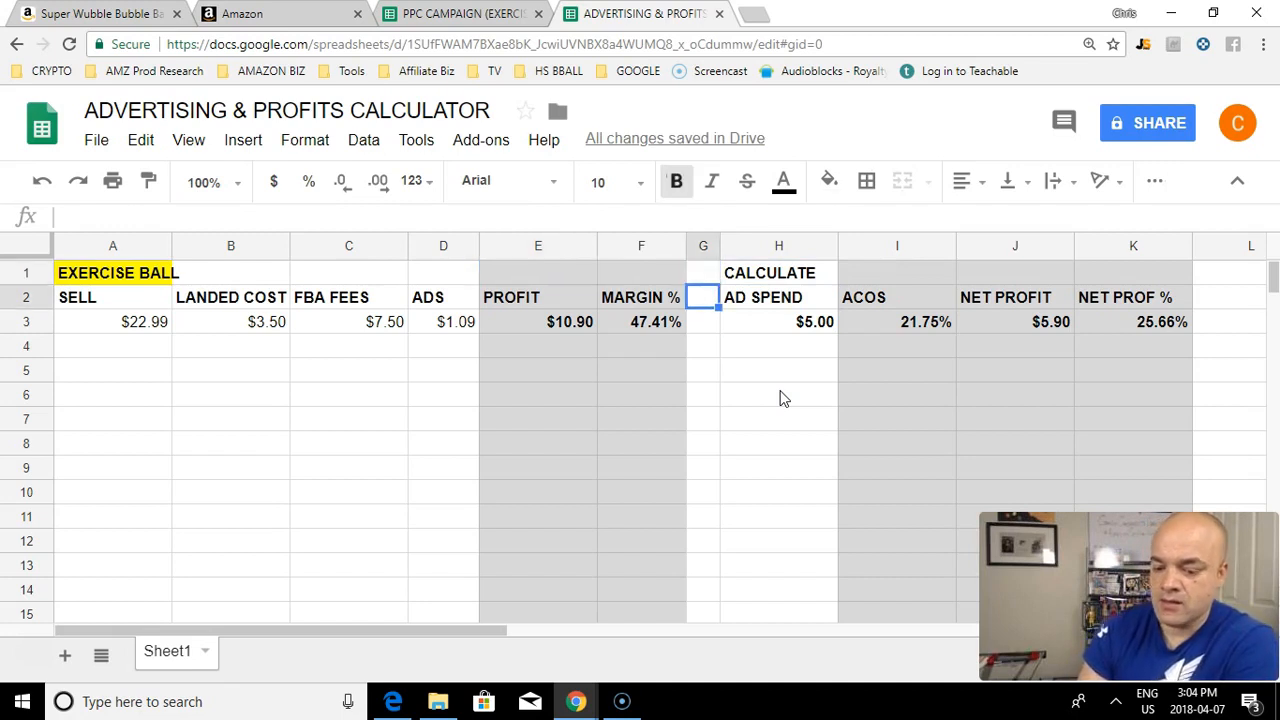
pyautogui.press('Down')
pyautogui.press('Right')
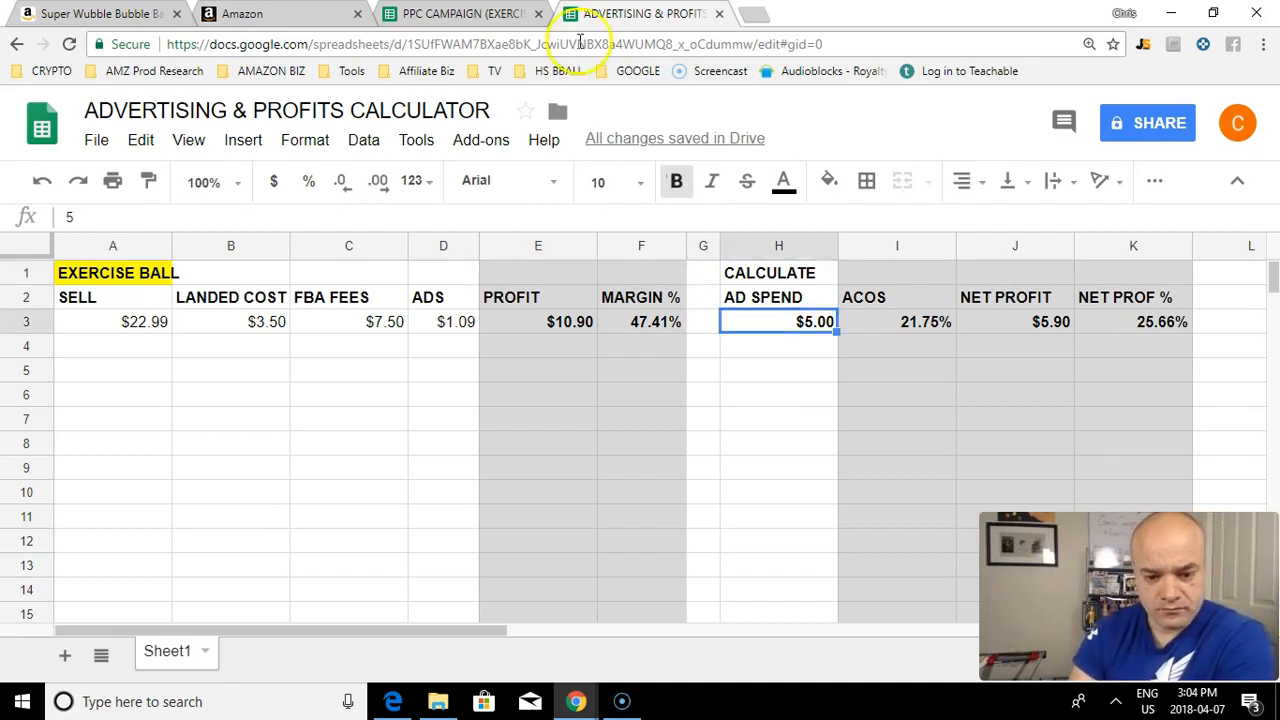
# Step: Switch to Amazon Seller Central, plot CPC against ACoS on the campaigns graph, and return to the profits calculator
pyautogui.click(250, 14)
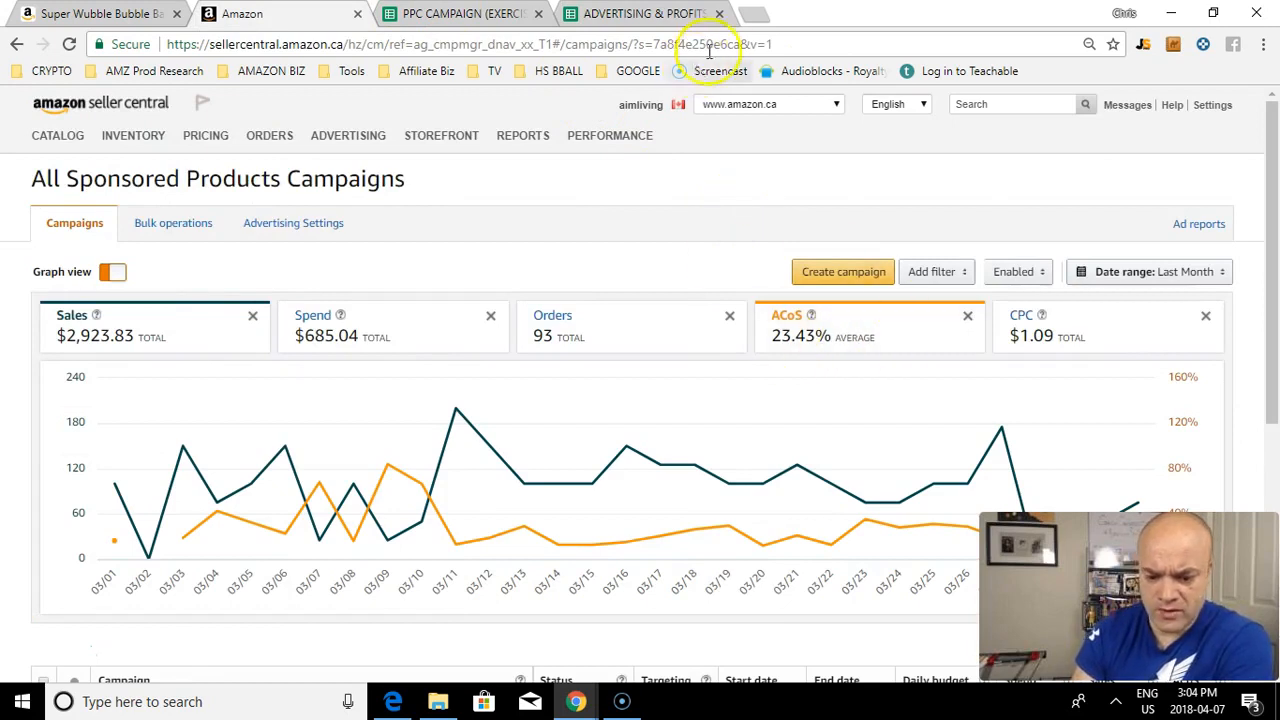
pyautogui.click(1204, 320)
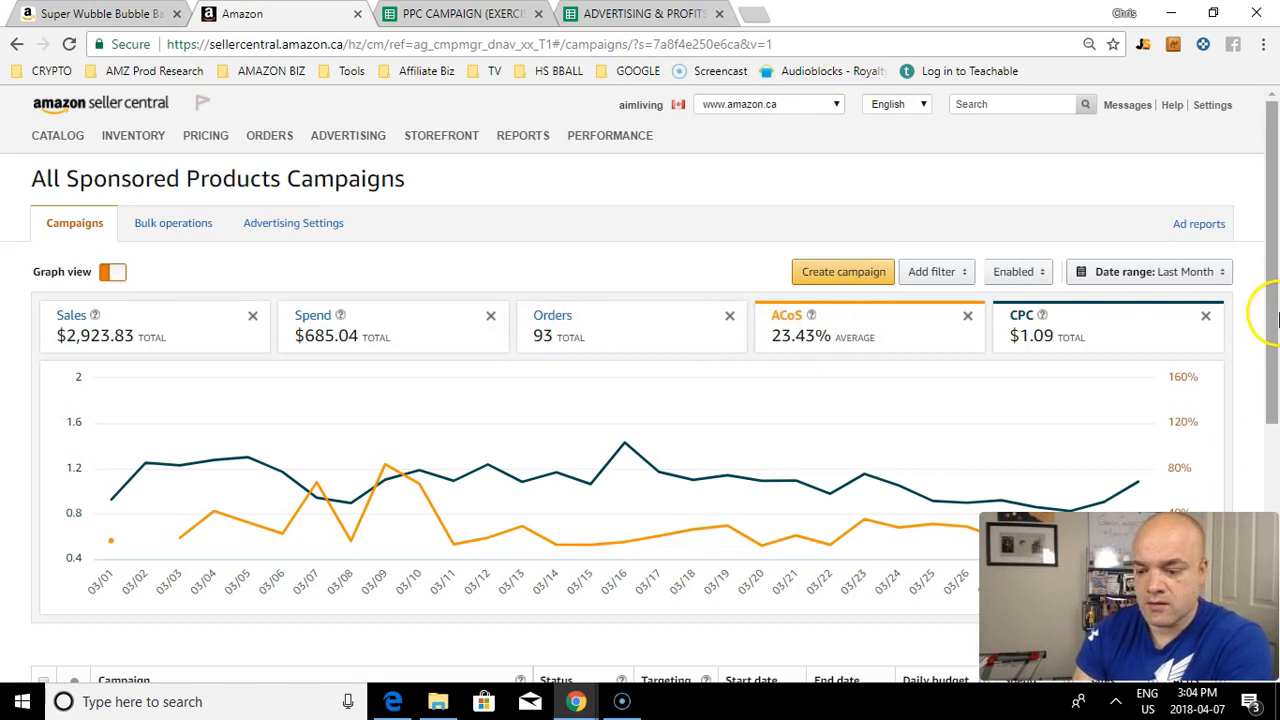
pyautogui.click(655, 14)
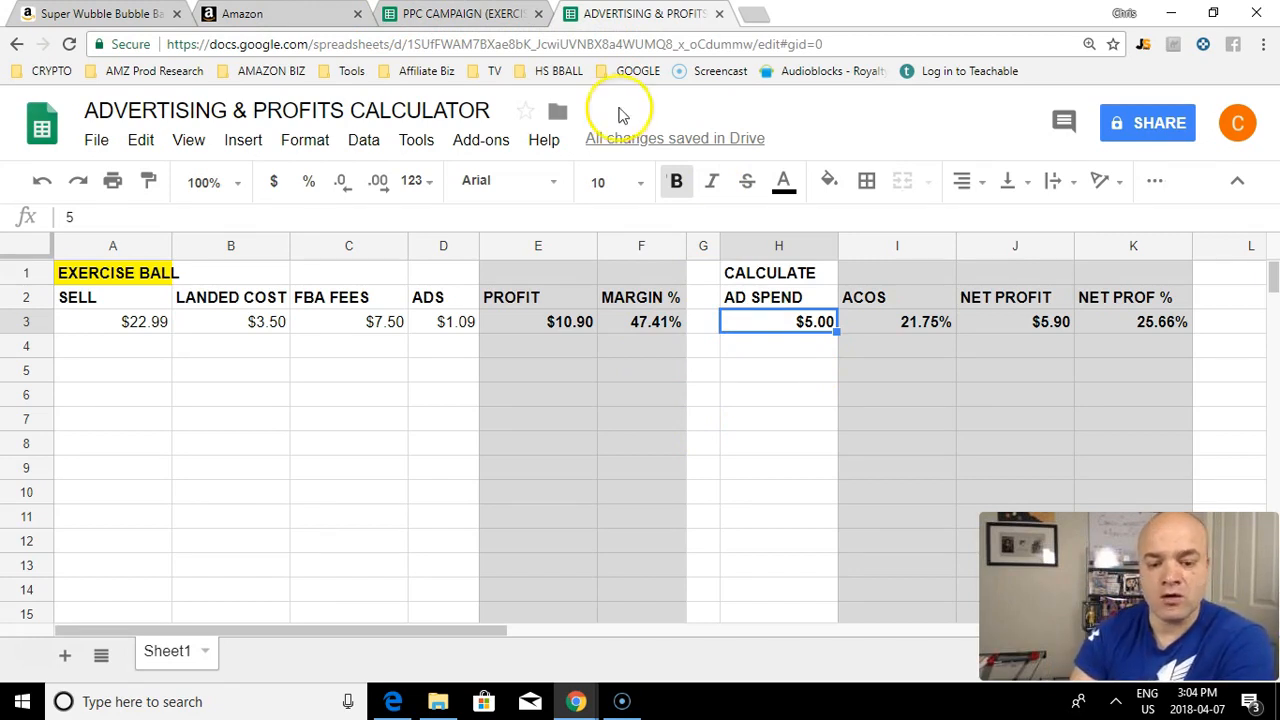
# Step: Switch to the PPC CAMPAIGN (EXERCISE BALL) sheet and examine the spend on zero-sales search terms starting at craft kits in row 36
pyautogui.click(460, 18)
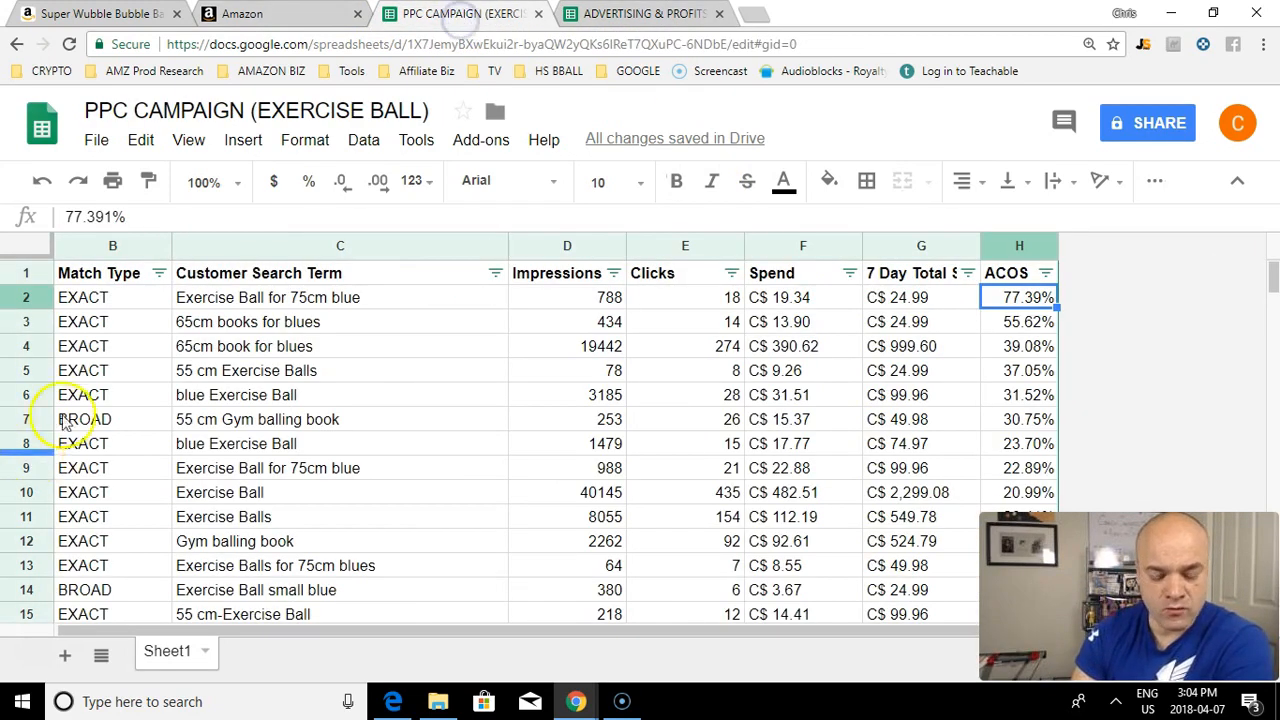
pyautogui.scroll(-10, 790, 400)
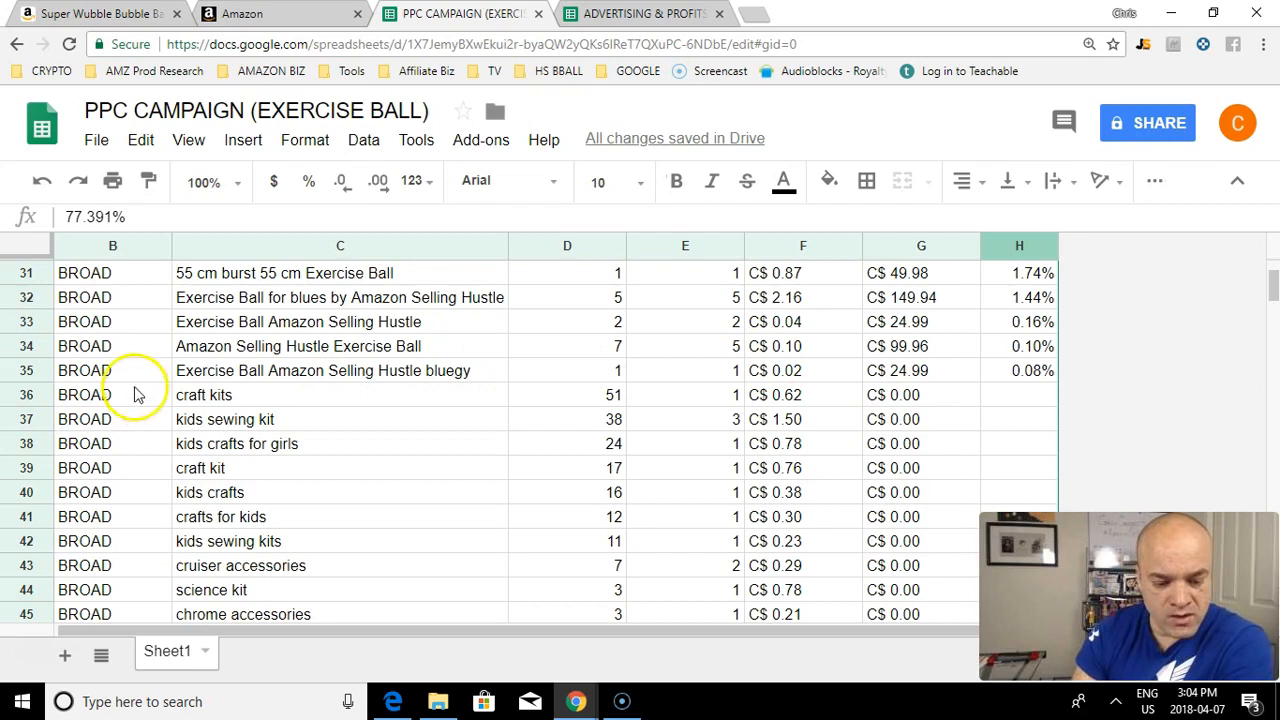
pyautogui.click(179, 400)
pyautogui.press('Down')
pyautogui.press('Down')
pyautogui.press('Down')
pyautogui.press('Up')
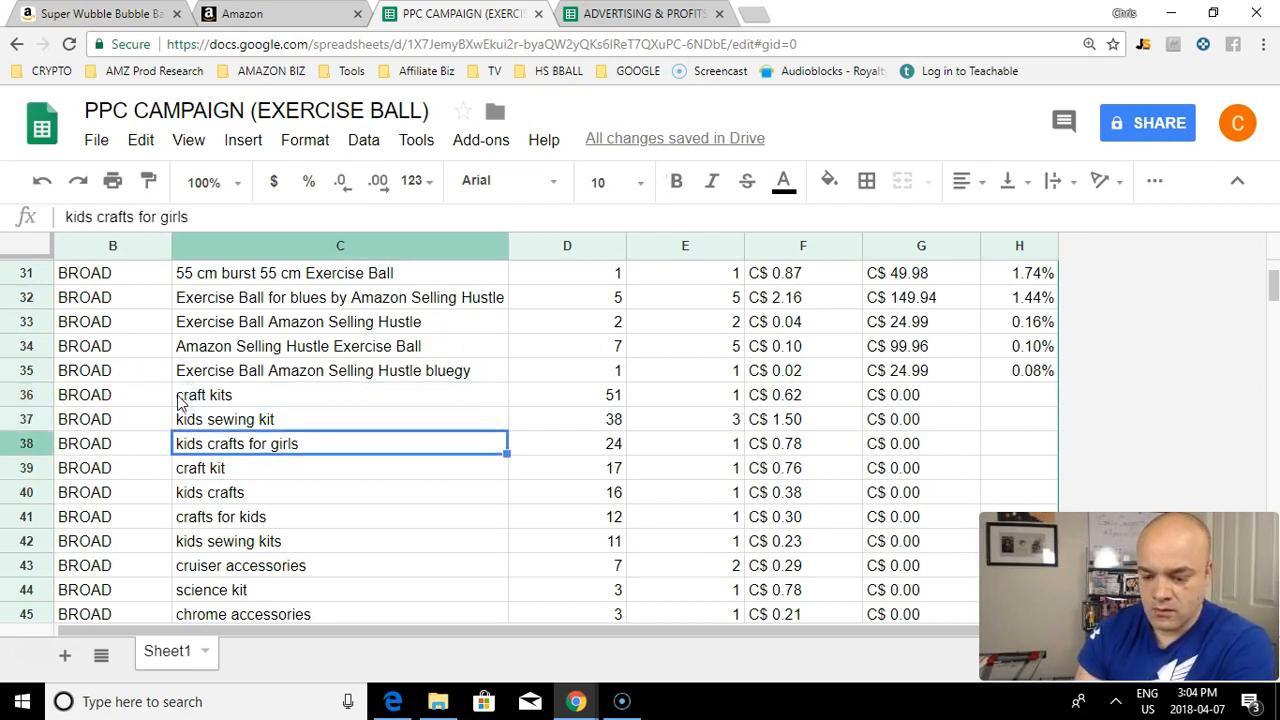
pyautogui.press('Up')
pyautogui.press('Up')
pyautogui.press('Right')
pyautogui.press('Right')
pyautogui.press('Right')
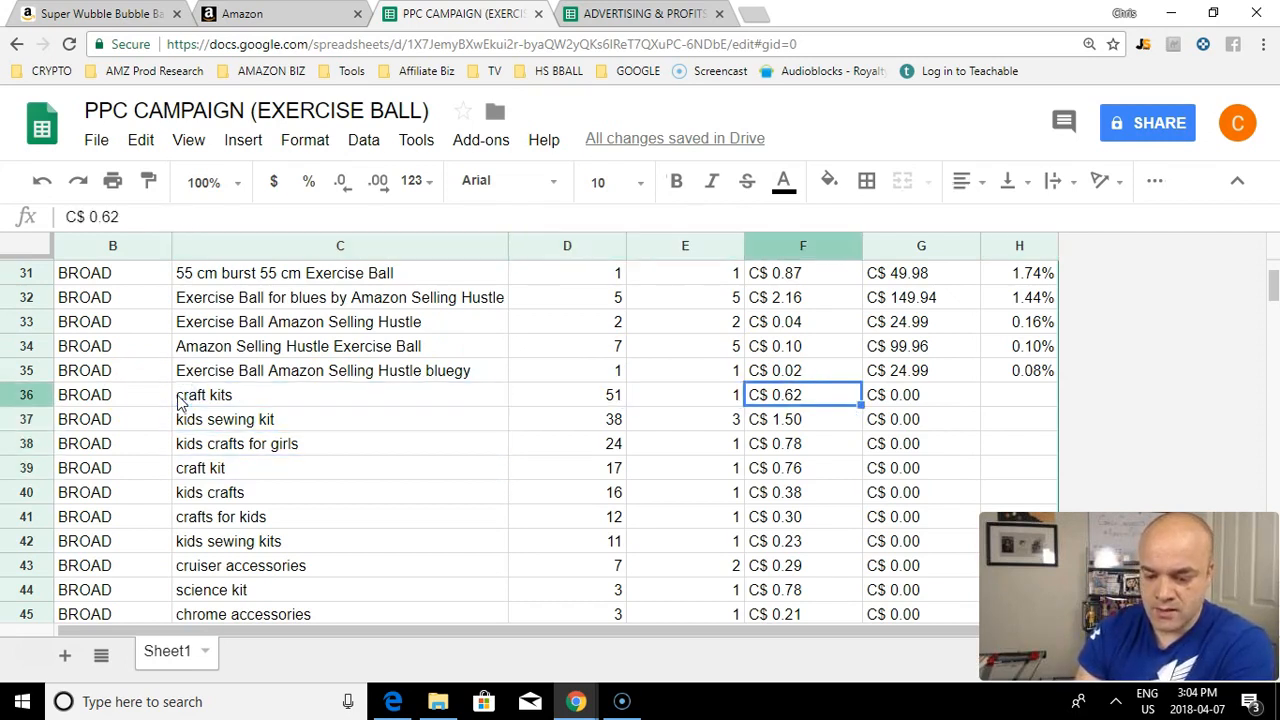
pyautogui.press('Right')
pyautogui.press('Left')
pyautogui.press('Down')
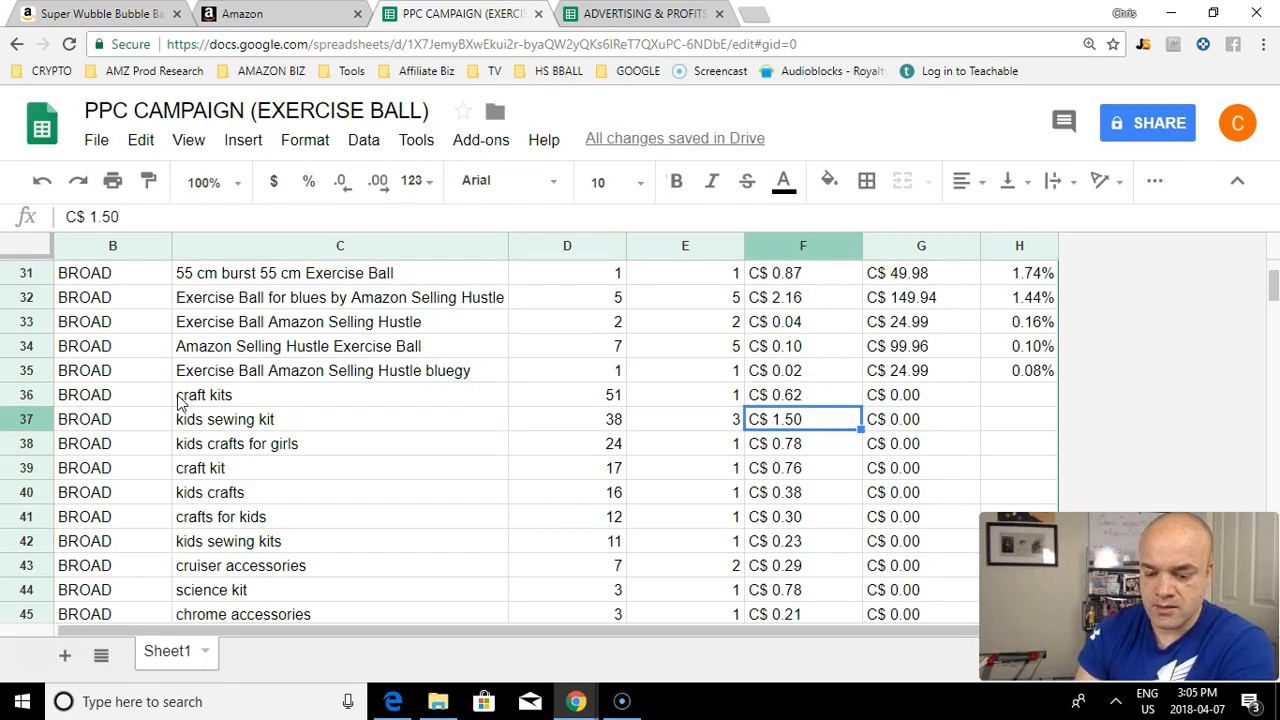
# Step: Examine the spend on each zero-sales search term from kids sewing kit in row 37 through the end of the data at row 159
pyautogui.press('Down')
pyautogui.press('Down')
pyautogui.press('Down')
pyautogui.press('Down')
pyautogui.press('Down')
pyautogui.press('Down')
pyautogui.press('Down')
pyautogui.press('Down')
pyautogui.press('Down')
pyautogui.press('Down')
pyautogui.press('Down')
pyautogui.press('Down')
pyautogui.press('Down')
pyautogui.press('Down')
pyautogui.press('Down')
pyautogui.press('Down')
pyautogui.press('Down')
pyautogui.press('Down')
pyautogui.press('Down')
pyautogui.press('Down')
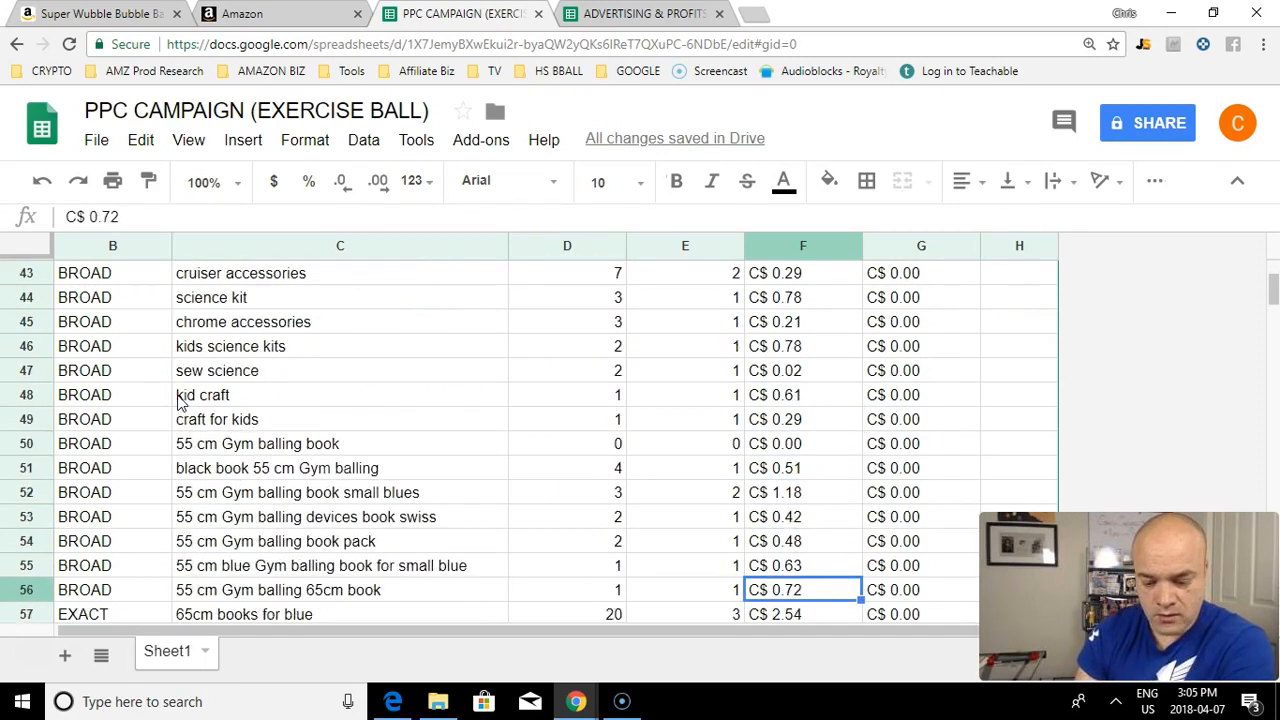
pyautogui.press('Down')
pyautogui.press('Up')
pyautogui.press('Up')
pyautogui.press('Up')
pyautogui.press('Up')
pyautogui.press('Down')
pyautogui.press('Down')
pyautogui.press('Down')
pyautogui.press('Down')
pyautogui.press('Down')
pyautogui.press('Down')
pyautogui.press('Down')
pyautogui.press('Down')
pyautogui.press('Down')
pyautogui.press('Down')
pyautogui.press('Down')
pyautogui.press('Down')
pyautogui.press('Down')
pyautogui.press('Down')
pyautogui.press('Down')
pyautogui.press('Down')
pyautogui.press('Down')
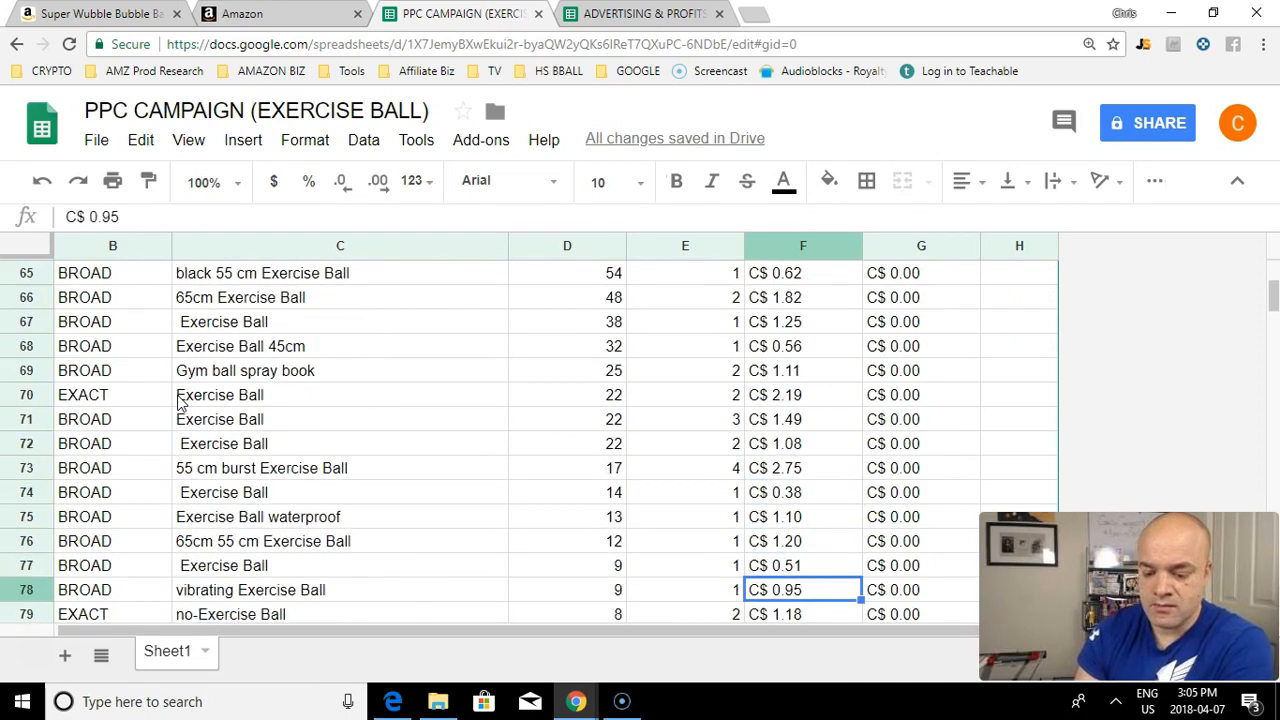
pyautogui.press('Down')
pyautogui.press('Down')
pyautogui.press('Down')
pyautogui.press('Down')
pyautogui.press('Down')
pyautogui.press('Down')
pyautogui.press('Down')
pyautogui.press('Down')
pyautogui.press('Down')
pyautogui.press('Down')
pyautogui.press('Down')
pyautogui.press('Down')
pyautogui.press('Down')
pyautogui.press('Down')
pyautogui.press('Down')
pyautogui.press('Down')
pyautogui.press('Down')
pyautogui.press('Down')
pyautogui.press('Down')
pyautogui.press('Down')
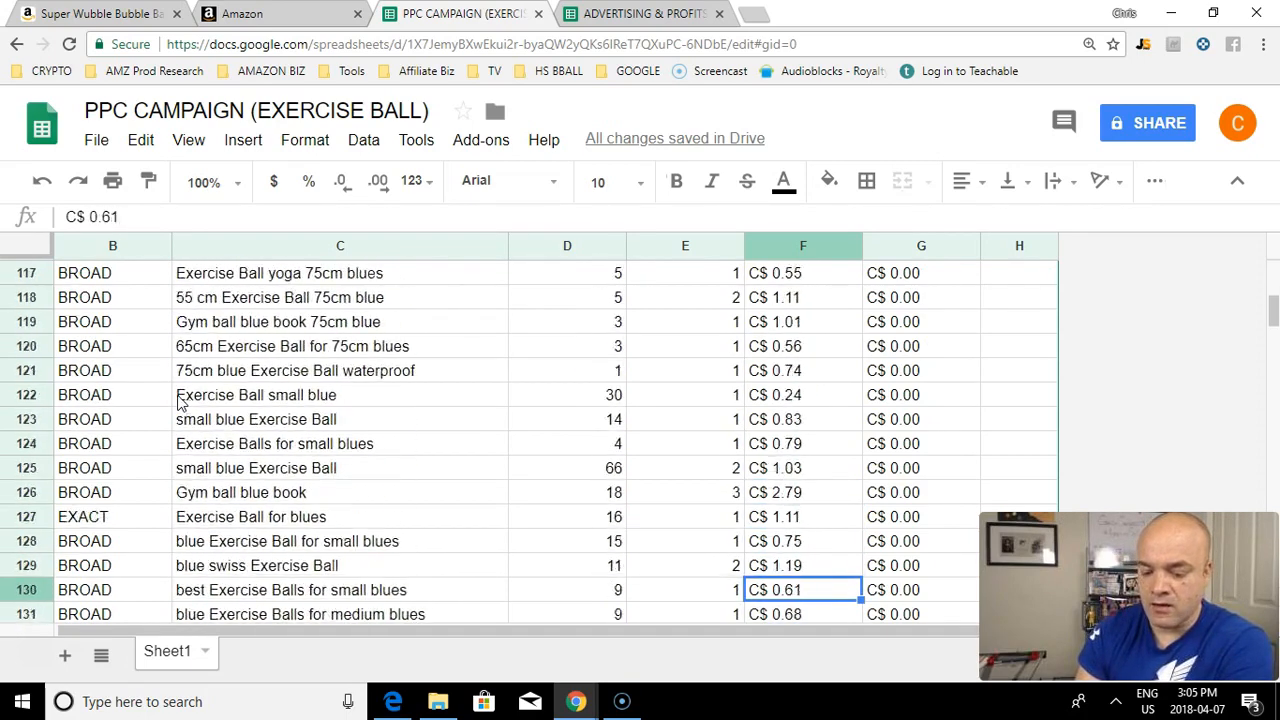
pyautogui.press('Down')
pyautogui.press('Down')
pyautogui.press('Down')
pyautogui.press('Down')
pyautogui.press('Down')
pyautogui.press('Down')
pyautogui.press('Down')
pyautogui.press('Down')
pyautogui.press('Down')
pyautogui.press('Down')
pyautogui.press('Down')
pyautogui.press('Down')
pyautogui.press('Down')
pyautogui.press('Down')
pyautogui.press('Down')
pyautogui.press('Down')
pyautogui.press('Down')
pyautogui.press('Down')
pyautogui.press('Down')
pyautogui.press('Down')
# Step: Review the zero-sales search terms and their spend in reverse, from the end of the list back up to row 33
pyautogui.press('Up')
pyautogui.press('Up')
pyautogui.press('Up')
pyautogui.press('Up')
pyautogui.press('Up')
pyautogui.press('Up')
pyautogui.press('Up')
pyautogui.press('Up')
pyautogui.press('Up')
pyautogui.press('Up')
pyautogui.press('Up')
pyautogui.press('Up')
pyautogui.press('Up')
pyautogui.press('Up')
pyautogui.press('Up')
pyautogui.press('Up')
pyautogui.press('Up')
pyautogui.press('Up')
pyautogui.press('Up')
pyautogui.press('Up')
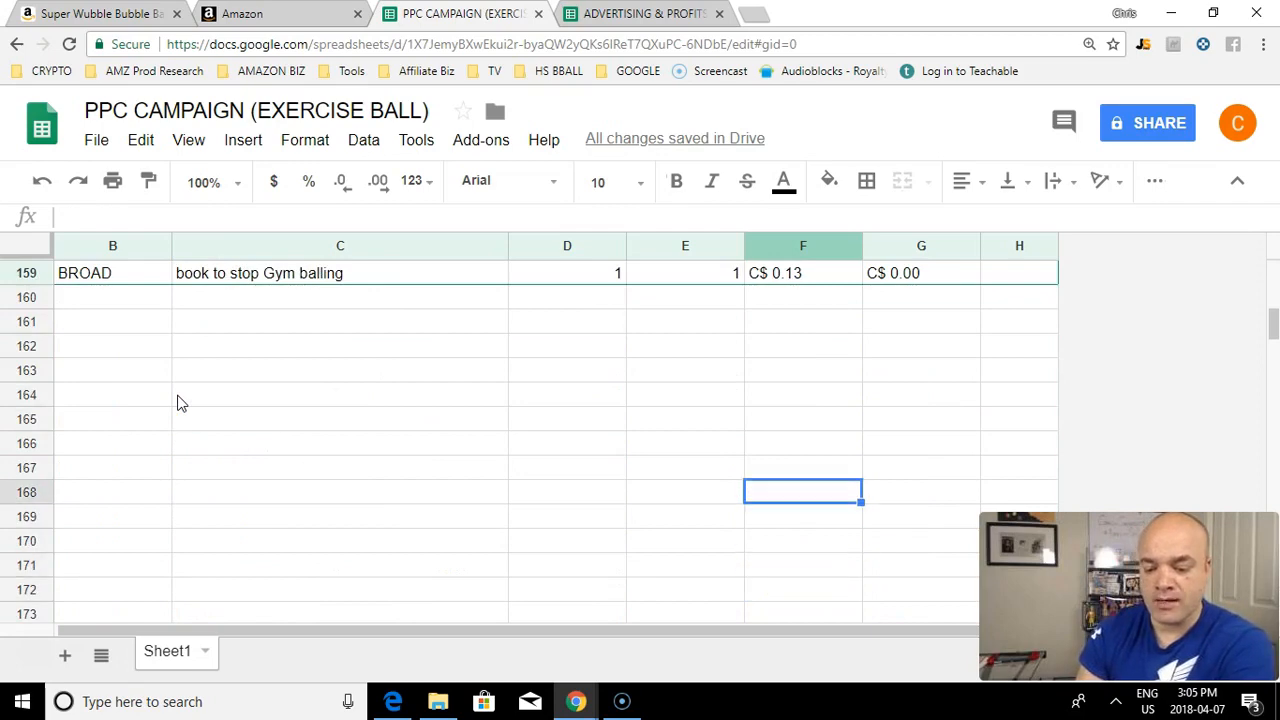
pyautogui.press('Up')
pyautogui.press('Up')
pyautogui.press('Up')
pyautogui.press('Up')
pyautogui.press('Up')
pyautogui.press('Up')
pyautogui.press('Up')
pyautogui.press('Up')
pyautogui.press('Up')
pyautogui.press('Up')
pyautogui.press('Up')
pyautogui.press('Up')
pyautogui.press('Up')
pyautogui.press('Up')
pyautogui.press('Up')
pyautogui.press('Up')
pyautogui.press('Up')
pyautogui.press('Up')
pyautogui.press('Up')
pyautogui.press('Up')
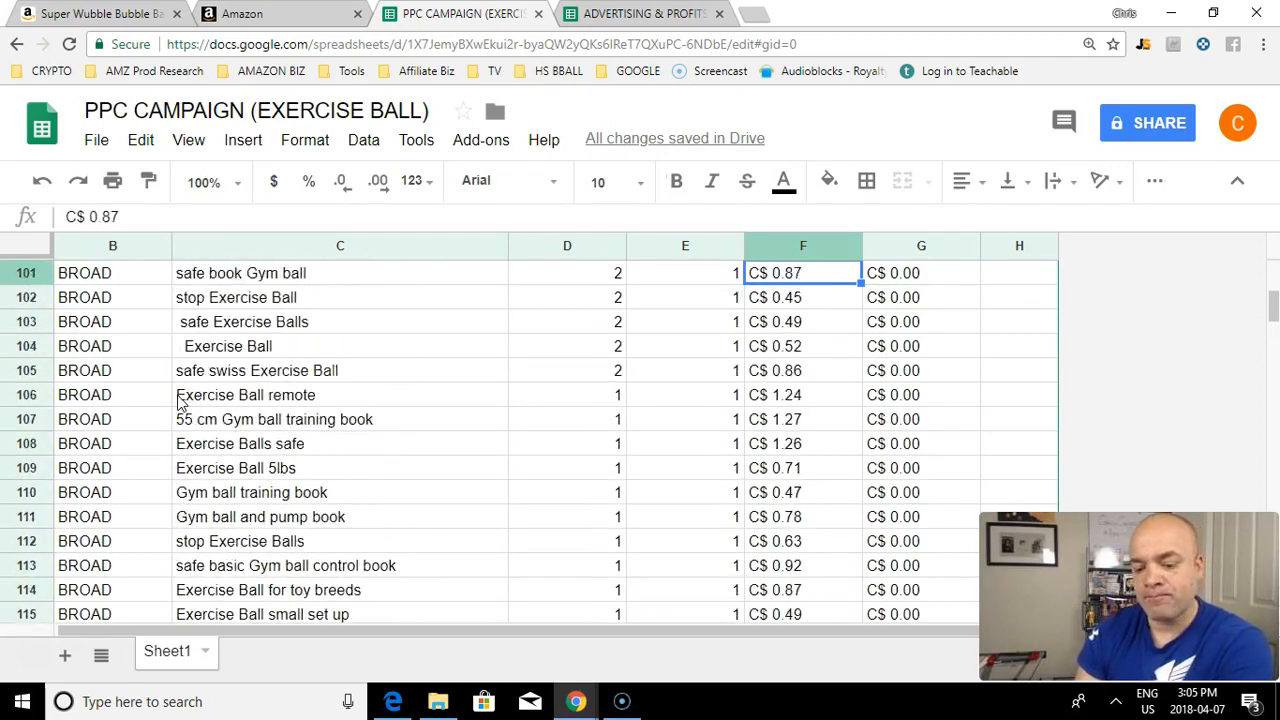
pyautogui.press('Up')
pyautogui.press('Up')
pyautogui.press('Up')
pyautogui.press('Up')
pyautogui.press('Up')
pyautogui.press('Up')
pyautogui.press('Up')
pyautogui.press('Up')
pyautogui.press('Up')
pyautogui.press('Up')
pyautogui.press('Up')
pyautogui.press('Up')
pyautogui.press('Up')
pyautogui.press('Up')
pyautogui.press('Up')
pyautogui.press('Up')
pyautogui.press('Up')
pyautogui.press('Up')
pyautogui.press('Up')
pyautogui.press('Up')
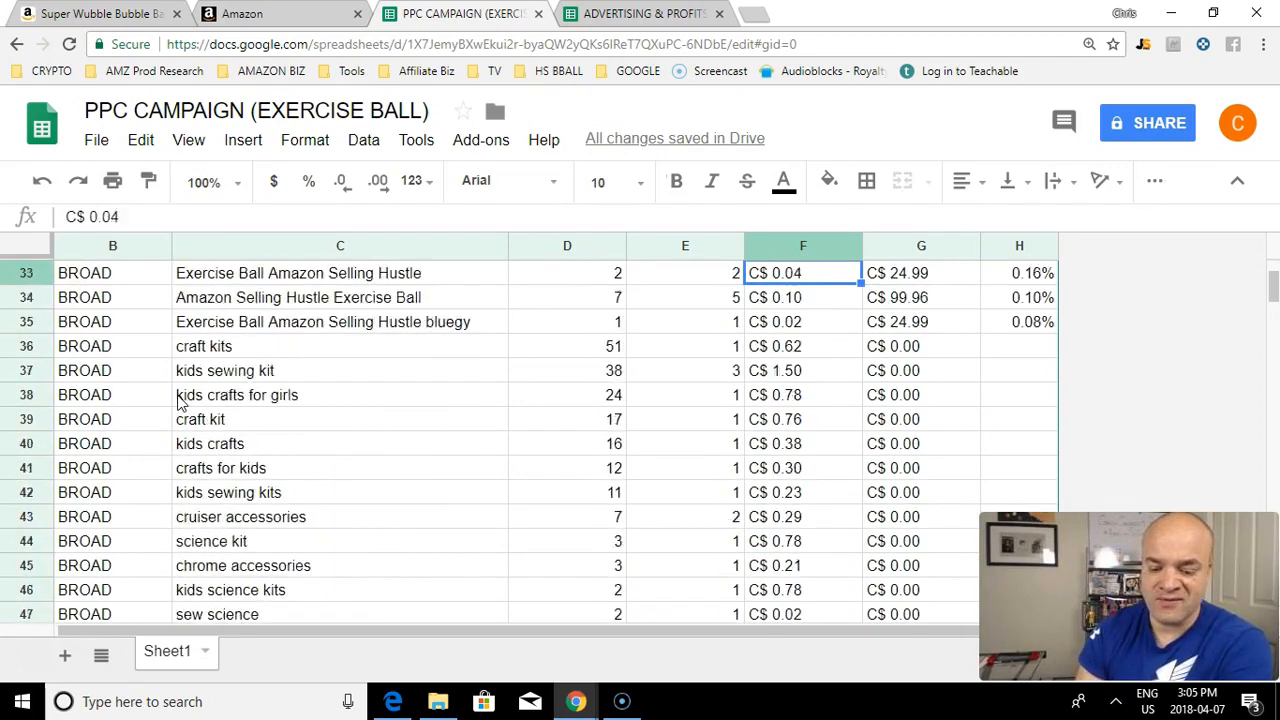
# Step: Compare the spend of the search terms around row 34 with that of the zero-sales terms starting at row 36
pyautogui.press('Down')
pyautogui.press('Down')
pyautogui.press('Down')
pyautogui.press('Down')
pyautogui.press('Down')
pyautogui.press('Down')
pyautogui.press('Down')
pyautogui.press('Down')
pyautogui.press('Down')
pyautogui.press('Down')
pyautogui.press('Down')
pyautogui.press('Down')
pyautogui.press('Down')
pyautogui.press('Down')
pyautogui.press('Down')
pyautogui.press('Down')
pyautogui.press('Down')
pyautogui.press('Down')
pyautogui.press('Down')
pyautogui.press('Down')
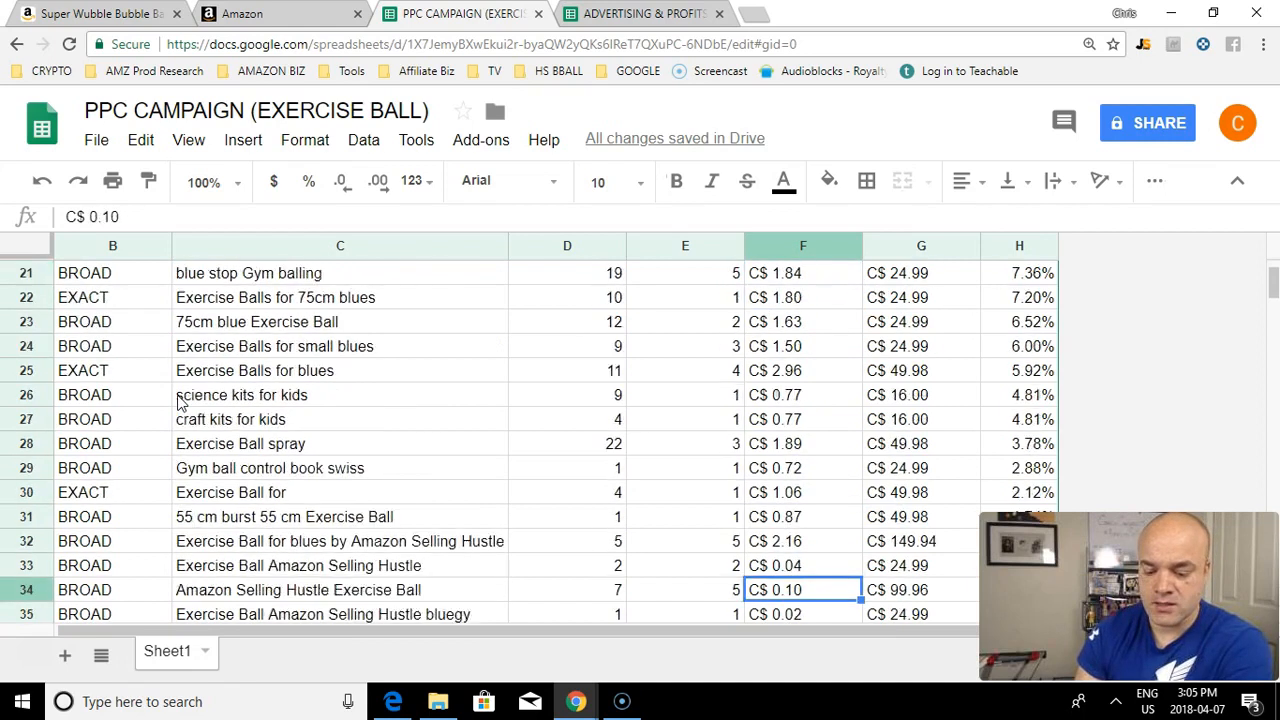
pyautogui.press('Up')
pyautogui.press('Up')
pyautogui.press('Up')
pyautogui.press('Up')
pyautogui.press('Up')
pyautogui.press('Up')
pyautogui.press('Up')
pyautogui.press('Up')
pyautogui.press('Up')
pyautogui.press('Up')
pyautogui.press('Up')
pyautogui.press('Up')
pyautogui.press('Up')
pyautogui.press('Up')
pyautogui.press('Up')
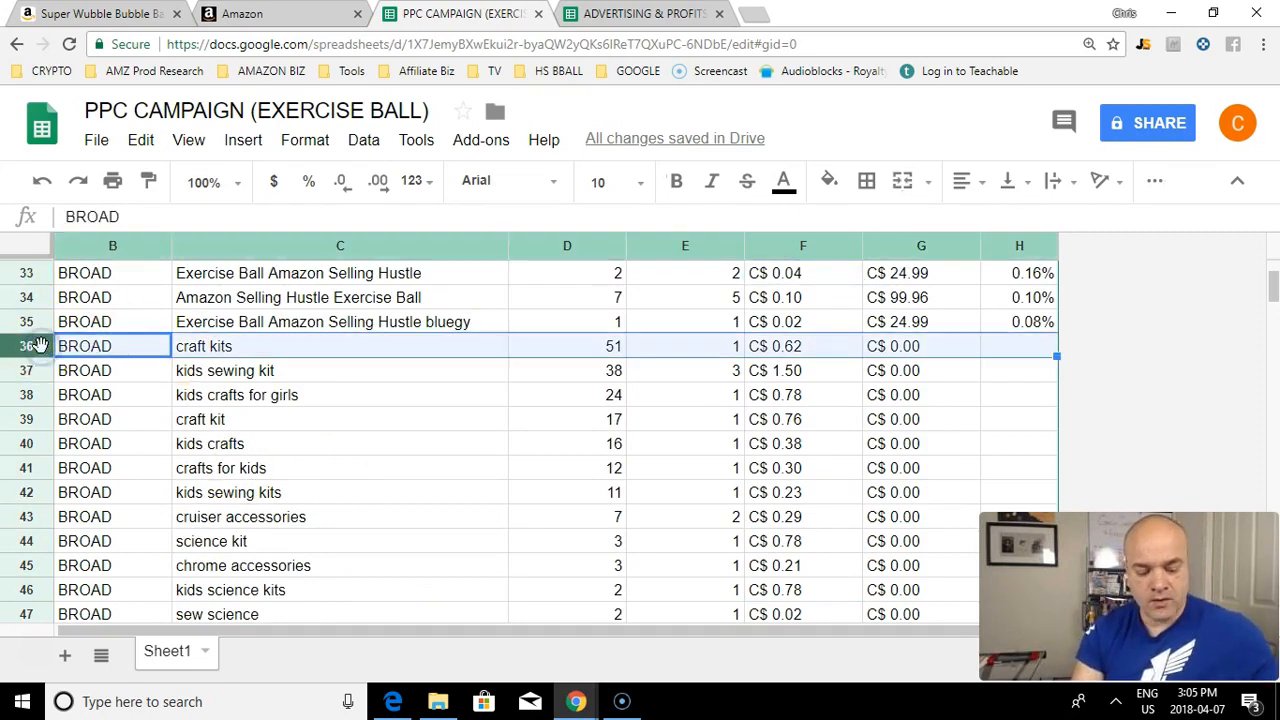
# Step: Delete rows 36 to 172, covering all zero-sales search terms from craft kits onward
pyautogui.hotkey('shift', 'Down')
pyautogui.hotkey('shift', 'Down')
pyautogui.hotkey('shift', 'Down')
pyautogui.hotkey('shift', 'Down')
pyautogui.hotkey('shift', 'Down')
pyautogui.hotkey('shift', 'Down')
pyautogui.hotkey('shift', 'Down')
pyautogui.hotkey('shift', 'Down')
pyautogui.hotkey('shift', 'Down')
pyautogui.hotkey('shift', 'Down')
pyautogui.hotkey('shift', 'Down')
pyautogui.hotkey('shift', 'Down')
pyautogui.hotkey('shift', 'Down')
pyautogui.hotkey('shift', 'Down')
pyautogui.hotkey('shift', 'Down')
pyautogui.hotkey('shift', 'Down')
pyautogui.hotkey('shift', 'Down')
pyautogui.hotkey('shift', 'Down')
pyautogui.hotkey('shift', 'Down')
pyautogui.hotkey('shift', 'Down')
pyautogui.hotkey('shift', 'Down')
pyautogui.hotkey('shift', 'Down')
pyautogui.hotkey('shift', 'Down')
pyautogui.hotkey('shift', 'Down')
pyautogui.hotkey('shift', 'Down')
pyautogui.hotkey('shift', 'Down')
pyautogui.hotkey('shift', 'Down')
pyautogui.hotkey('shift', 'Down')
pyautogui.hotkey('shift', 'Down')
pyautogui.hotkey('shift', 'Down')
pyautogui.hotkey('shift', 'Down')
pyautogui.hotkey('shift', 'Down')
pyautogui.hotkey('shift', 'Down')
pyautogui.hotkey('shift', 'Down')
pyautogui.hotkey('shift', 'Down')
pyautogui.hotkey('shift', 'Down')
pyautogui.hotkey('shift', 'Down')
pyautogui.hotkey('shift', 'Down')
pyautogui.hotkey('shift', 'Down')
pyautogui.hotkey('shift', 'Down')
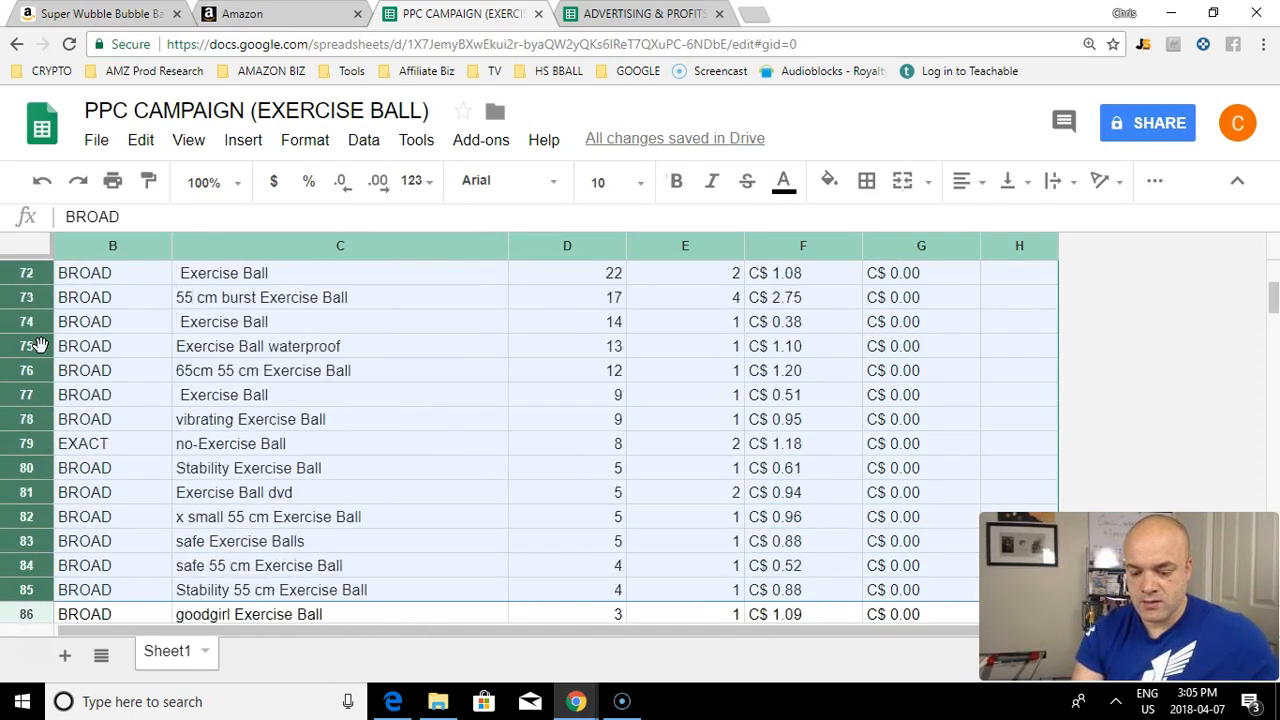
pyautogui.hotkey('shift', 'Down')
pyautogui.hotkey('shift', 'Down')
pyautogui.hotkey('shift', 'Down')
pyautogui.hotkey('shift', 'Down')
pyautogui.hotkey('shift', 'Down')
pyautogui.hotkey('shift', 'Down')
pyautogui.hotkey('shift', 'Down')
pyautogui.hotkey('shift', 'Down')
pyautogui.hotkey('shift', 'Down')
pyautogui.hotkey('shift', 'Down')
pyautogui.hotkey('shift', 'Down')
pyautogui.hotkey('shift', 'Down')
pyautogui.hotkey('shift', 'Down')
pyautogui.hotkey('shift', 'Down')
pyautogui.hotkey('shift', 'Down')
pyautogui.hotkey('shift', 'Down')
pyautogui.hotkey('shift', 'Down')
pyautogui.hotkey('shift', 'Down')
pyautogui.hotkey('shift', 'Down')
pyautogui.hotkey('shift', 'Down')
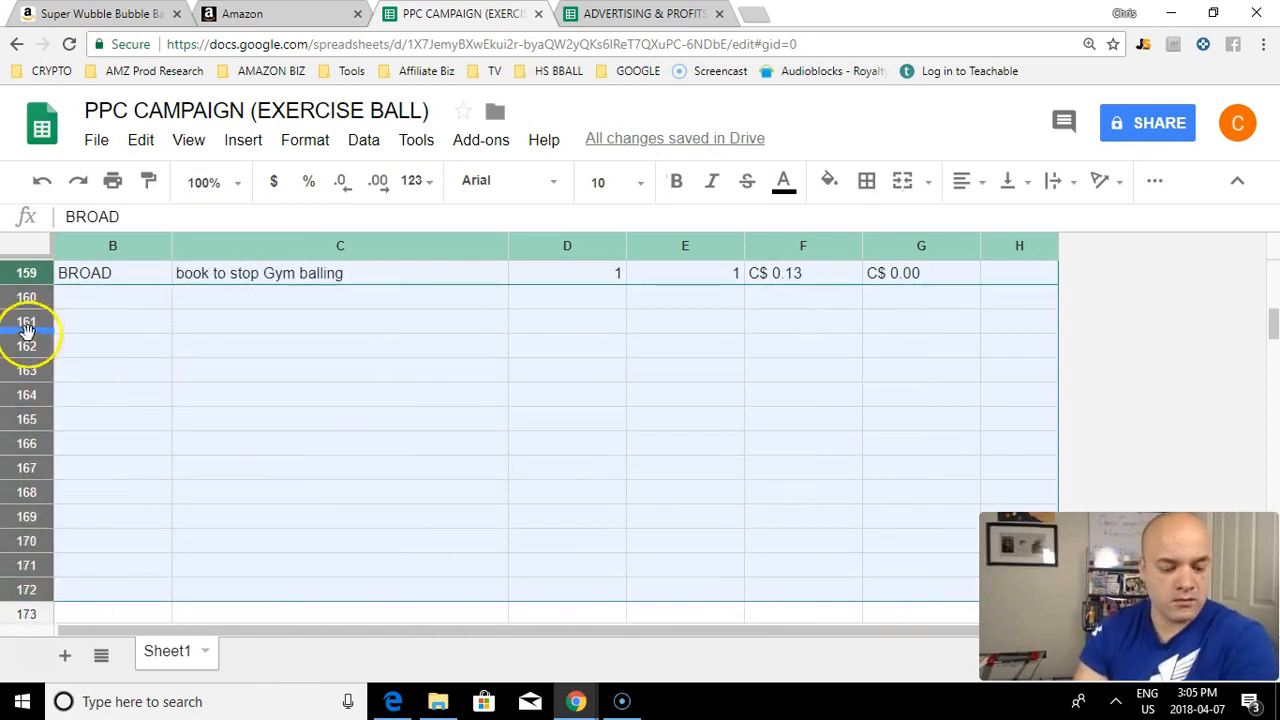
pyautogui.rightClick(24, 324)
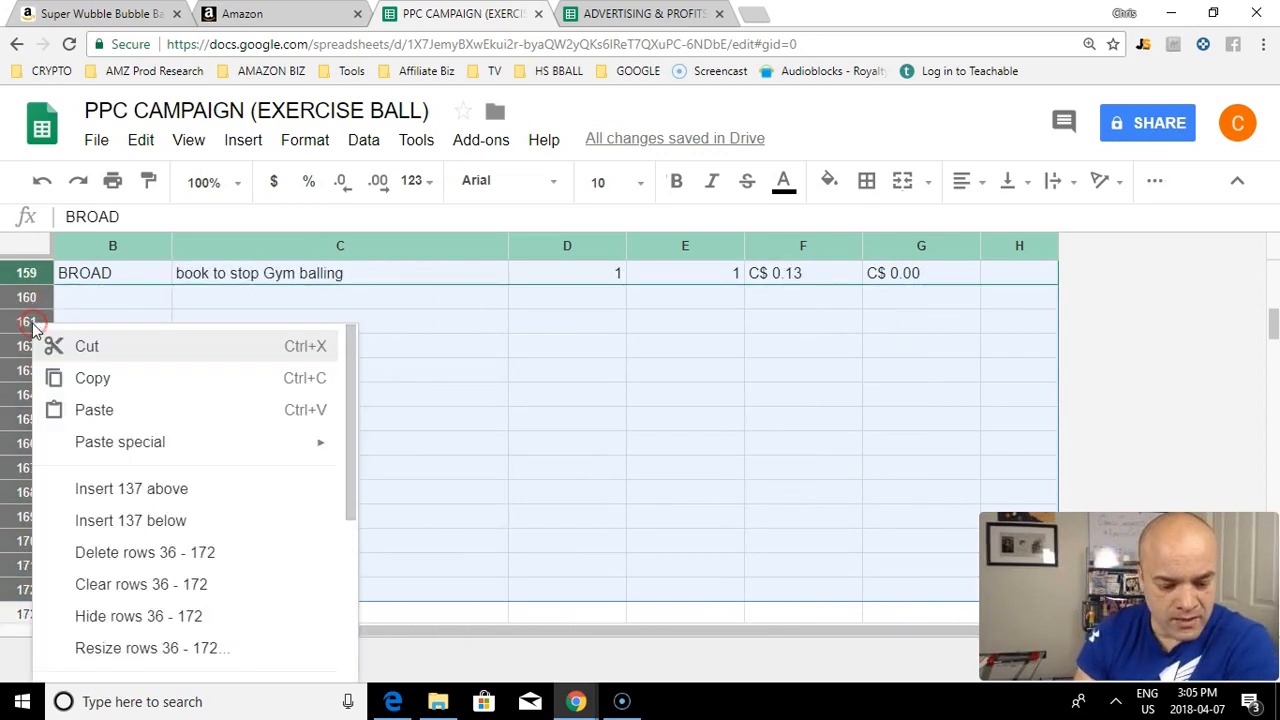
pyautogui.click(118, 553)
# Step: Return to the header row of the search term list and move to the ACOS column
pyautogui.click(541, 530)
pyautogui.press('Up')
pyautogui.press('Up')
pyautogui.press('Up')
pyautogui.press('Up')
pyautogui.press('Up')
pyautogui.press('Up')
pyautogui.press('Up')
pyautogui.press('Up')
pyautogui.press('Up')
pyautogui.press('Up')
pyautogui.press('Up')
pyautogui.press('Up')
pyautogui.press('Up')
pyautogui.press('Up')
pyautogui.press('Up')
pyautogui.press('Up')
pyautogui.press('Up')
pyautogui.press('Up')
pyautogui.press('Up')
pyautogui.press('Up')
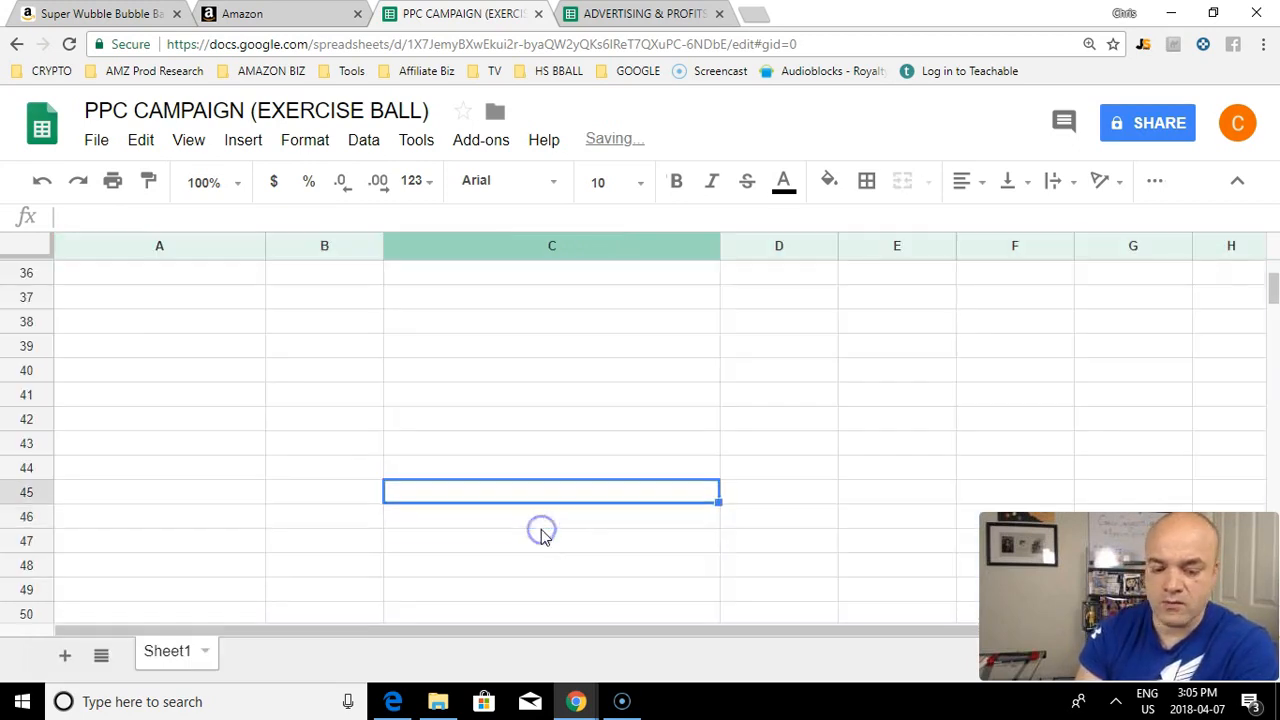
pyautogui.press('Up')
pyautogui.press('Up')
pyautogui.press('Up')
pyautogui.press('Up')
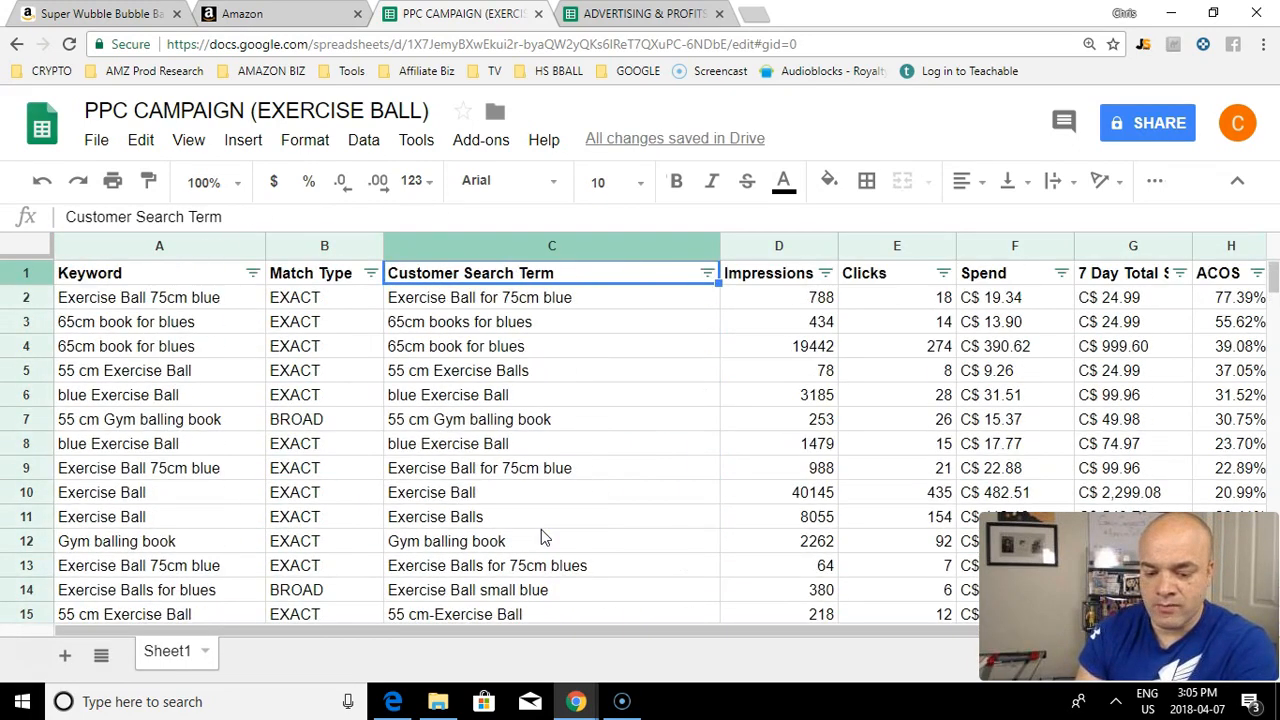
pyautogui.press('Right')
pyautogui.press('Right')
pyautogui.press('Right')
pyautogui.press('Right')
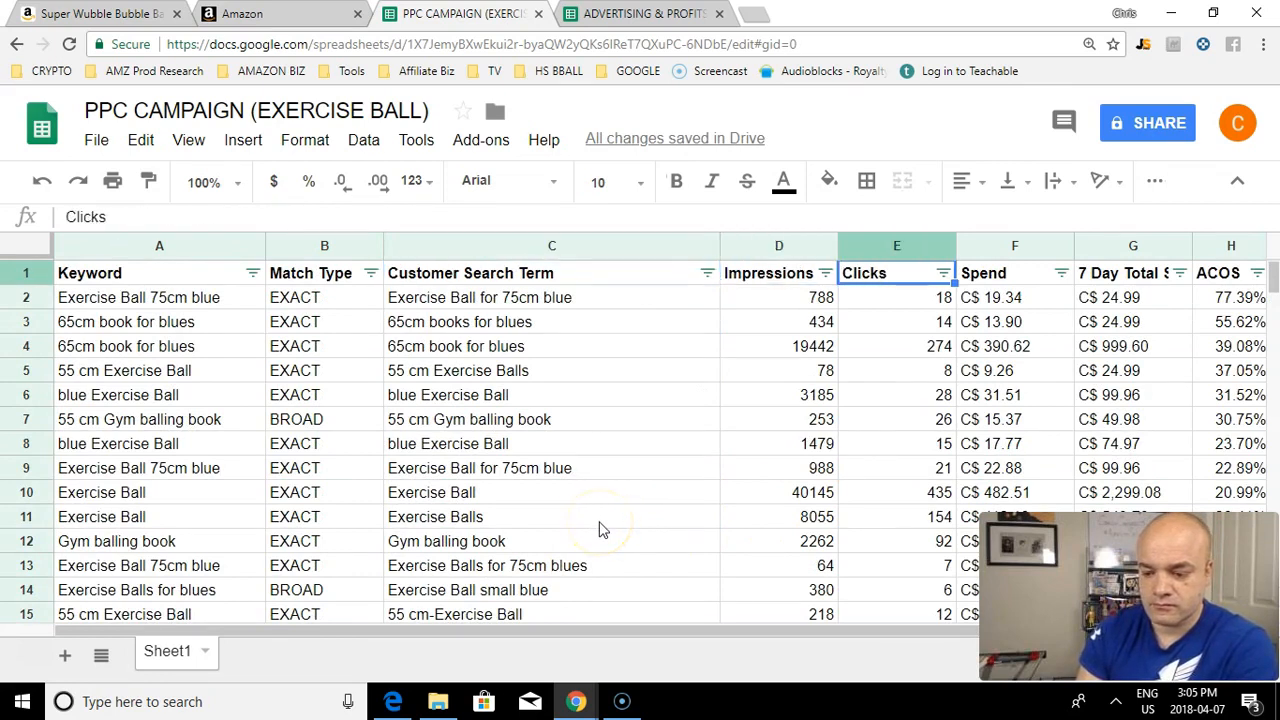
pyautogui.press('Right')
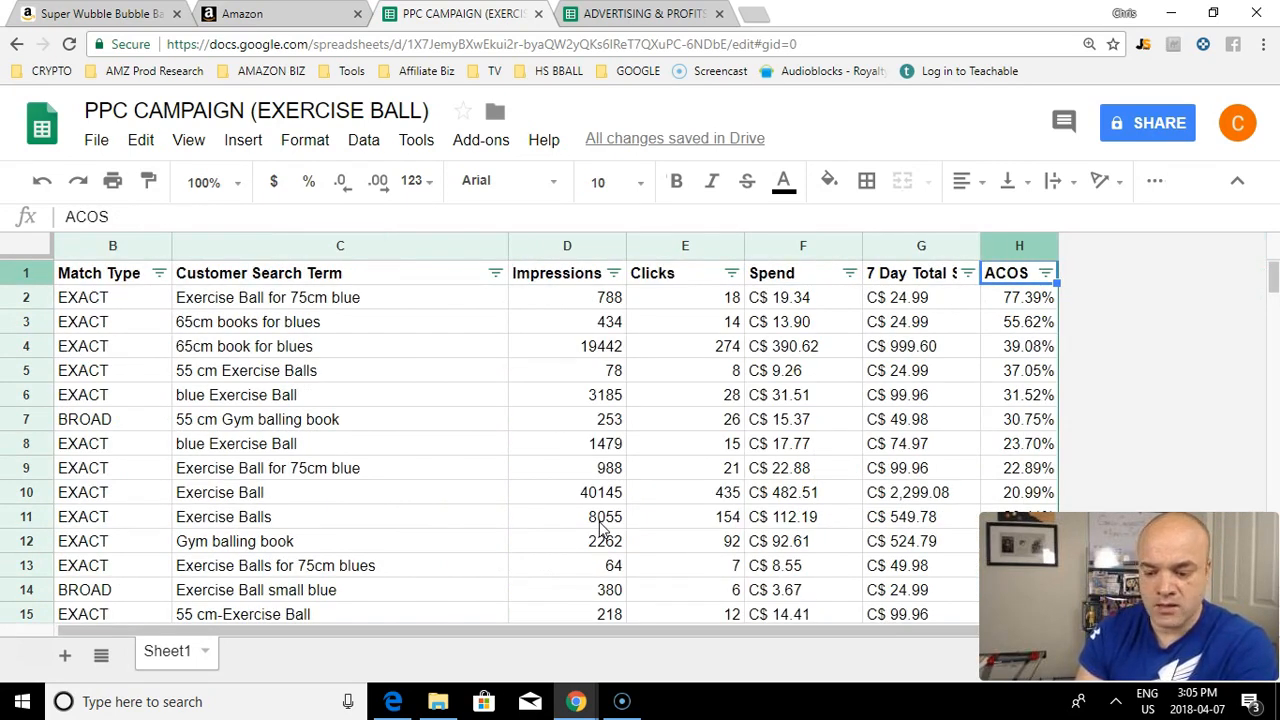
# Step: Review the ACOS values from the top of the list down to about row 25 and back to the header
pyautogui.press('Down')
pyautogui.press('Down')
pyautogui.press('Down')
pyautogui.press('Down')
pyautogui.press('Down')
pyautogui.press('Down')
pyautogui.press('Down')
pyautogui.press('Down')
pyautogui.press('Down')
pyautogui.press('Down')
pyautogui.press('Down')
pyautogui.press('Down')
pyautogui.press('Down')
pyautogui.press('Down')
pyautogui.press('Down')
pyautogui.press('Down')
pyautogui.press('Down')
pyautogui.press('Down')
pyautogui.press('Down')
pyautogui.press('Down')
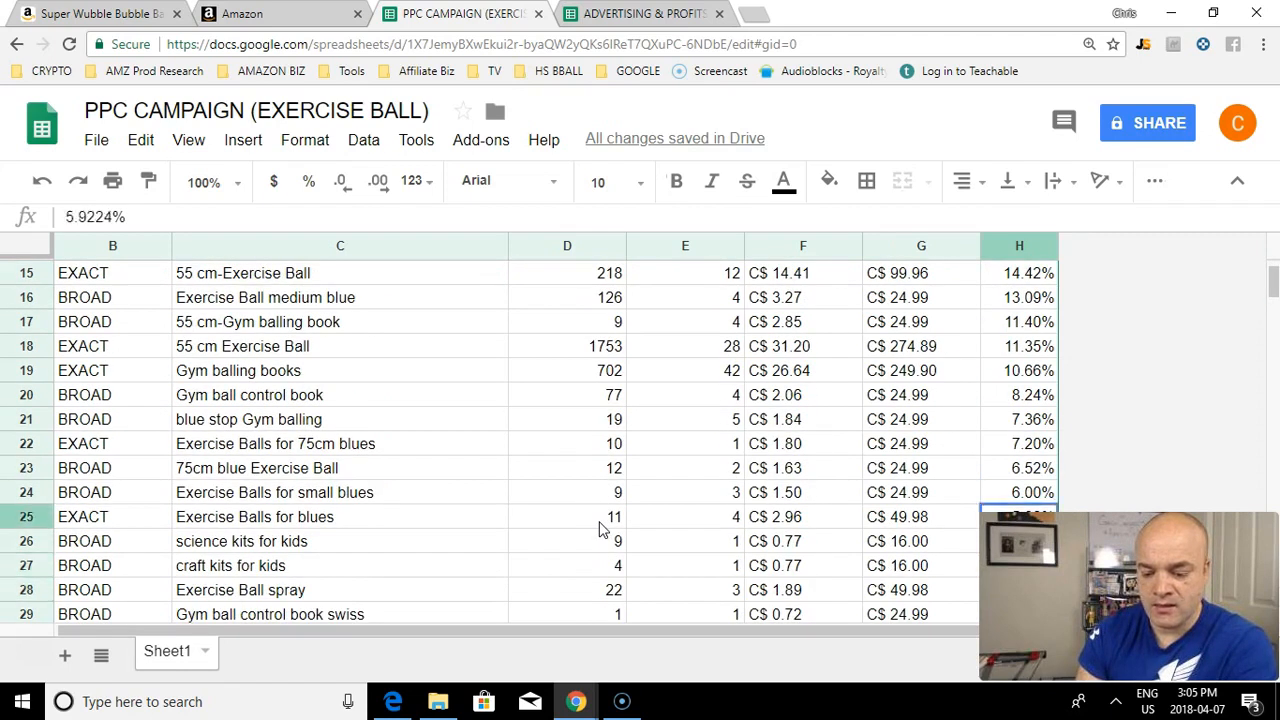
pyautogui.press('Up')
pyautogui.press('Up')
pyautogui.press('Up')
pyautogui.press('Up')
pyautogui.press('Up')
pyautogui.press('Up')
pyautogui.press('Up')
pyautogui.press('Up')
pyautogui.press('Up')
pyautogui.press('Up')
pyautogui.press('Up')
pyautogui.press('Up')
pyautogui.press('Up')
pyautogui.press('Up')
pyautogui.press('Up')
pyautogui.press('Up')
pyautogui.press('Up')
pyautogui.press('Up')
pyautogui.press('Up')
pyautogui.press('Up')
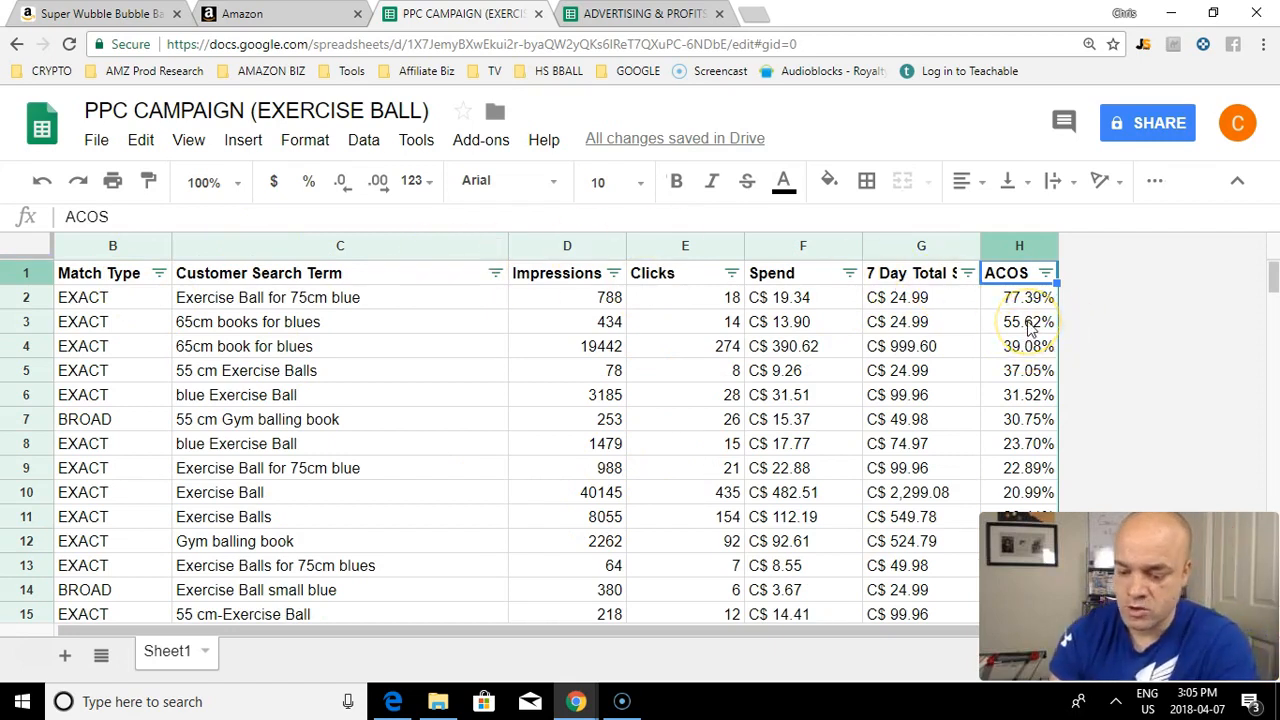
# Step: Check the exercise ball's margin in the Advertising & Profits Calculator and compare it with the ACOS in rows 2 and 3 of the PPC sheet
pyautogui.click(628, 14)
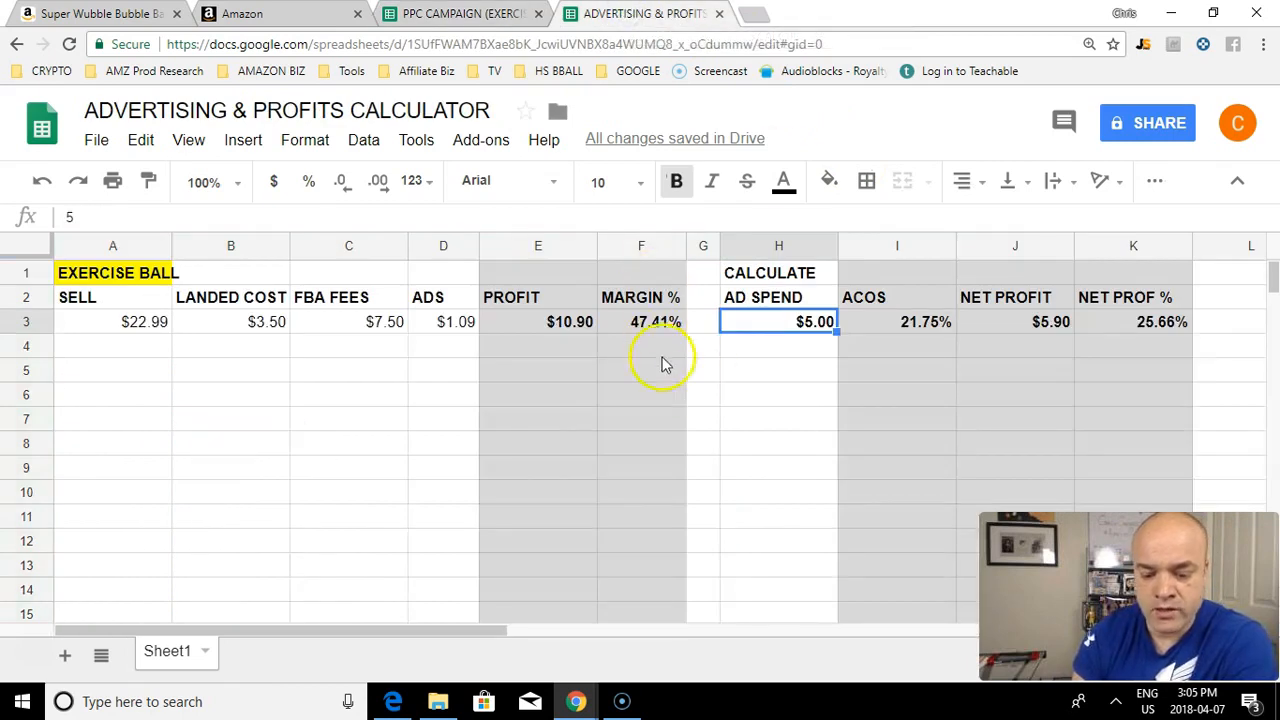
pyautogui.click(490, 14)
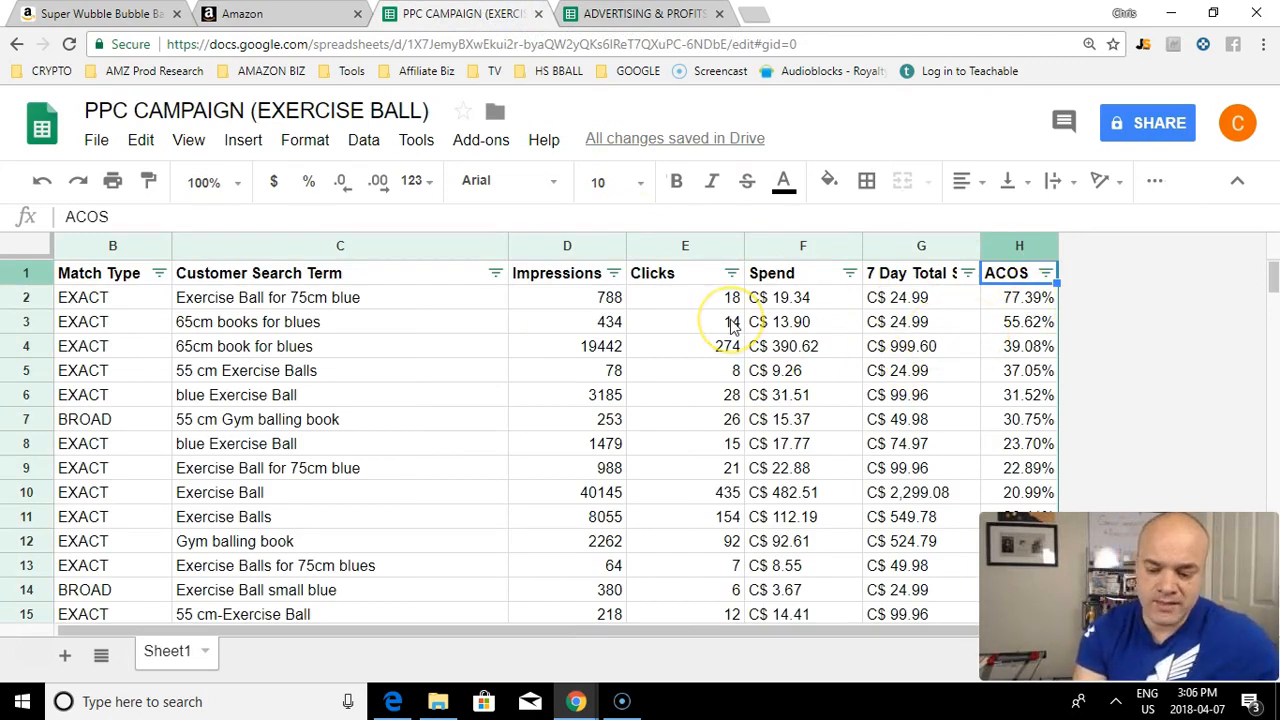
pyautogui.click(1034, 321)
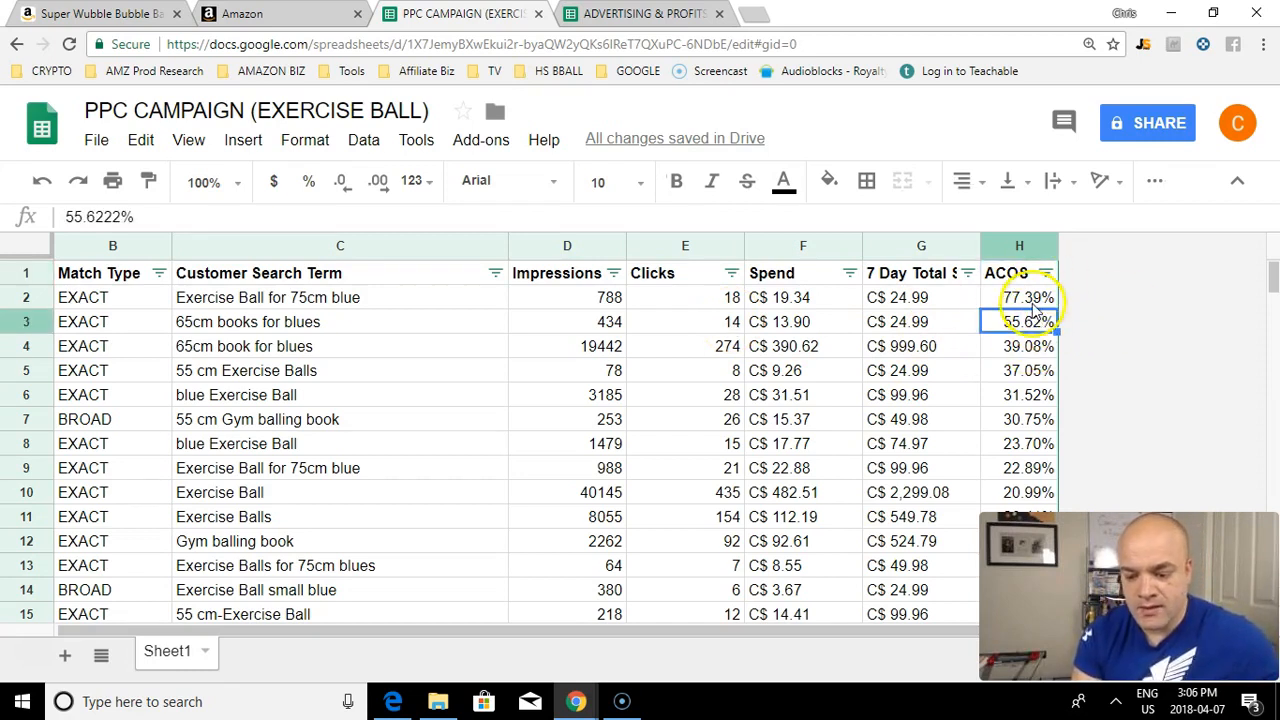
pyautogui.click(1033, 301)
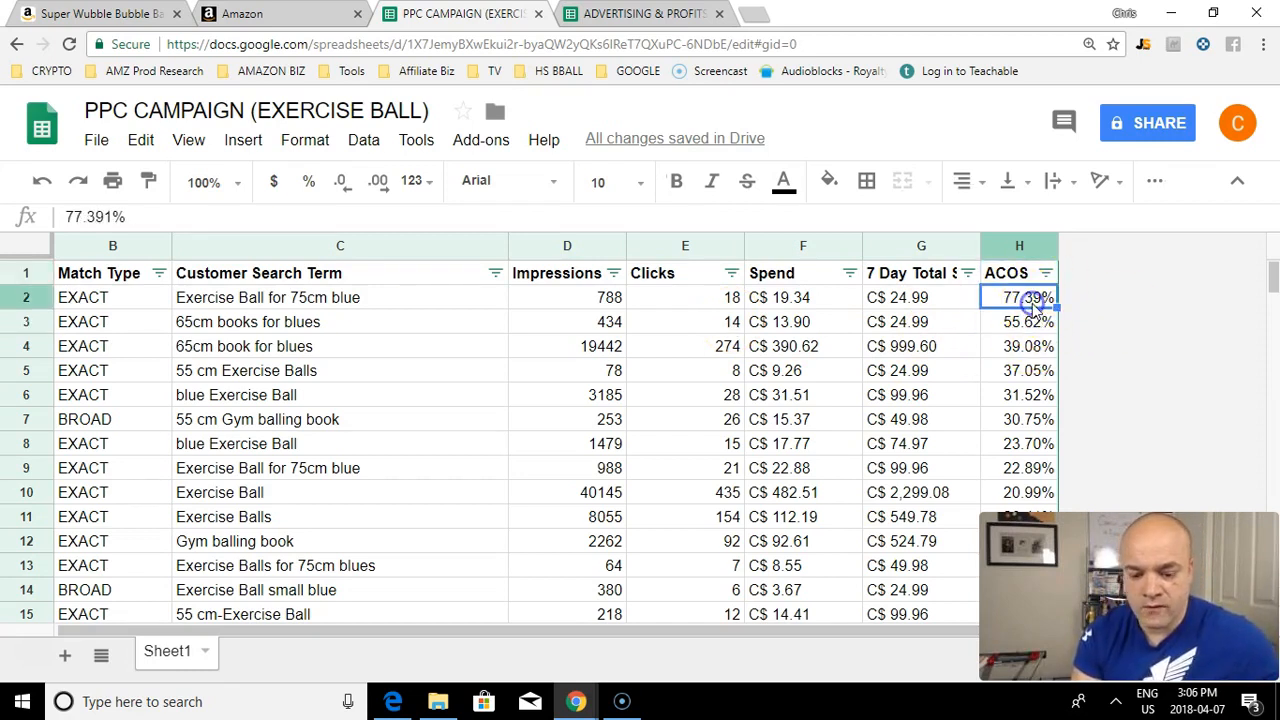
# Step: Delete rows 2 and 3, the search terms Exercise Ball for 75cm blue and 65cm books for blues
pyautogui.click(22, 297)
pyautogui.hotkey('shift', 'Down')
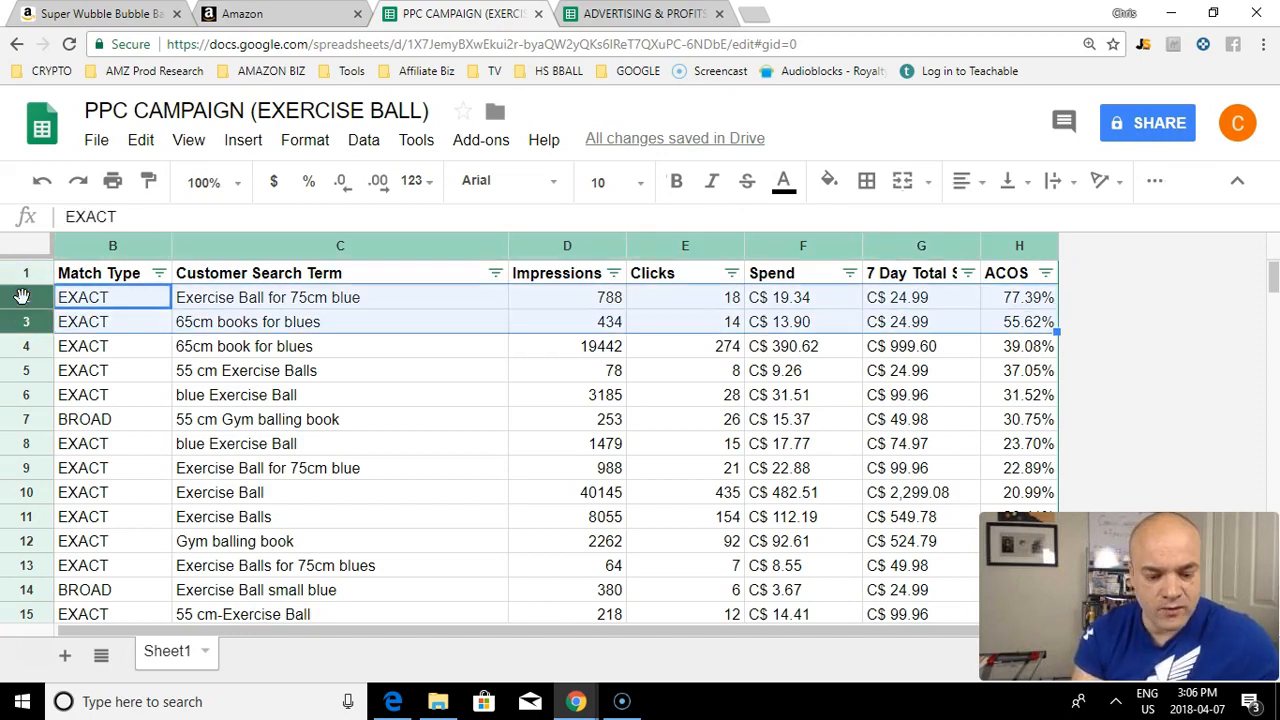
pyautogui.rightClick(22, 298)
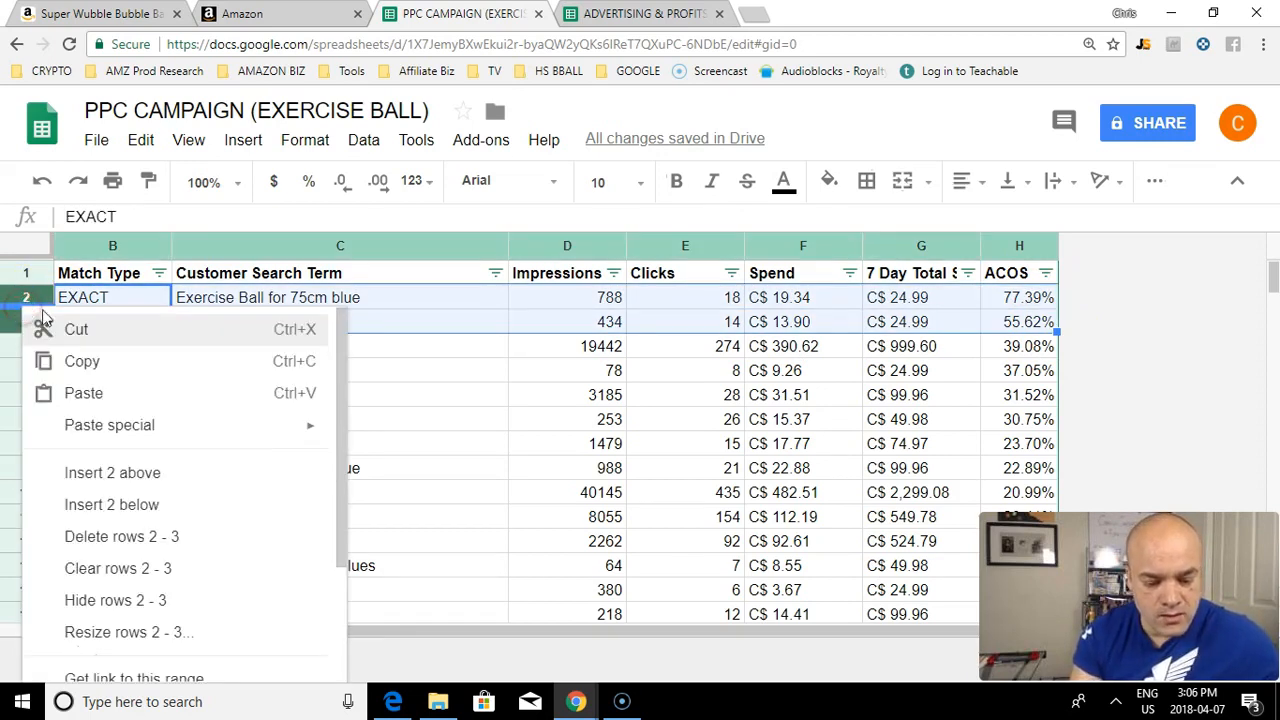
pyautogui.click(109, 536)
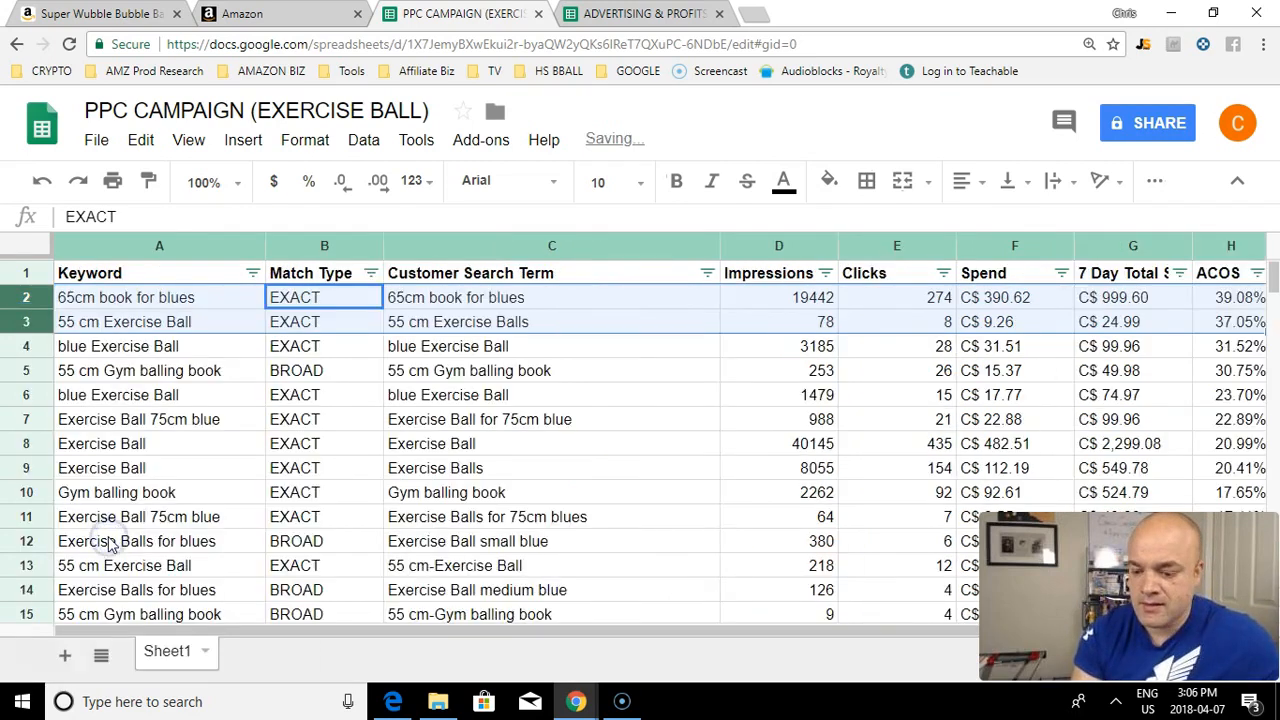
# Step: Examine the ACOS of the two highest remaining search terms, 65cm book for blues and 55 cm Exercise Balls
pyautogui.click(372, 370)
pyautogui.press('Up')
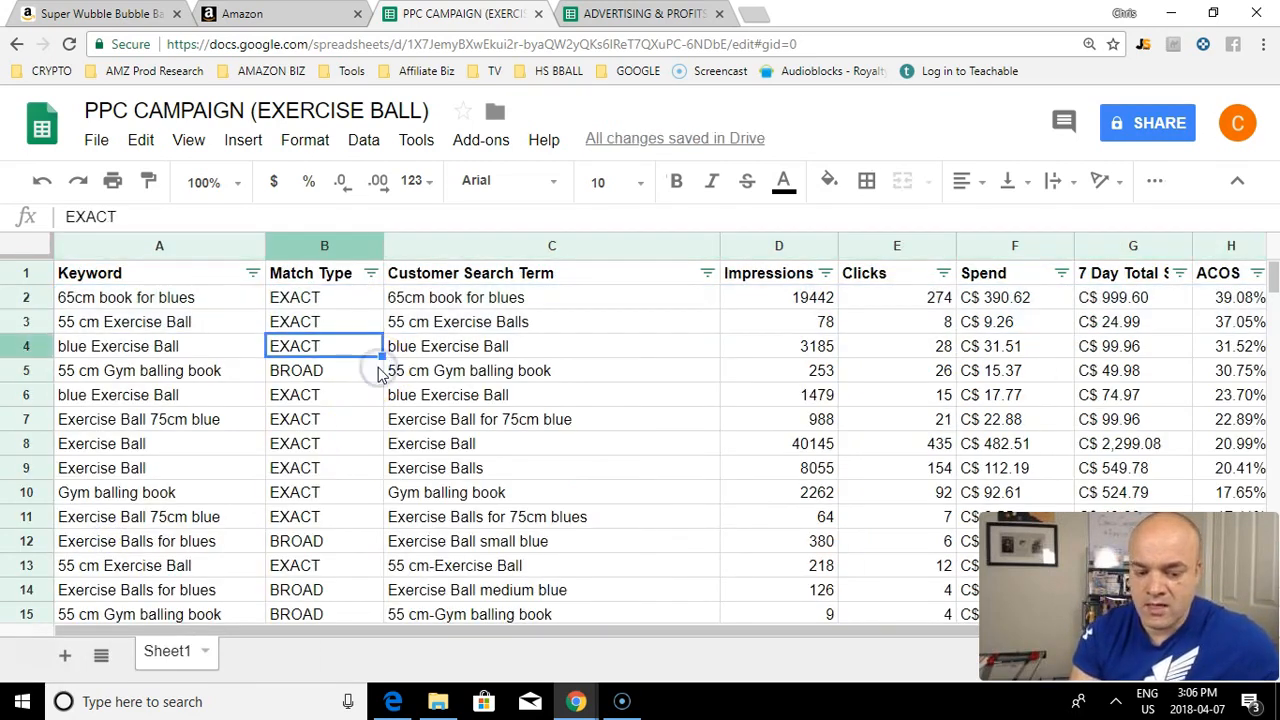
pyautogui.press('Up')
pyautogui.press('Right')
pyautogui.press('Right')
pyautogui.press('Right')
pyautogui.press('Right')
pyautogui.press('Right')
pyautogui.press('Right')
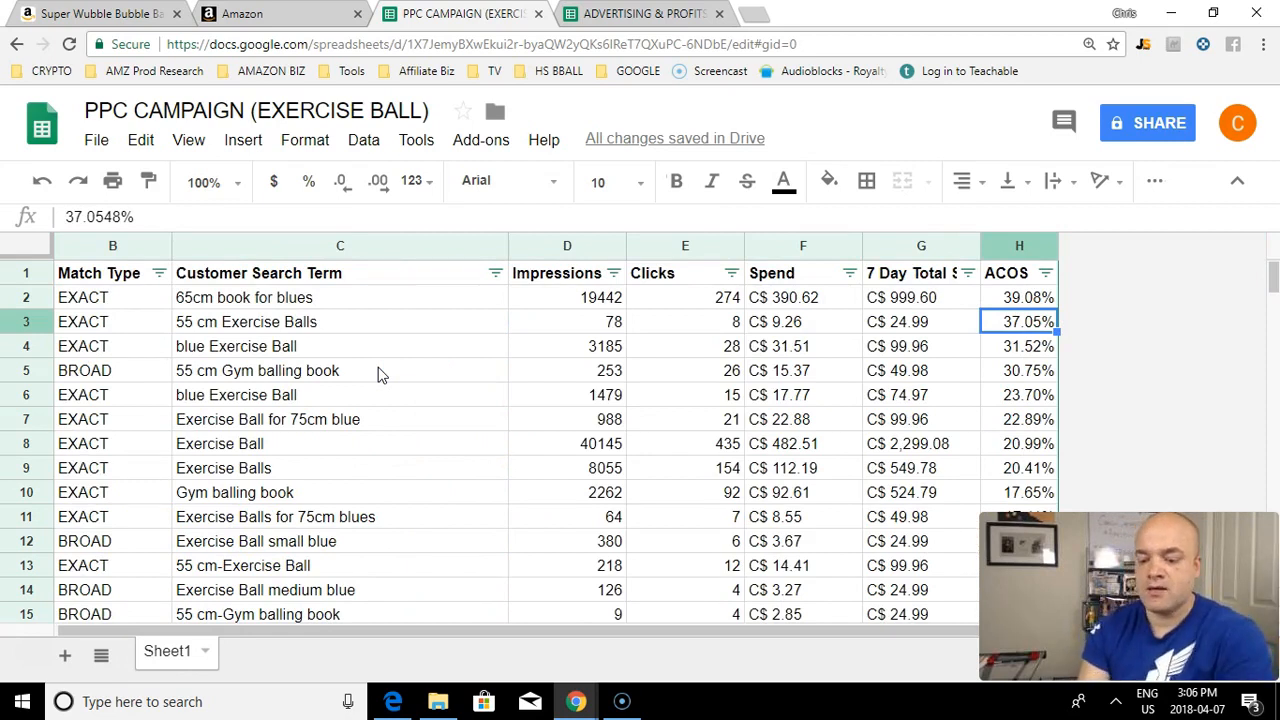
pyautogui.press('Up')
pyautogui.press('Down')
pyautogui.press('Up')
# Step: Review the ACOS of the remaining search terms from row 3 down to row 31
pyautogui.press('Down')
pyautogui.press('Down')
pyautogui.press('Down')
pyautogui.press('Down')
pyautogui.press('Down')
pyautogui.press('Down')
pyautogui.press('Down')
pyautogui.press('Down')
pyautogui.press('Down')
pyautogui.press('Down')
pyautogui.press('Down')
pyautogui.press('Down')
pyautogui.press('Down')
pyautogui.press('Down')
pyautogui.press('Down')
pyautogui.press('Down')
pyautogui.press('Down')
pyautogui.press('Down')
pyautogui.press('Down')
pyautogui.press('Down')
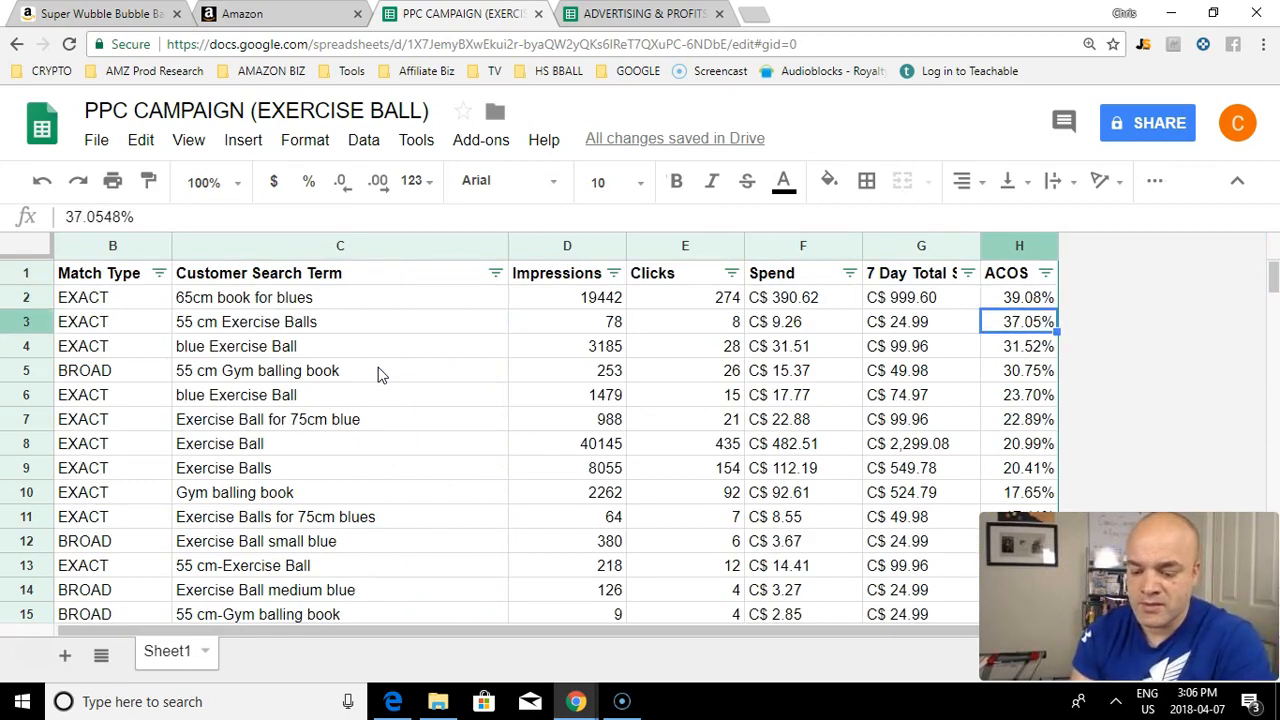
pyautogui.press('Down')
pyautogui.press('Down')
pyautogui.press('Down')
pyautogui.press('Down')
pyautogui.press('Down')
pyautogui.press('Down')
pyautogui.press('Down')
pyautogui.press('Down')
pyautogui.press('Down')
pyautogui.press('Down')
pyautogui.press('Down')
pyautogui.press('Down')
pyautogui.press('Down')
pyautogui.press('Down')
pyautogui.press('Down')
pyautogui.press('Down')
pyautogui.press('Down')
pyautogui.press('Down')
pyautogui.press('Down')
pyautogui.press('Down')
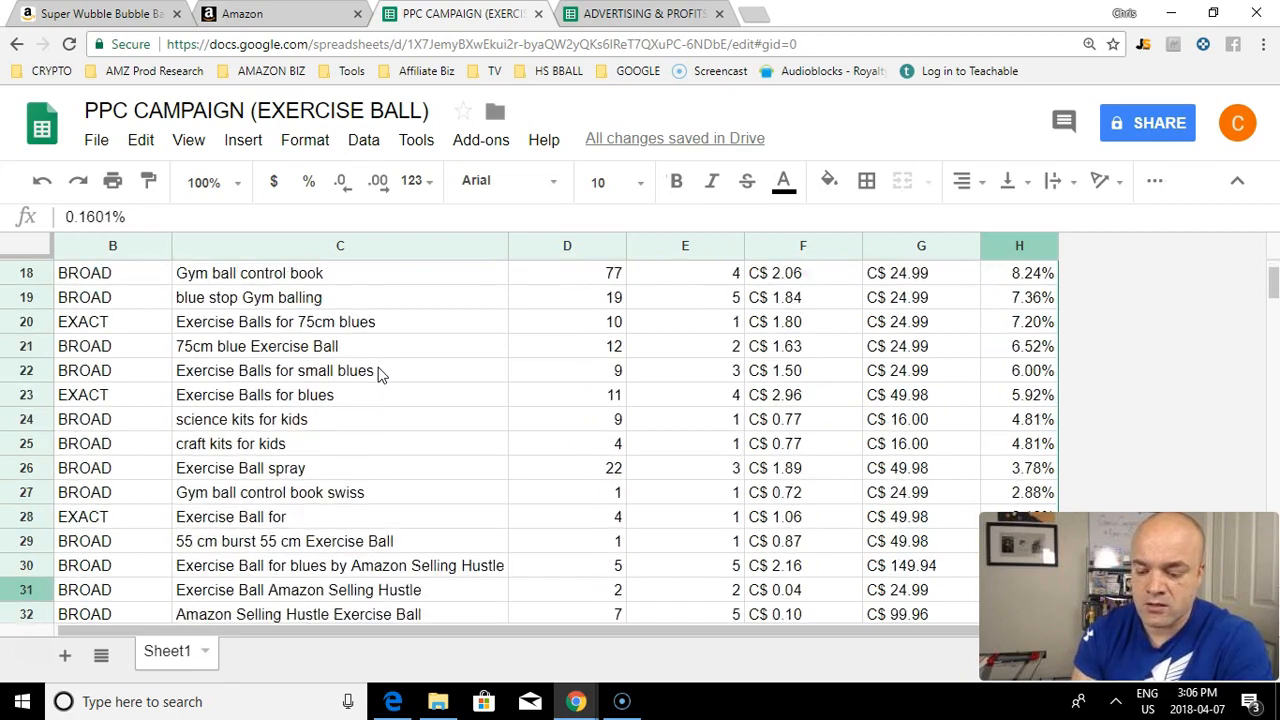
# Step: Find the end of the remaining search terms around rows 31 to 33 and move to the keyword in row 32
pyautogui.press('Up')
pyautogui.press('Up')
pyautogui.press('Up')
pyautogui.press('Up')
pyautogui.press('Up')
pyautogui.press('Up')
pyautogui.press('Up')
pyautogui.press('Up')
pyautogui.press('Up')
pyautogui.press('Up')
pyautogui.press('Up')
pyautogui.press('Up')
pyautogui.press('Up')
pyautogui.press('Down')
pyautogui.press('Down')
pyautogui.press('Up')
pyautogui.press('Left')
pyautogui.press('Left')
pyautogui.press('Left')
pyautogui.press('Left')
pyautogui.press('Left')
pyautogui.press('Left')
pyautogui.press('Left')
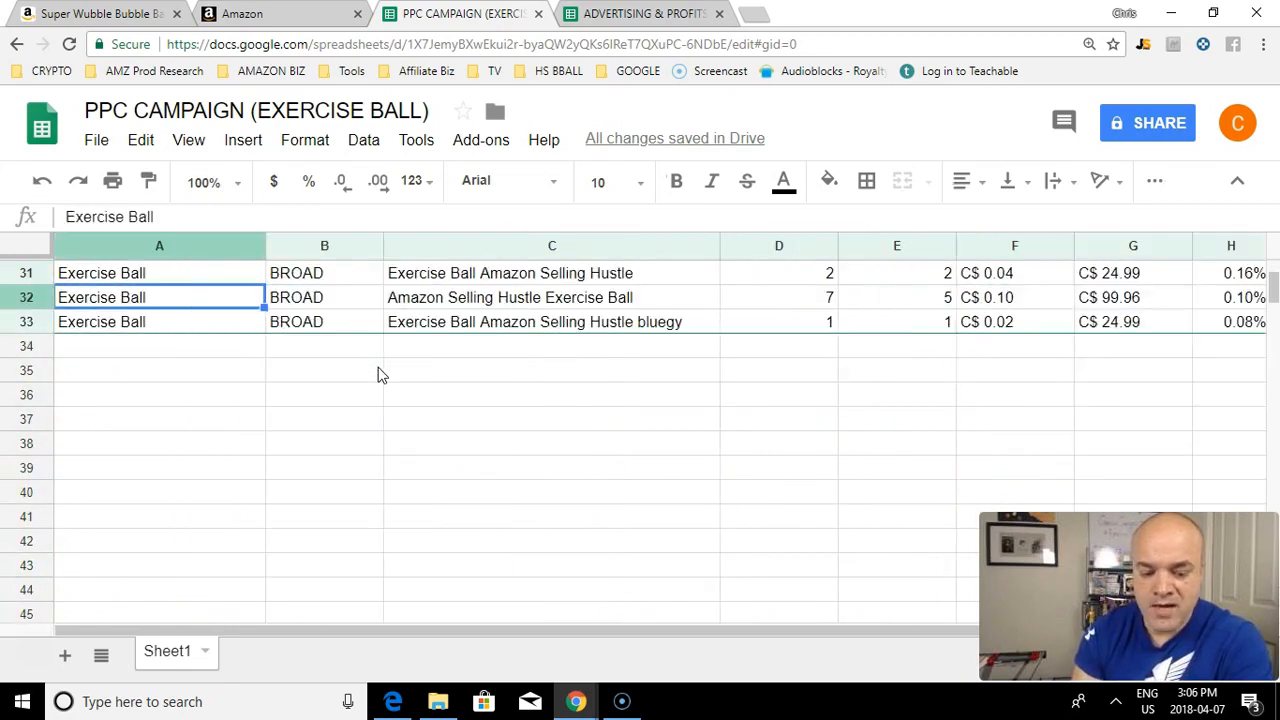
# Step: Review the remaining search terms from row 32 back up to the header row
pyautogui.press('Up')
pyautogui.press('Up')
pyautogui.press('Up')
pyautogui.press('Up')
pyautogui.press('Up')
pyautogui.press('Up')
pyautogui.press('Up')
pyautogui.press('Up')
pyautogui.press('Up')
pyautogui.press('Up')
pyautogui.press('Up')
pyautogui.press('Up')
pyautogui.press('Up')
pyautogui.press('Up')
pyautogui.press('Up')
pyautogui.press('Up')
pyautogui.press('Up')
pyautogui.press('Up')
pyautogui.press('Up')
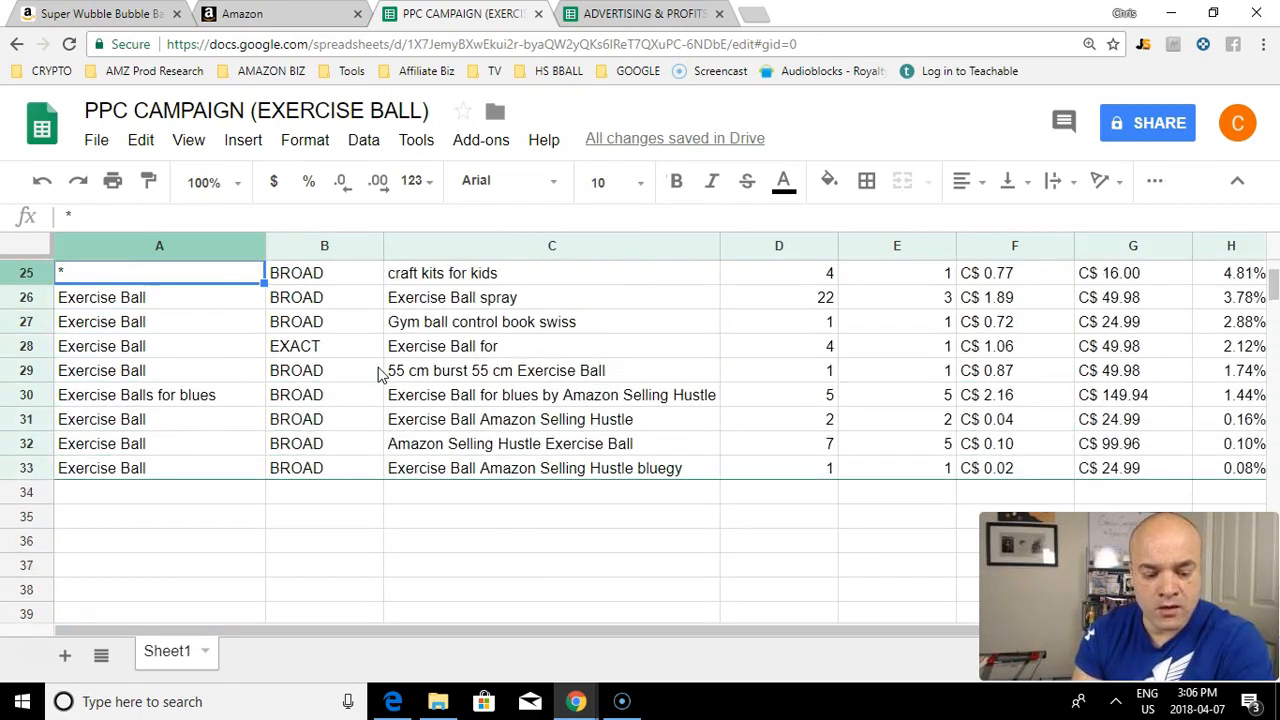
pyautogui.press('Up')
pyautogui.press('Up')
pyautogui.press('Up')
pyautogui.press('Up')
pyautogui.press('Up')
pyautogui.press('Up')
pyautogui.press('Up')
pyautogui.press('Up')
pyautogui.press('Up')
pyautogui.press('Up')
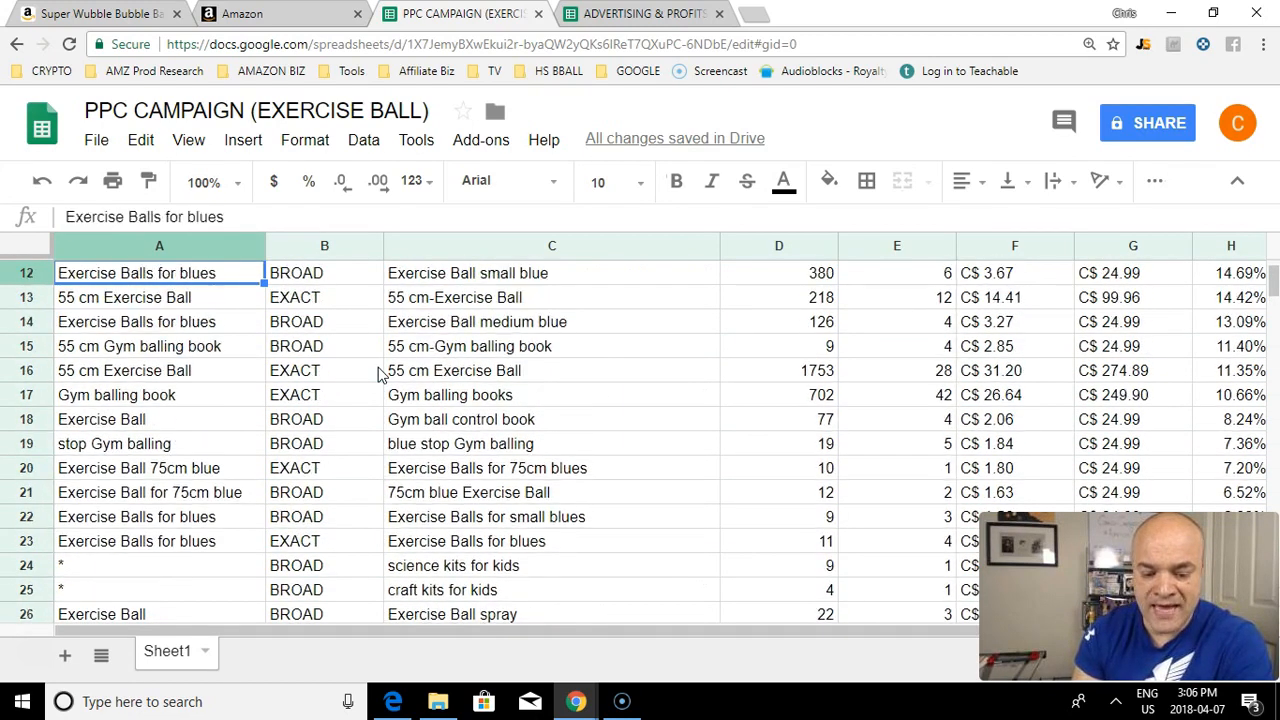
pyautogui.press('Up')
pyautogui.press('Up')
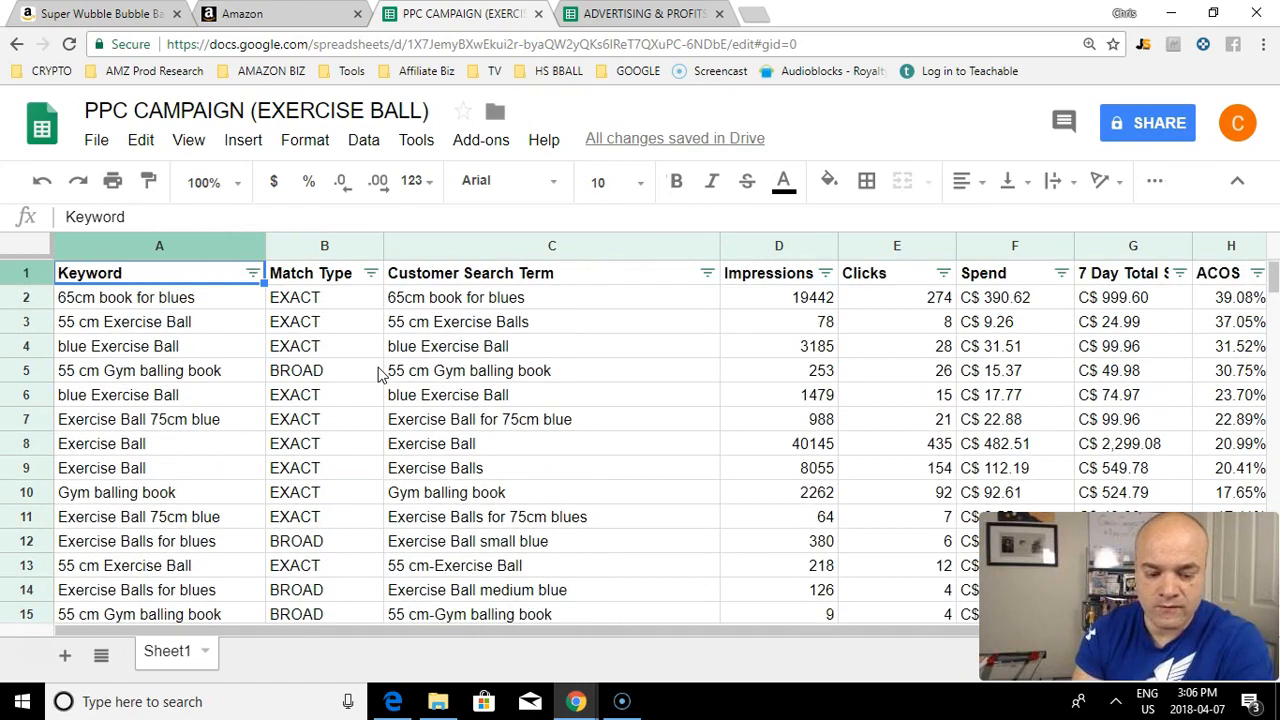
# Step: Copy all remaining customer search terms, cells C2 to C33
pyautogui.press('Right')
pyautogui.press('Right')
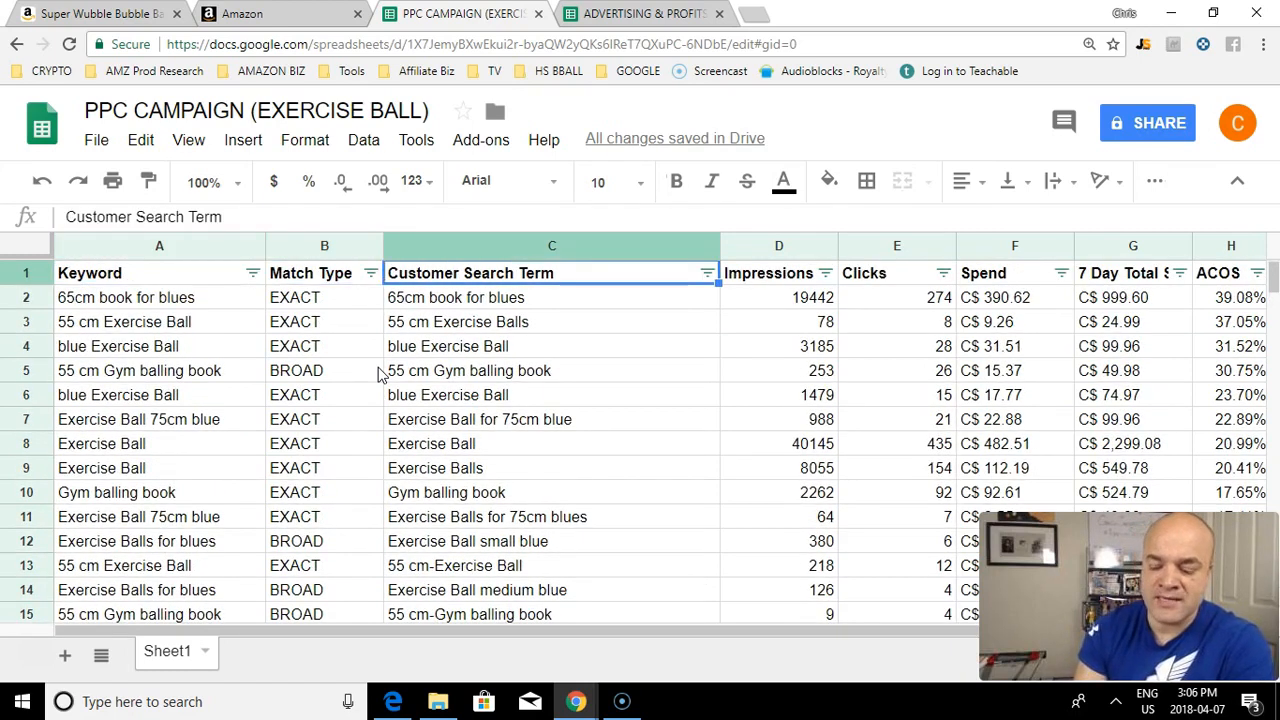
pyautogui.click(486, 297)
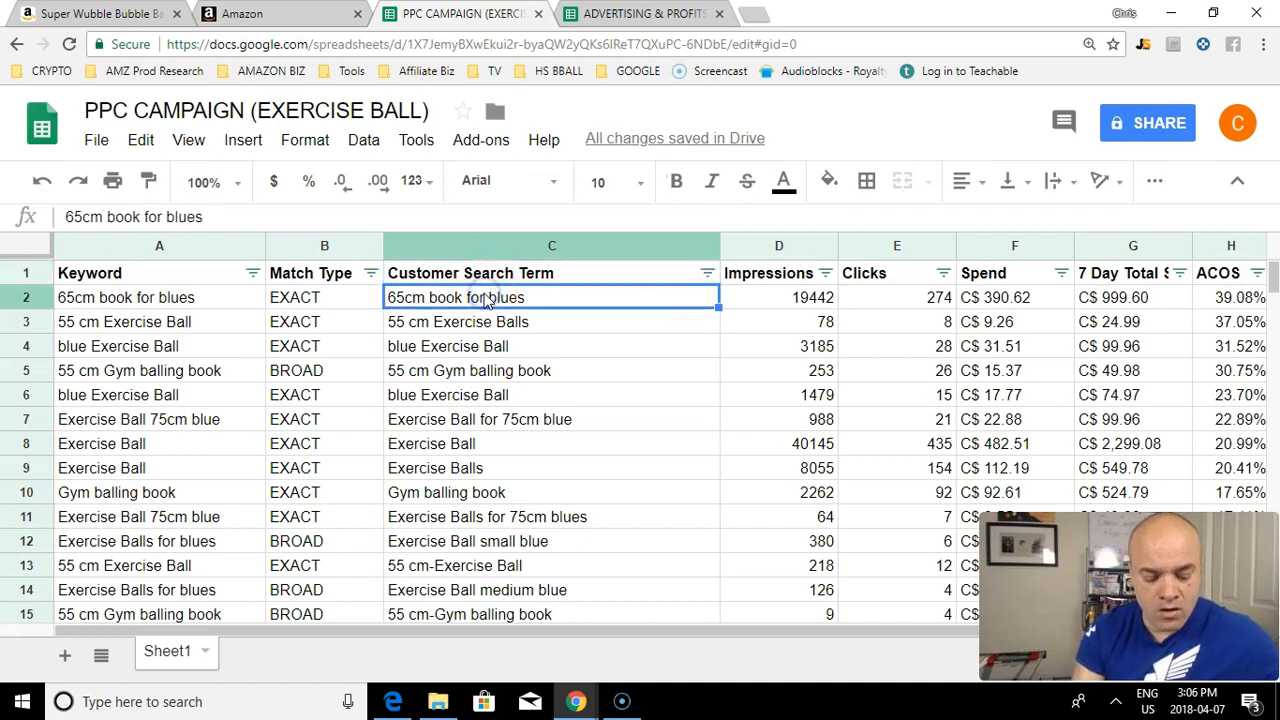
pyautogui.hotkey('shift', 'Down')
pyautogui.hotkey('shift', 'Down')
pyautogui.hotkey('shift', 'Down')
pyautogui.hotkey('shift', 'Down')
pyautogui.hotkey('shift', 'Down')
pyautogui.hotkey('shift', 'Down')
pyautogui.hotkey('shift', 'Down')
pyautogui.hotkey('shift', 'Down')
pyautogui.hotkey('shift', 'Down')
pyautogui.hotkey('shift', 'Down')
pyautogui.hotkey('shift', 'Down')
pyautogui.hotkey('shift', 'Down')
pyautogui.hotkey('shift', 'Down')
pyautogui.hotkey('shift', 'Down')
pyautogui.hotkey('shift', 'Down')
pyautogui.hotkey('shift', 'Down')
pyautogui.hotkey('shift', 'Down')
pyautogui.hotkey('shift', 'Down')
pyautogui.hotkey('shift', 'Down')
pyautogui.hotkey('shift', 'Down')
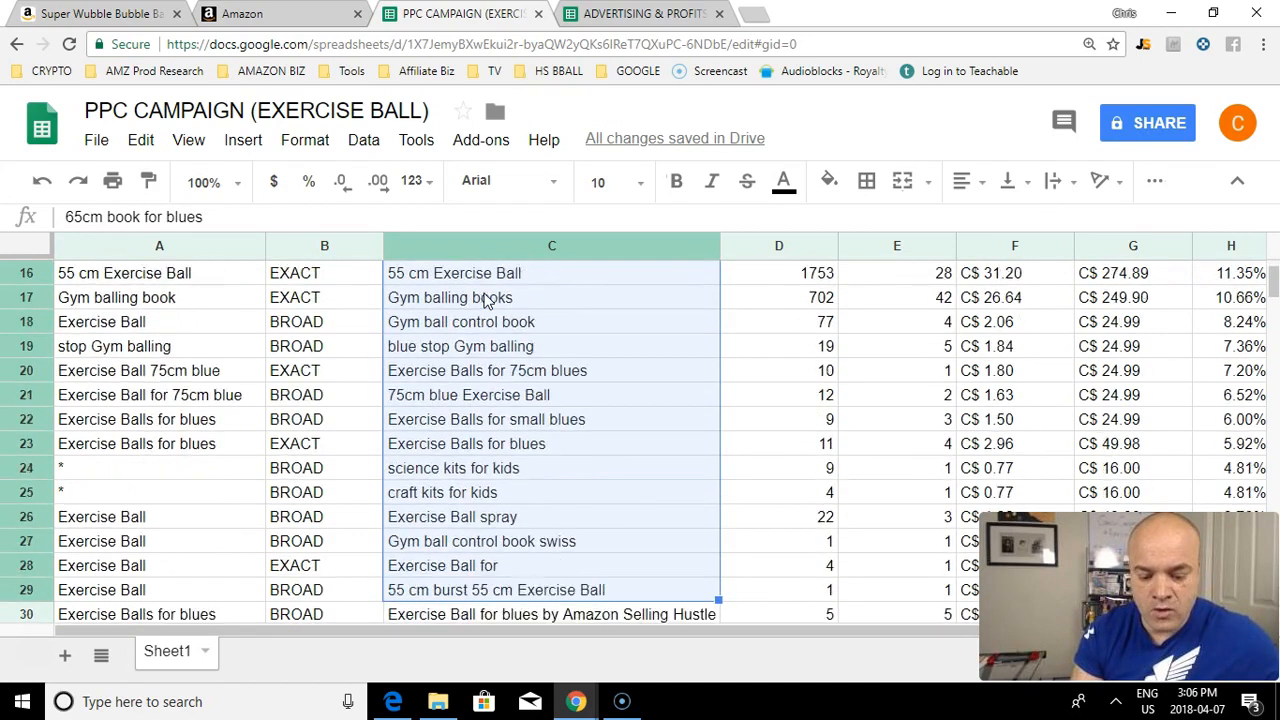
pyautogui.hotkey('shift', 'Down')
pyautogui.hotkey('shift', 'Down')
pyautogui.hotkey('shift', 'Down')
pyautogui.hotkey('shift', 'Down')
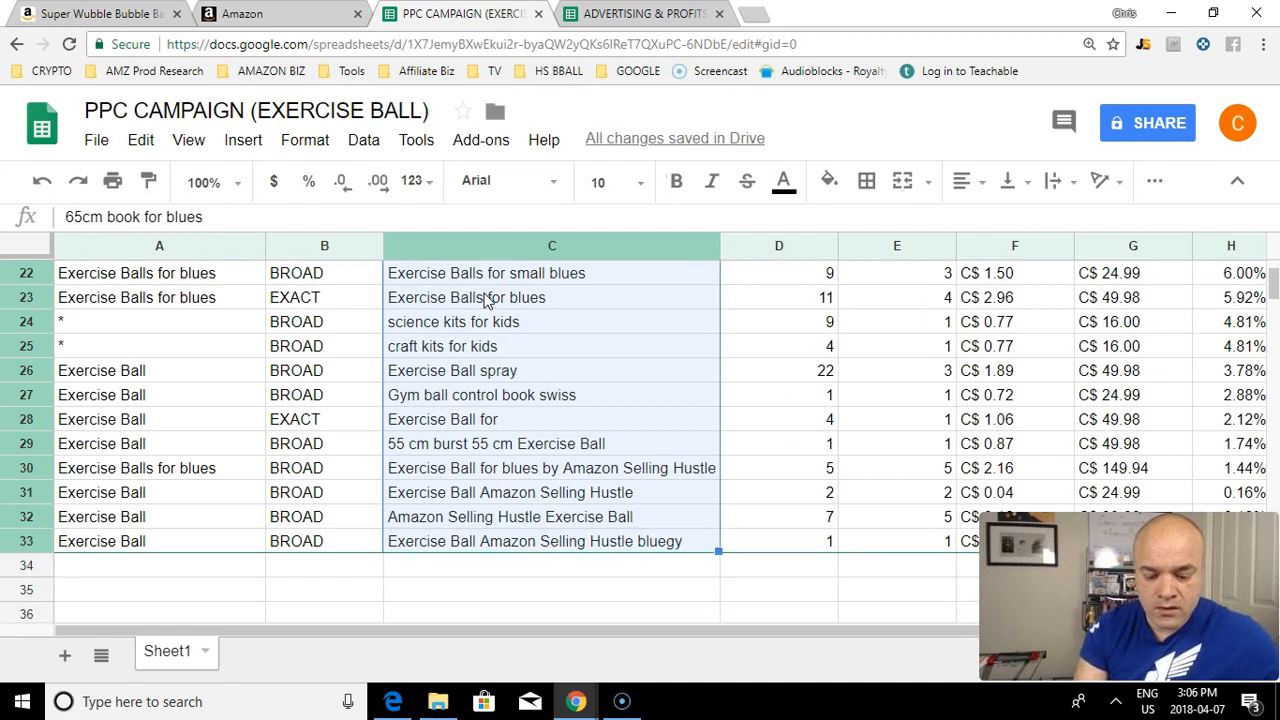
pyautogui.hotkey('ctrl', 'c')
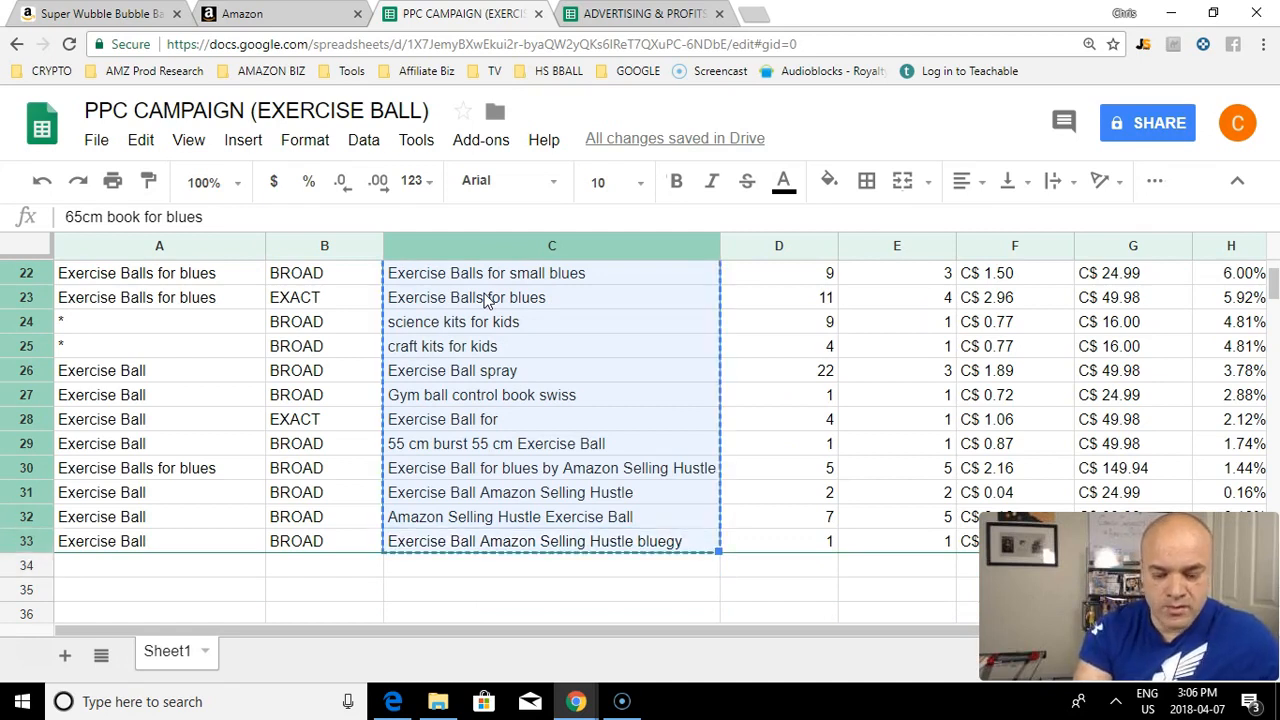
# Step: Switch to Amazon Seller Central and start a new campaign named MANUAL ACOS RANGE .02 to 39%
pyautogui.click(300, 14)
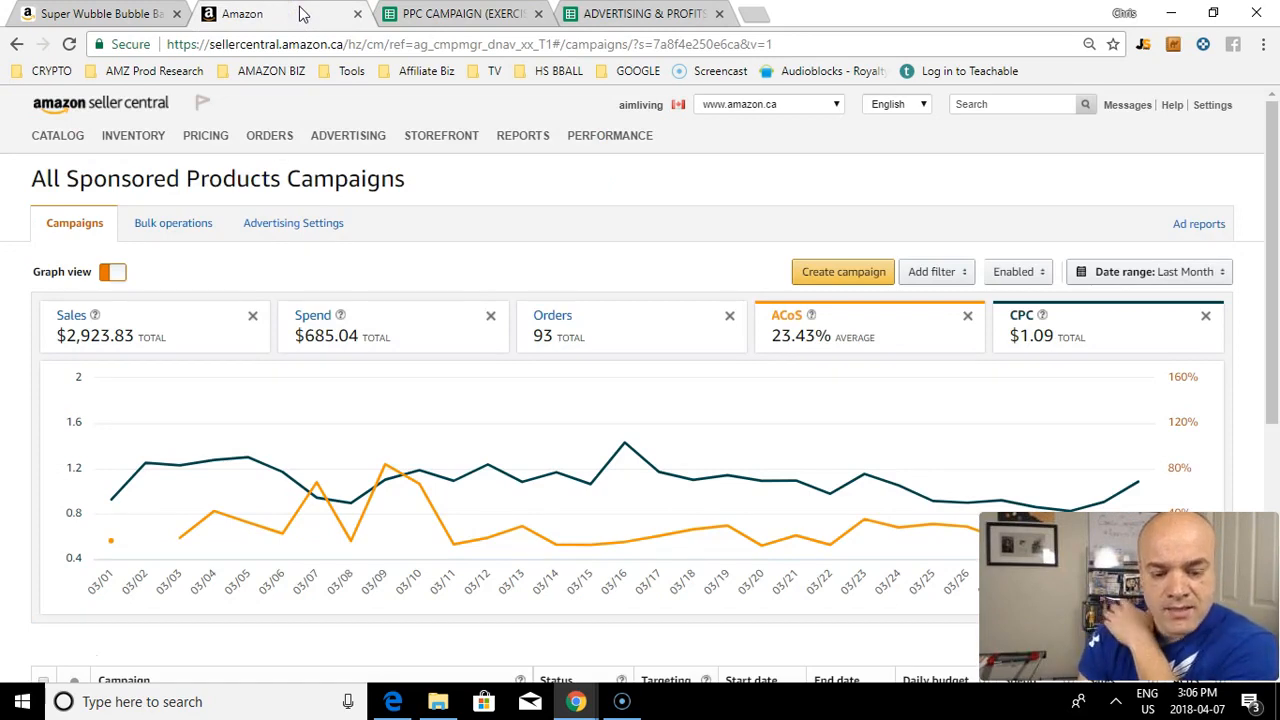
pyautogui.click(835, 275)
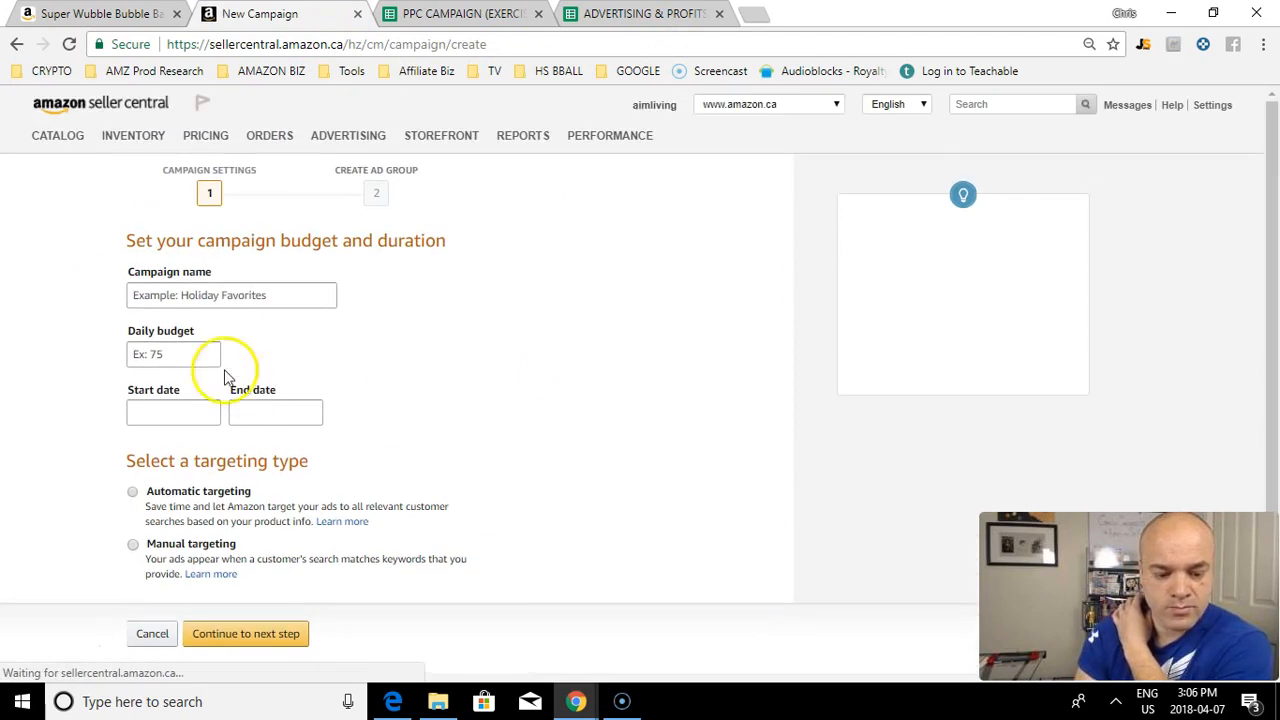
pyautogui.click(137, 294)
pyautogui.write('ACC')
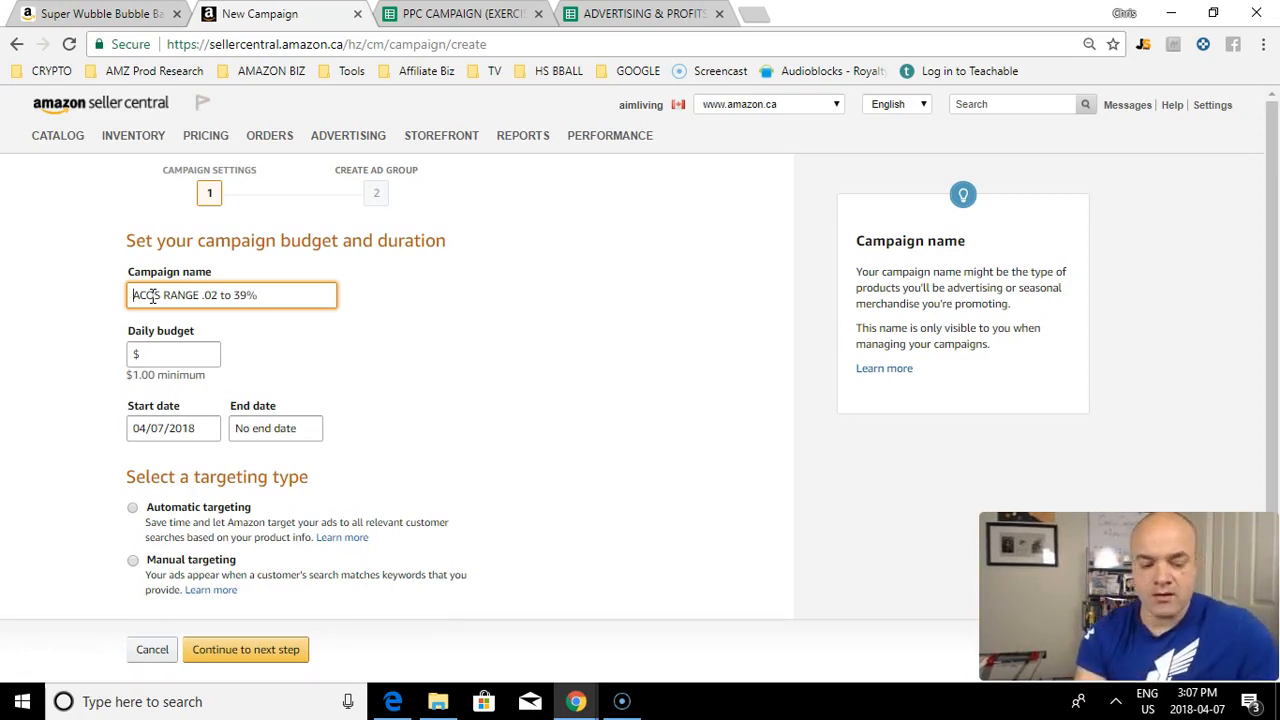
pyautogui.write('MANUAL')
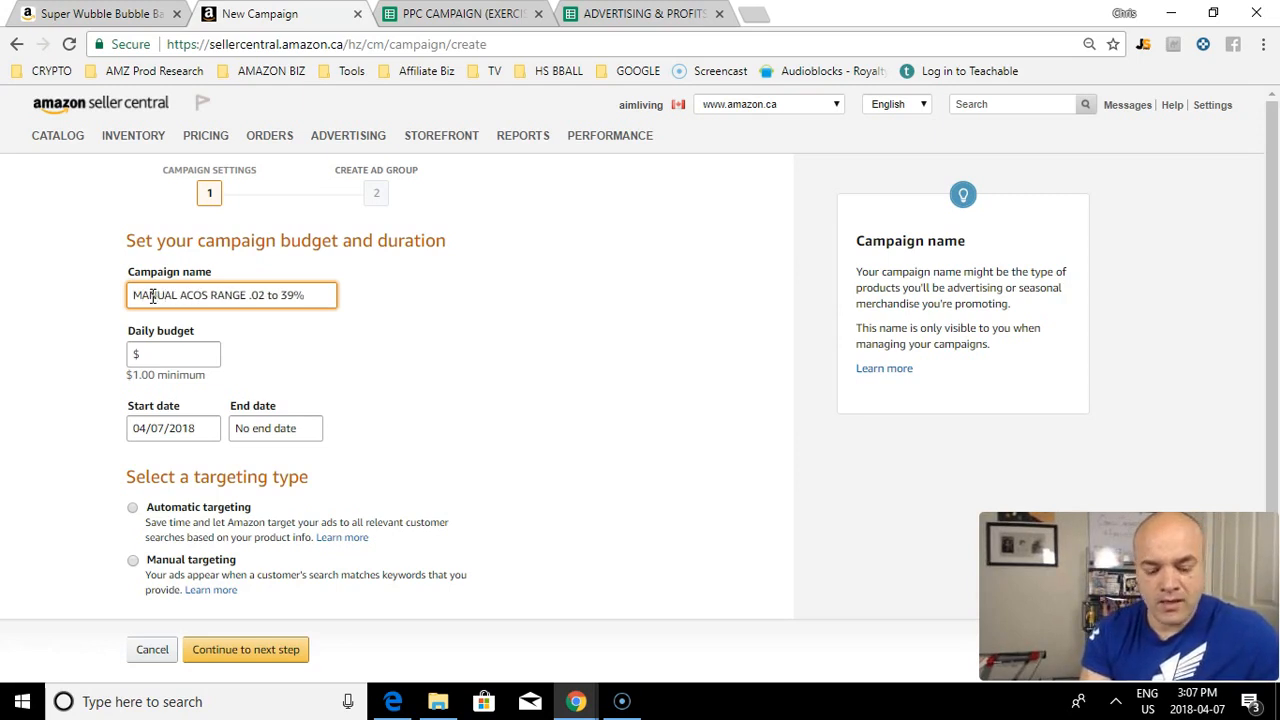
# Step: Set the campaign's daily budget to $25 with manual targeting and continue to the ad group settings
pyautogui.click(179, 358)
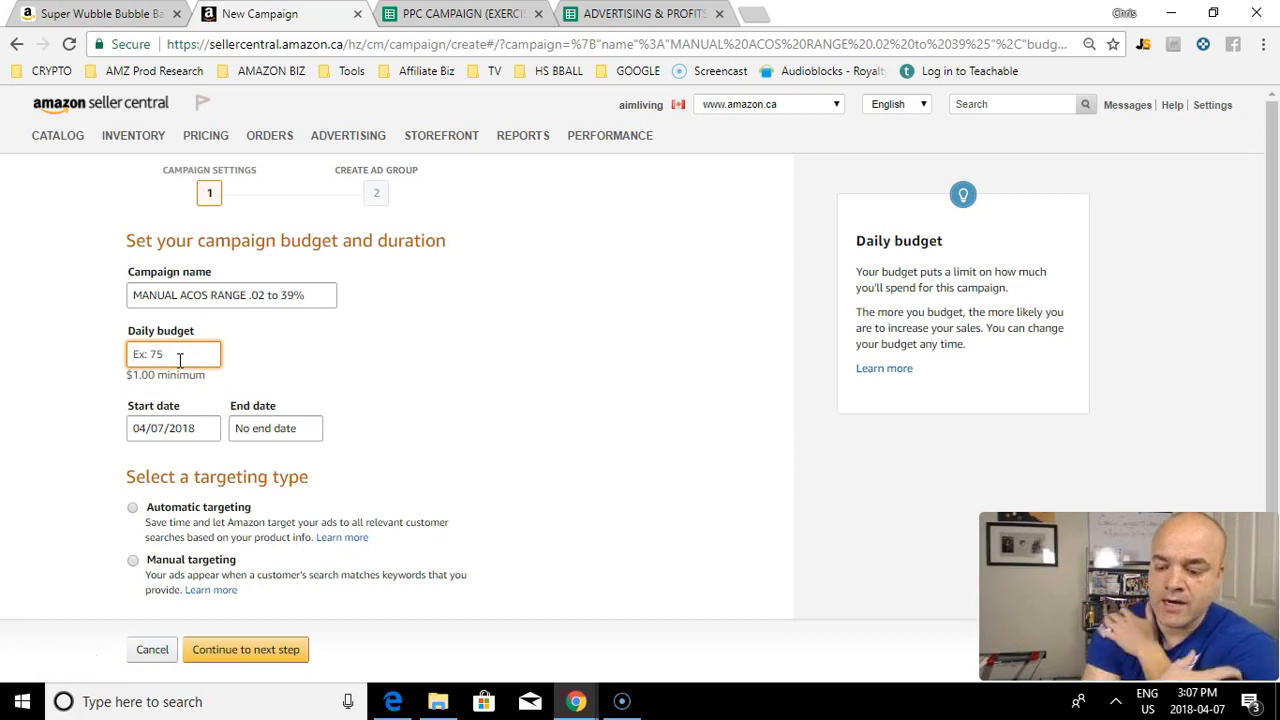
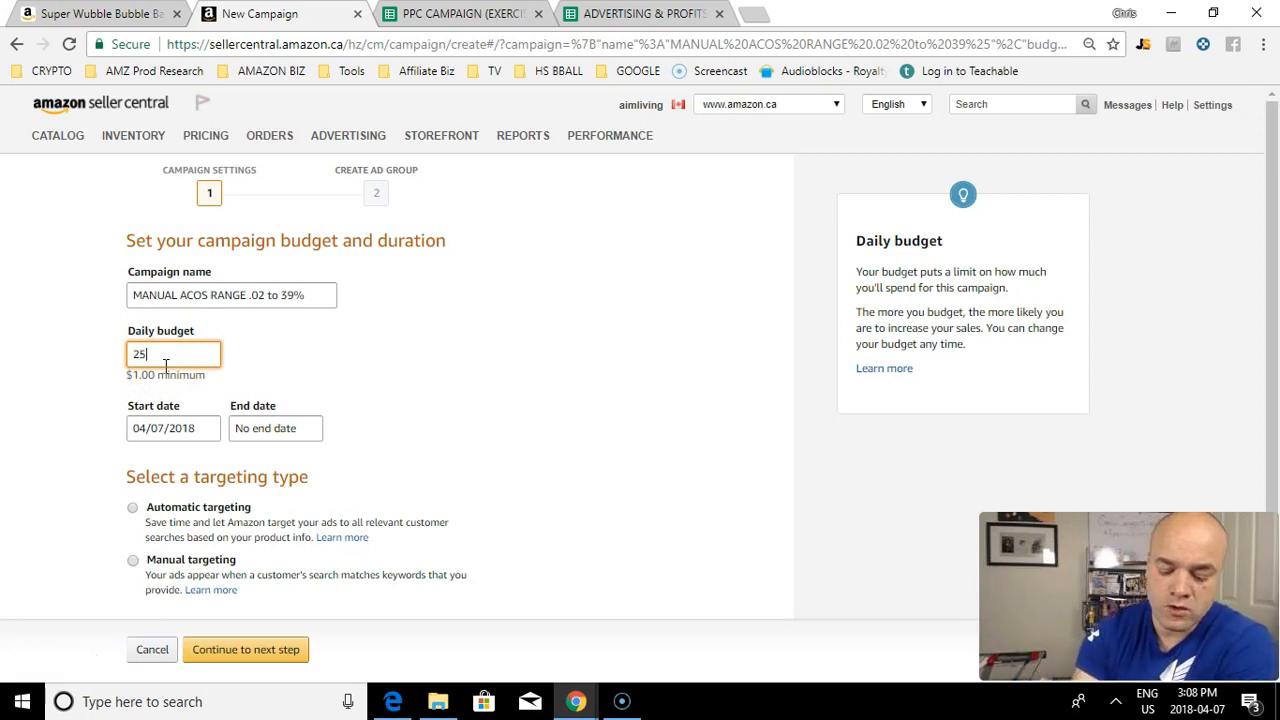
pyautogui.doubleClick(166, 357)
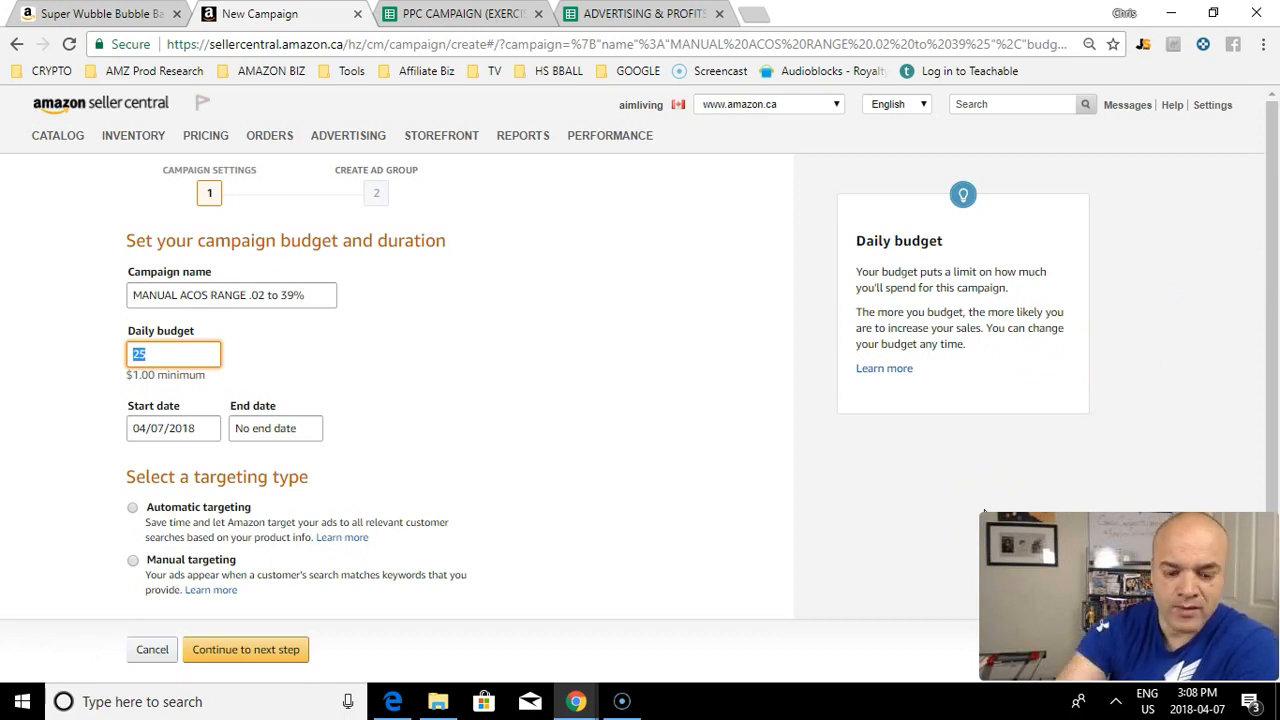
pyautogui.scroll(-1, 686, 434)
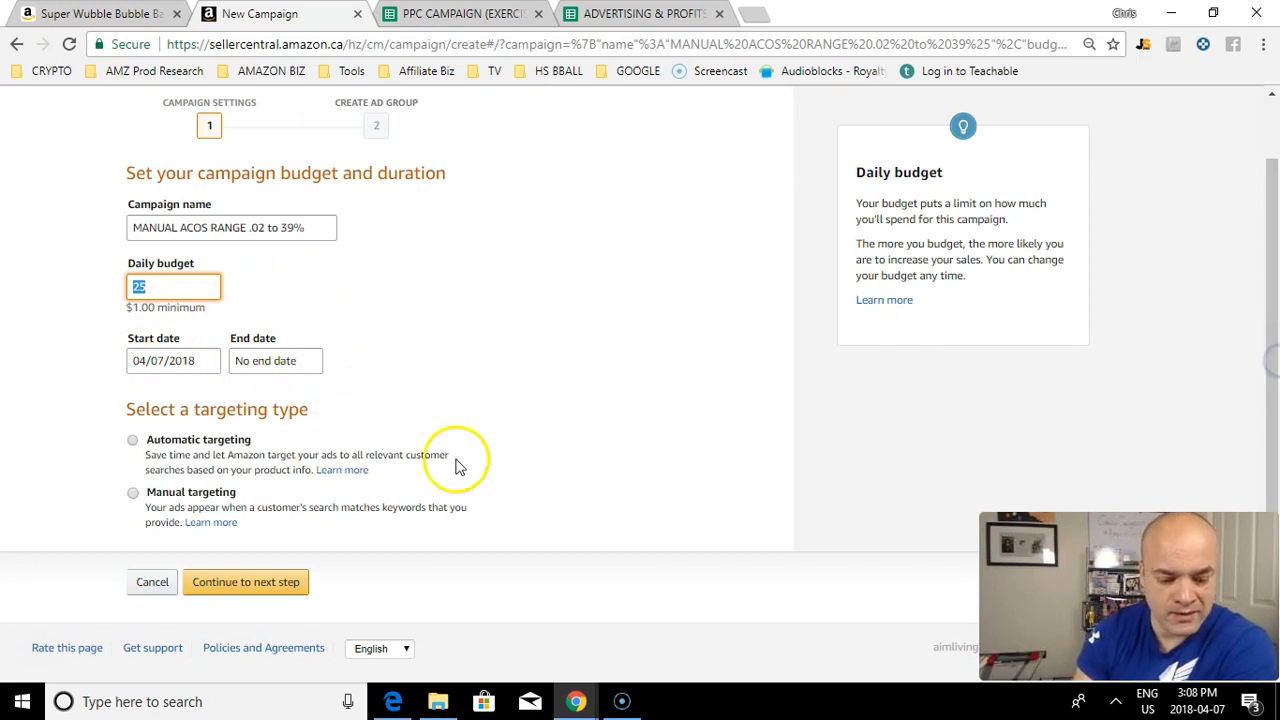
pyautogui.click(132, 493)
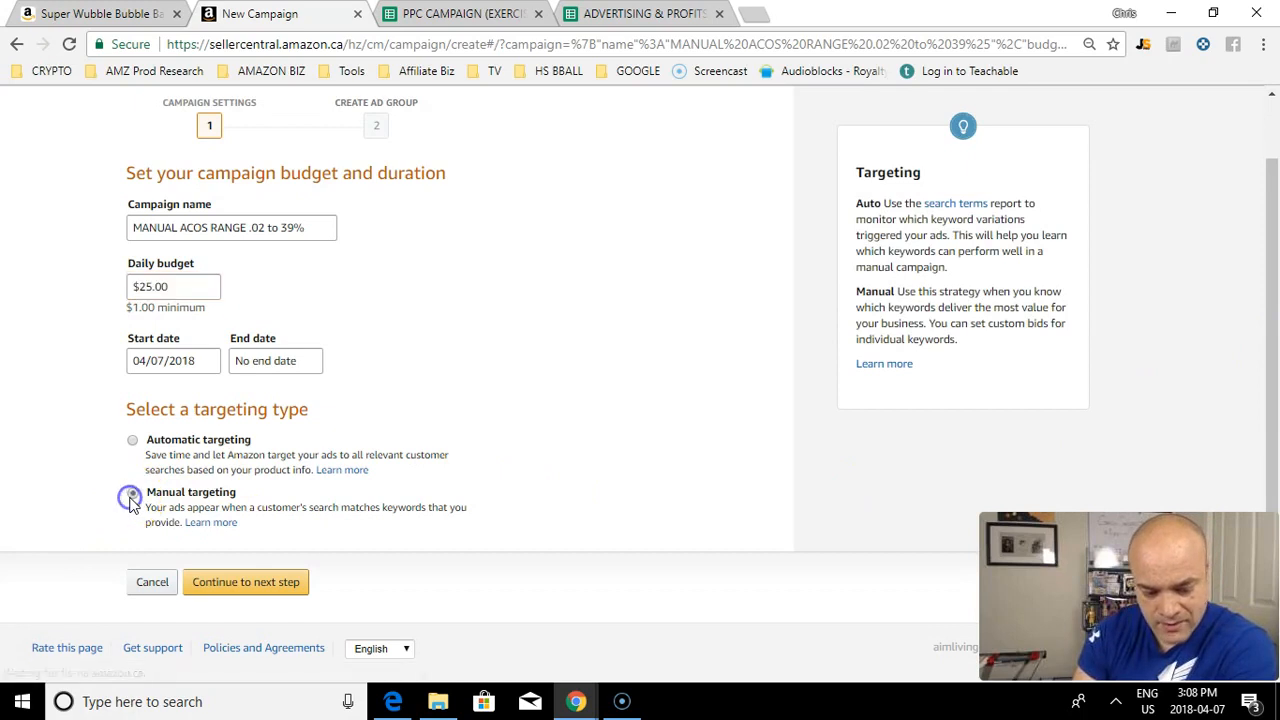
pyautogui.click(242, 588)
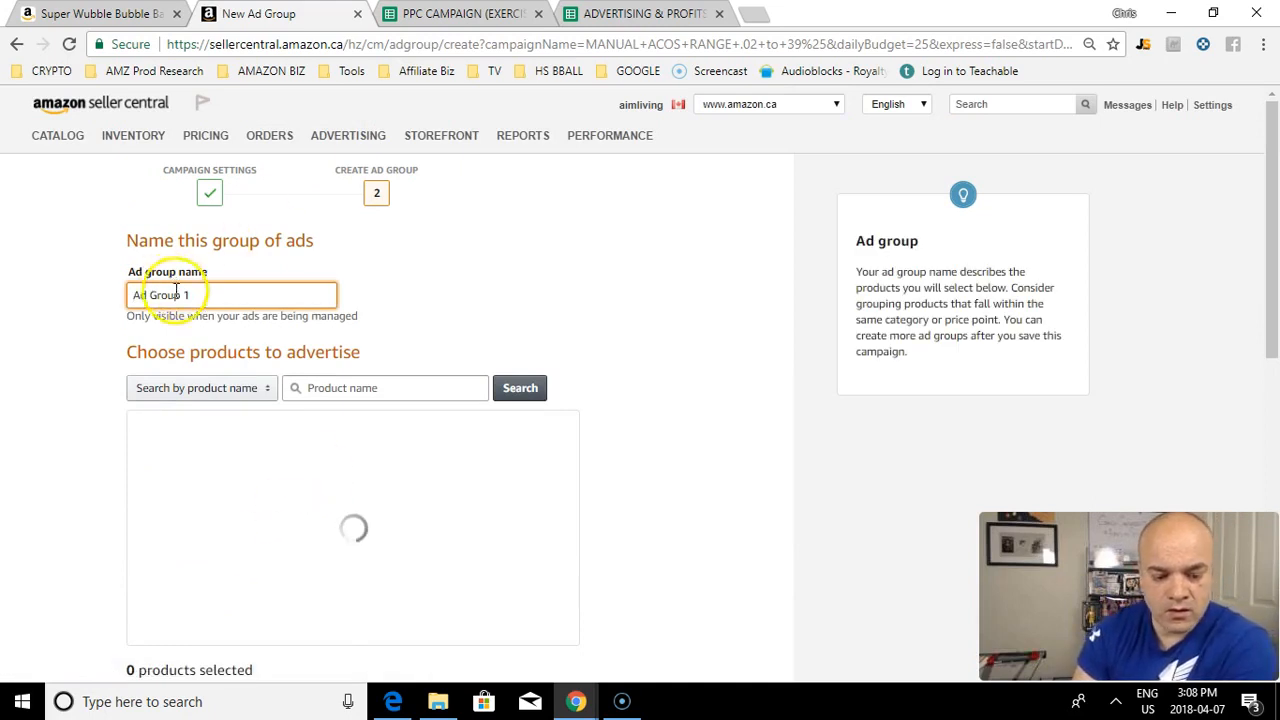
# Step: Keep the ad group name Ad Group 1 and select the Exercise Ball by Amazon Selling Hustle as the advertised product
pyautogui.tripleClick(190, 292)
pyautogui.click(253, 317)
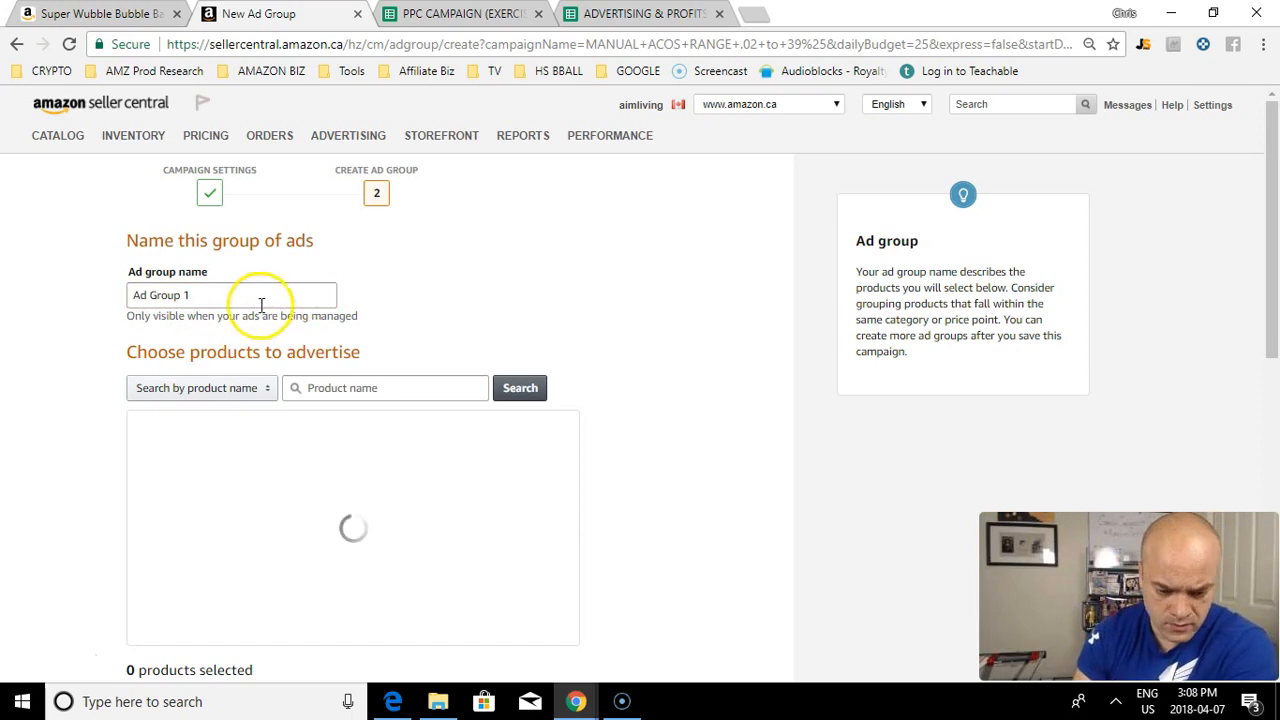
pyautogui.scroll(-1, 687, 387)
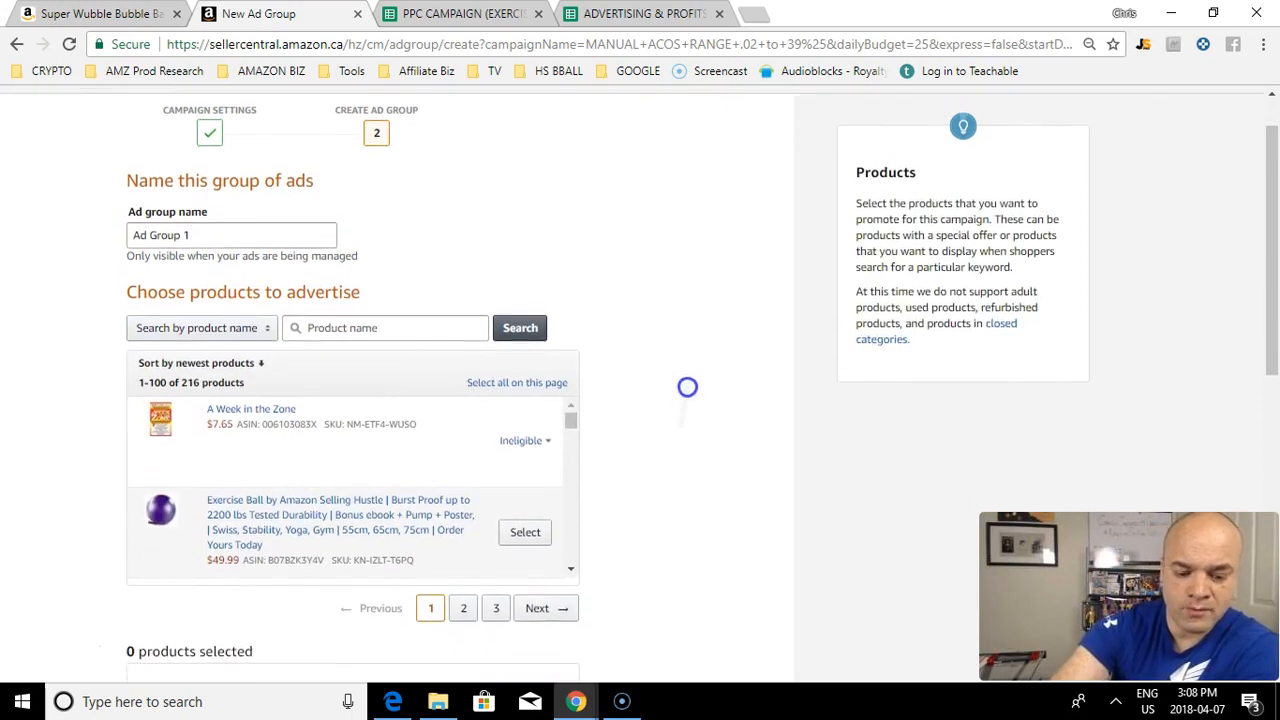
pyautogui.scroll(1, 690, 410)
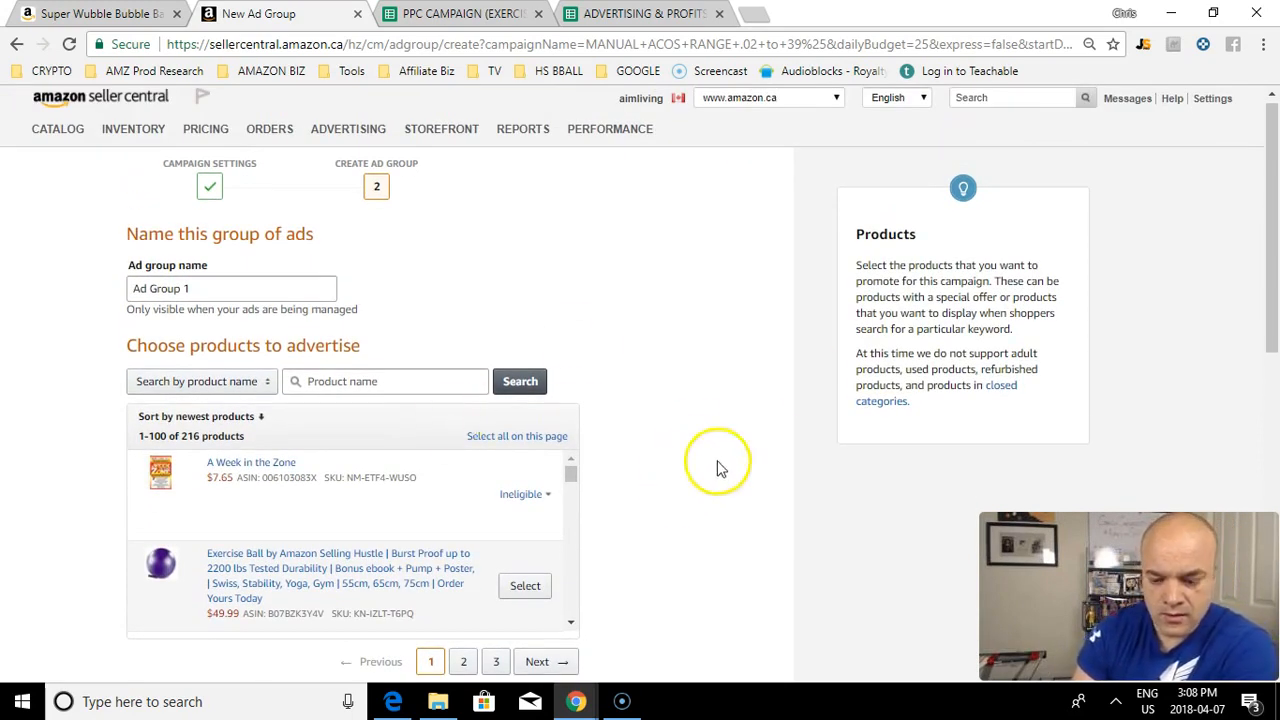
pyautogui.click(529, 591)
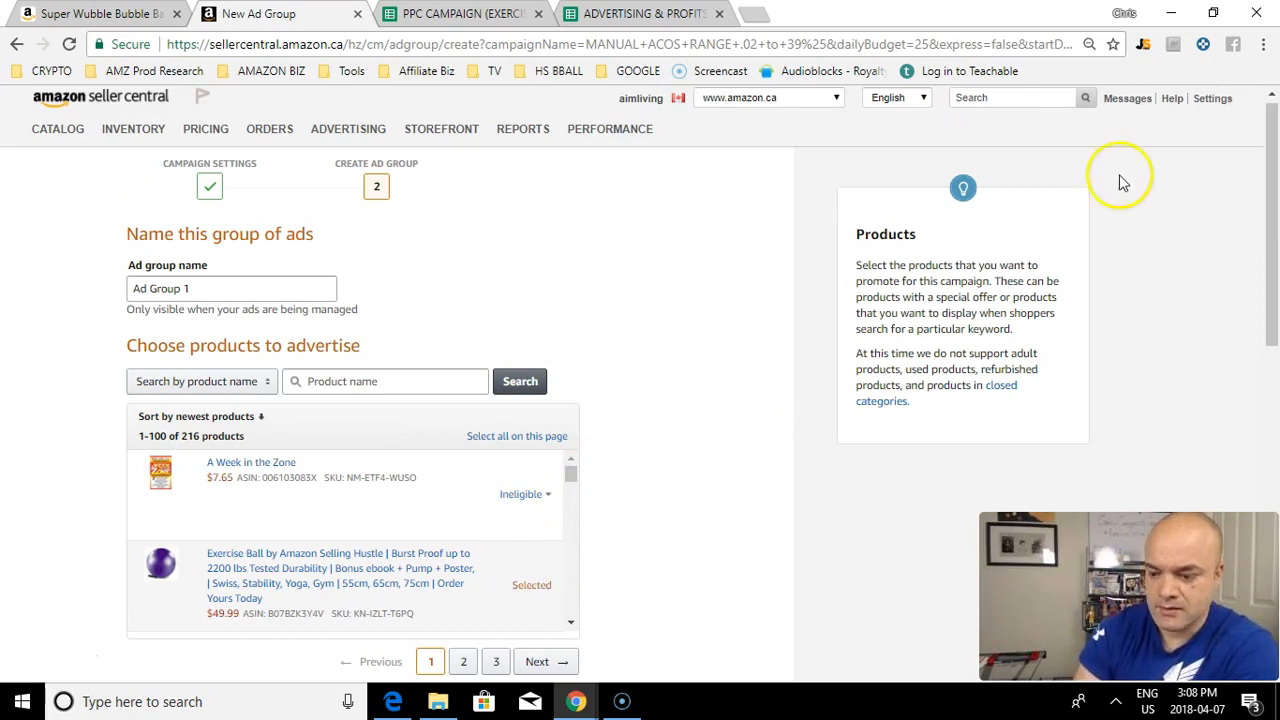
pyautogui.scroll(-2, 1262, 175)
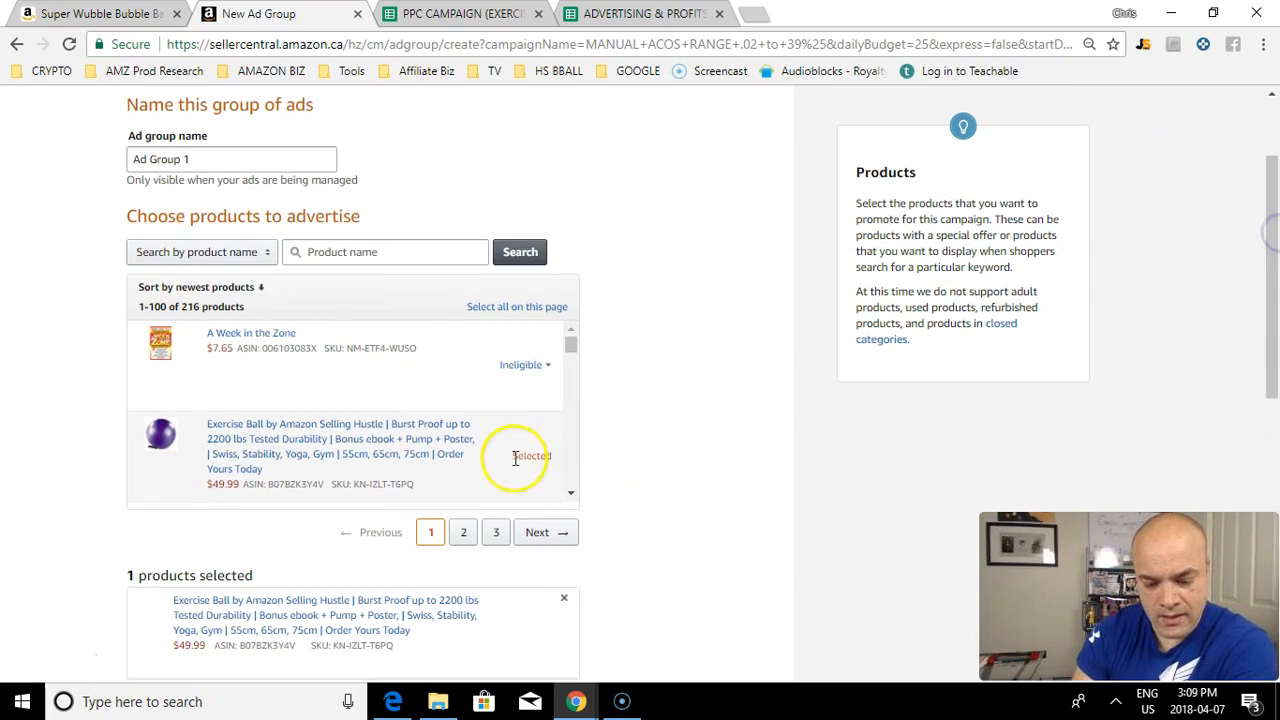
# Step: Set the ad group's default bid to $0.75 and choose to provide your own keywords
pyautogui.moveTo(1270, 306); pyautogui.dragTo(1275, 510)
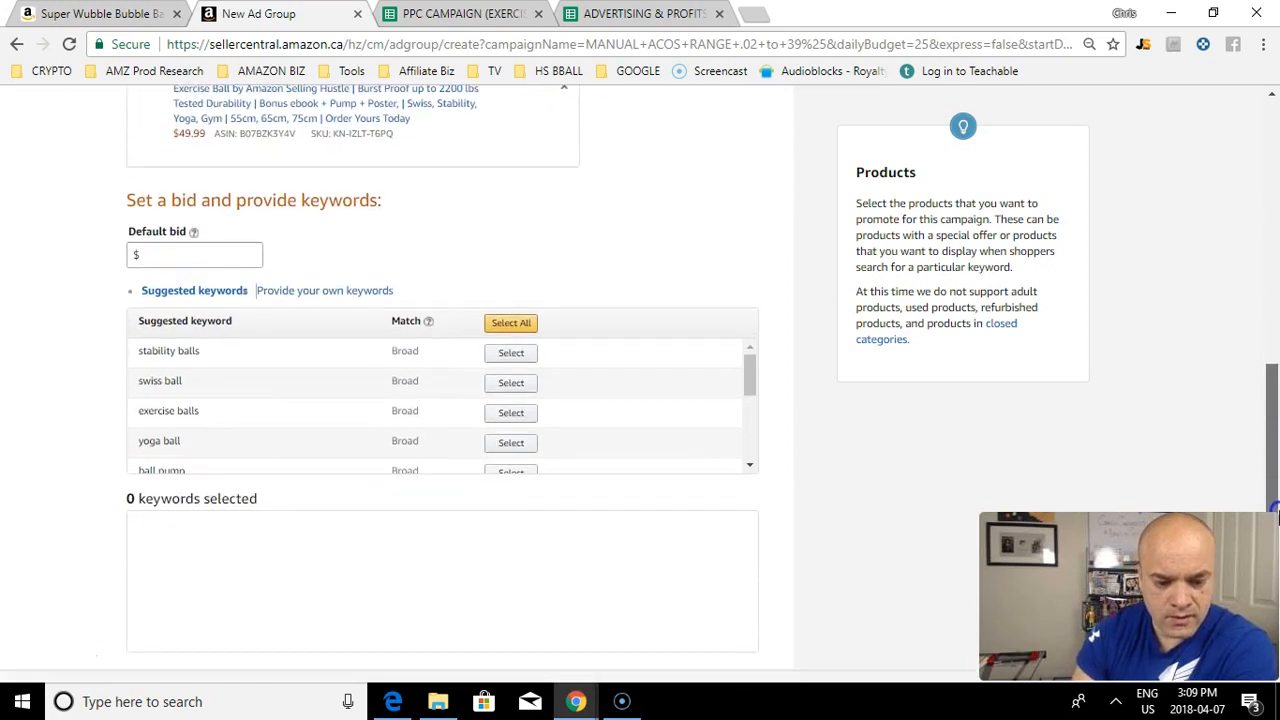
pyautogui.click(172, 256)
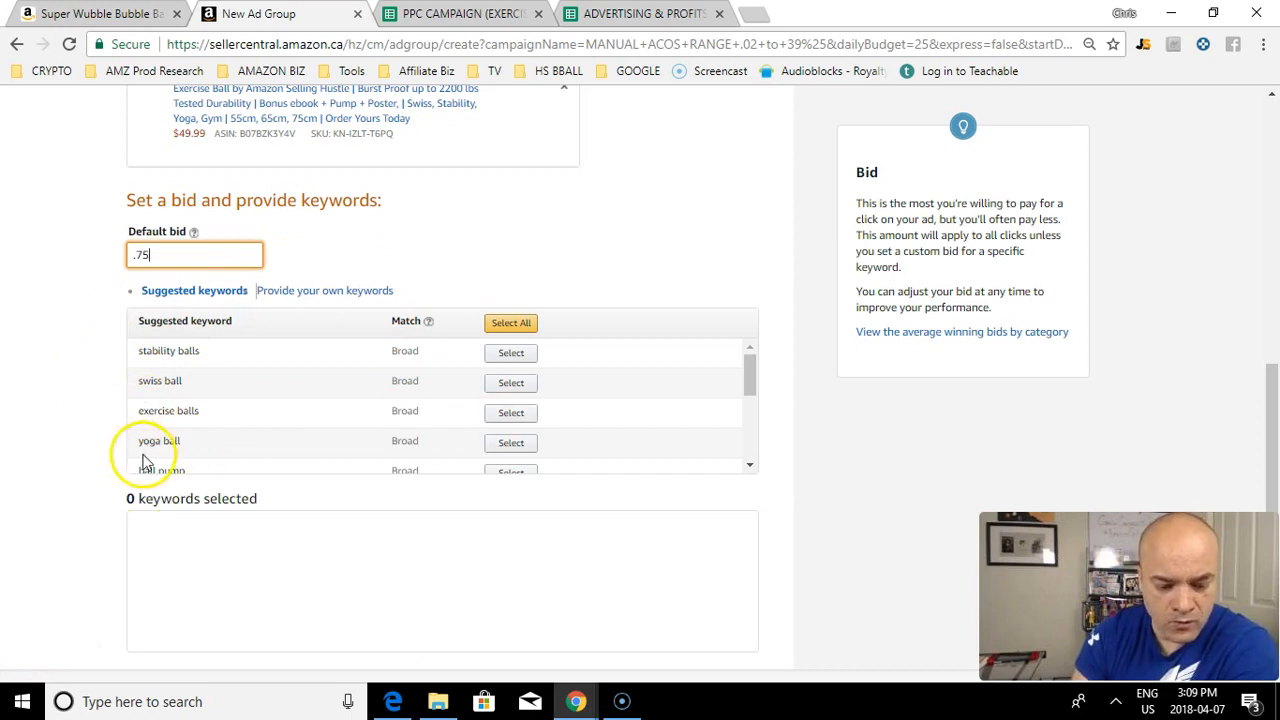
pyautogui.click(329, 292)
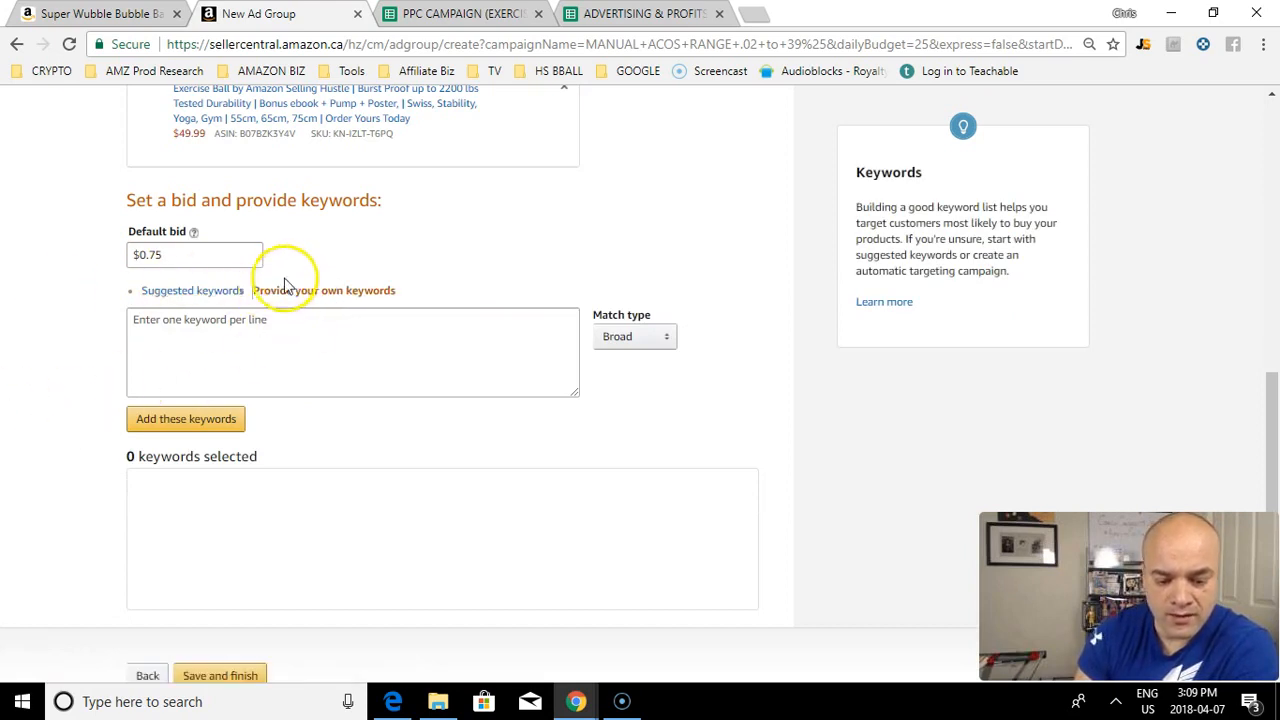
# Step: Paste the search terms copied from the PPC campaign sheet into the ad group's own keyword list
pyautogui.click(158, 325)
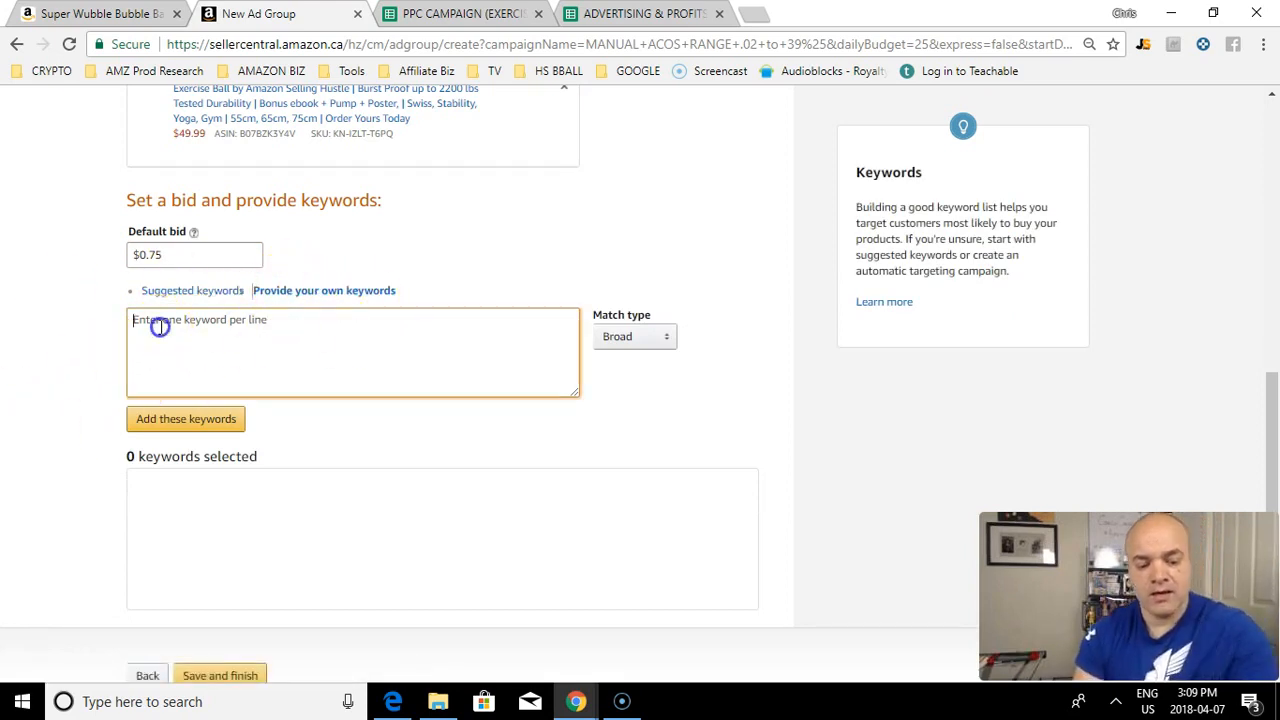
pyautogui.click(490, 13)
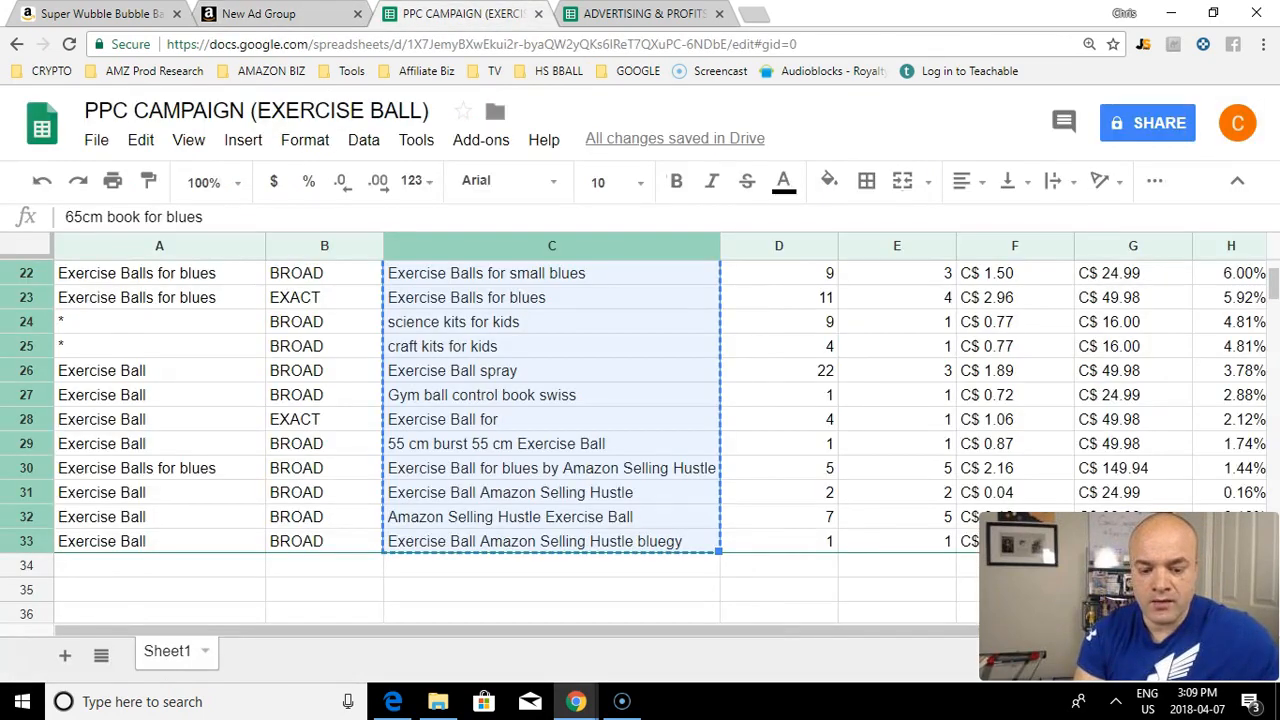
pyautogui.click(305, 16)
pyautogui.click(243, 366)
pyautogui.hotkey('ctrl', 'v')
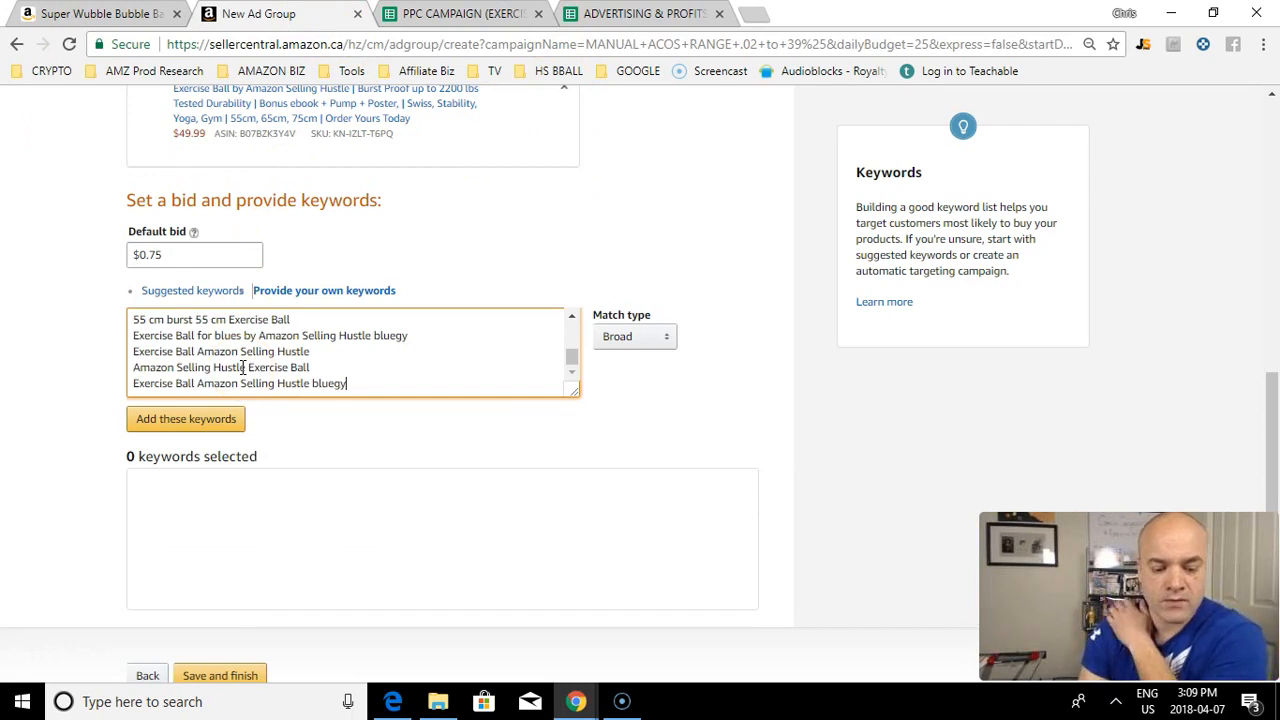
# Step: Keep the match type at Broad and add the pasted keywords to the ad group
pyautogui.moveTo(570, 357)
pyautogui.mouseDown()
pyautogui.moveTo(571, 337)
pyautogui.moveTo(572, 369)
pyautogui.mouseUp()
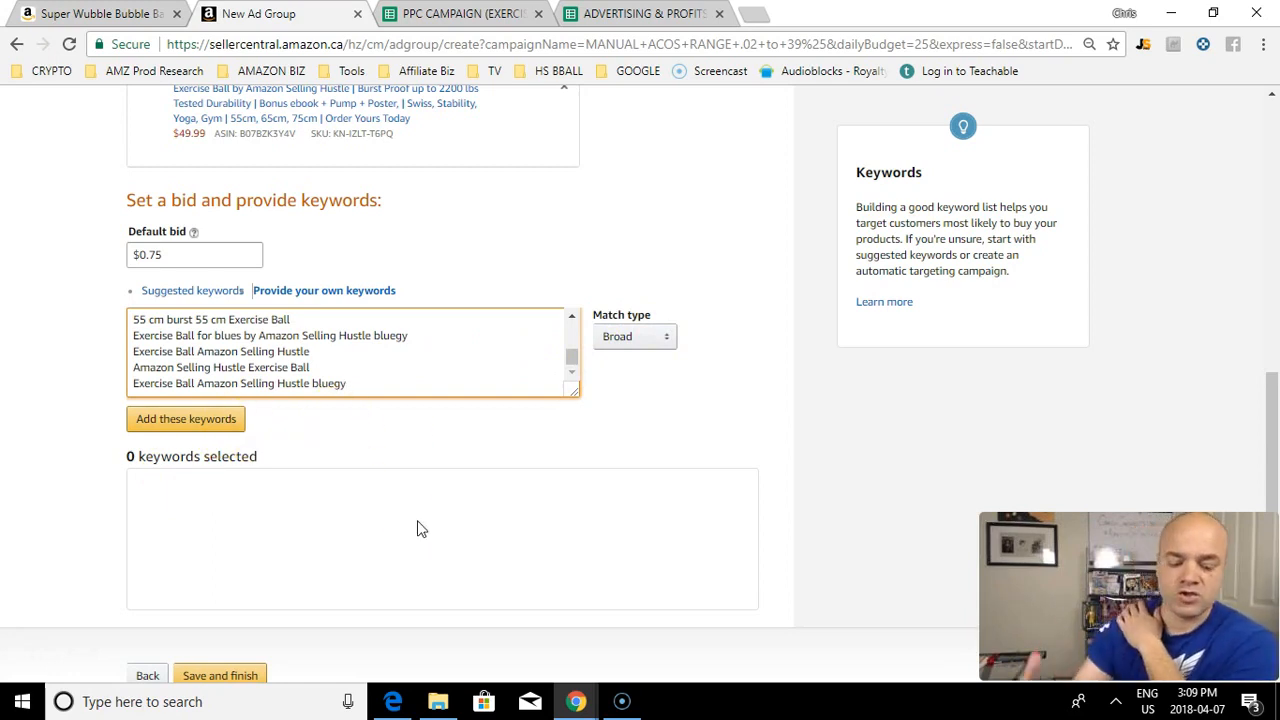
pyautogui.click(632, 338)
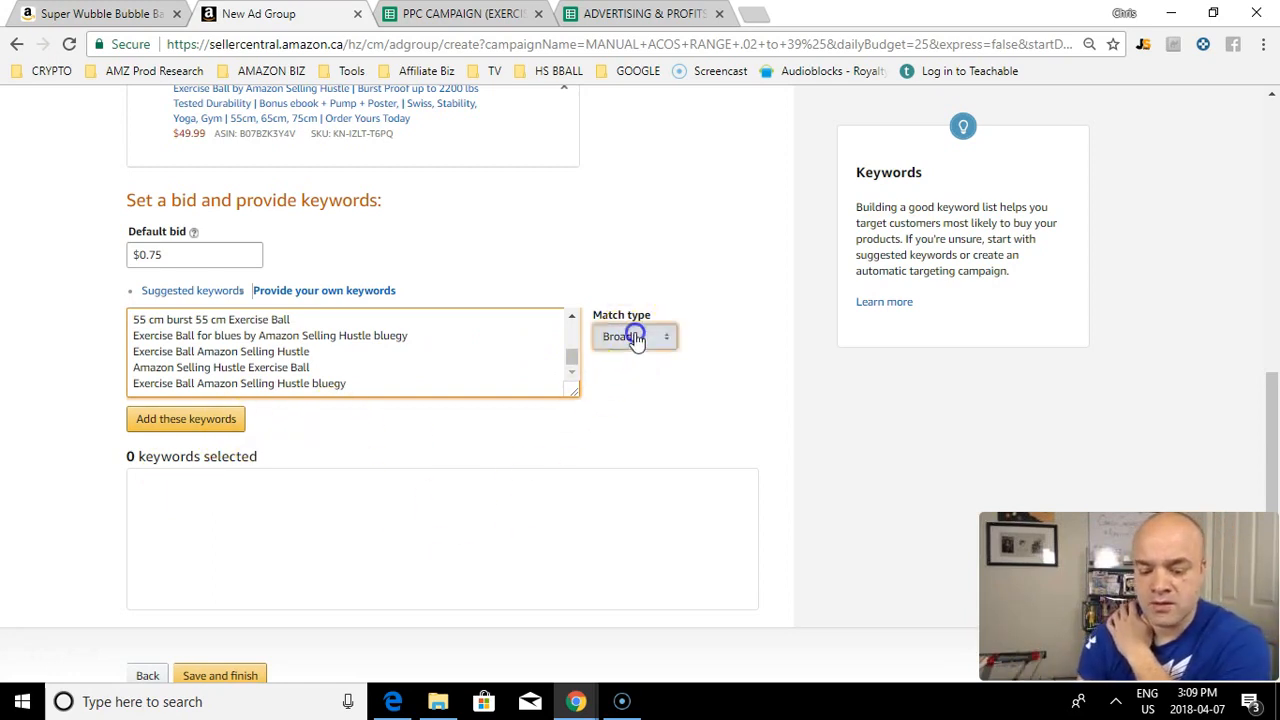
pyautogui.click(695, 456)
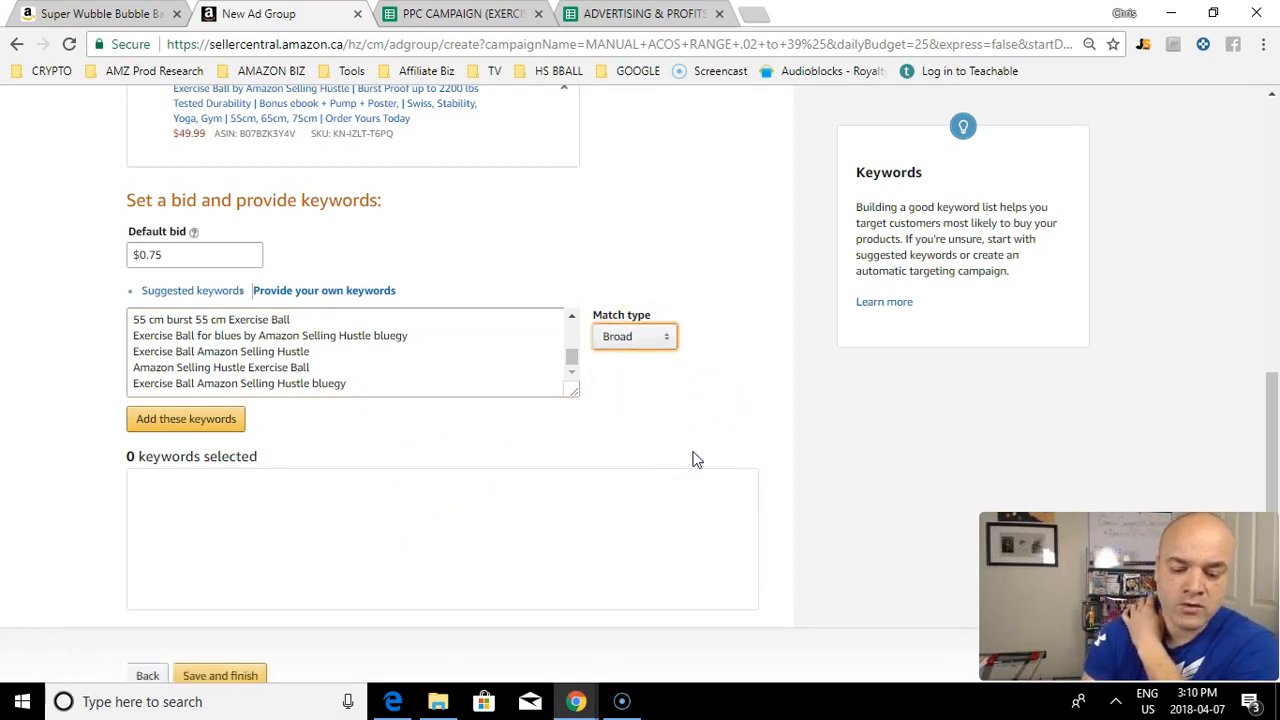
pyautogui.click(571, 356)
pyautogui.click(463, 510)
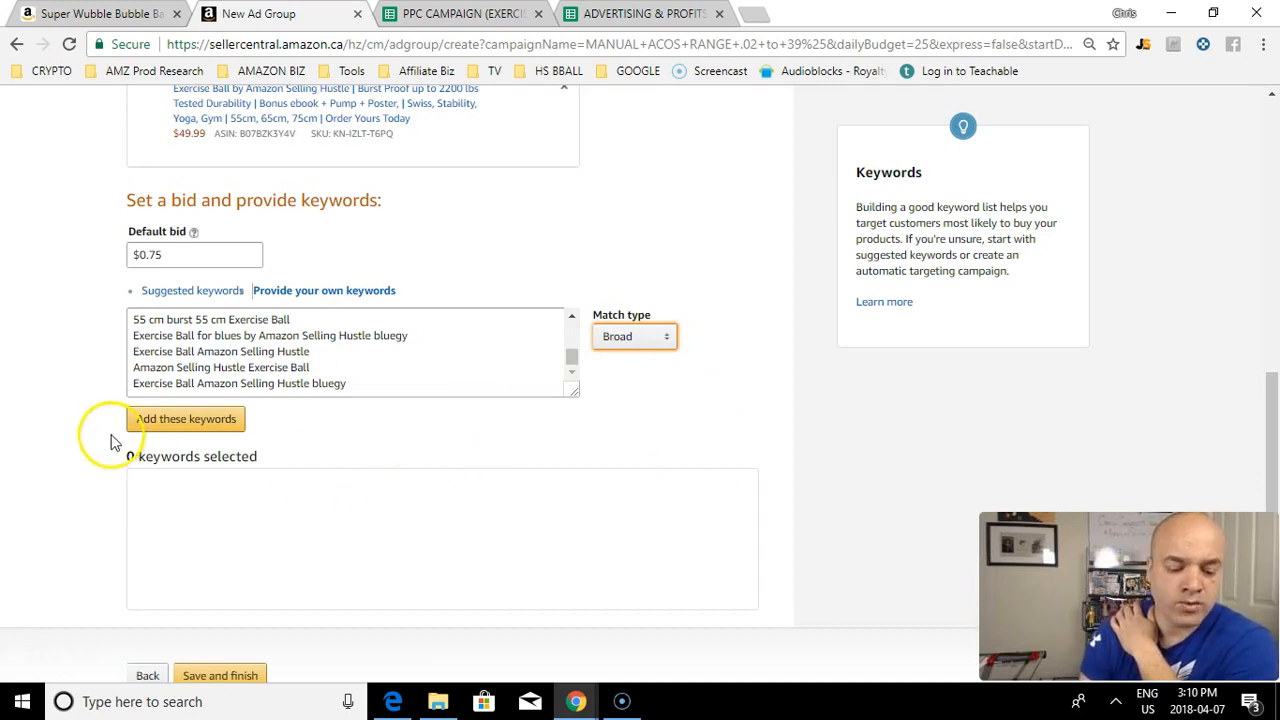
pyautogui.click(160, 424)
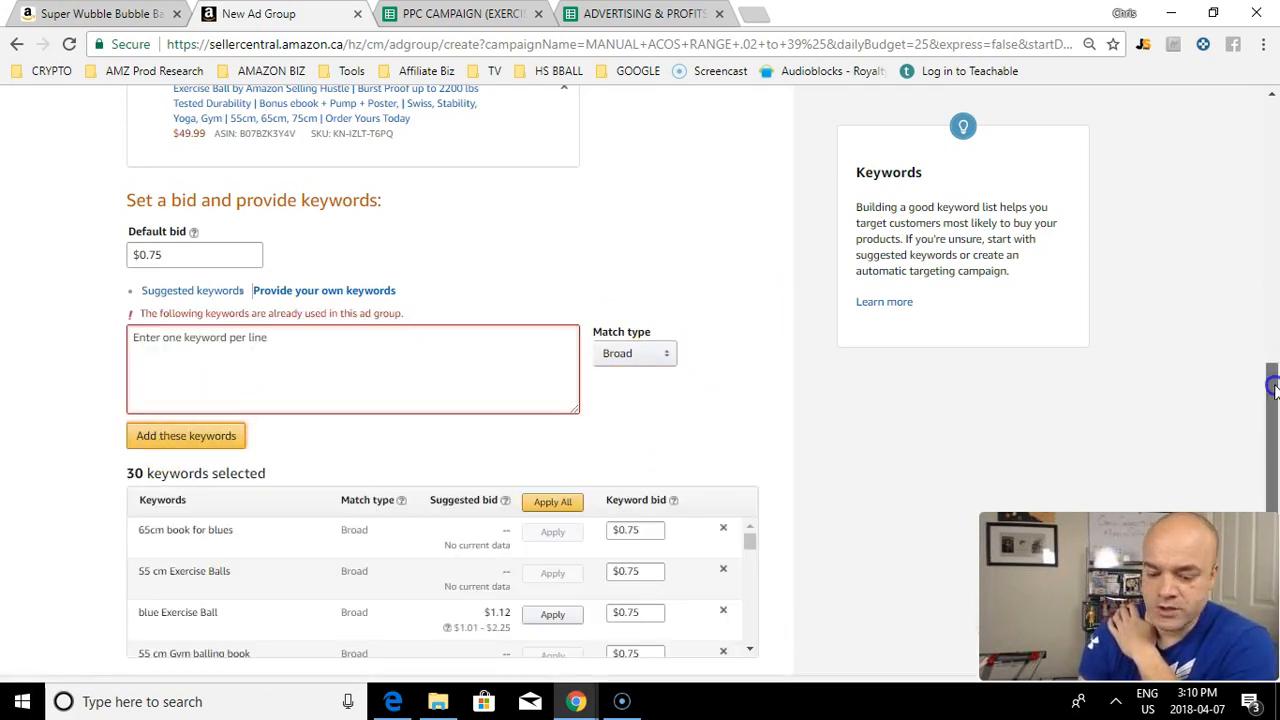
pyautogui.moveTo(1274, 400); pyautogui.dragTo(1275, 453)
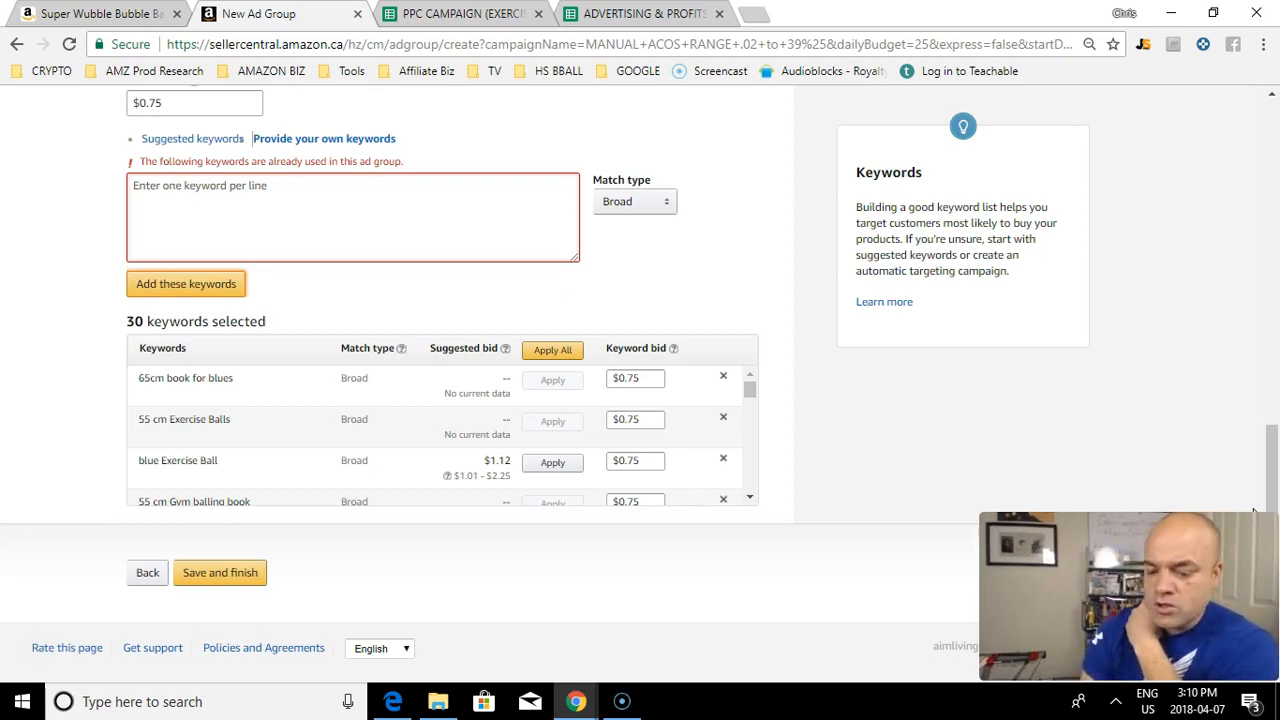
# Step: Remove the first two keywords, 65cm book for blues and 55 cm Exercise Balls, from the selected keywords list
pyautogui.click(750, 498)
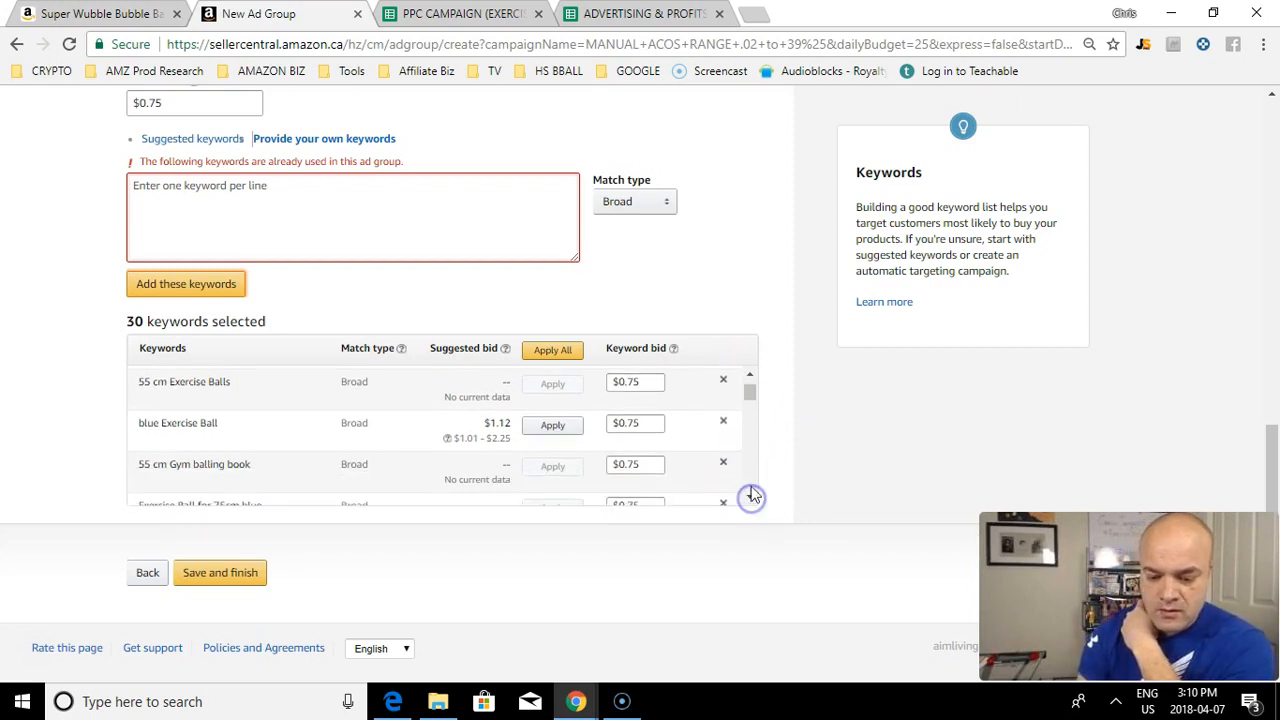
pyautogui.click(750, 376)
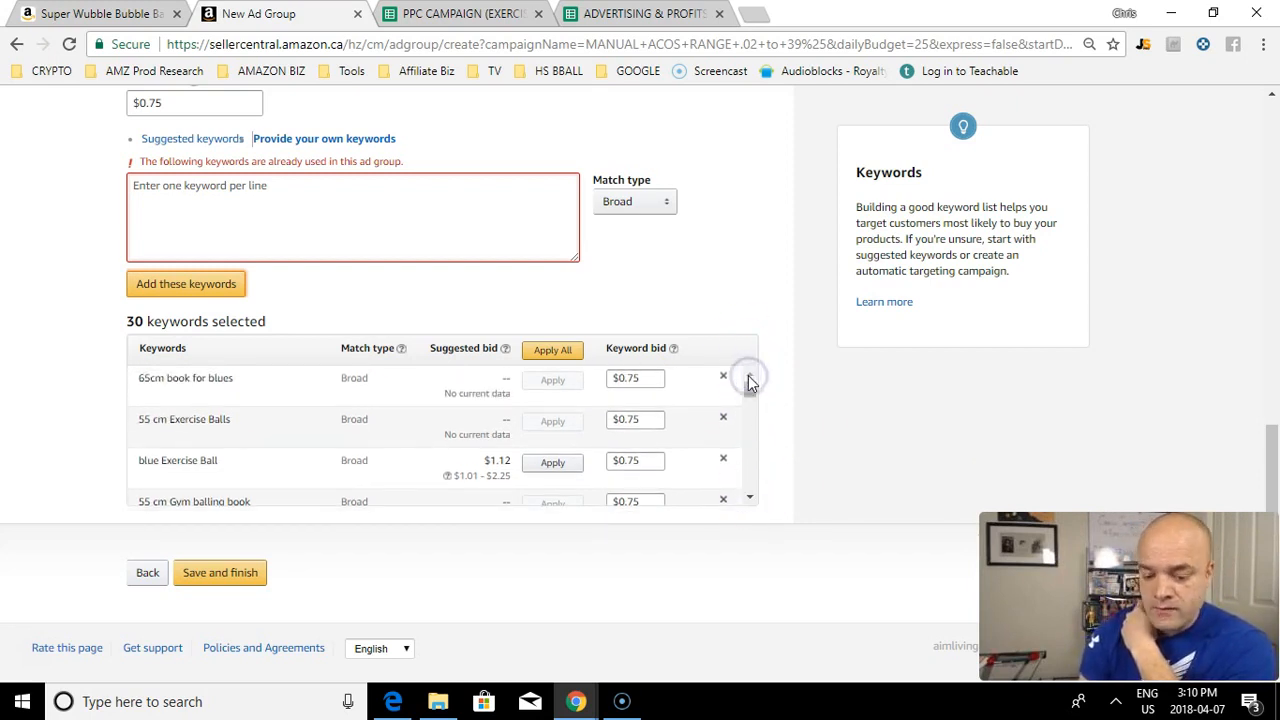
pyautogui.click(749, 498)
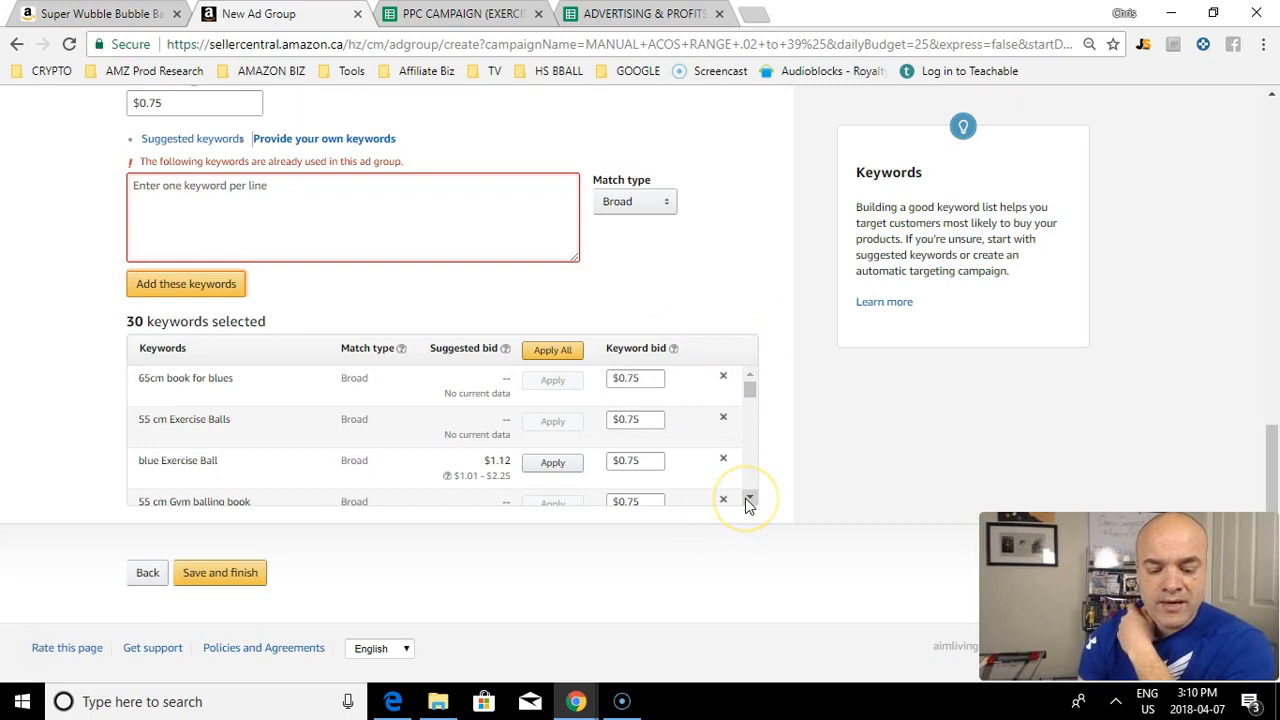
pyautogui.click(723, 377)
pyautogui.click(723, 380)
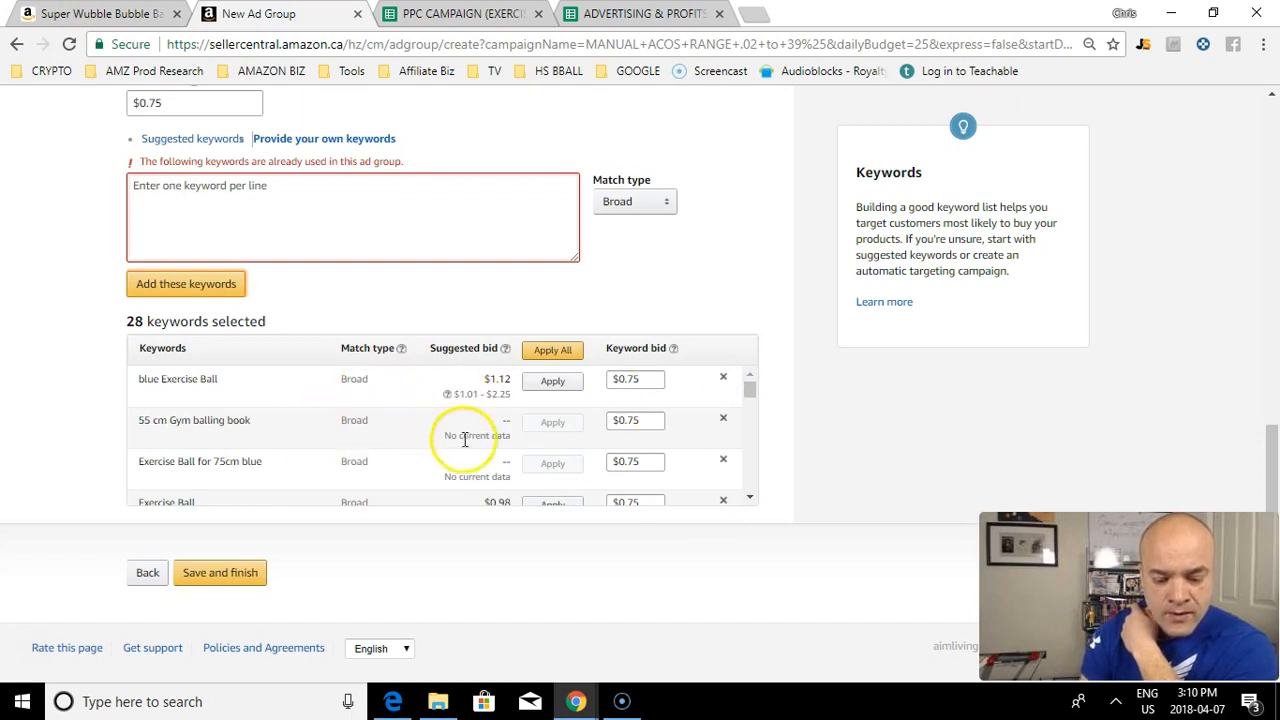
# Step: Set the keyword bid for blue Exercise Ball to $2.00
pyautogui.click(750, 498)
pyautogui.moveTo(750, 403)
pyautogui.mouseDown()
pyautogui.moveTo(751, 500)
pyautogui.moveTo(748, 385)
pyautogui.mouseUp()
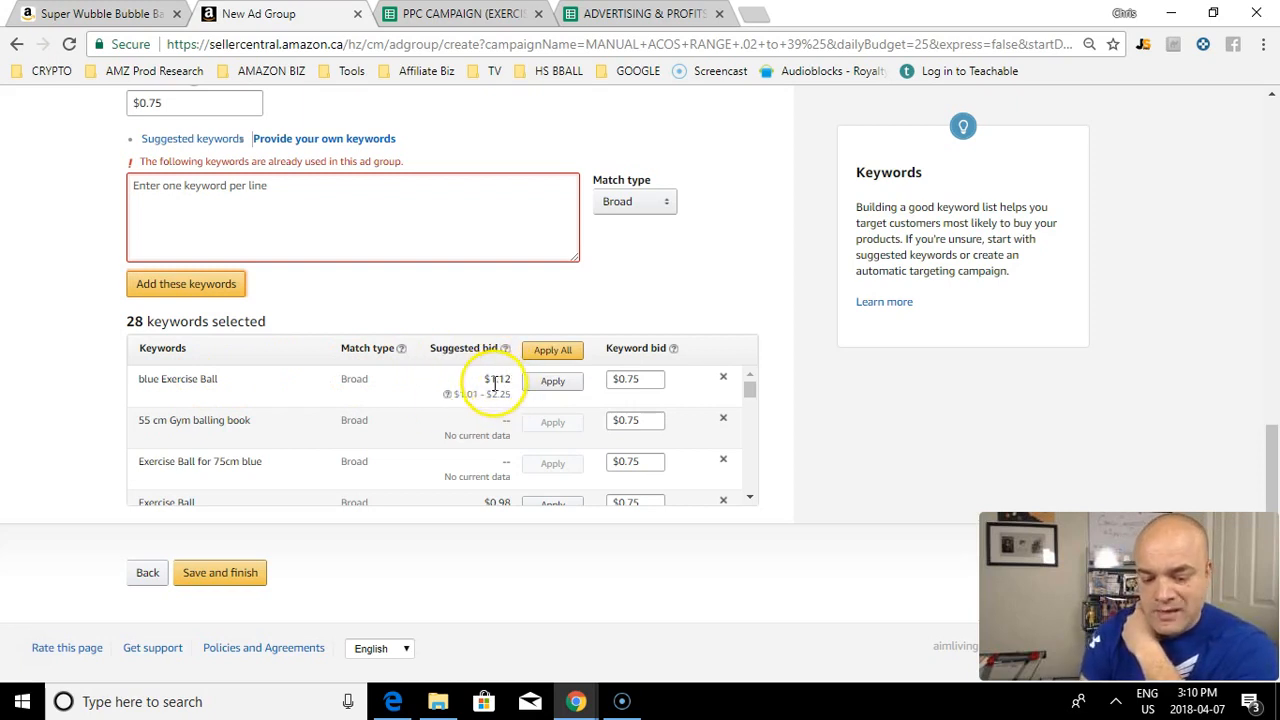
pyautogui.click(575, 381)
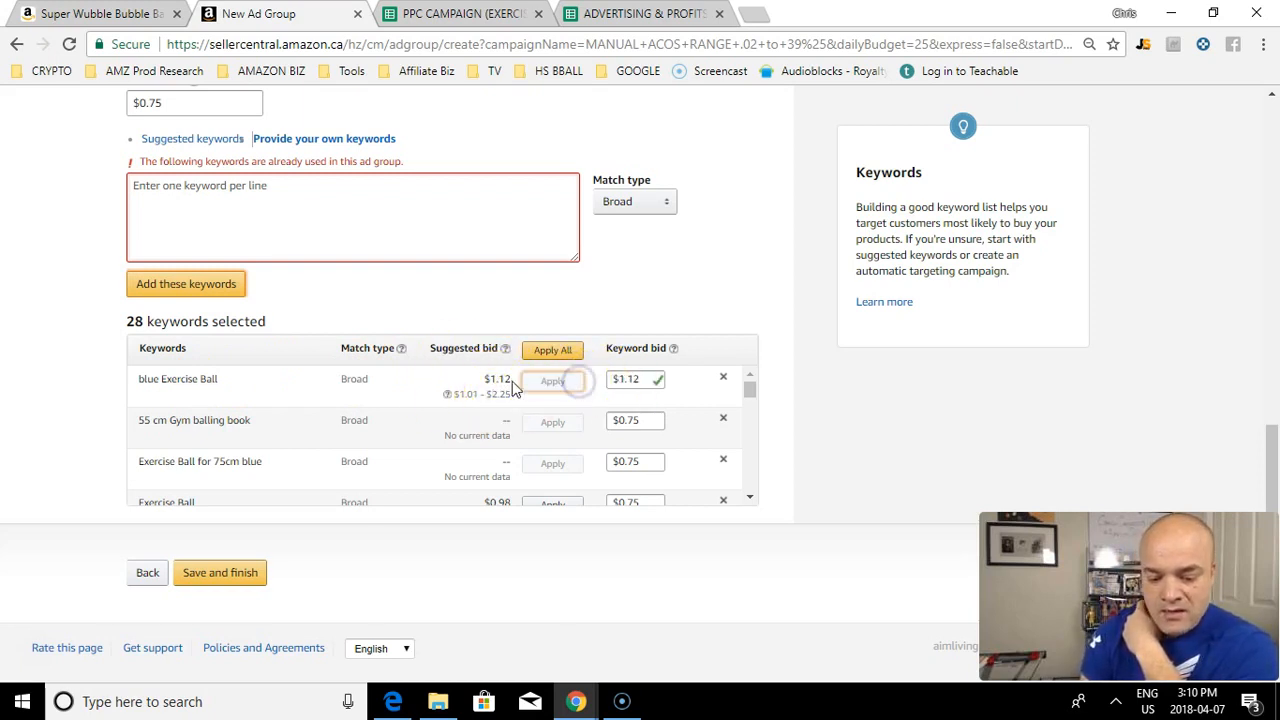
pyautogui.doubleClick(630, 381)
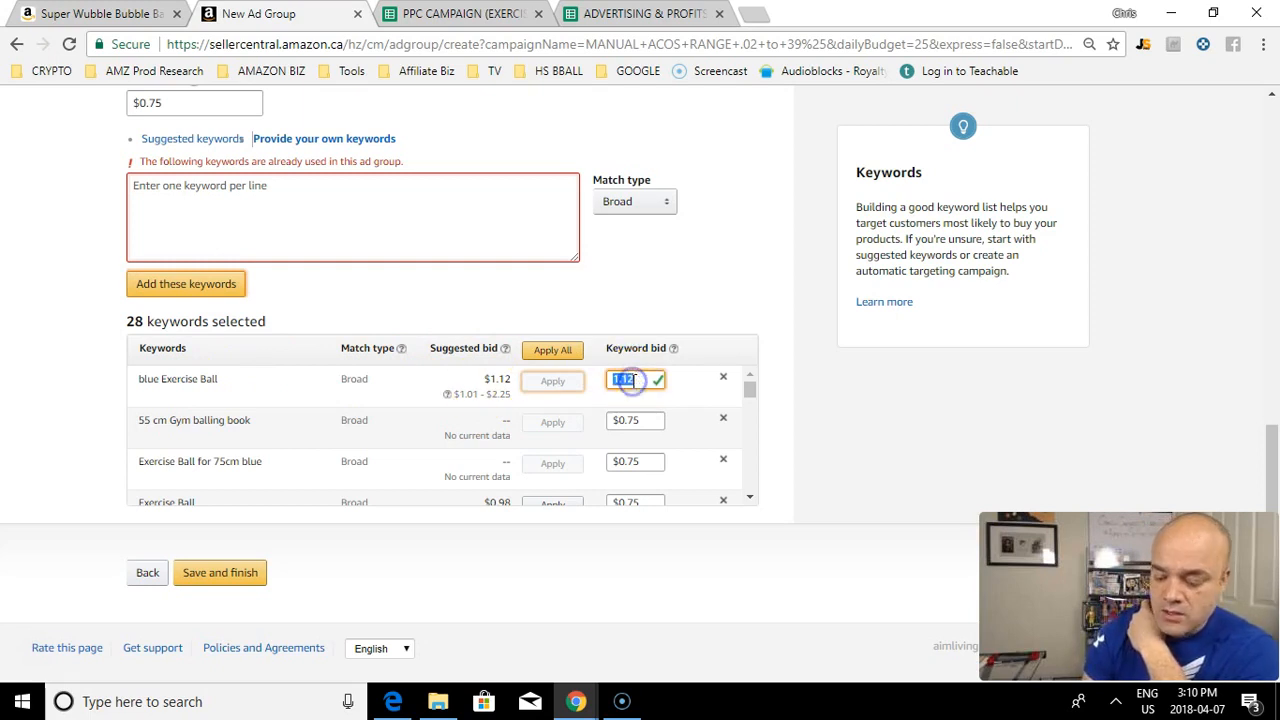
pyautogui.write('2')
pyautogui.click(632, 400)
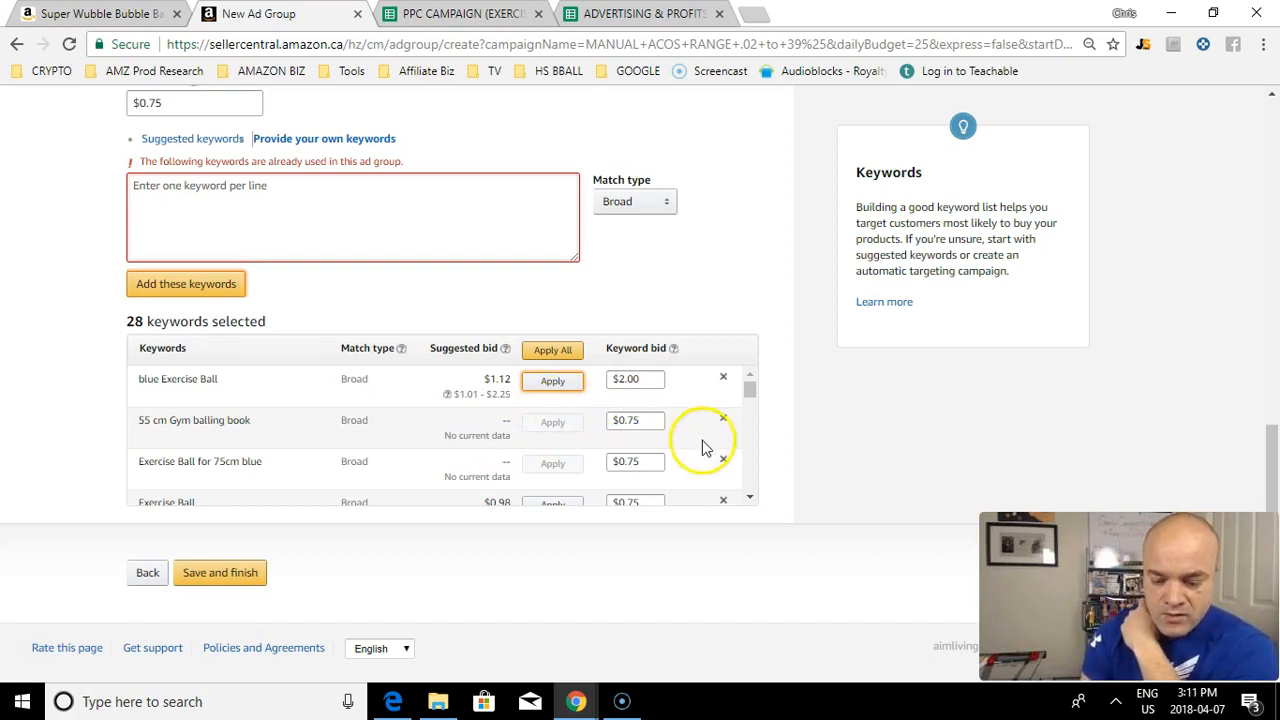
# Step: Set the Exercise Ball keyword's bid to $1.46 and apply the suggested bid of $0.98 to Exercise Balls
pyautogui.click(749, 497)
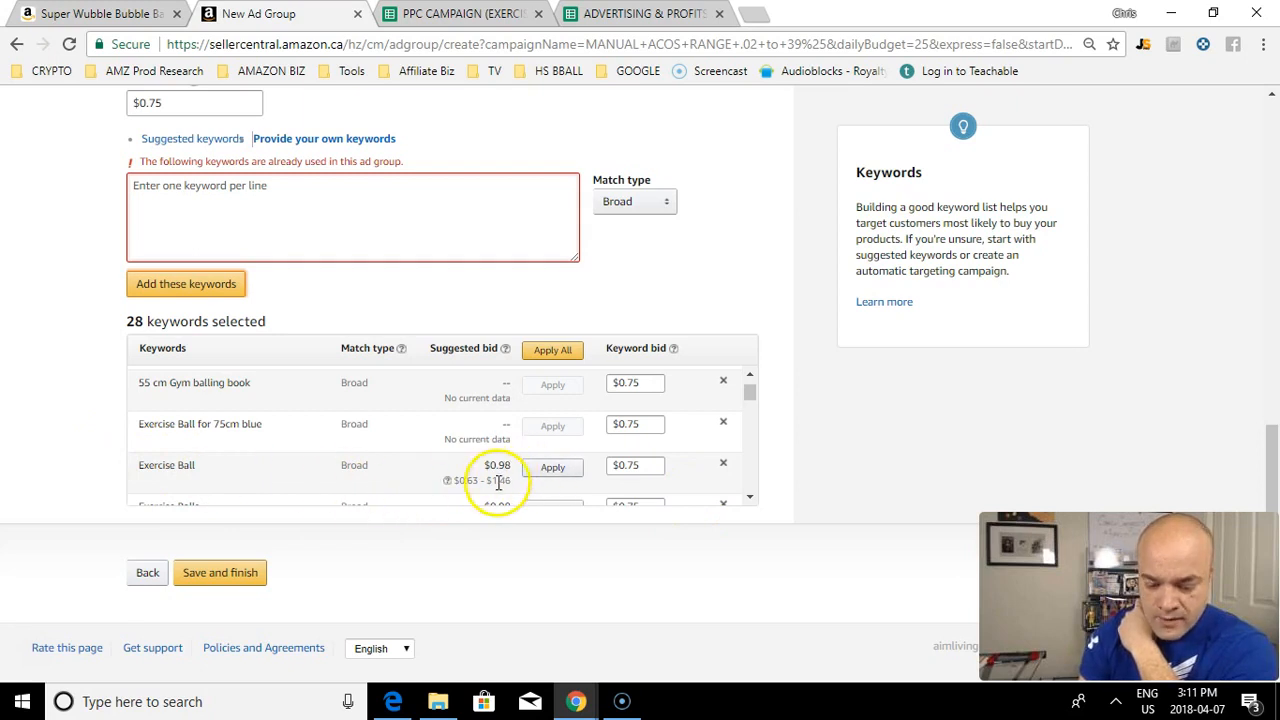
pyautogui.click(568, 470)
pyautogui.click(620, 462)
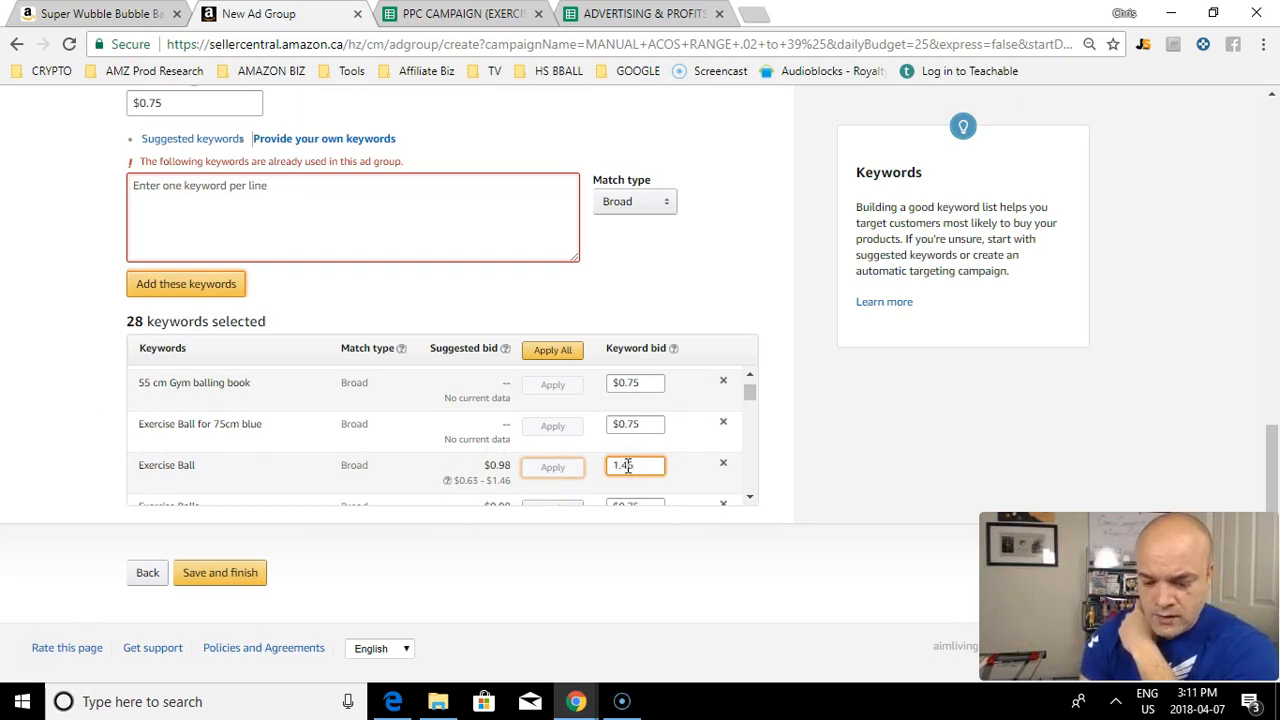
pyautogui.click(750, 499)
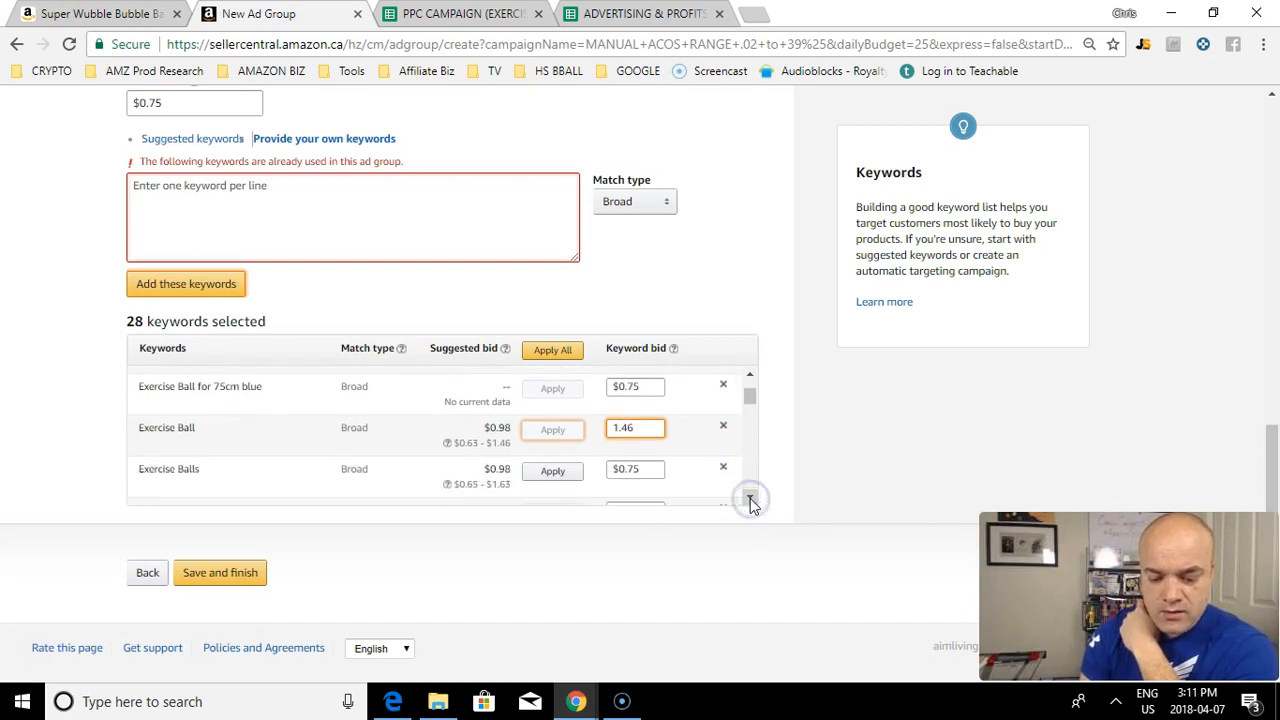
pyautogui.click(750, 499)
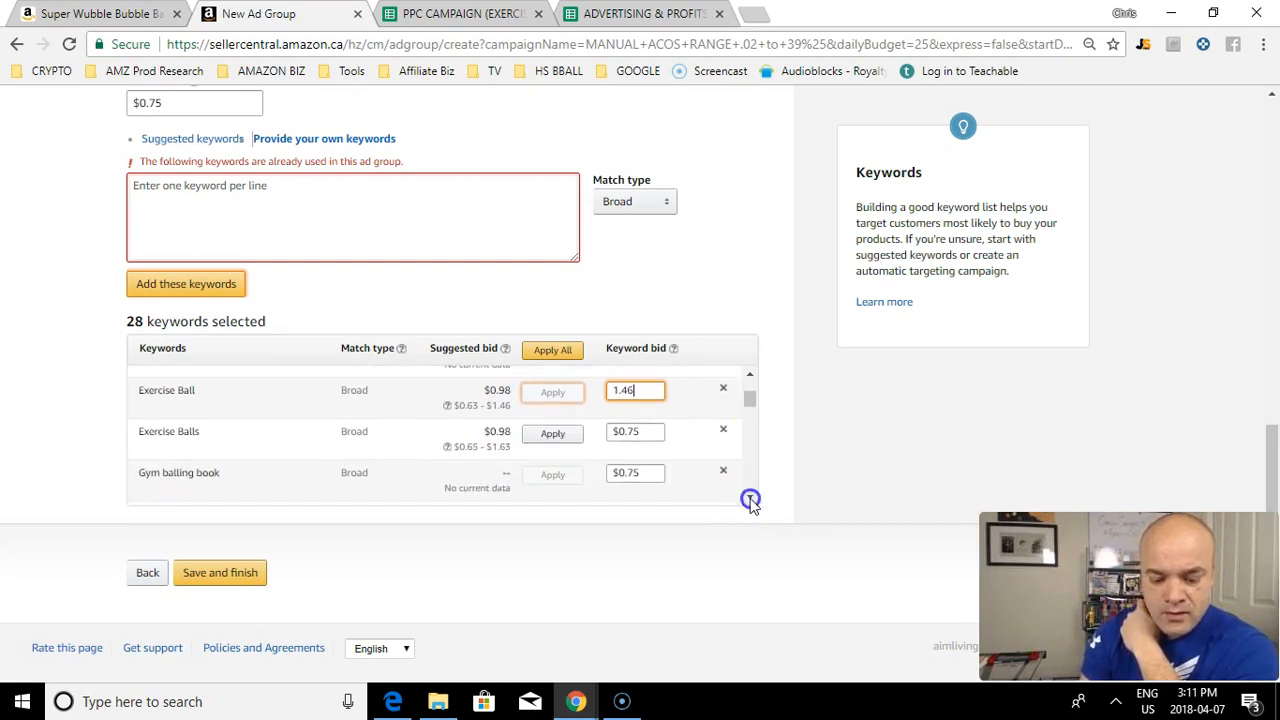
pyautogui.click(566, 444)
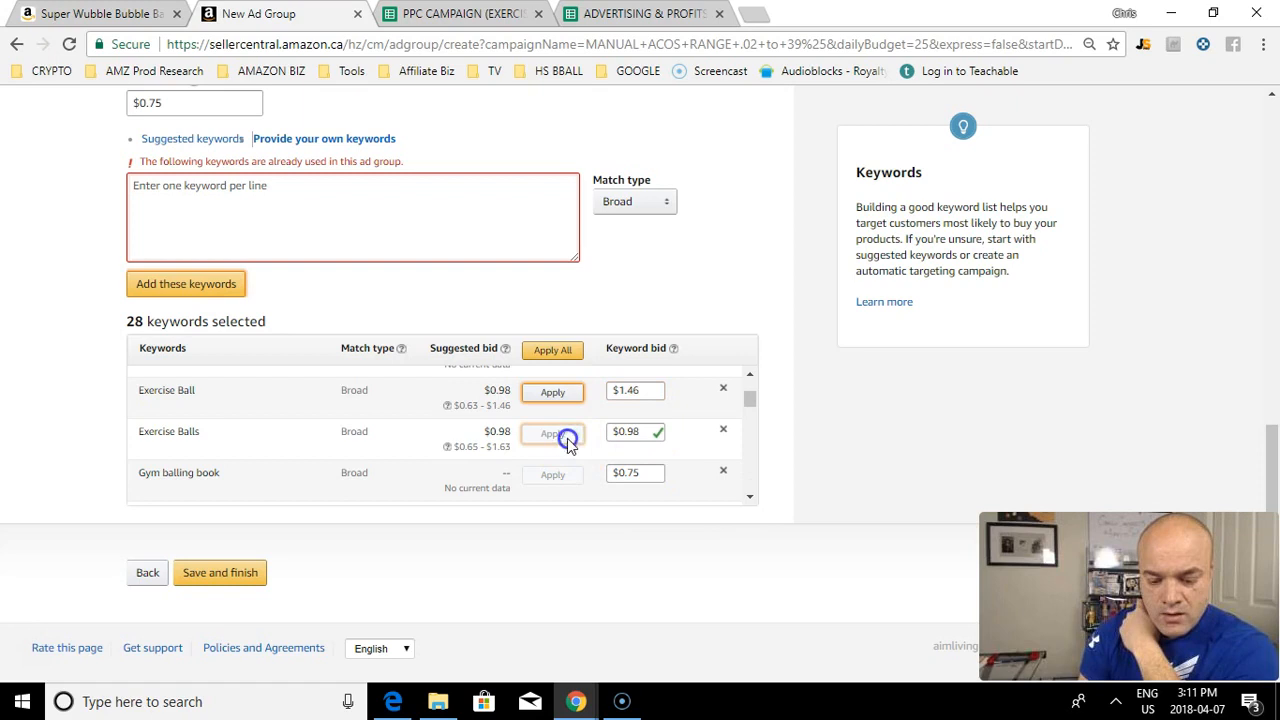
# Step: Remove the keyword Gym balling book from the selected keywords list
pyautogui.click(749, 496)
pyautogui.click(749, 496)
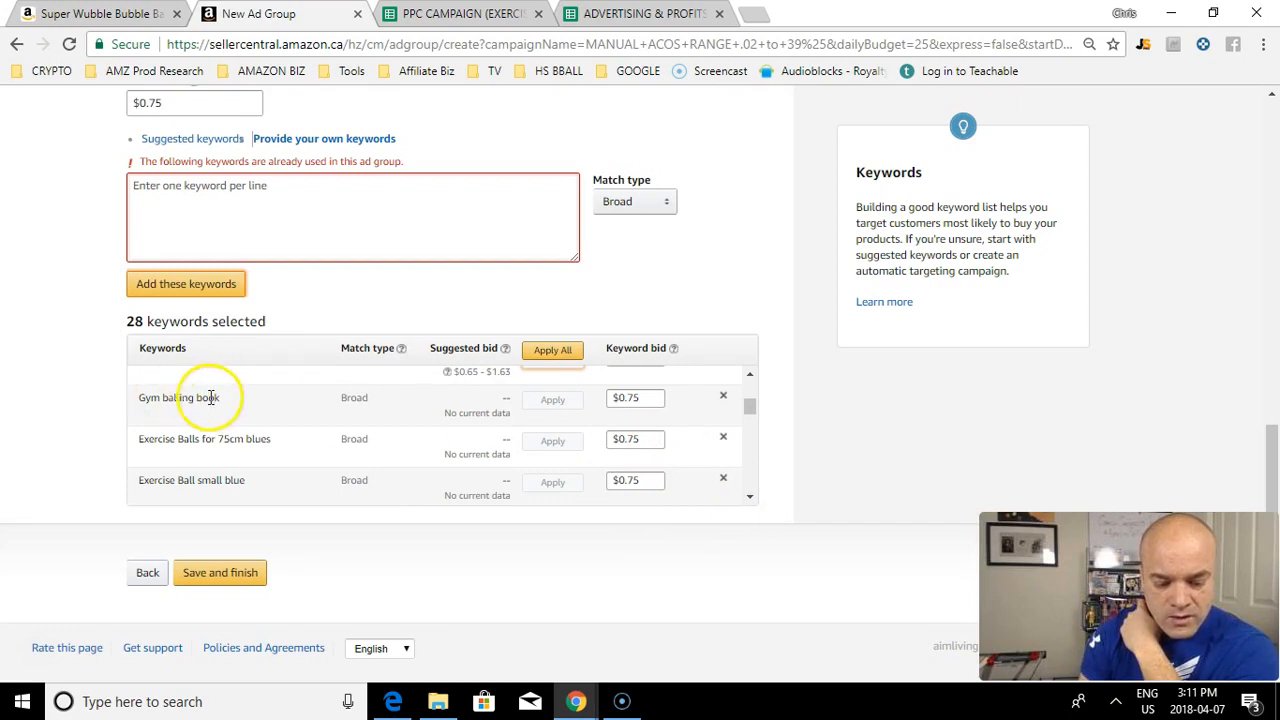
pyautogui.click(724, 398)
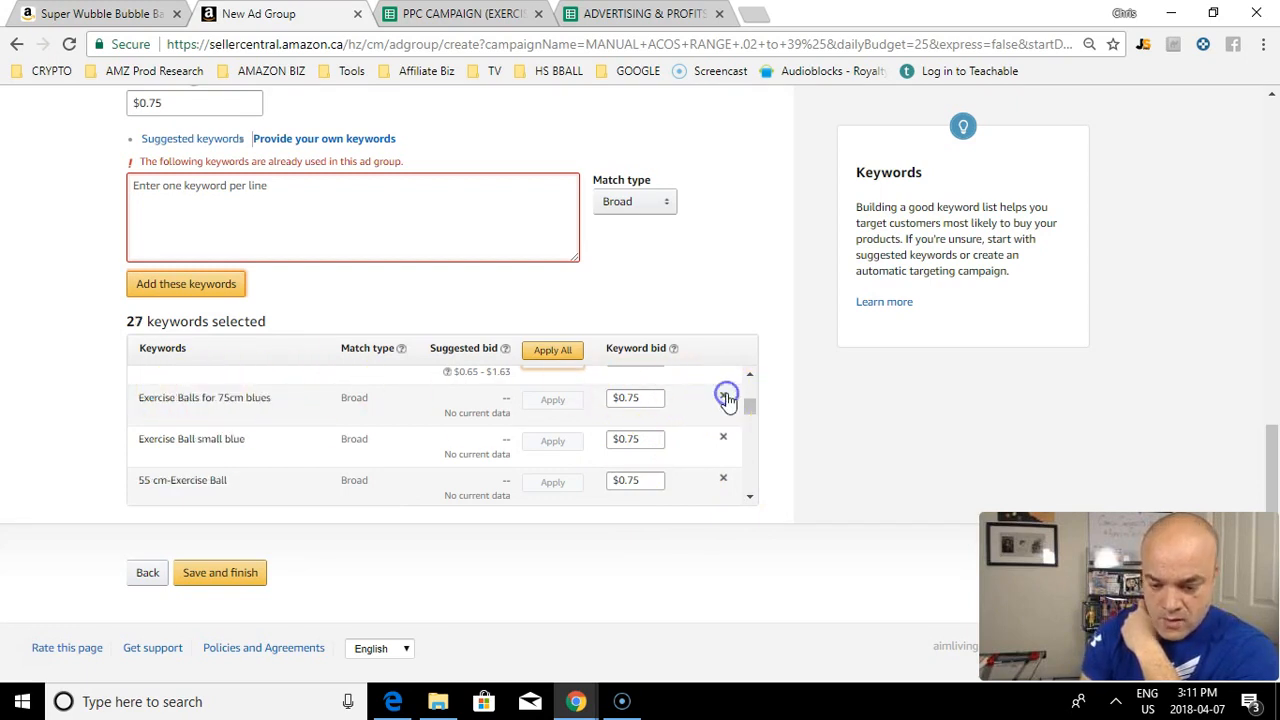
# Step: Apply the suggested bid of $0.56 to the keyword 55 cm Exercise Ball
pyautogui.click(749, 496)
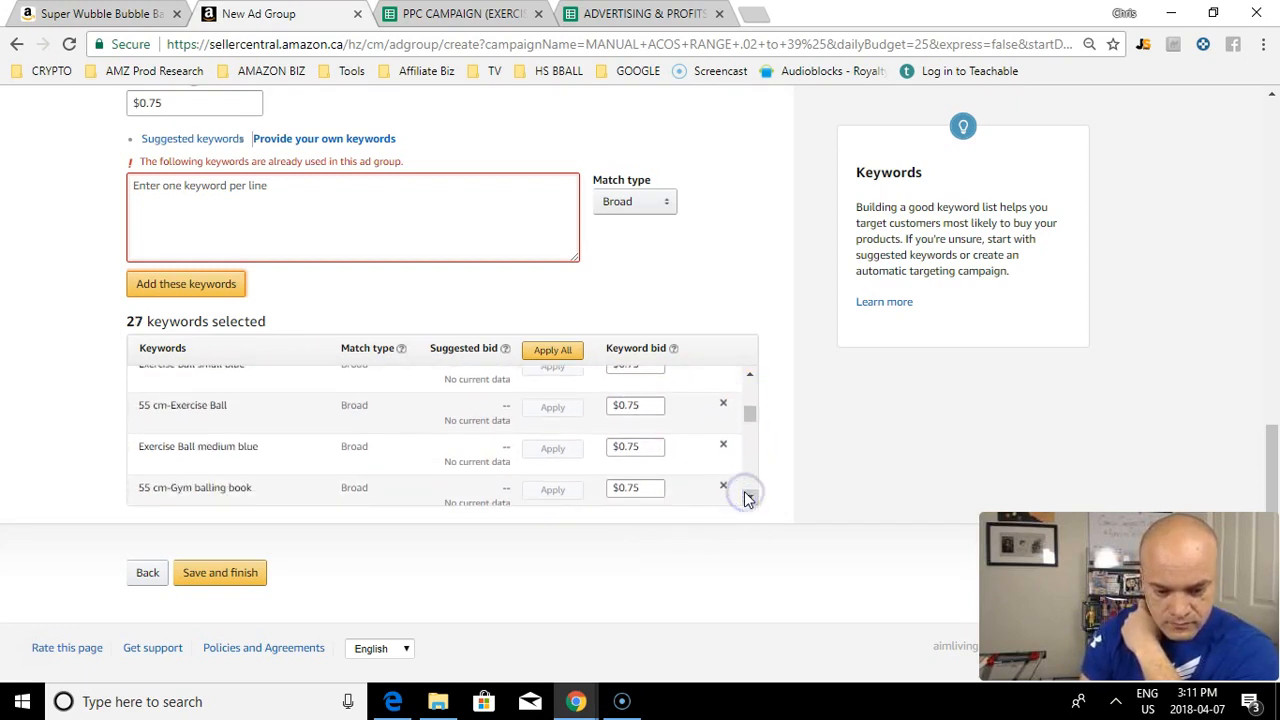
pyautogui.click(749, 497)
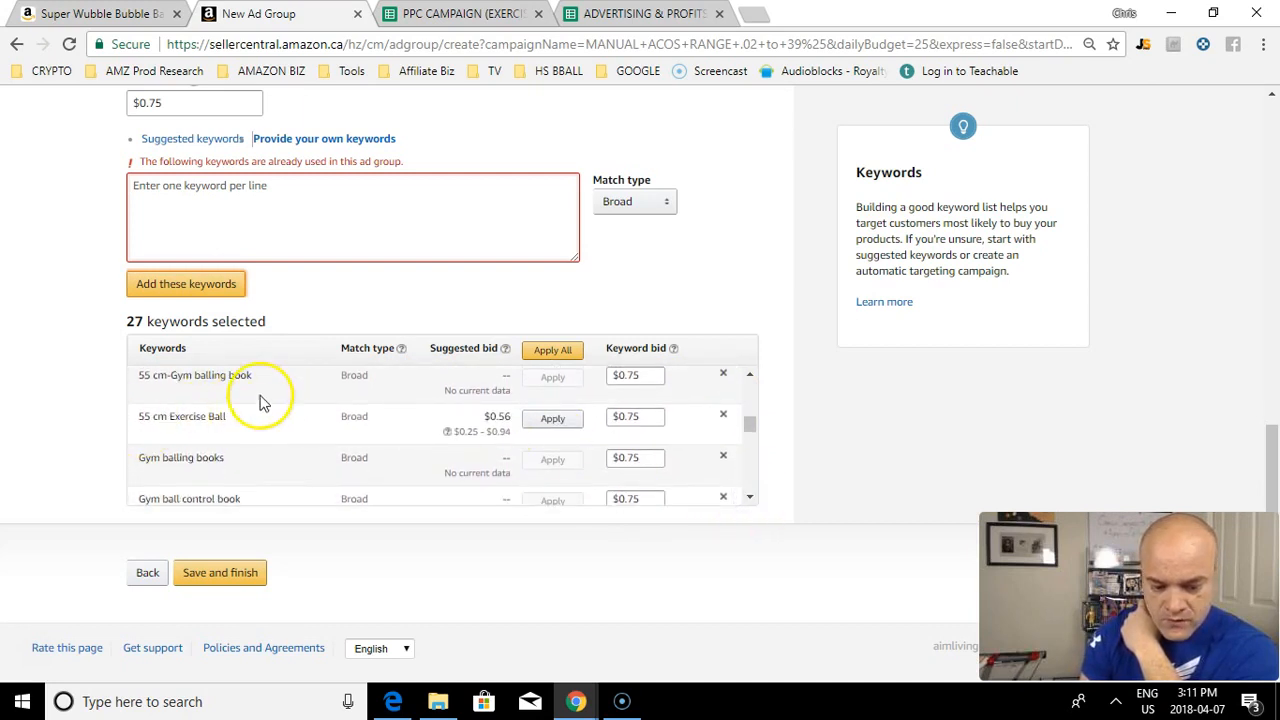
pyautogui.click(553, 418)
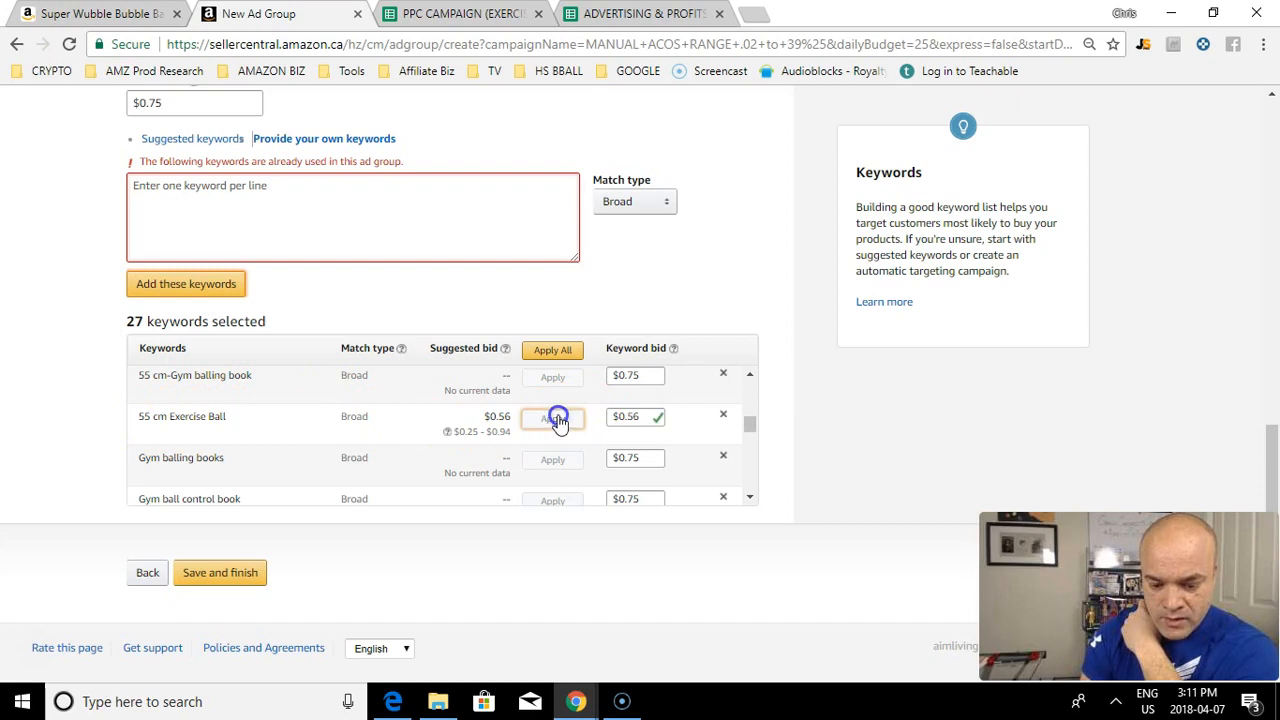
pyautogui.tripleClick(634, 424)
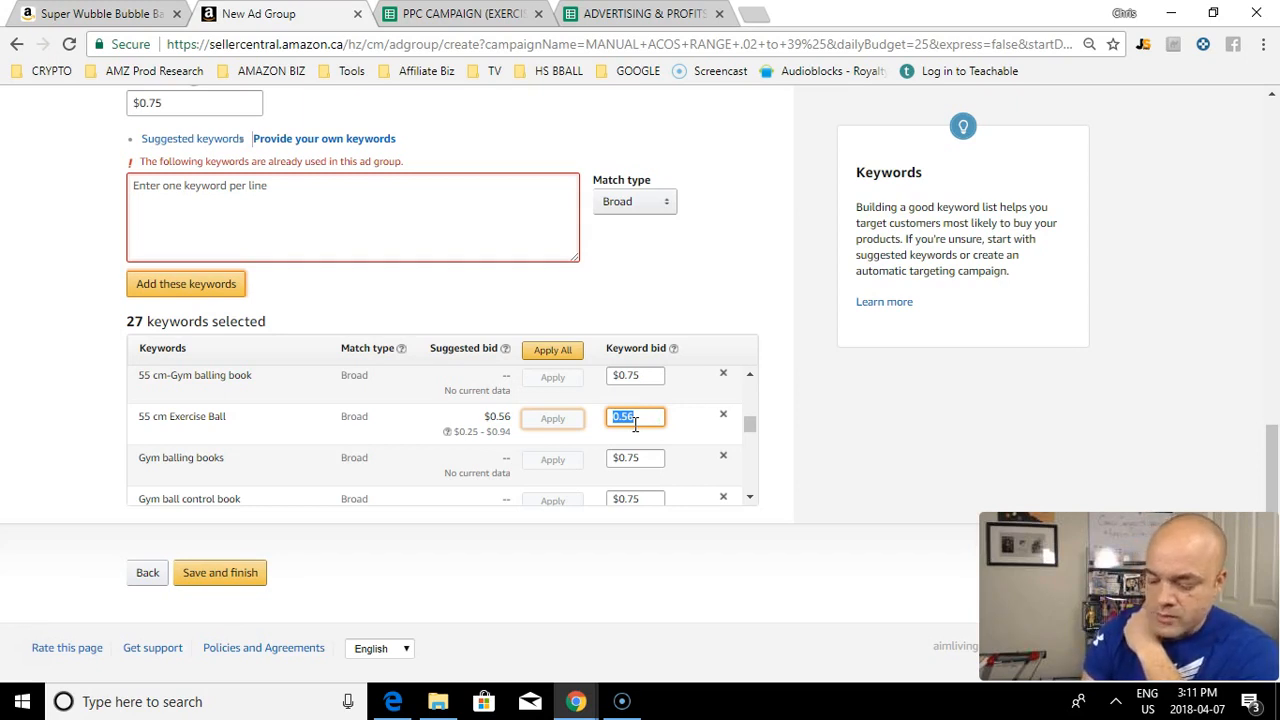
# Step: Apply the suggested bids to the keywords craft kits for kids ($0.55) and science kits for kids ($0.08)
pyautogui.click(750, 496)
pyautogui.click(751, 496)
pyautogui.click(751, 496)
pyautogui.click(751, 496)
pyautogui.click(750, 496)
pyautogui.click(750, 496)
pyautogui.click(750, 496)
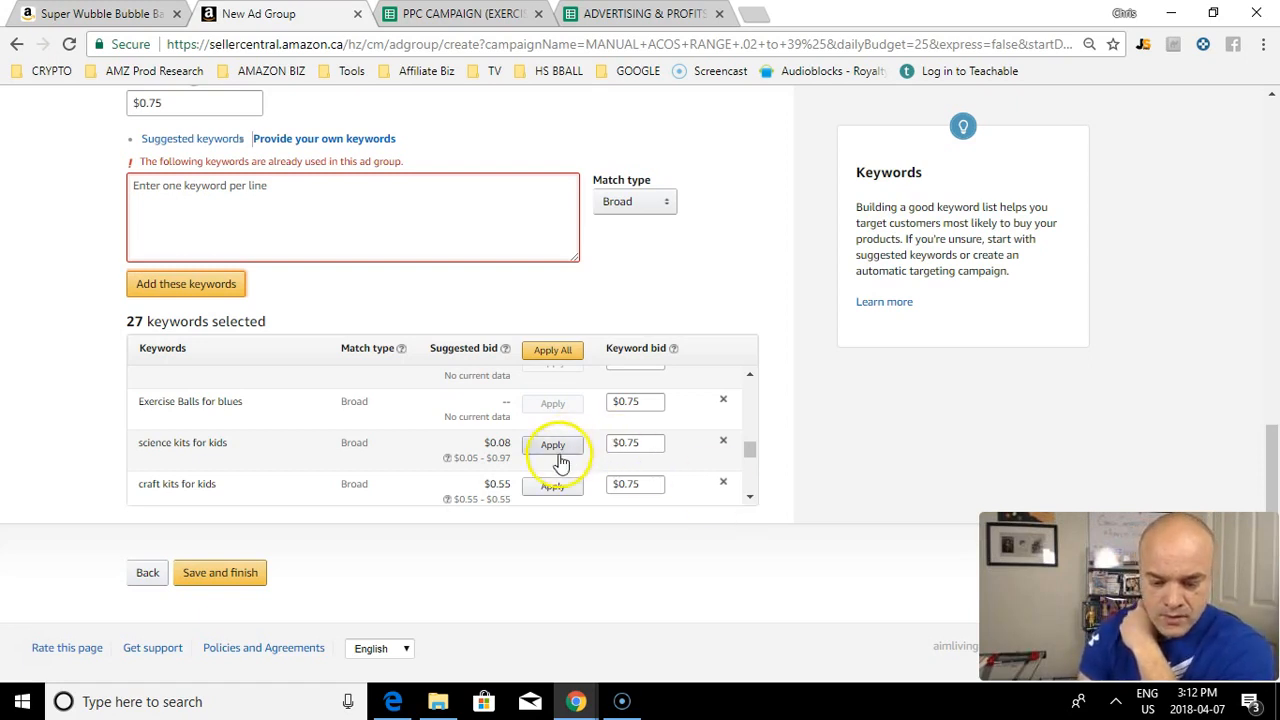
pyautogui.click(563, 488)
pyautogui.click(564, 448)
# Step: Check the rest of the selected keywords list, and save the ad group to finish creating the manual campaign
pyautogui.click(749, 497)
pyautogui.click(749, 497)
pyautogui.click(749, 497)
pyautogui.click(749, 497)
pyautogui.click(751, 498)
pyautogui.click(751, 498)
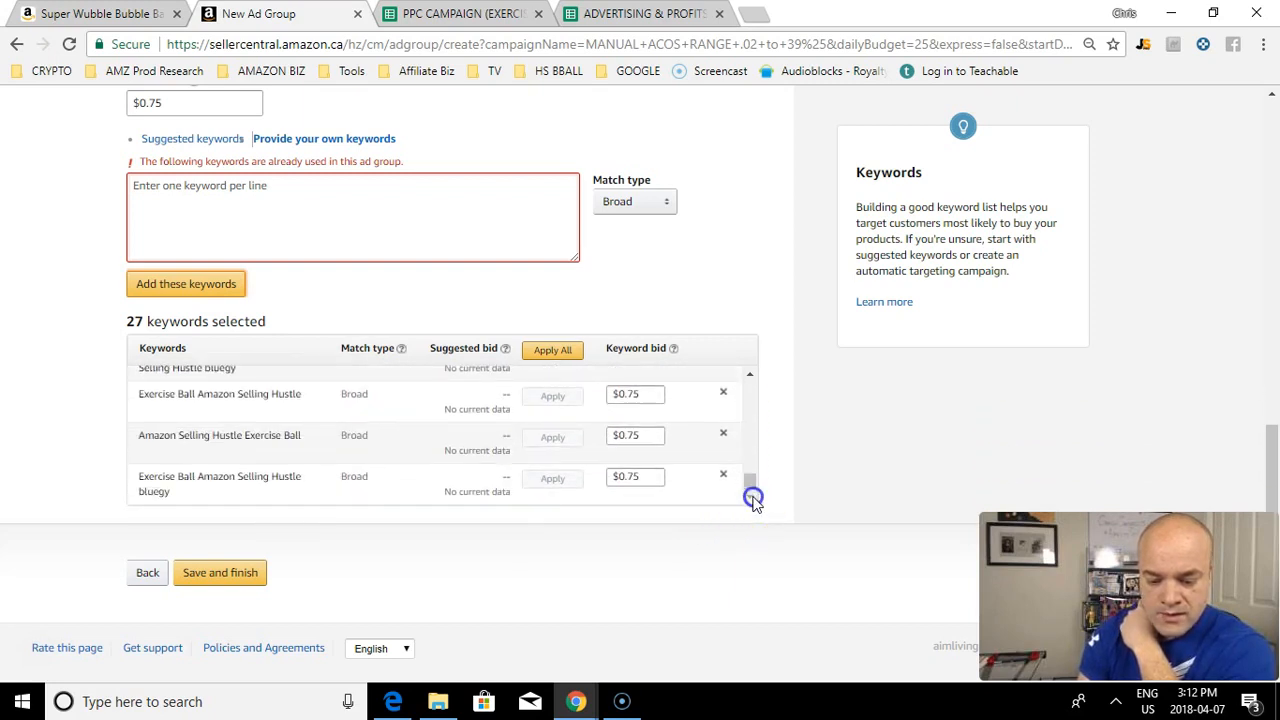
pyautogui.moveTo(752, 483)
pyautogui.mouseDown()
pyautogui.moveTo(766, 390)
pyautogui.moveTo(751, 391)
pyautogui.moveTo(750, 490)
pyautogui.mouseUp()
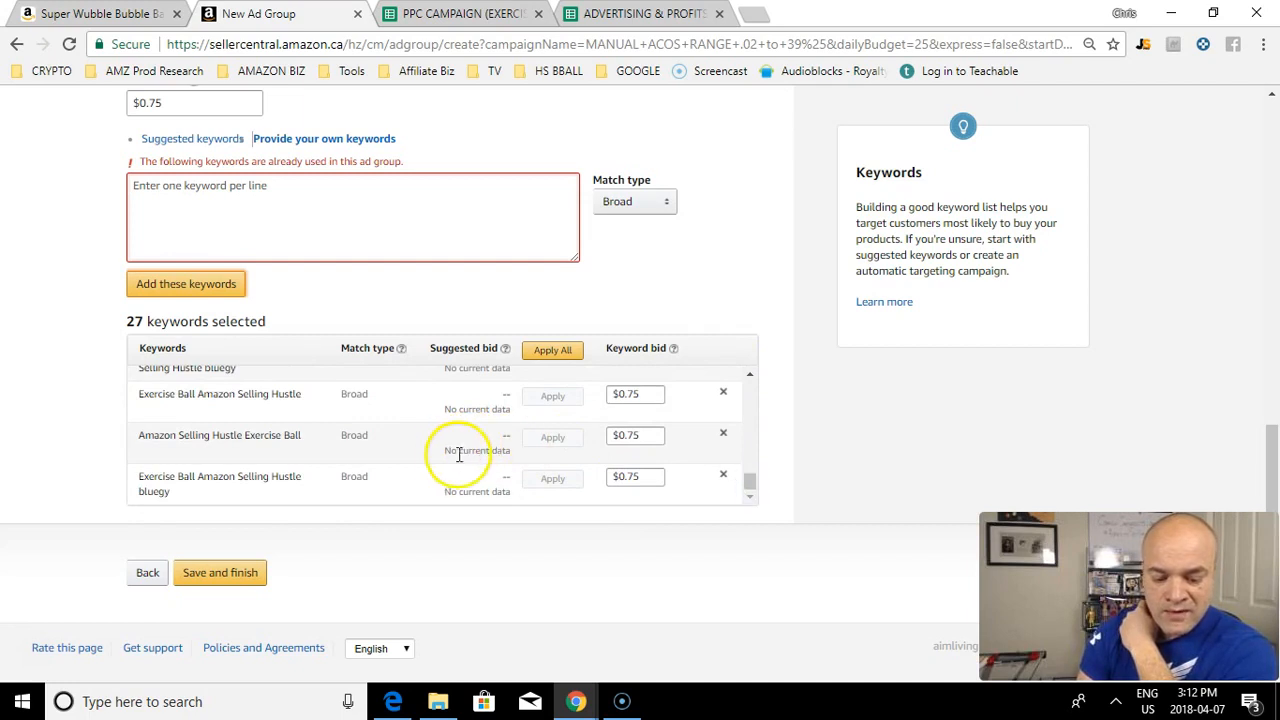
pyautogui.moveTo(751, 486)
pyautogui.mouseDown()
pyautogui.moveTo(760, 386)
pyautogui.moveTo(757, 486)
pyautogui.mouseUp()
pyautogui.click(233, 574)
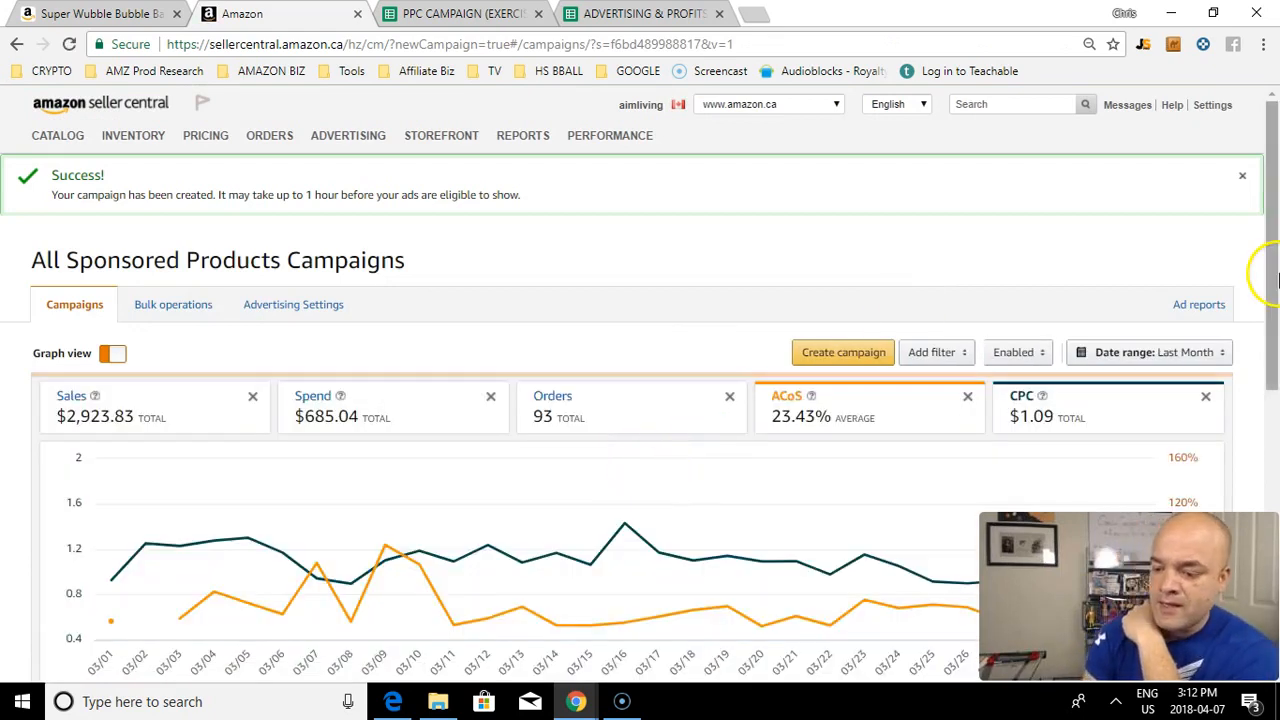
# Step: Review the campaign list's targeting, budget, spend, sales and ACoS columns along with the performance graph
pyautogui.moveTo(1273, 238); pyautogui.dragTo(1275, 492)
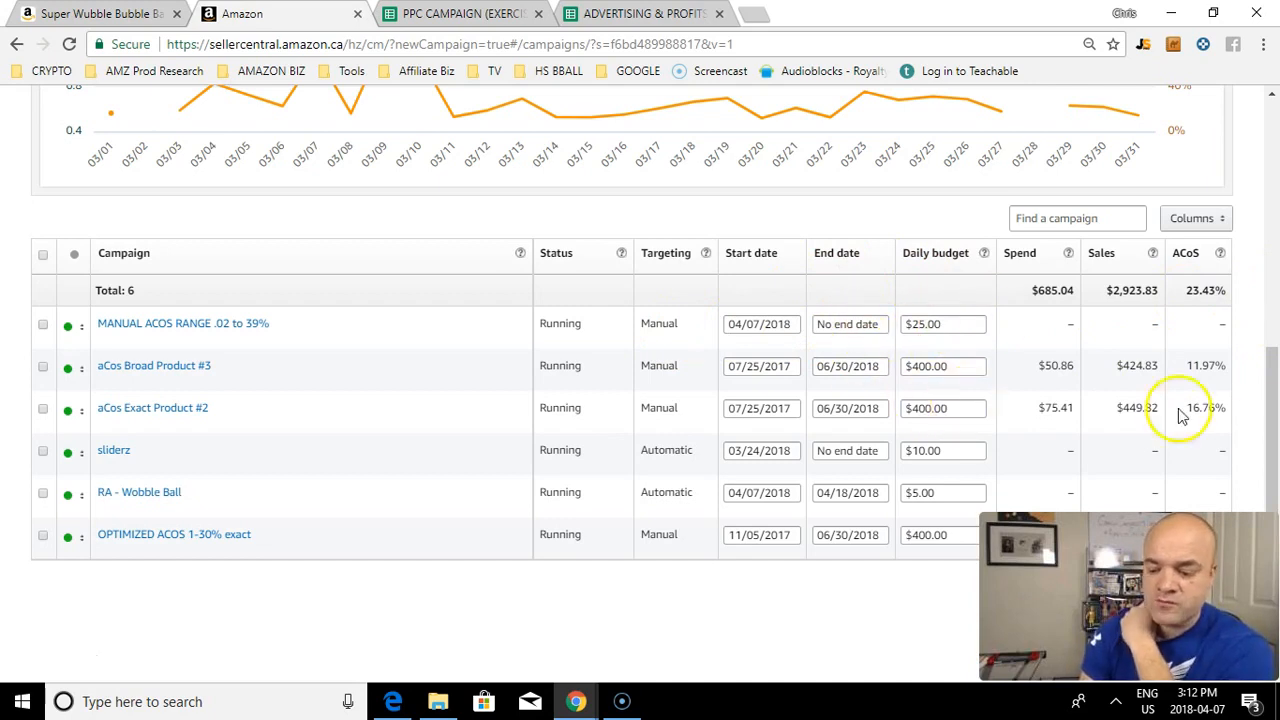
pyautogui.moveTo(1268, 400); pyautogui.dragTo(1275, 420)
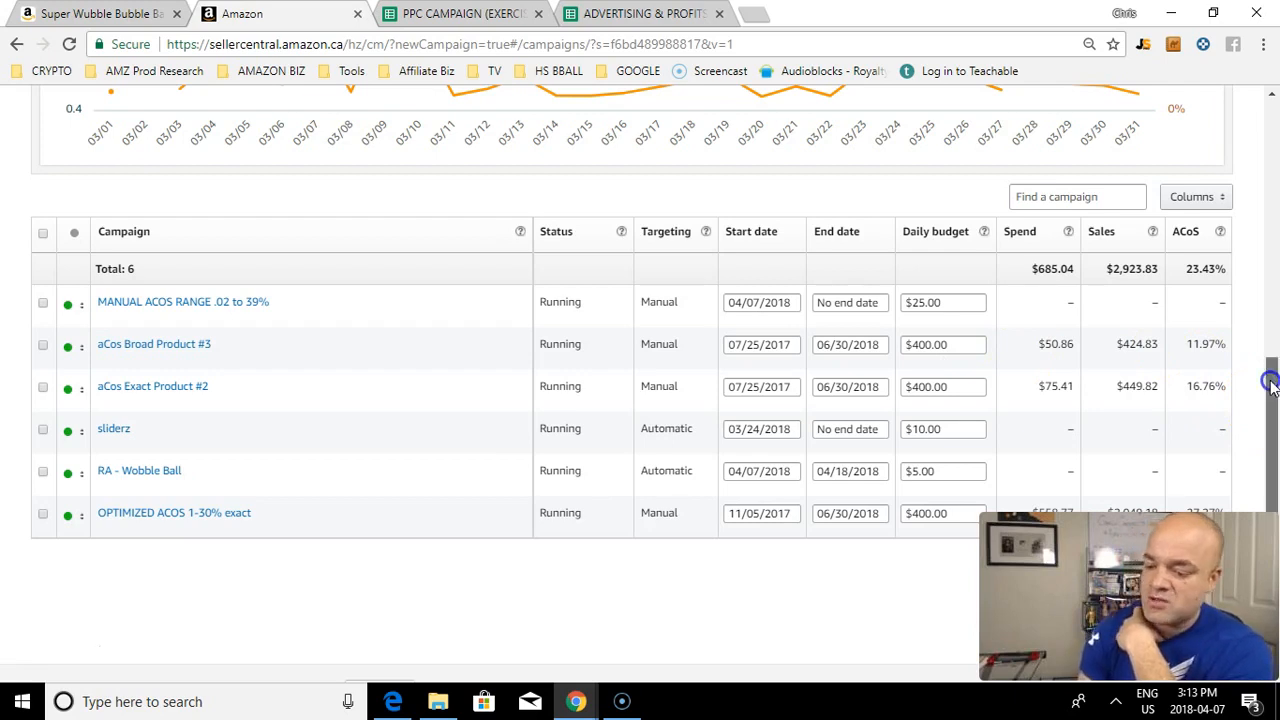
pyautogui.scroll(-1, 1268, 401)
pyautogui.moveTo(1274, 400)
pyautogui.mouseDown()
pyautogui.moveTo(1274, 364)
pyautogui.moveTo(1276, 407)
pyautogui.mouseUp()
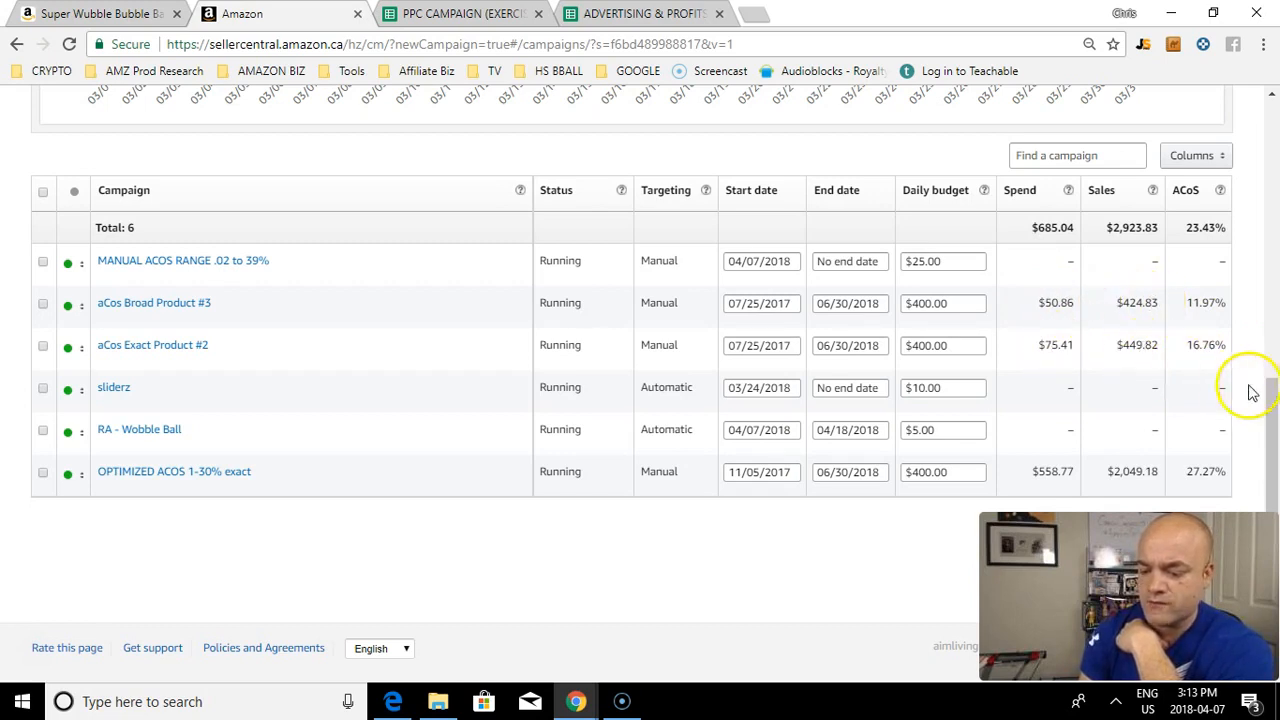
pyautogui.moveTo(1270, 400)
pyautogui.mouseDown()
pyautogui.moveTo(1275, 297)
pyautogui.moveTo(1278, 405)
pyautogui.mouseUp()
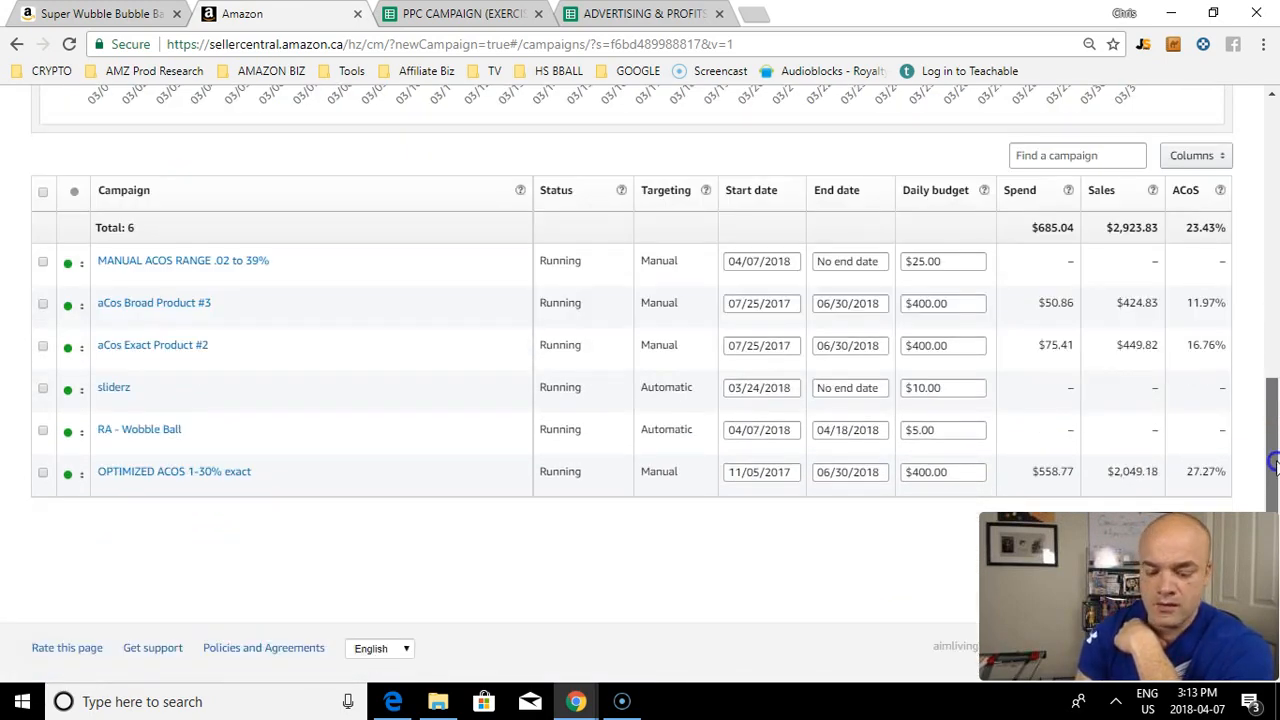
pyautogui.moveTo(1275, 453); pyautogui.dragTo(1276, 272)
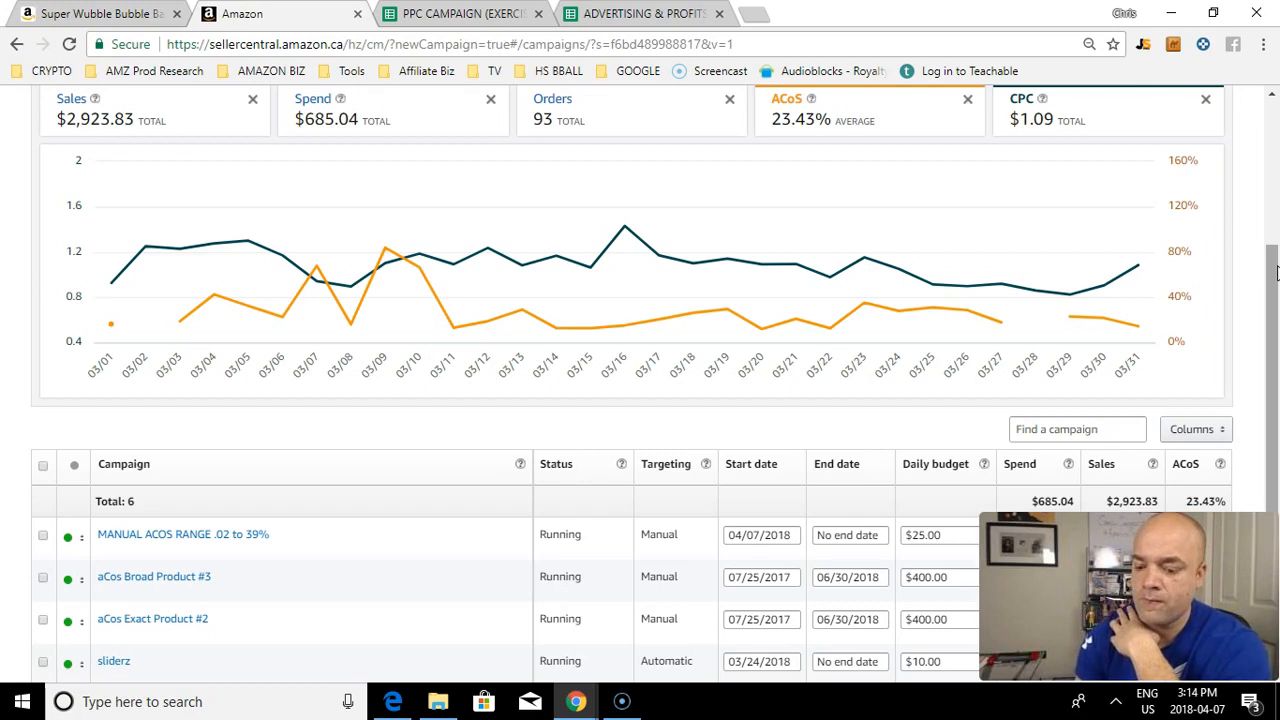
pyautogui.moveTo(1276, 273); pyautogui.dragTo(1275, 305)
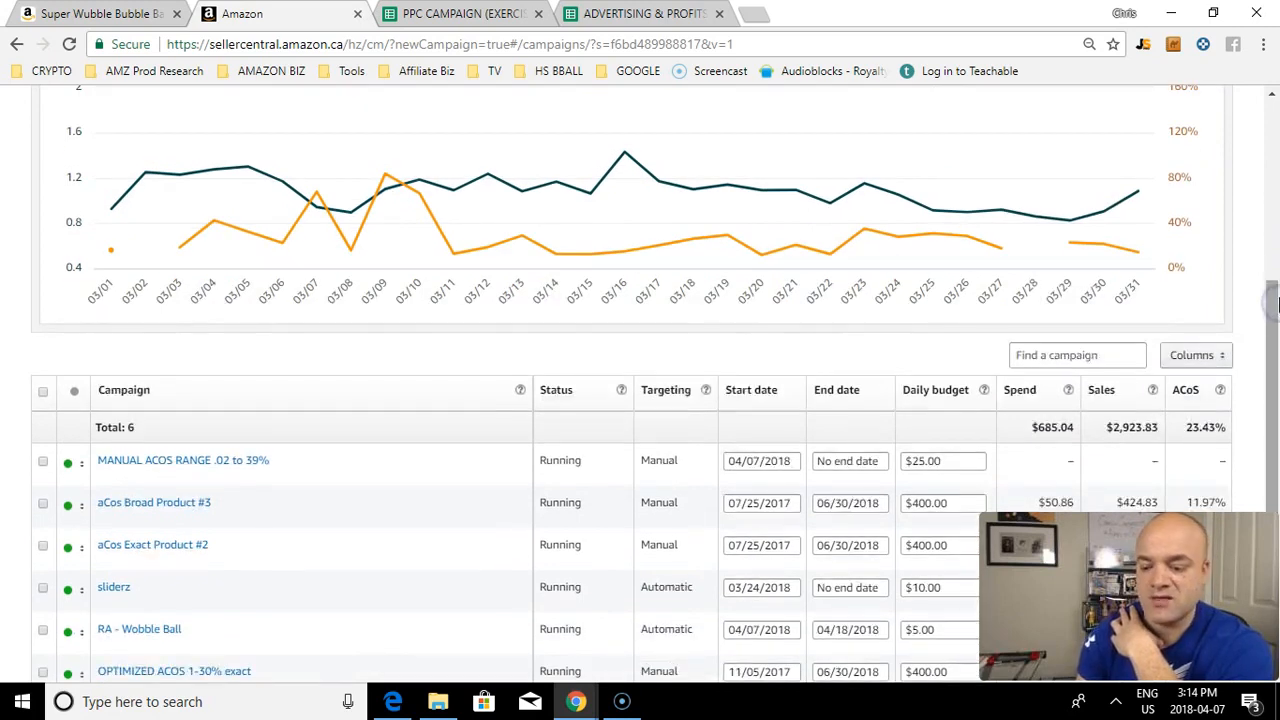